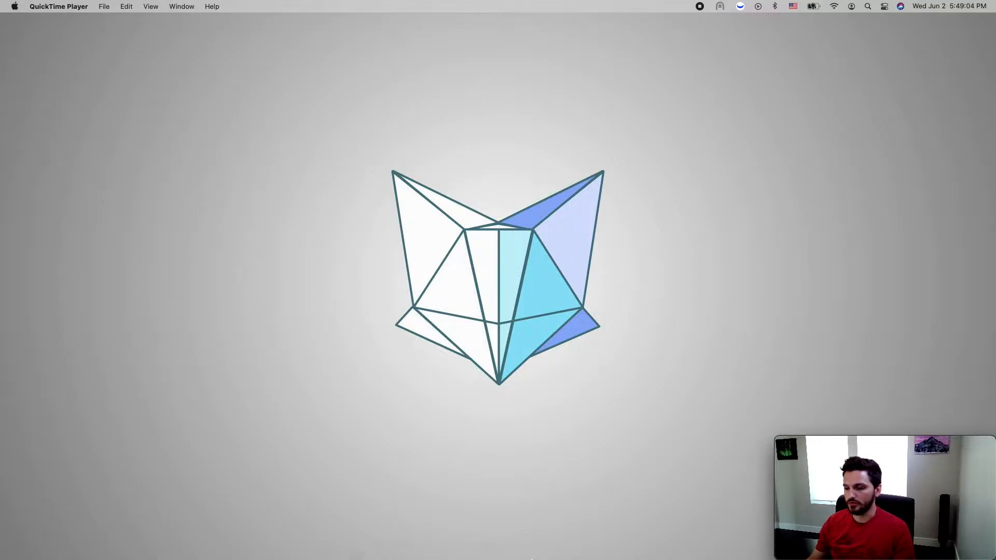
Switch to Google Chrome with the MOASS Wealth Management spreadsheet and look at the CAPITAL section of the Short Term sheet
{"action": "mouse_move", "coordinate": [530, 552]}
{"action": "left_click", "coordinate": [591, 542]}
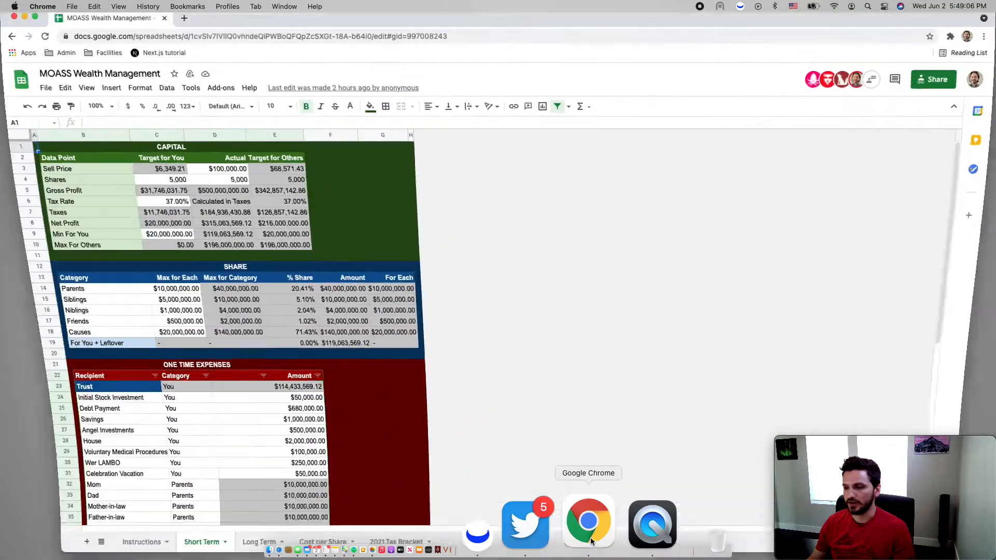
{"action": "left_click", "coordinate": [108, 158]}
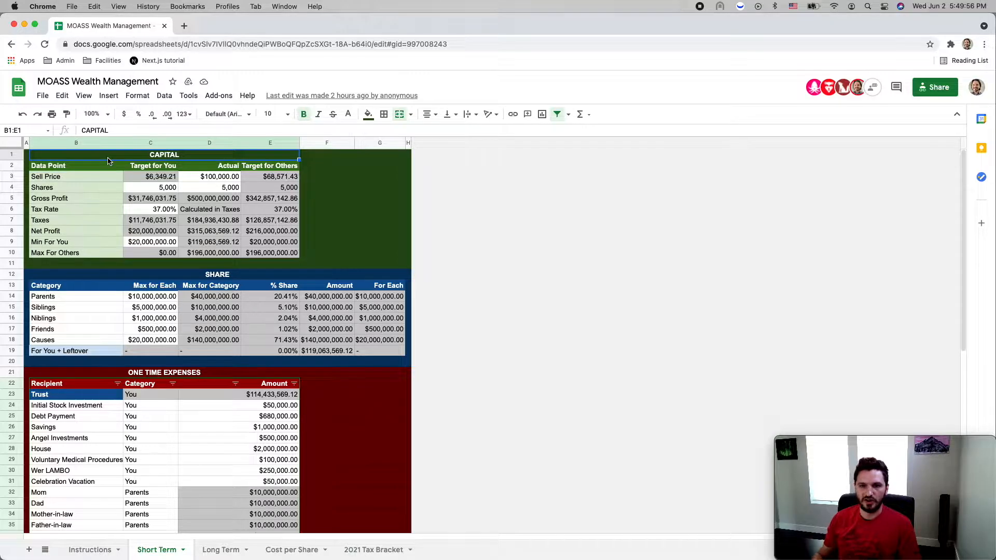
{"action": "left_click", "coordinate": [27, 156]}
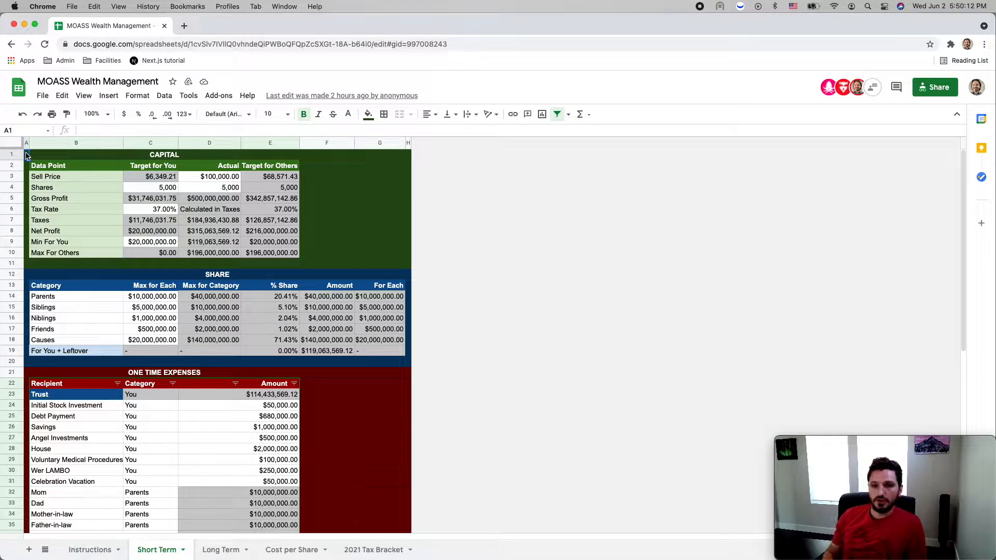
Examine the sell price, shares, gross profit and tax rate cells across the Capital table's three columns
{"action": "left_click", "coordinate": [175, 179]}
{"action": "left_click", "coordinate": [266, 179]}
{"action": "left_click", "coordinate": [266, 188]}
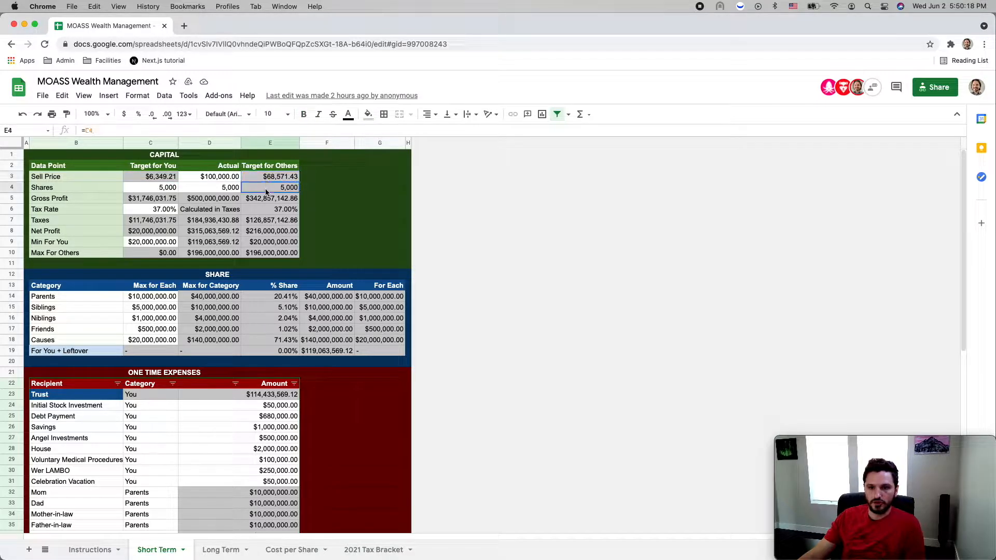
{"action": "left_click", "coordinate": [255, 199]}
{"action": "left_click", "coordinate": [228, 202]}
{"action": "left_click", "coordinate": [227, 210]}
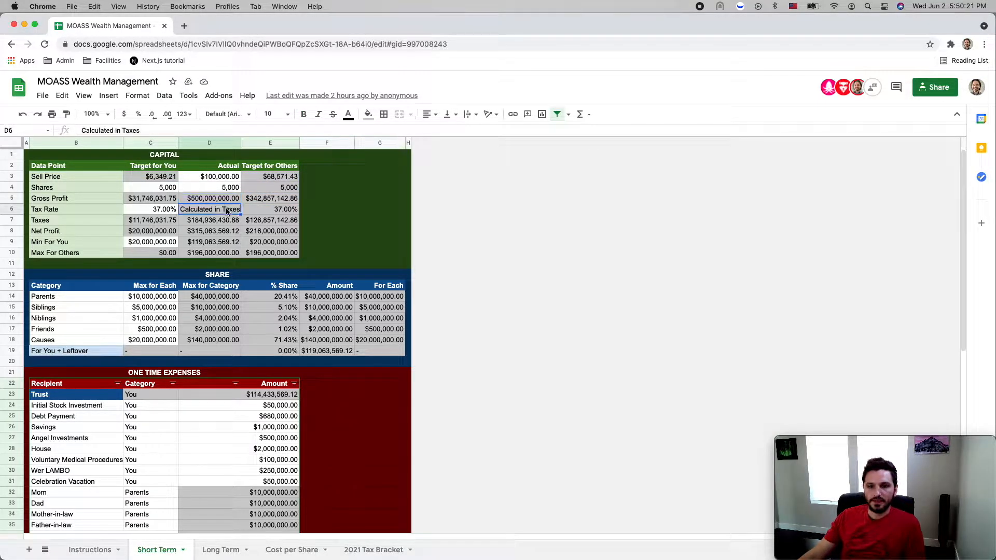
{"action": "left_click", "coordinate": [267, 213]}
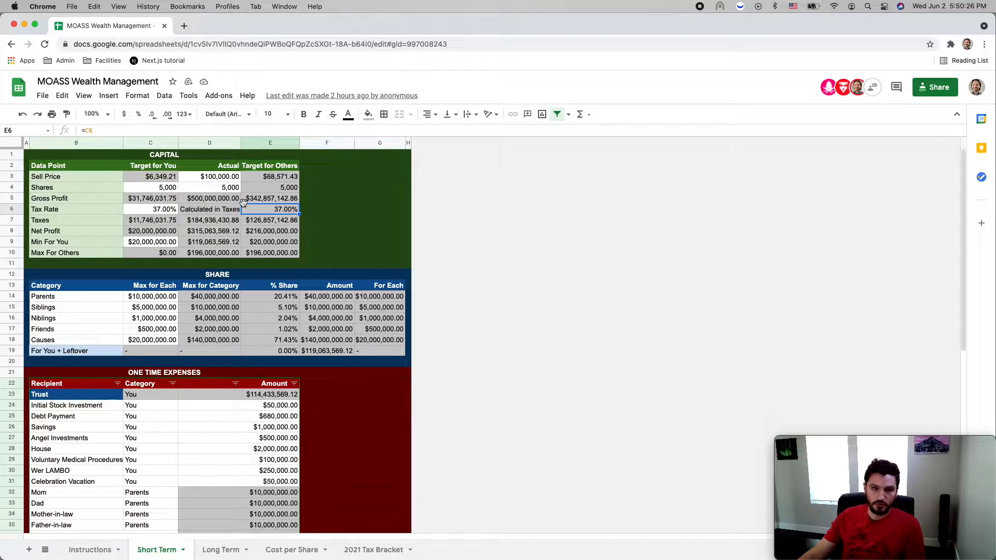
{"action": "left_click", "coordinate": [172, 193]}
{"action": "left_click", "coordinate": [191, 190]}
{"action": "left_click", "coordinate": [213, 177]}
{"action": "left_click", "coordinate": [163, 209]}
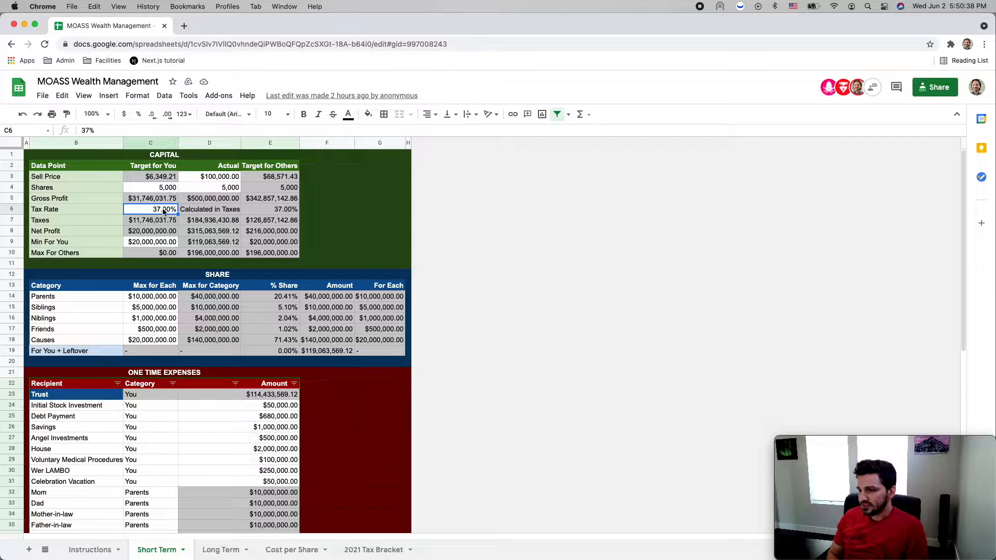
Review the rates on the 2021 Tax Bracket sheet and return to the Short Term sheet
{"action": "left_click", "coordinate": [375, 551]}
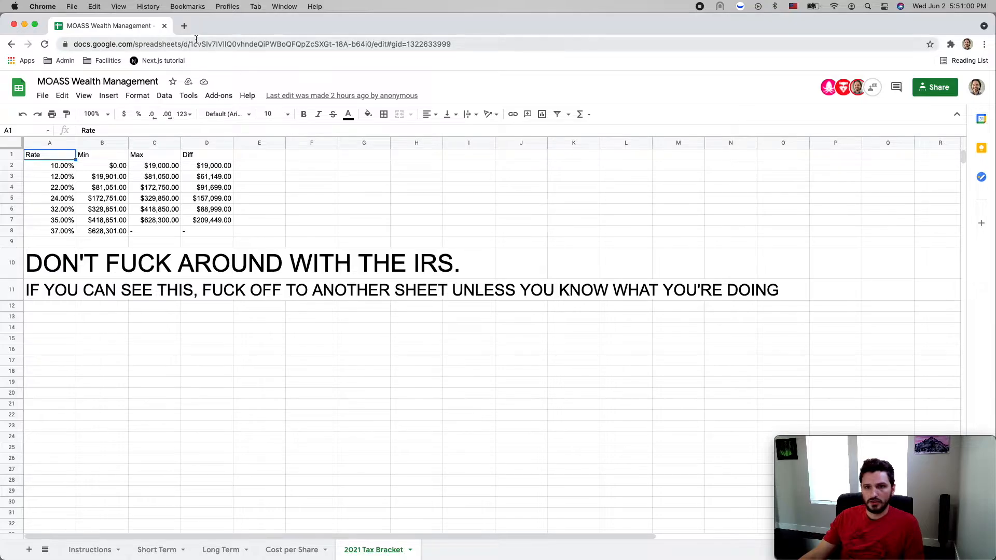
{"action": "left_click", "coordinate": [184, 26]}
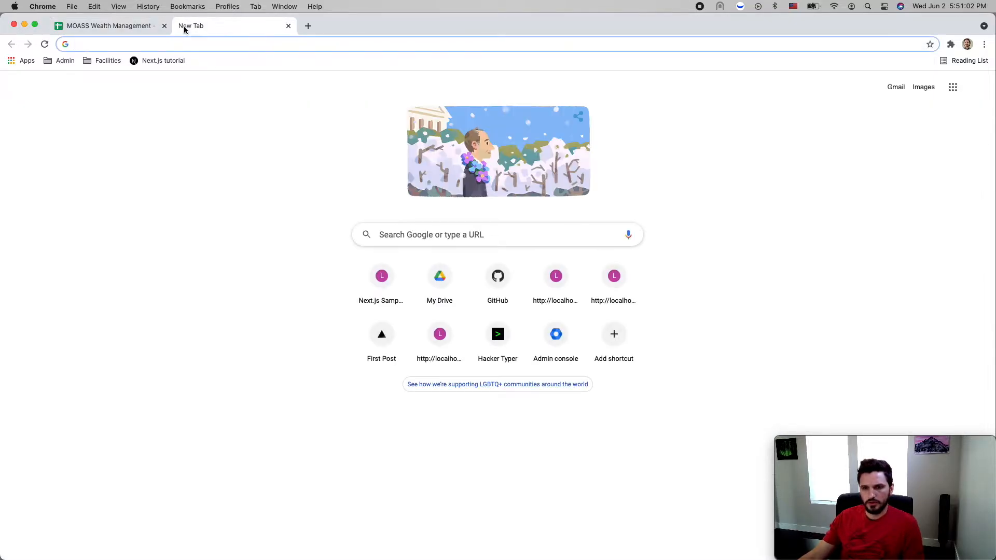
{"action": "left_click", "coordinate": [288, 25]}
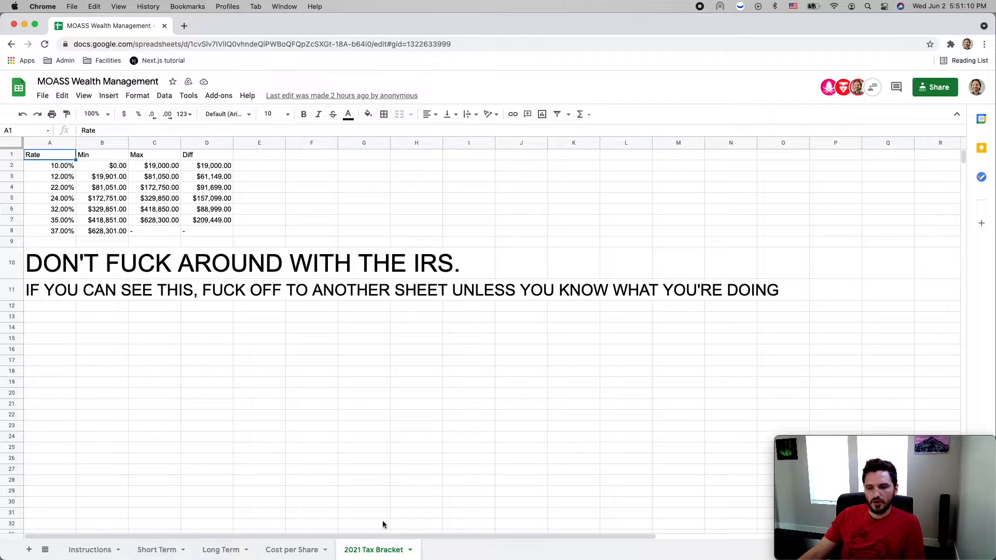
{"action": "left_click", "coordinate": [162, 552]}
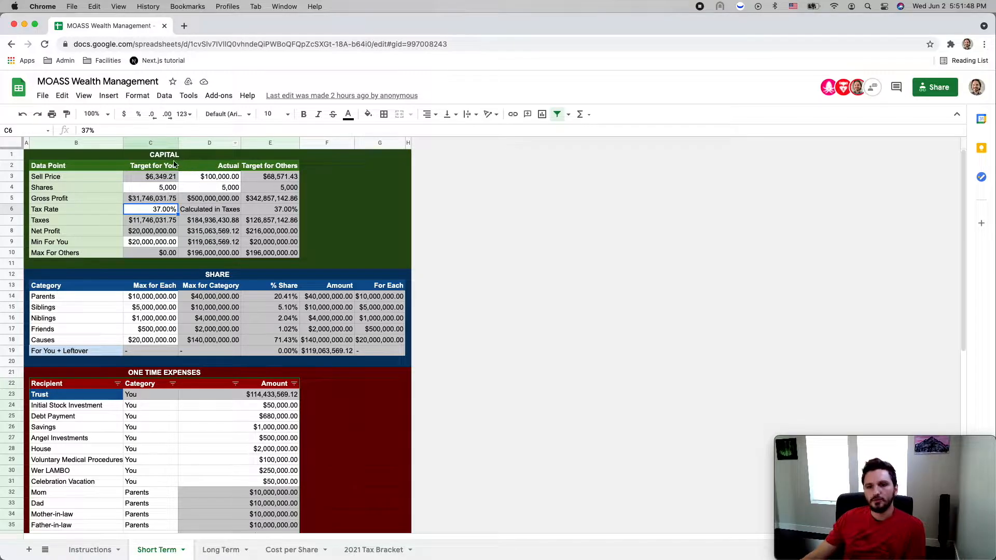
Examine the extent of the Capital table and its Target for You column down to the Min For You cell
{"action": "left_click_drag", "start_coordinate": [111, 159], "coordinate": [397, 272]}
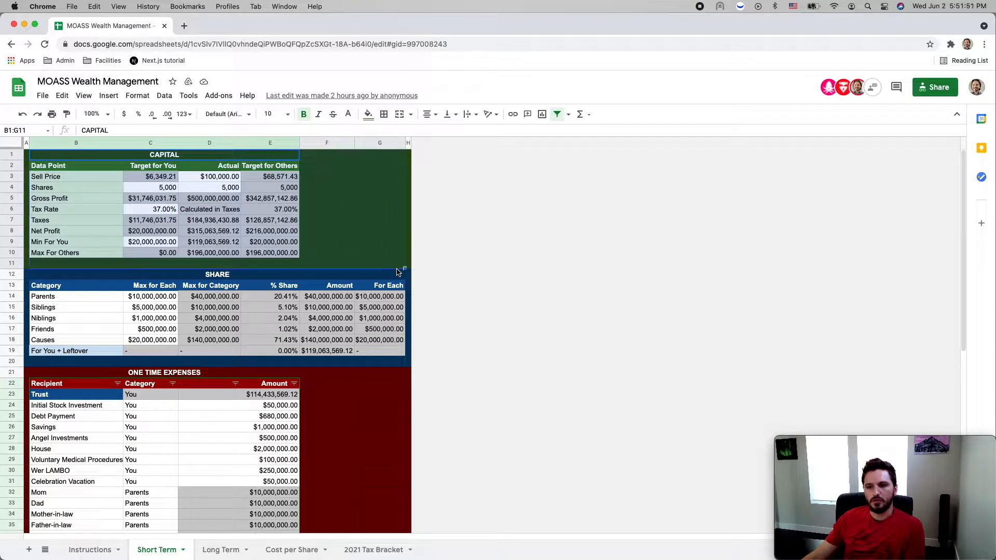
{"action": "left_click", "coordinate": [128, 158]}
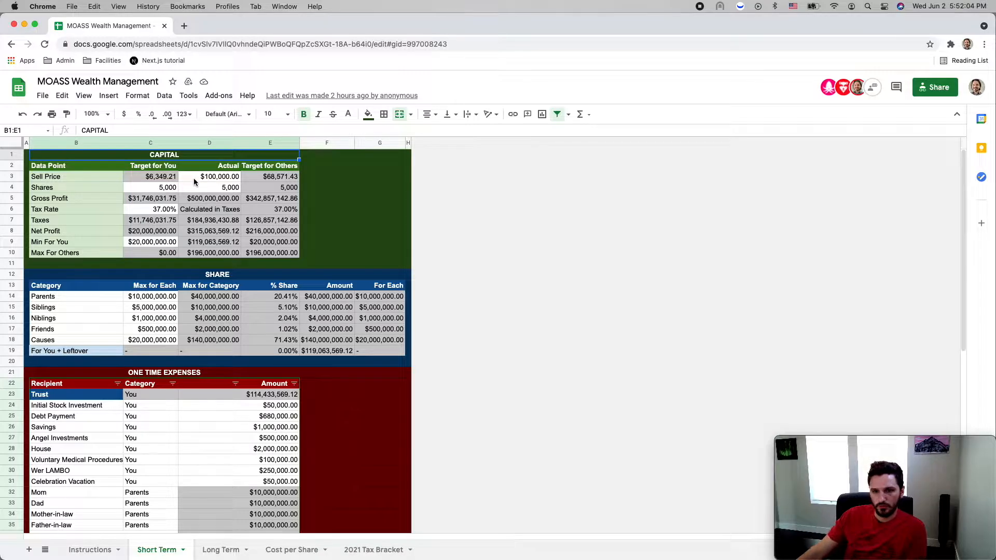
{"action": "left_click_drag", "start_coordinate": [150, 168], "coordinate": [157, 253]}
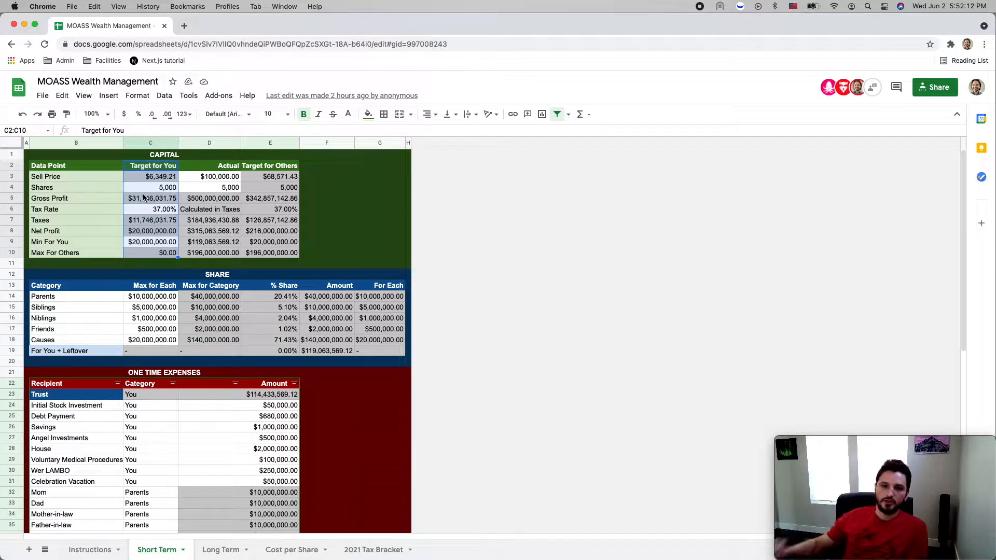
{"action": "left_click_drag", "start_coordinate": [100, 180], "coordinate": [163, 245]}
{"action": "left_click", "coordinate": [163, 245]}
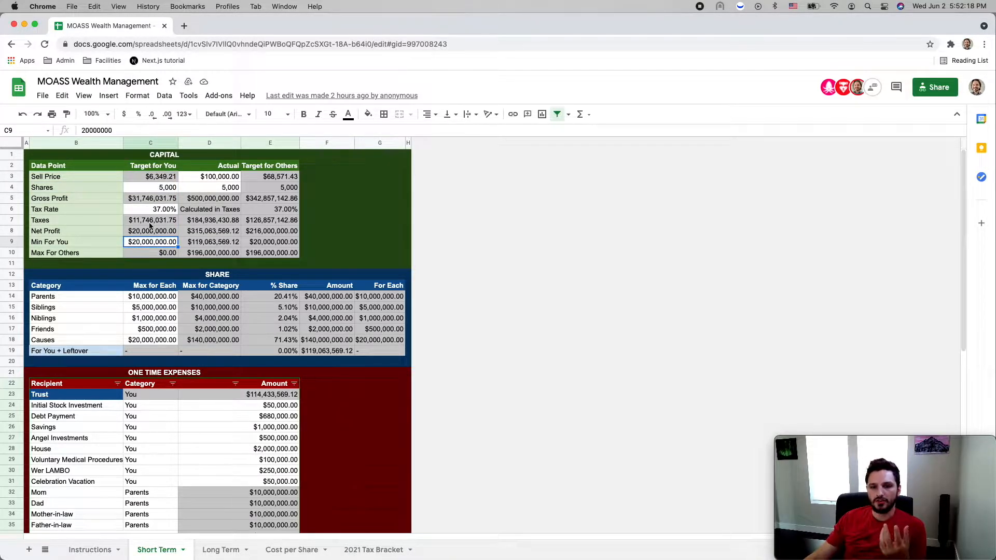
Try 100 as the number of shares in the Target for You column and undo the change
{"action": "left_click", "coordinate": [151, 191]}
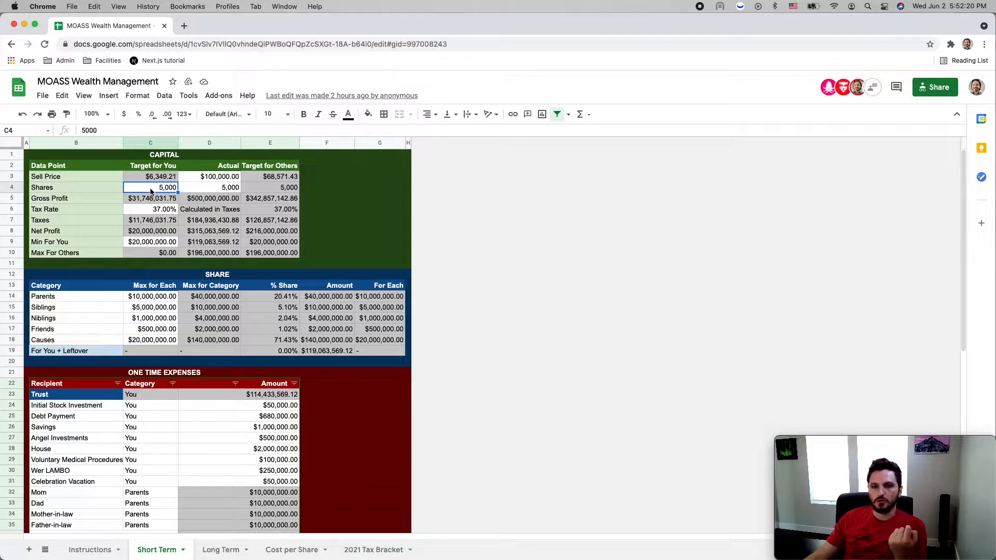
{"action": "type", "text": "100"}
{"action": "key", "text": "Return"}
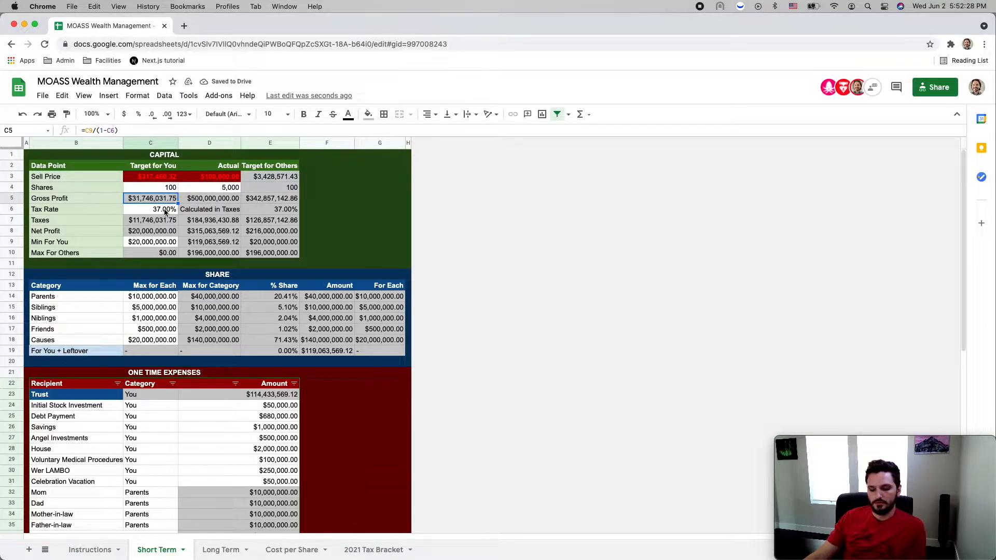
{"action": "key", "text": "super+z"}
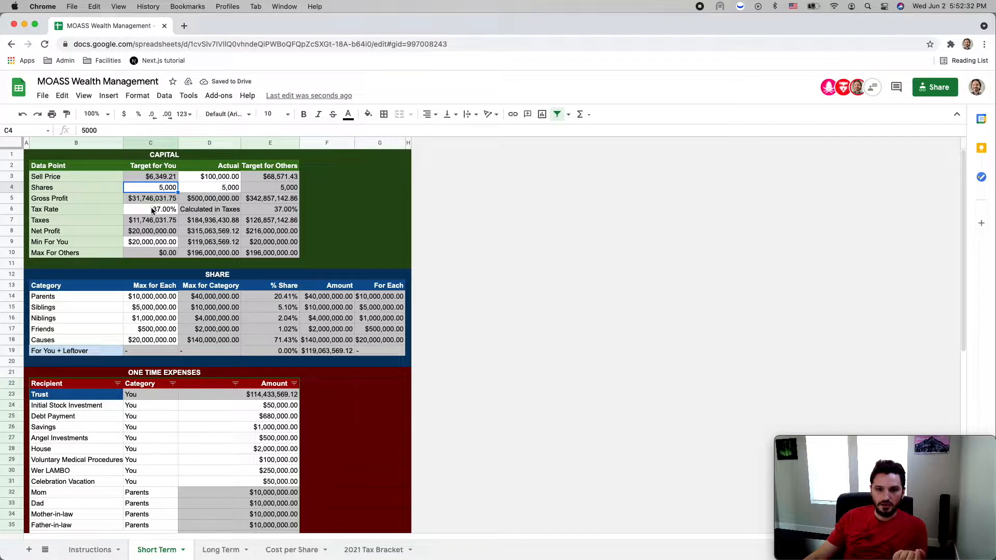
Check the Target for You tax rate and set that column's Min For You amount to 5000000
{"action": "left_click", "coordinate": [151, 208]}
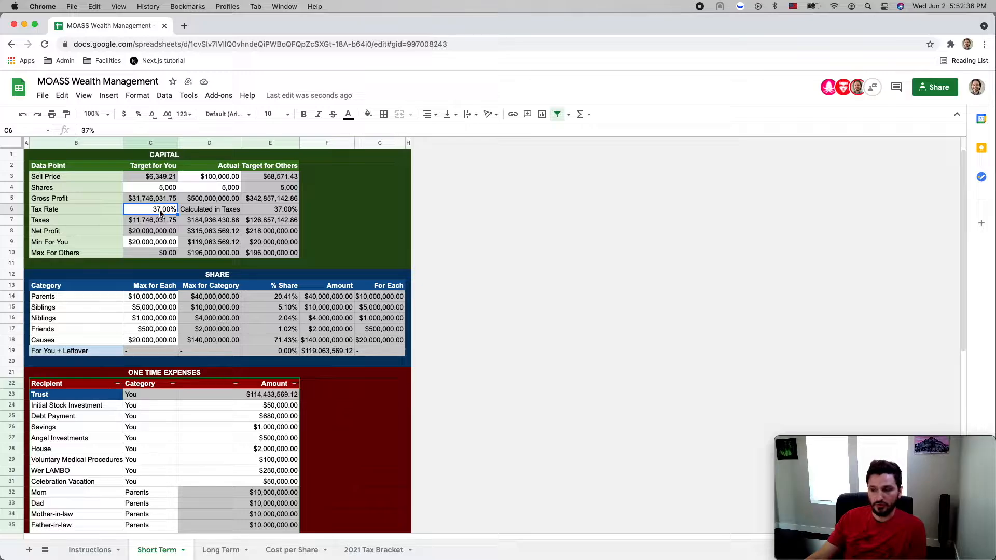
{"action": "left_click", "coordinate": [139, 242]}
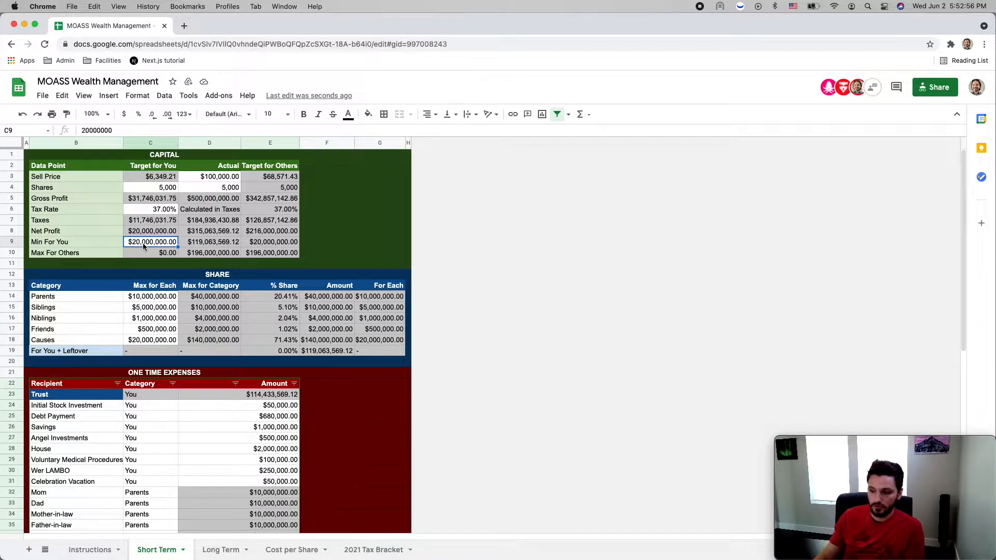
{"action": "type", "text": "50"}
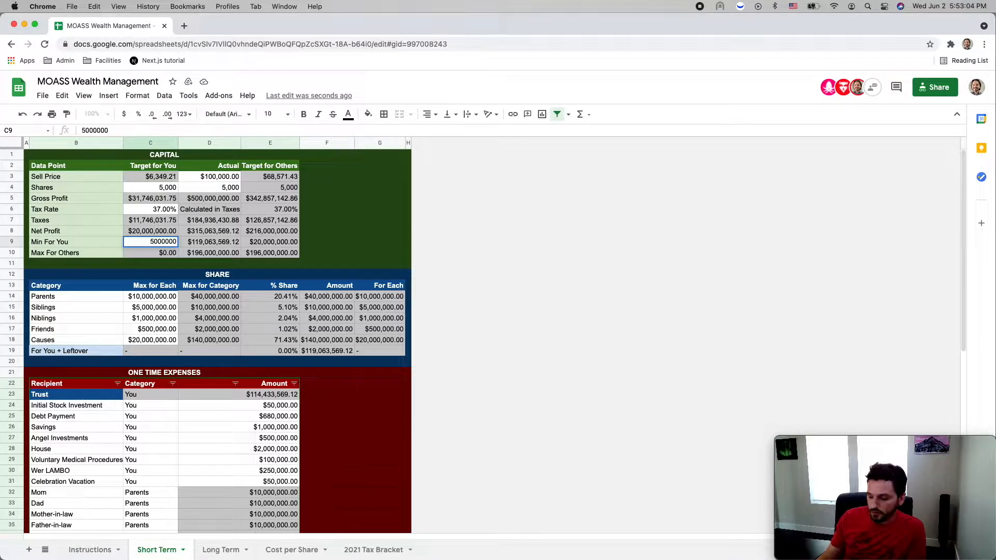
{"action": "type", "text": "00000"}
{"action": "key", "text": "Return"}
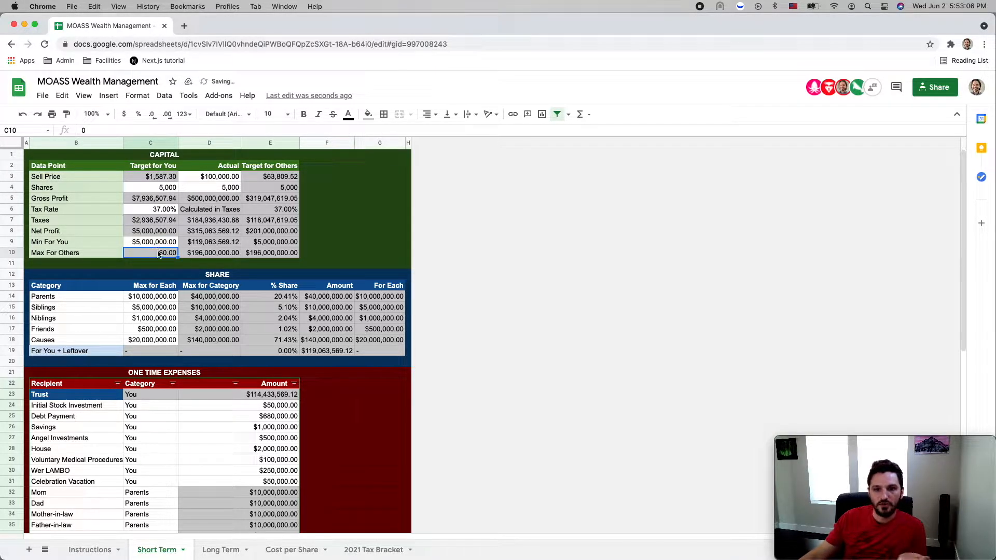
Examine how the tax rate, shares and minimum amount feed the sell price in the Target for You column
{"action": "left_click", "coordinate": [151, 212]}
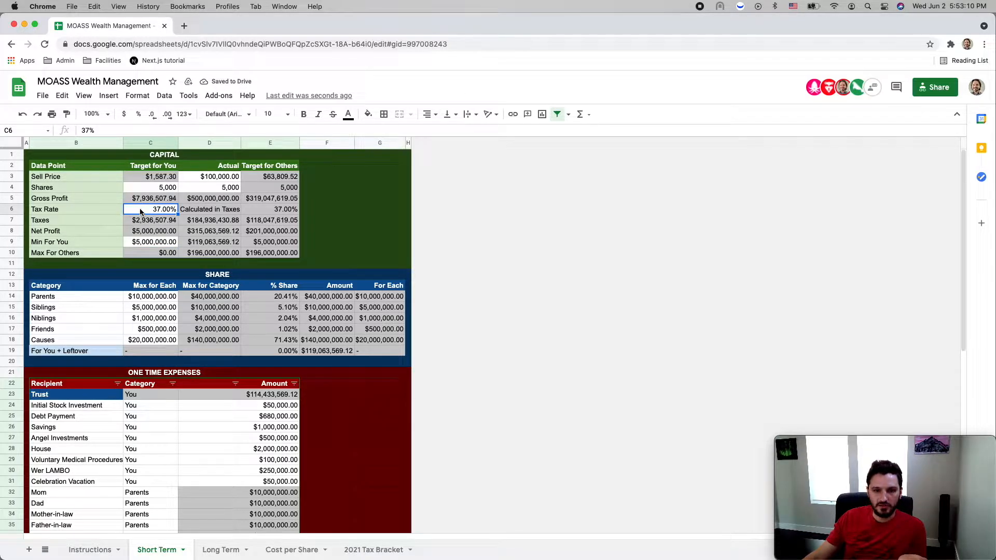
{"action": "left_click", "coordinate": [167, 189]}
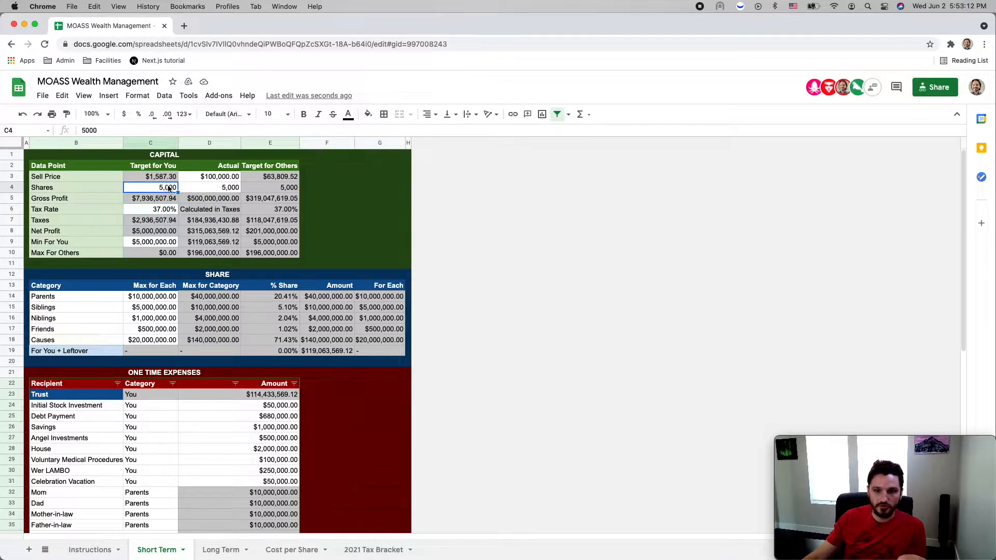
{"action": "left_click", "coordinate": [150, 179]}
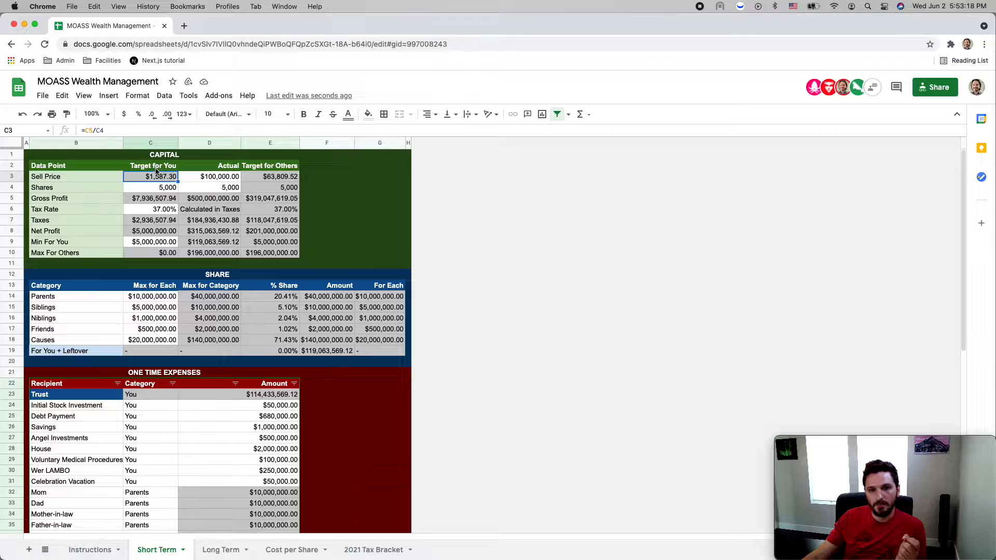
{"action": "left_click", "coordinate": [145, 242]}
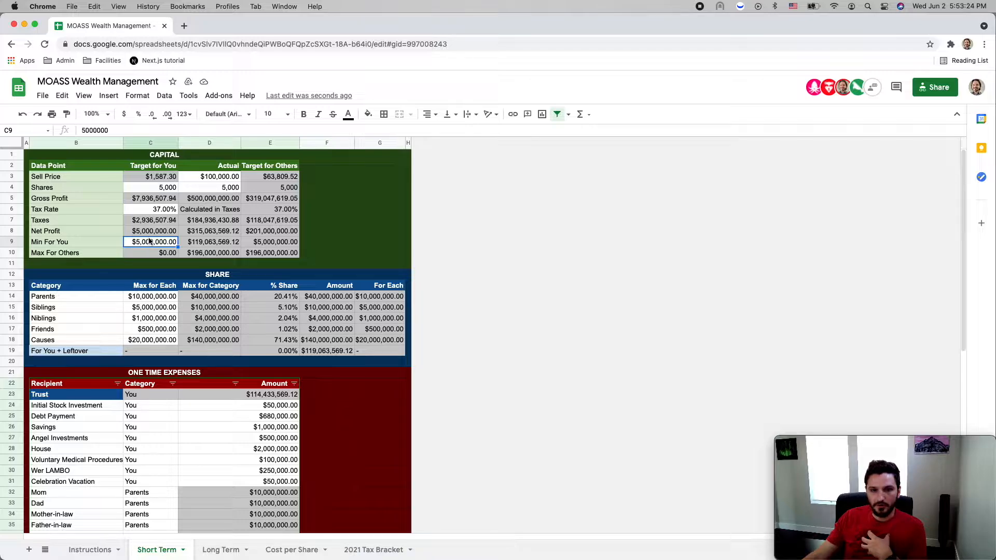
{"action": "left_click", "coordinate": [159, 213]}
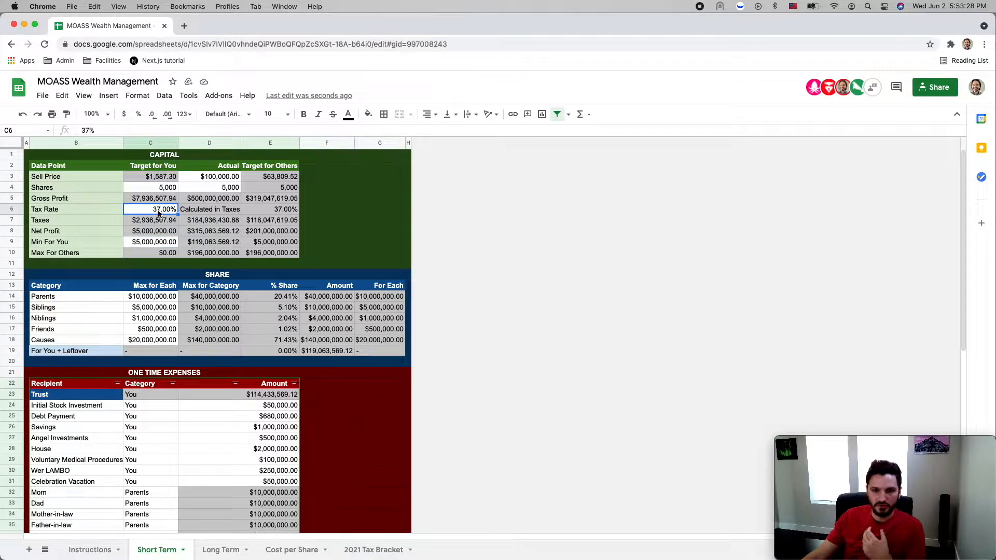
{"action": "left_click", "coordinate": [157, 189]}
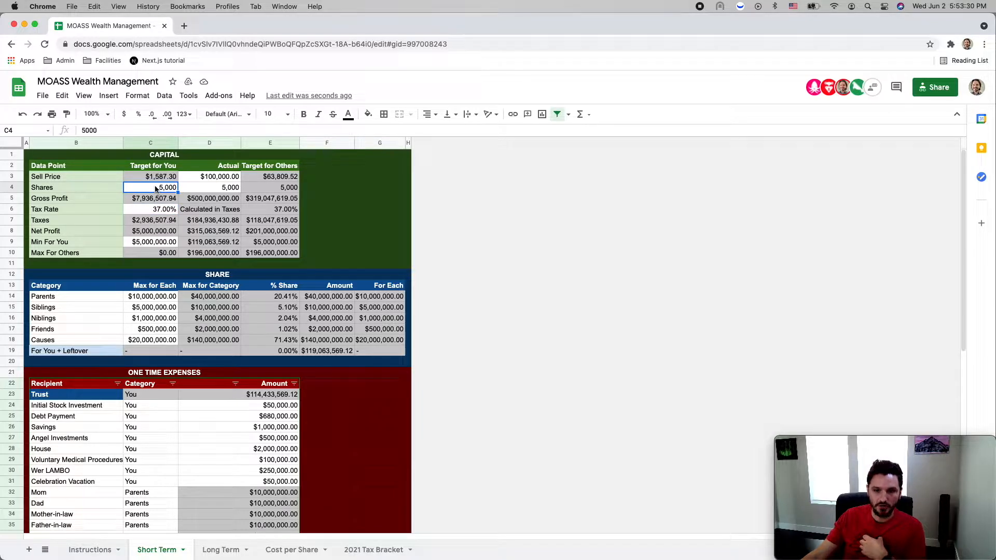
{"action": "left_click", "coordinate": [154, 179]}
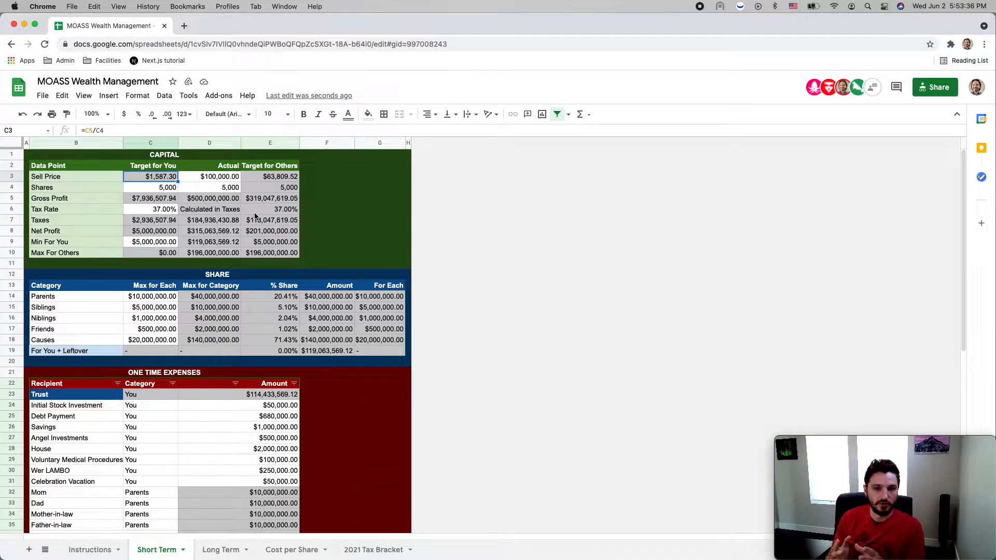
Set the Min For You amount in the Target for You column to 20,000,000
{"action": "left_click", "coordinate": [131, 243]}
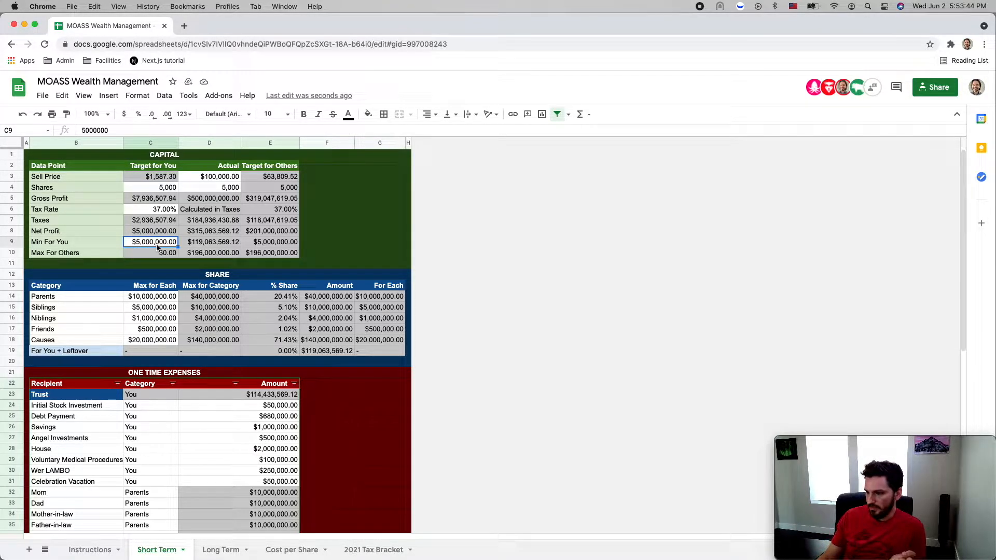
{"action": "type", "text": "200000"}
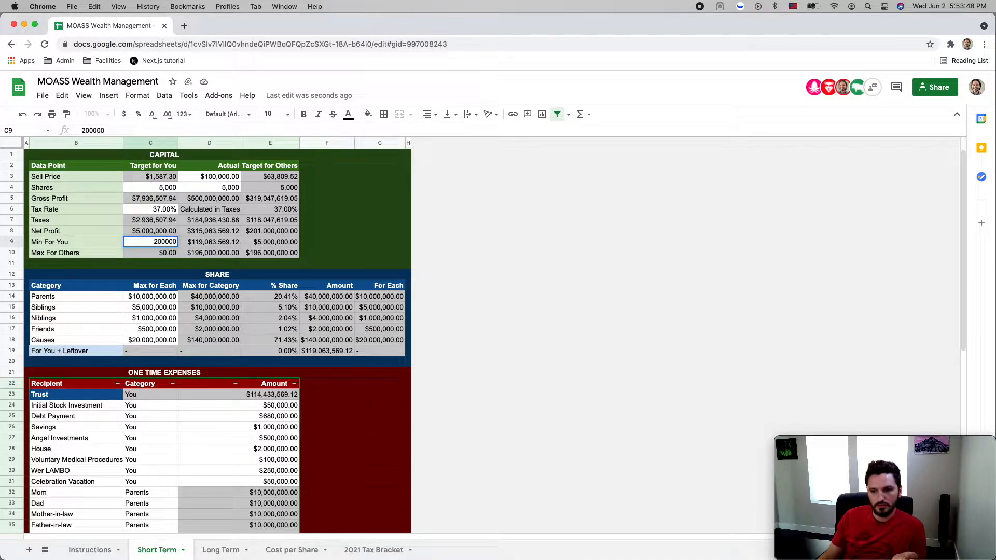
{"action": "type", "text": ",000,000"}
{"action": "key", "text": "Return"}
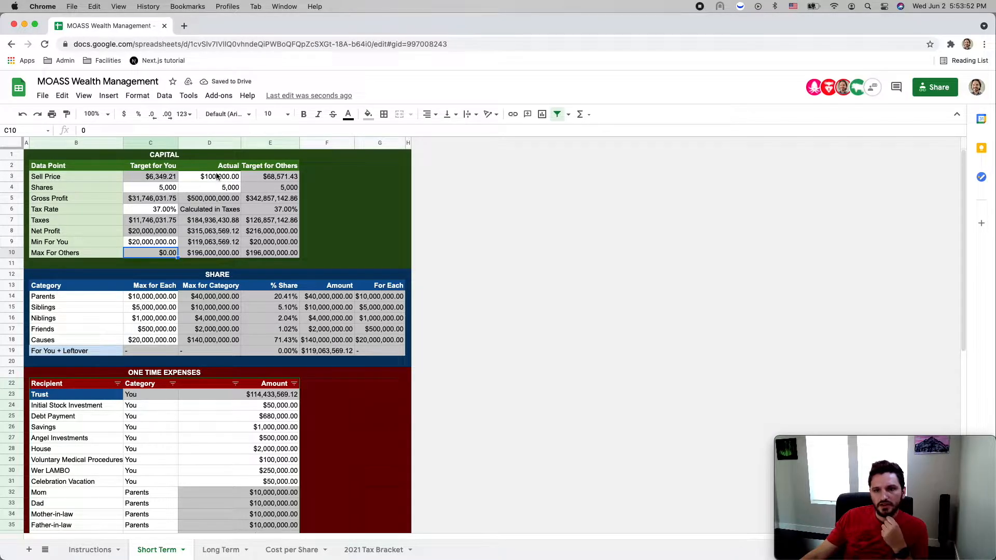
Examine the Capital table's Actual column, including its sell price and shares cells
{"action": "left_click_drag", "start_coordinate": [221, 170], "coordinate": [216, 253]}
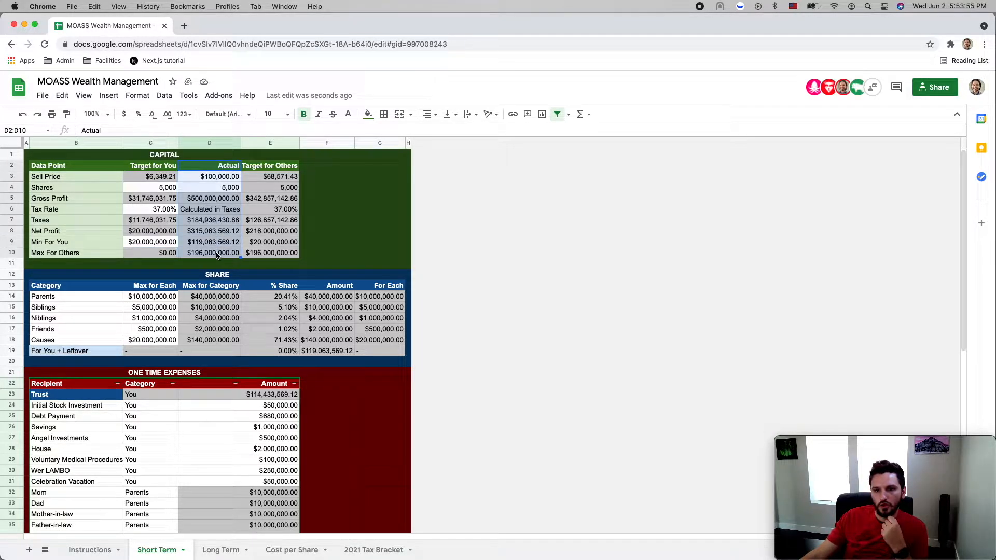
{"action": "left_click", "coordinate": [210, 179]}
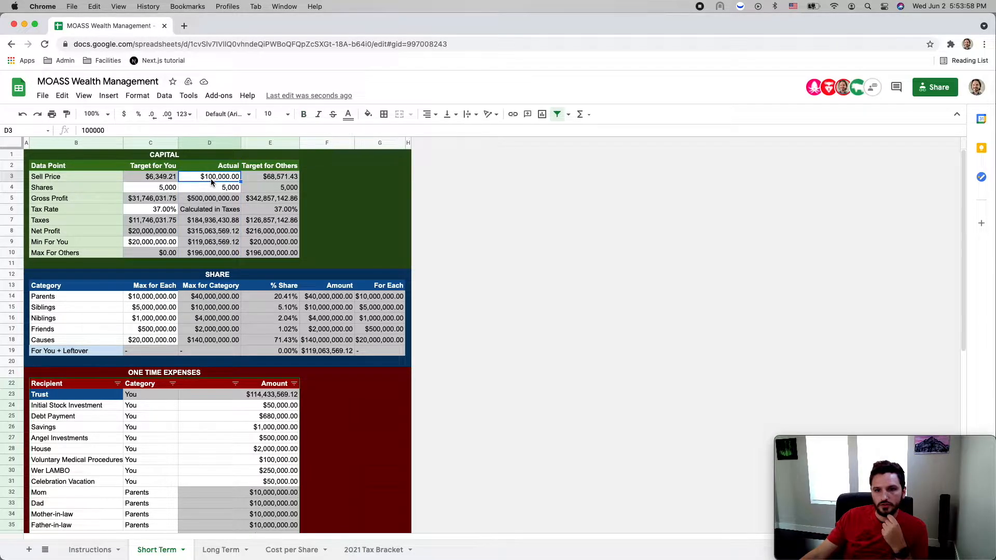
{"action": "left_click", "coordinate": [204, 188]}
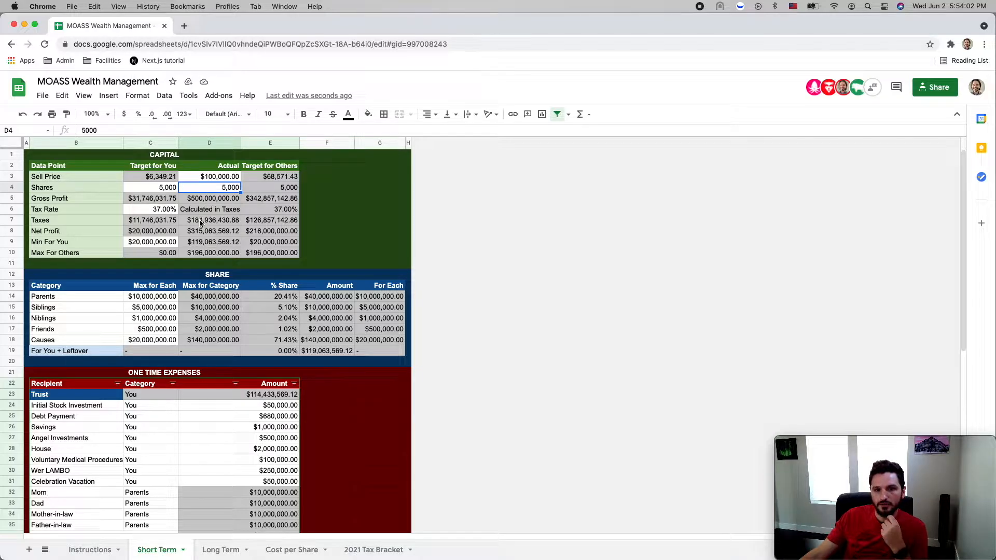
Inspect the Actual column's taxes formula in the Capital table, expanding the formula area to read it against gross profit and sell price
{"action": "left_click", "coordinate": [186, 212]}
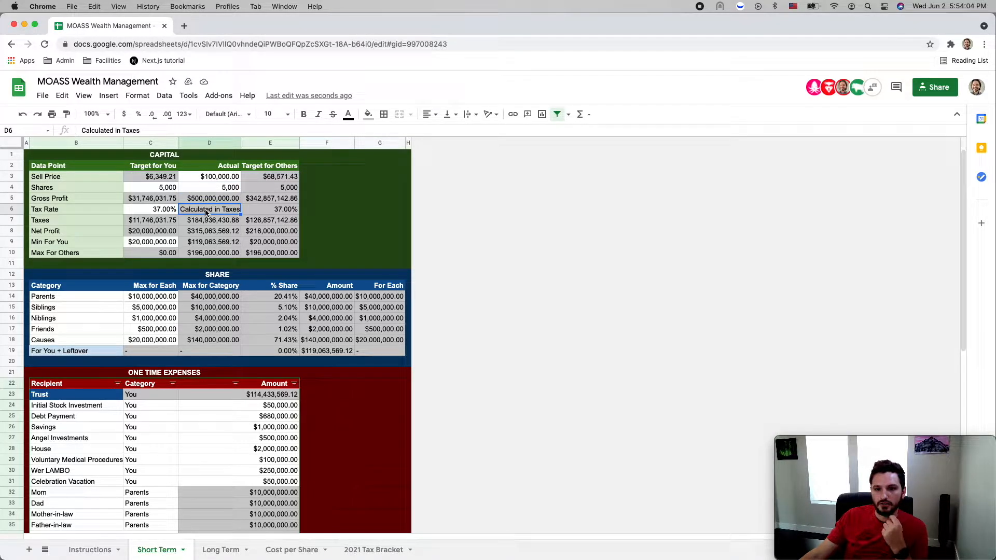
{"action": "left_click", "coordinate": [201, 224]}
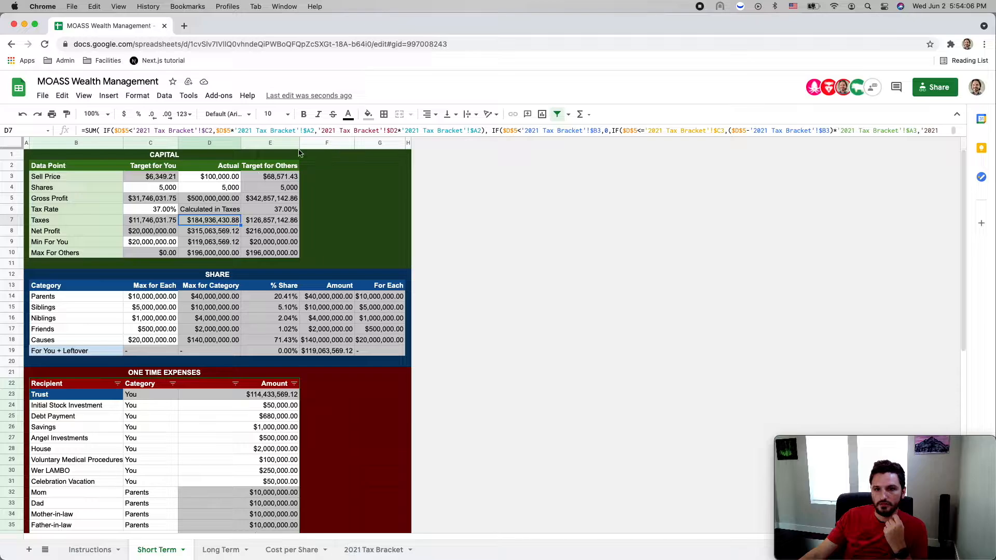
{"action": "left_click_drag", "start_coordinate": [301, 137], "coordinate": [306, 238]}
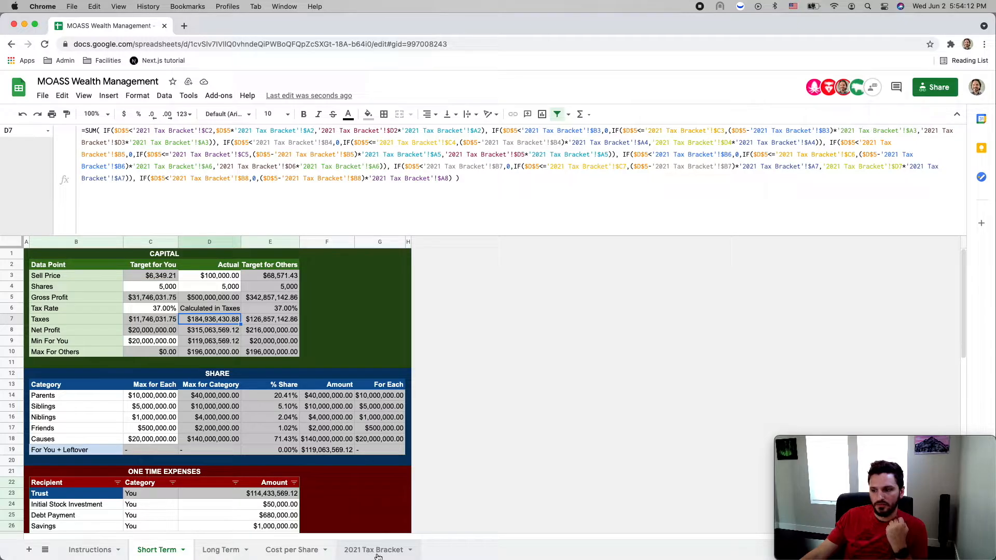
{"action": "left_click", "coordinate": [213, 298]}
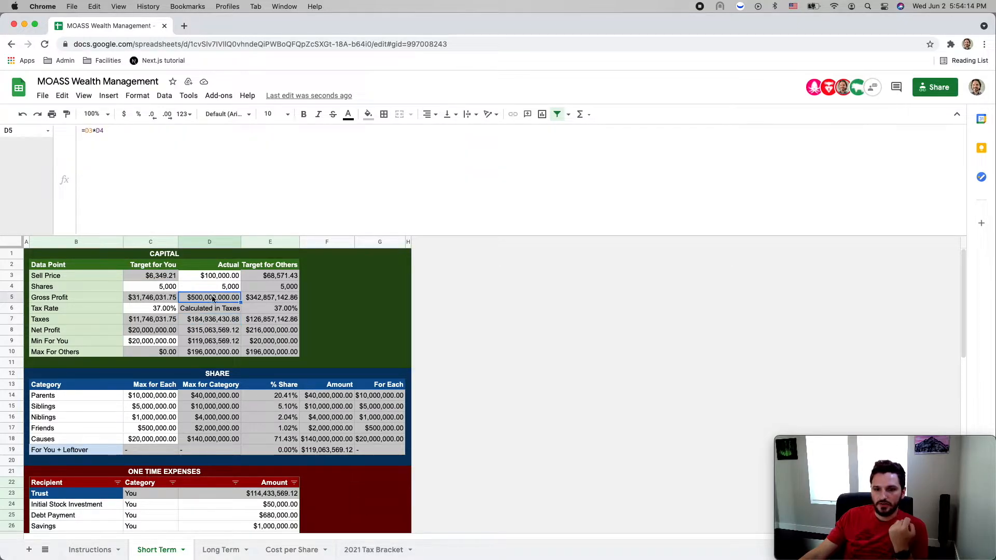
{"action": "left_click", "coordinate": [206, 321]}
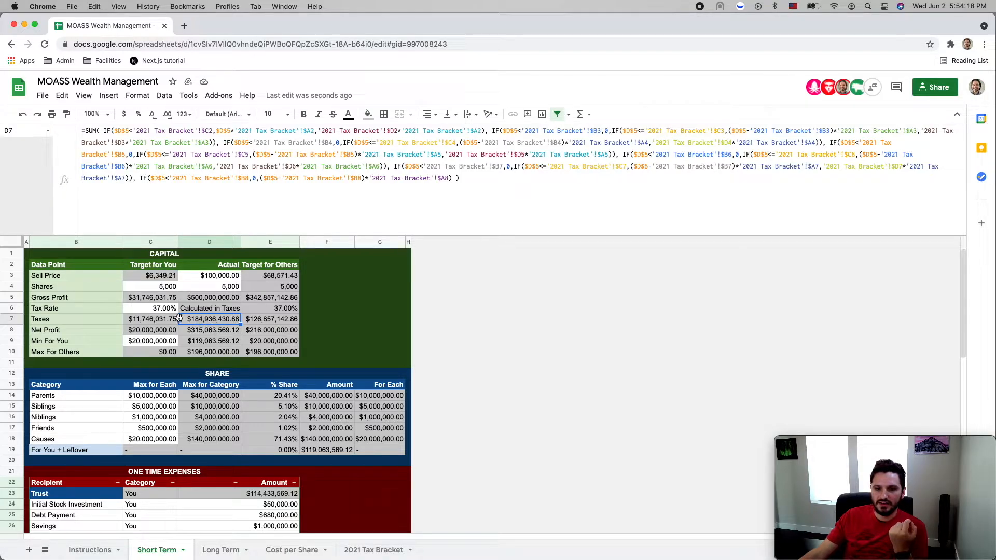
{"action": "left_click", "coordinate": [211, 280]}
{"action": "left_click", "coordinate": [209, 284]}
{"action": "left_click", "coordinate": [214, 278]}
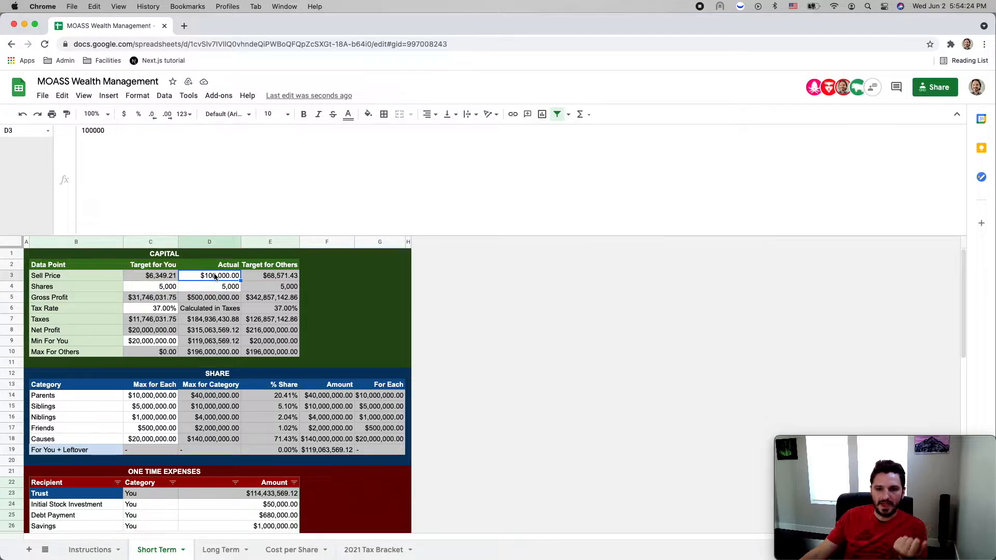
{"action": "left_click_drag", "start_coordinate": [251, 235], "coordinate": [254, 135]}
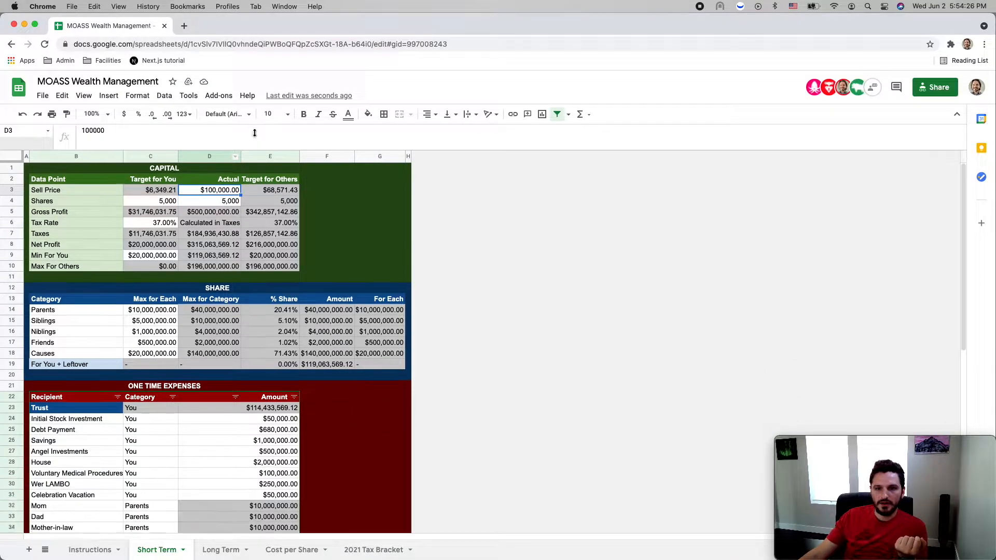
Check the Net Profit, Min For You and Max For Others formulas in the Capital table's Actual column
{"action": "left_click", "coordinate": [226, 236]}
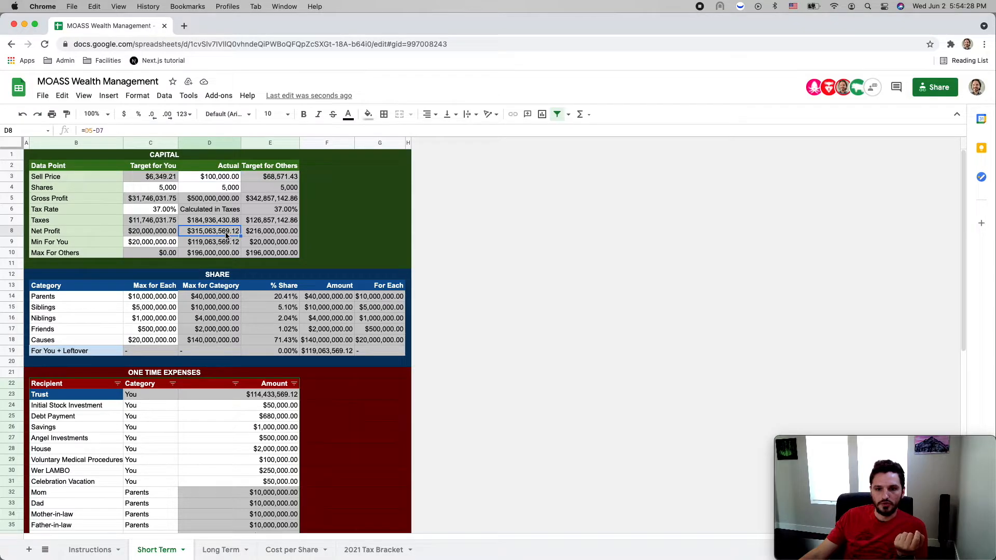
{"action": "left_click", "coordinate": [211, 244]}
{"action": "left_click", "coordinate": [210, 254]}
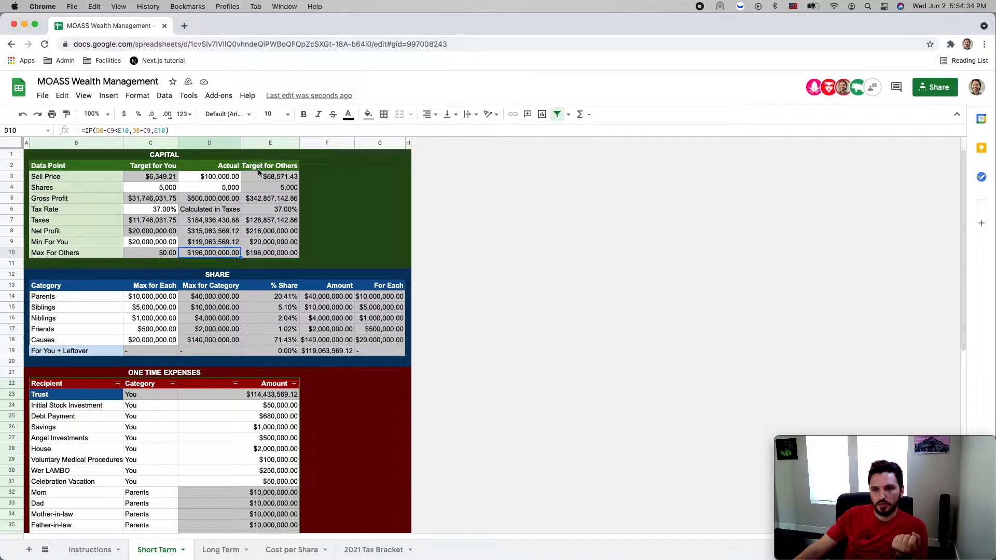
Examine the Target for Others column of the Capital table from Sell Price through Max For Others
{"action": "left_click_drag", "start_coordinate": [266, 166], "coordinate": [269, 253]}
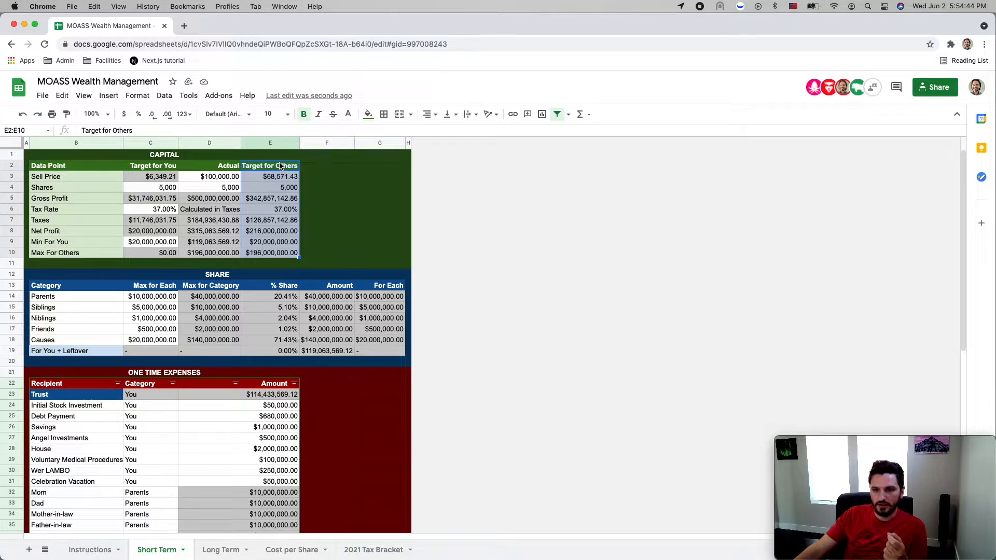
{"action": "scroll", "coordinate": [280, 196], "scroll_direction": "down", "scroll_amount": 2}
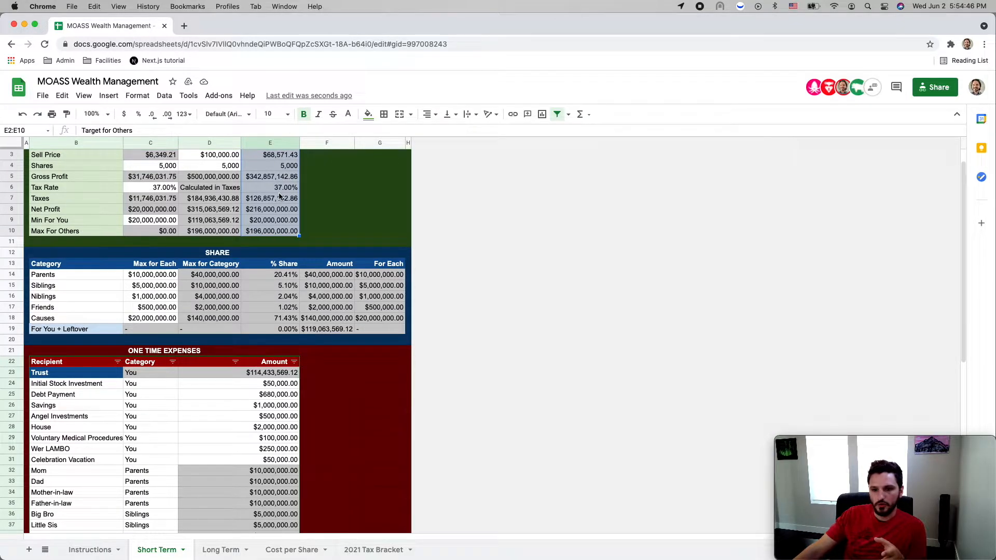
{"action": "scroll", "coordinate": [310, 274], "scroll_direction": "up", "scroll_amount": 2}
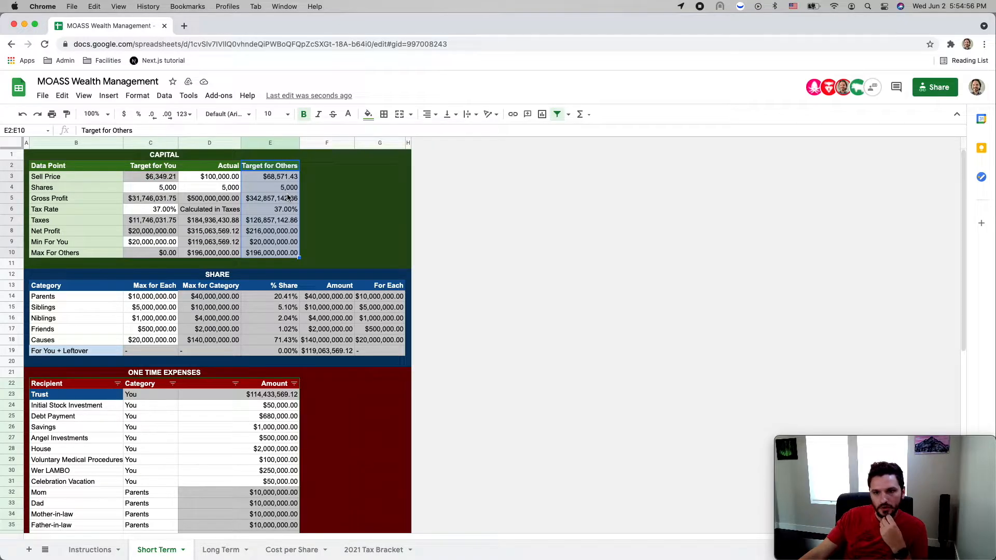
{"action": "left_click", "coordinate": [284, 179]}
{"action": "left_click_drag", "start_coordinate": [283, 182], "coordinate": [279, 254]}
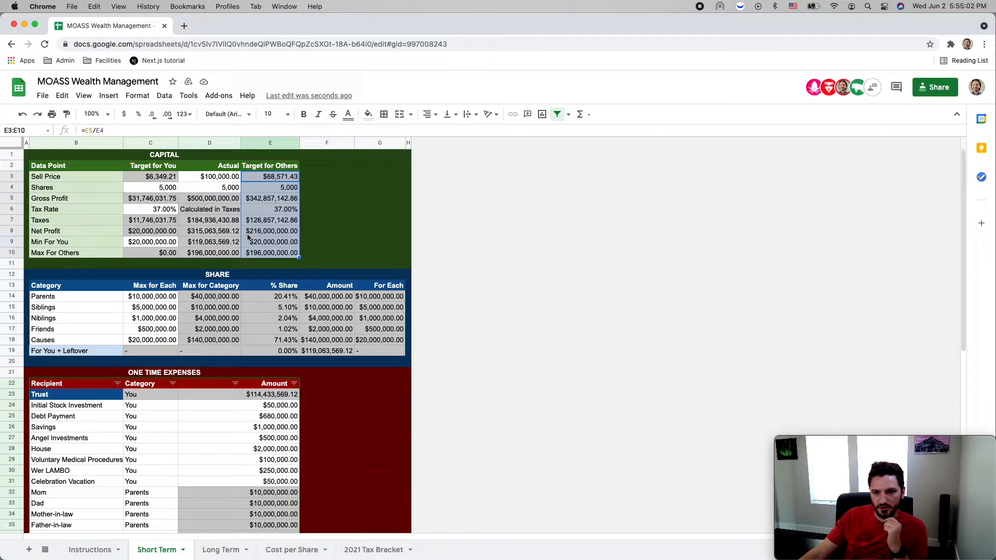
Examine the Share table and its Parents, Siblings, Niblings, Friends and Causes categories
{"action": "left_click", "coordinate": [136, 277]}
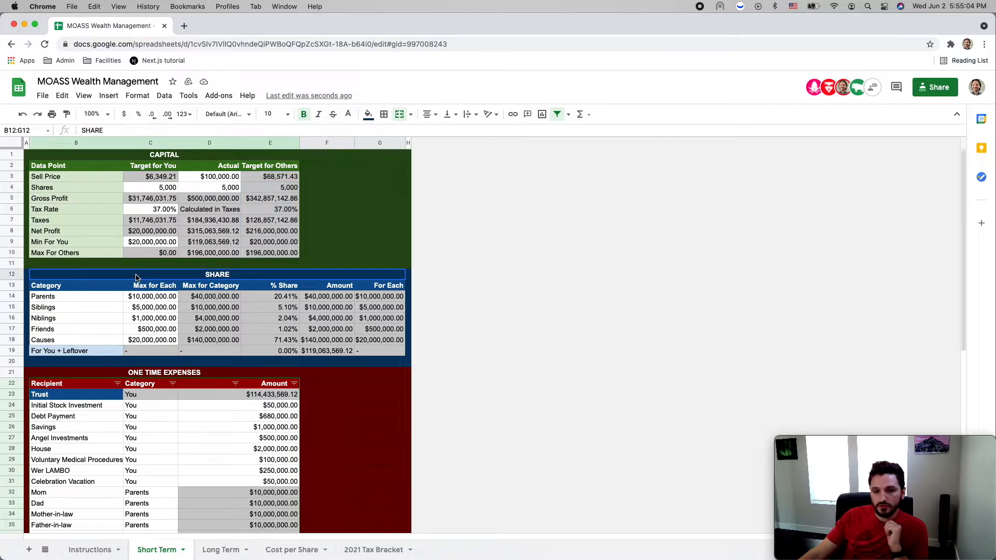
{"action": "left_click_drag", "start_coordinate": [136, 280], "coordinate": [137, 362]}
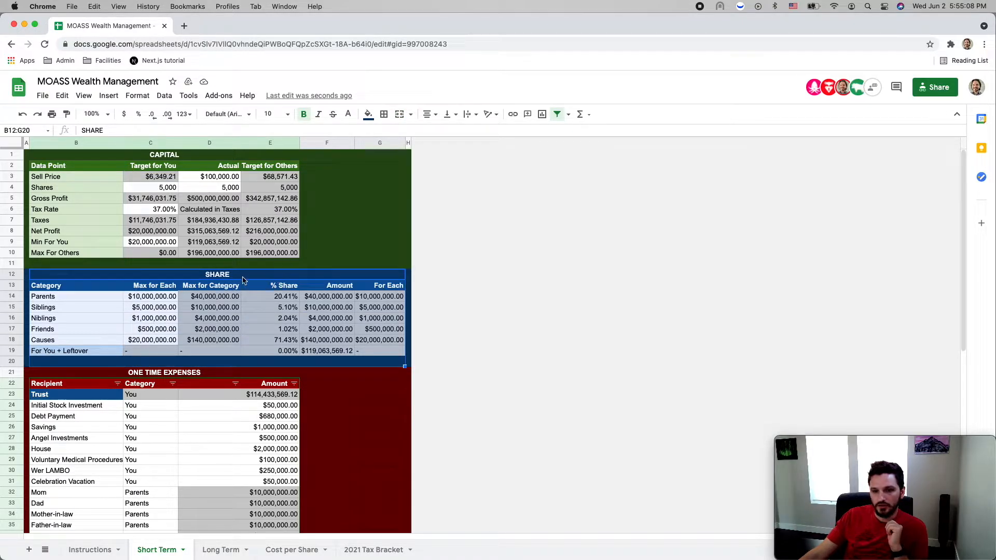
{"action": "left_click", "coordinate": [92, 298]}
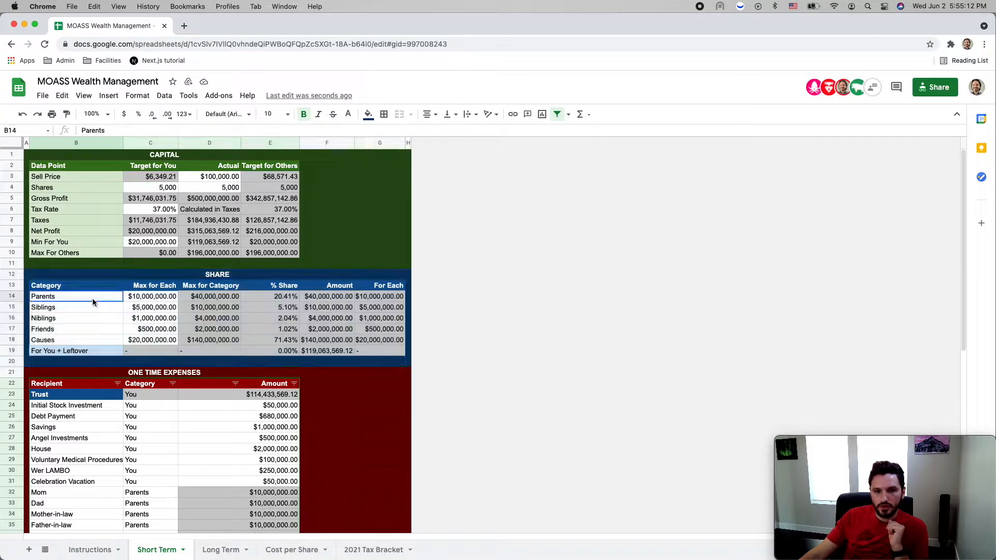
{"action": "left_click", "coordinate": [92, 307]}
{"action": "left_click", "coordinate": [69, 299]}
{"action": "left_click", "coordinate": [69, 303]}
{"action": "left_click", "coordinate": [74, 318]}
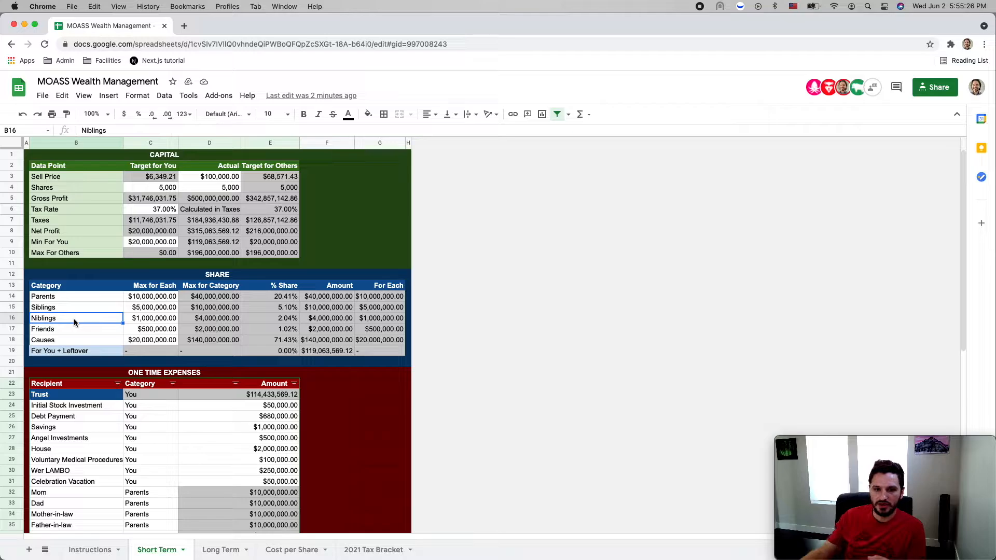
{"action": "left_click", "coordinate": [77, 329]}
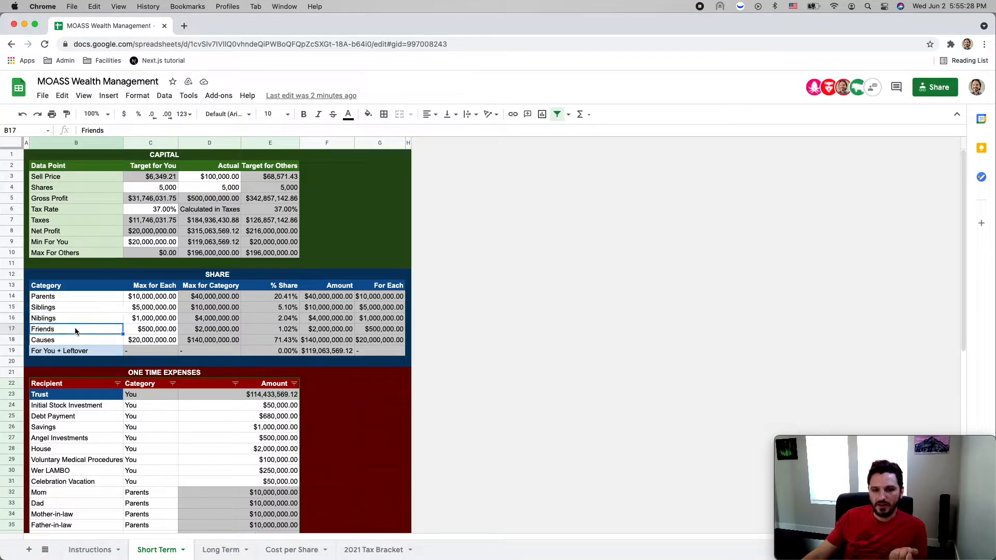
{"action": "left_click", "coordinate": [95, 341]}
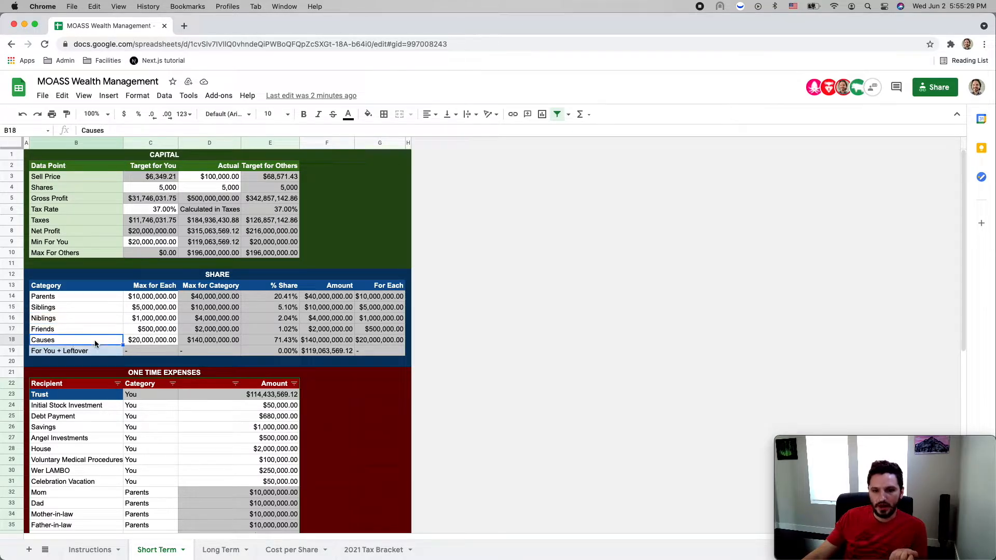
Review the Share table's Max for Each amounts alongside the Target for You column's Min For You amount
{"action": "left_click", "coordinate": [155, 297]}
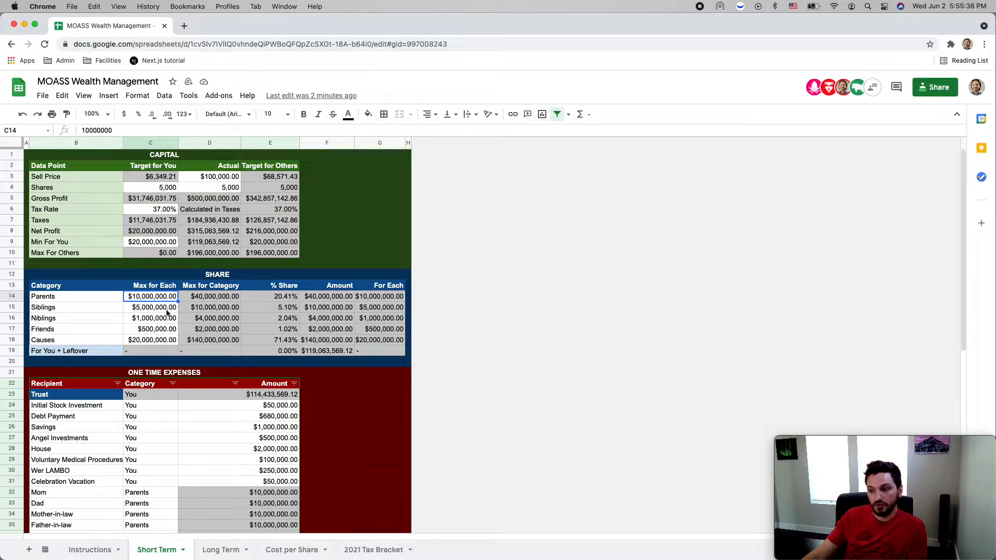
{"action": "left_click", "coordinate": [161, 310]}
{"action": "left_click", "coordinate": [156, 319]}
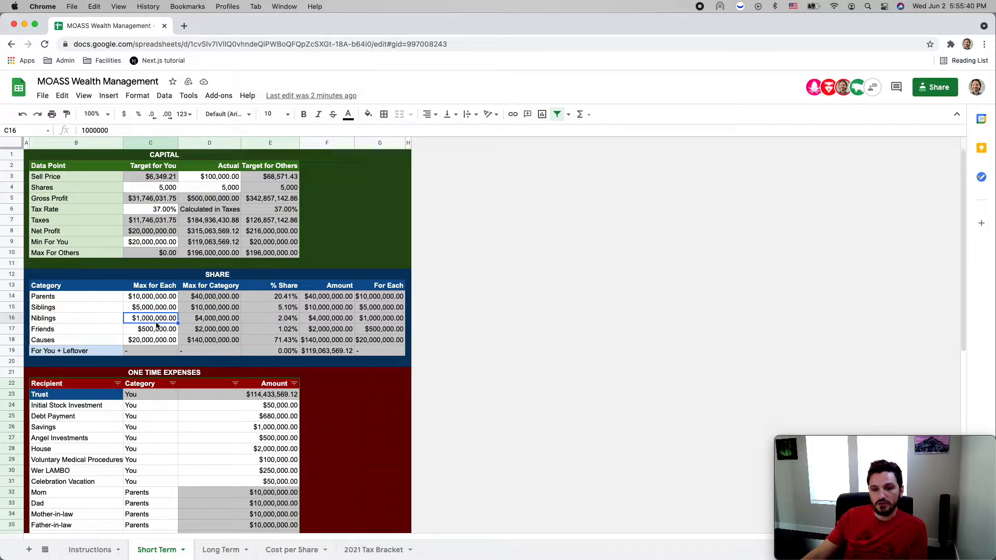
{"action": "left_click", "coordinate": [155, 344]}
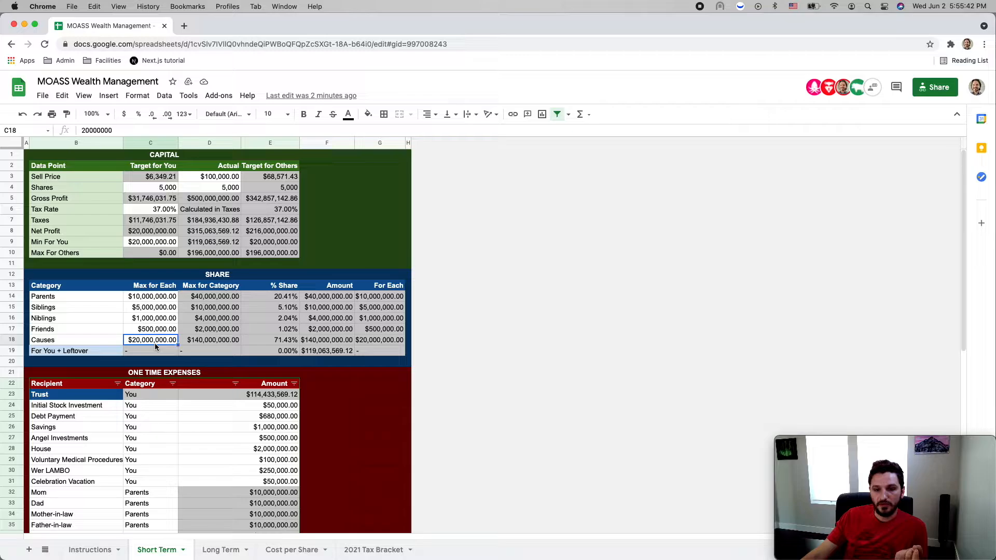
{"action": "left_click", "coordinate": [154, 244]}
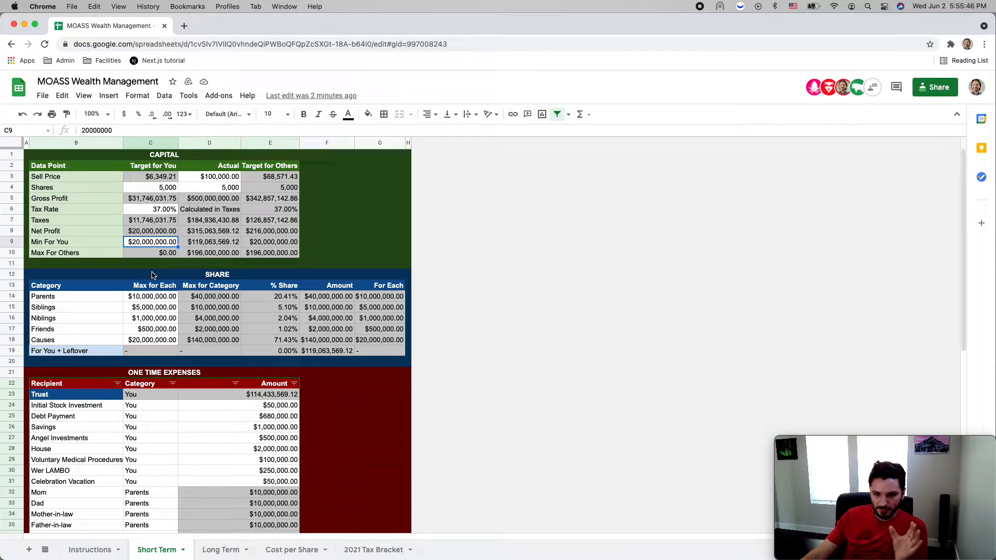
Set the Max for Each amount to 0 for Parents, Siblings, Niblings, Friends and Causes in the Share table
{"action": "left_click", "coordinate": [150, 296]}
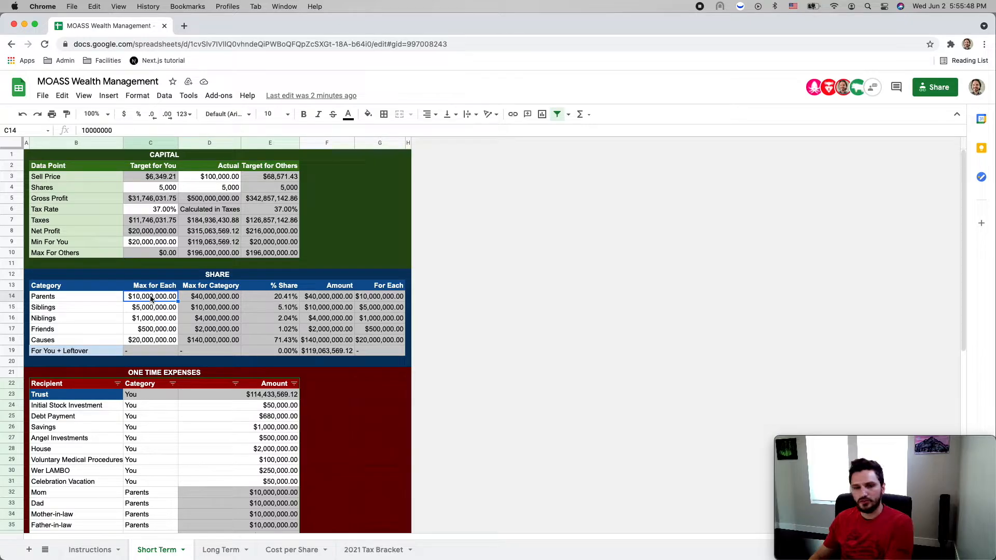
{"action": "type", "text": "0"}
{"action": "key", "text": "Return"}
{"action": "type", "text": "0"}
{"action": "key", "text": "Return"}
{"action": "type", "text": "0"}
{"action": "key", "text": "Return"}
{"action": "type", "text": "0"}
{"action": "key", "text": "Return"}
{"action": "type", "text": "0"}
{"action": "key", "text": "Return"}
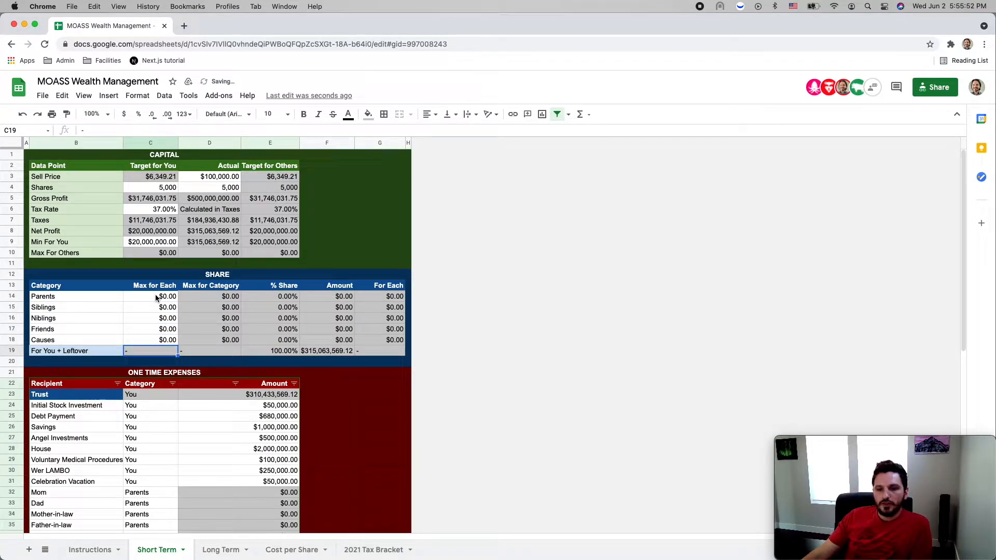
Compare the Target for You and Target for Others sell prices against Min For You and the zeroed Max for Each amounts
{"action": "left_click", "coordinate": [145, 245]}
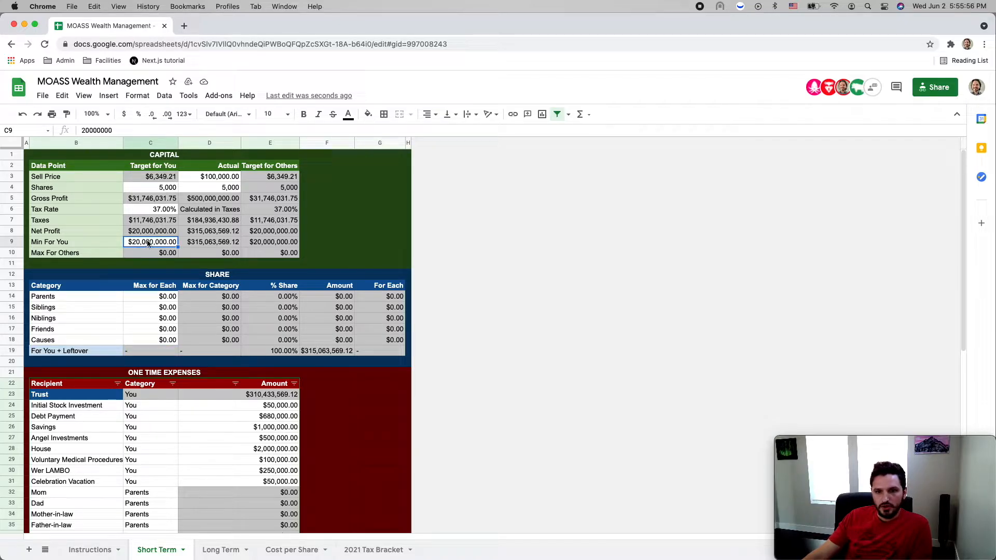
{"action": "left_click", "coordinate": [150, 178]}
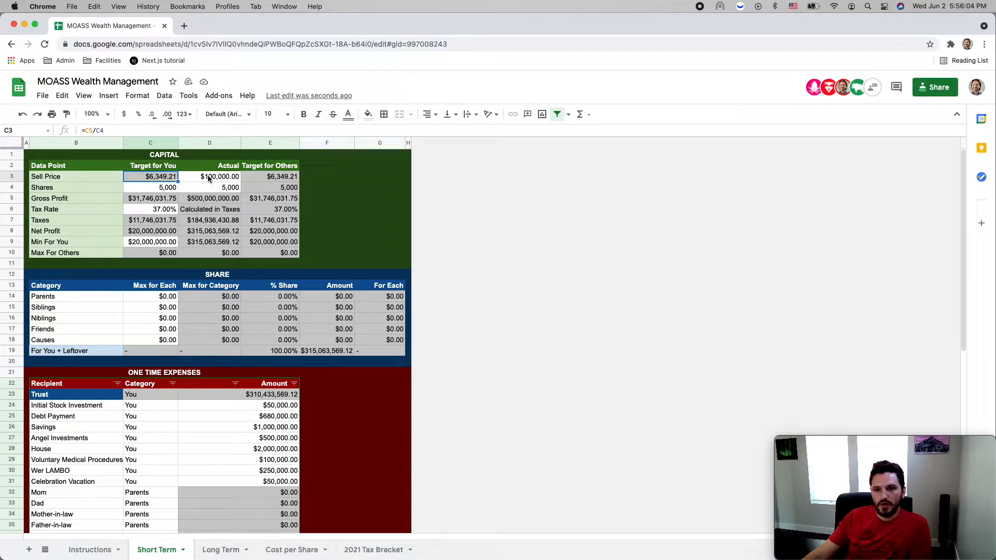
{"action": "left_click_drag", "start_coordinate": [138, 297], "coordinate": [160, 338]}
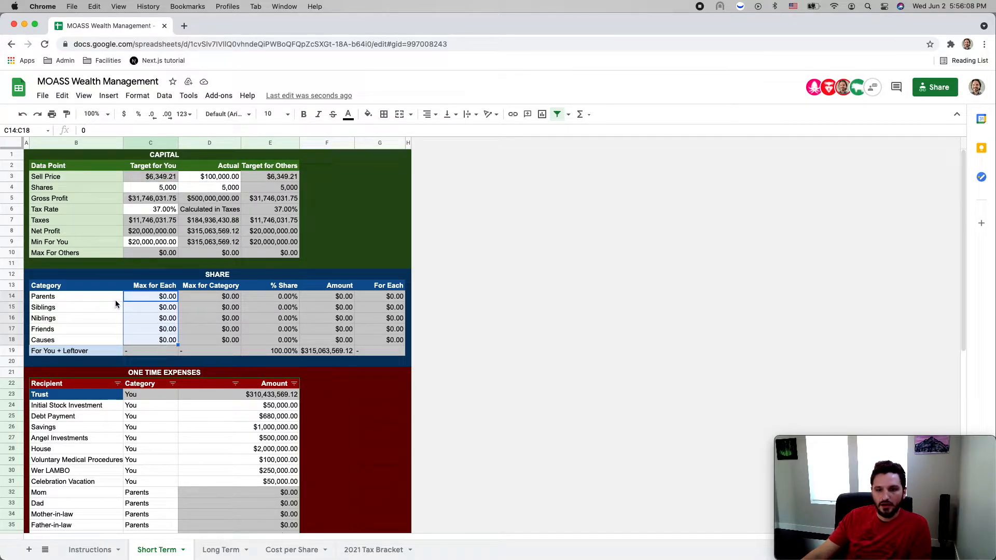
{"action": "left_click", "coordinate": [260, 177]}
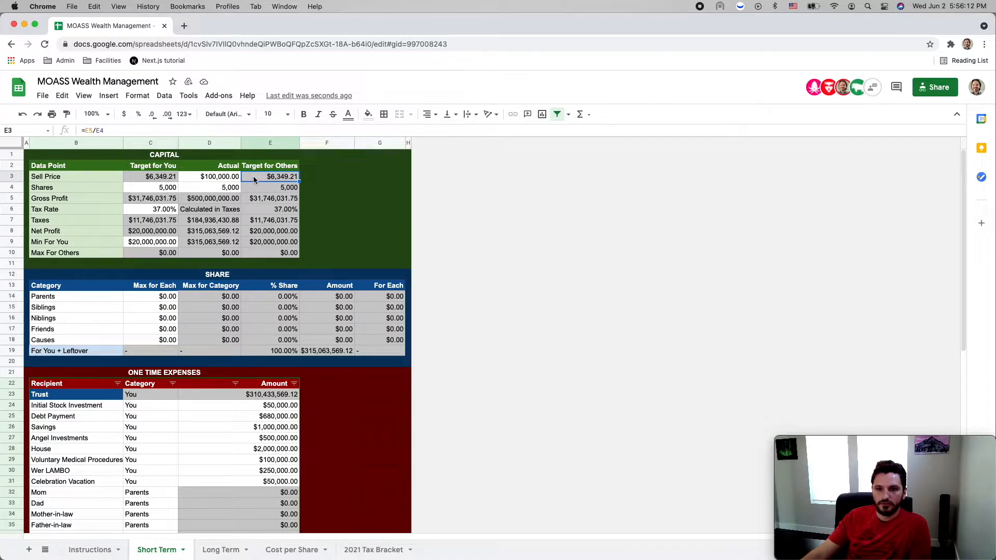
{"action": "left_click", "coordinate": [164, 179]}
{"action": "left_click", "coordinate": [156, 242]}
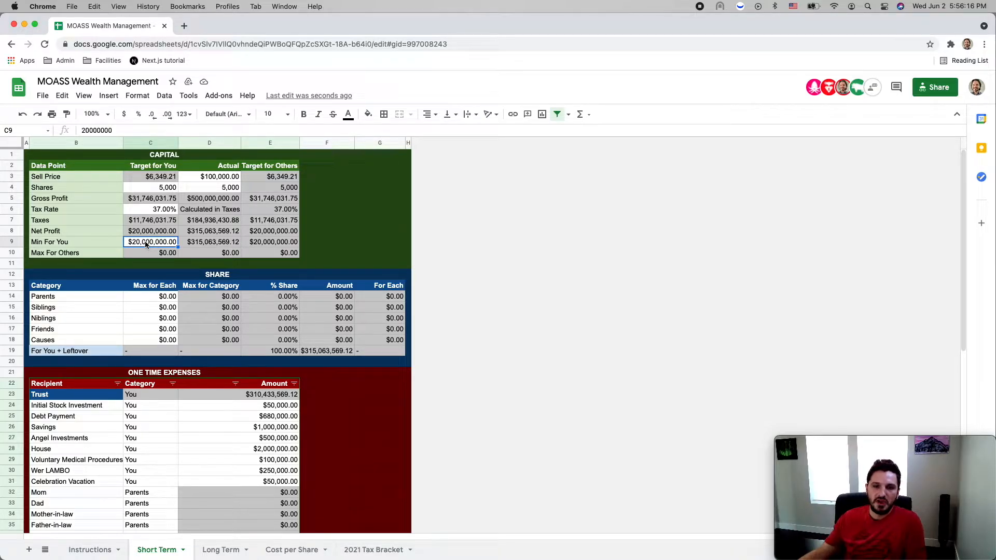
{"action": "left_click_drag", "start_coordinate": [156, 297], "coordinate": [164, 340]}
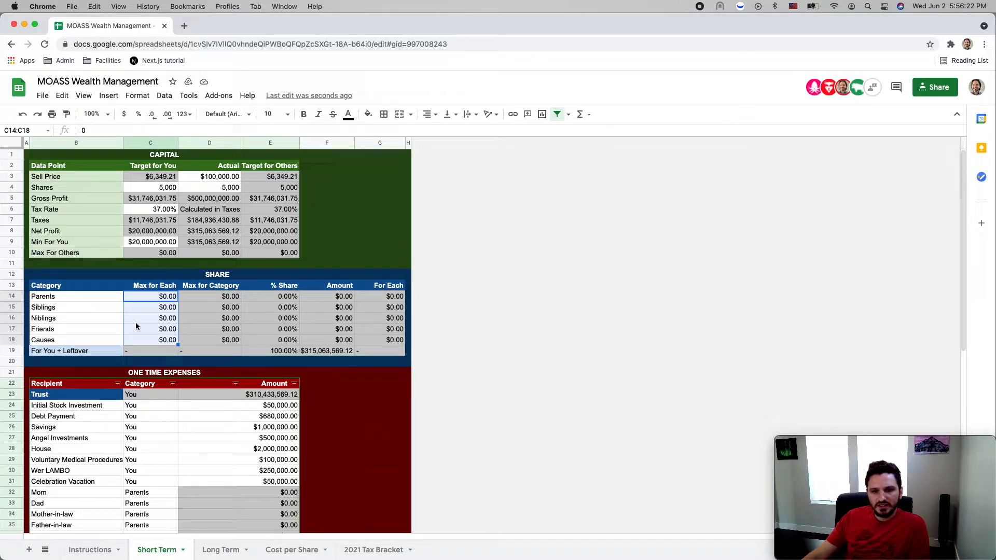
Set the Max for Each amount for Parents in the Share table to 10000000
{"action": "left_click", "coordinate": [158, 300]}
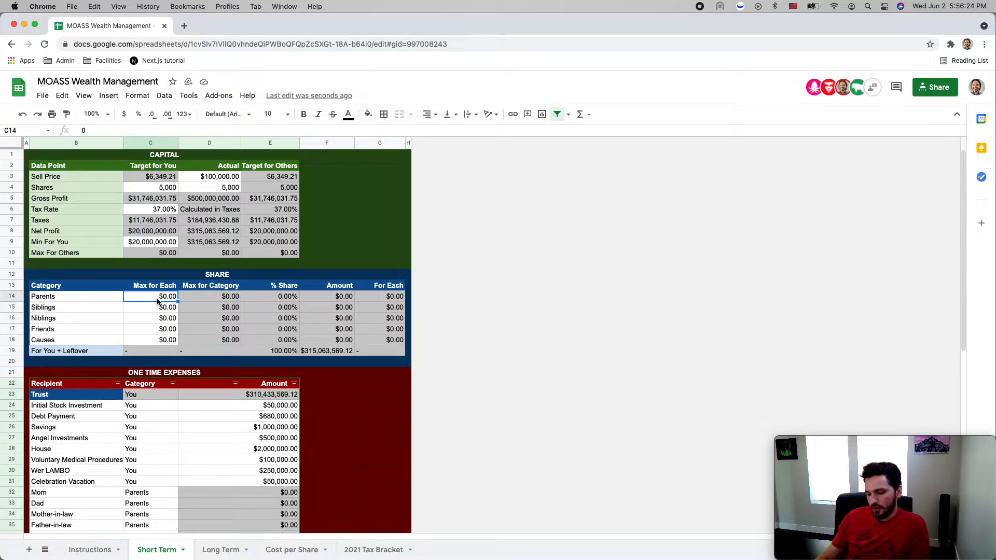
{"action": "type", "text": "10"}
{"action": "key", "text": "BackSpace"}
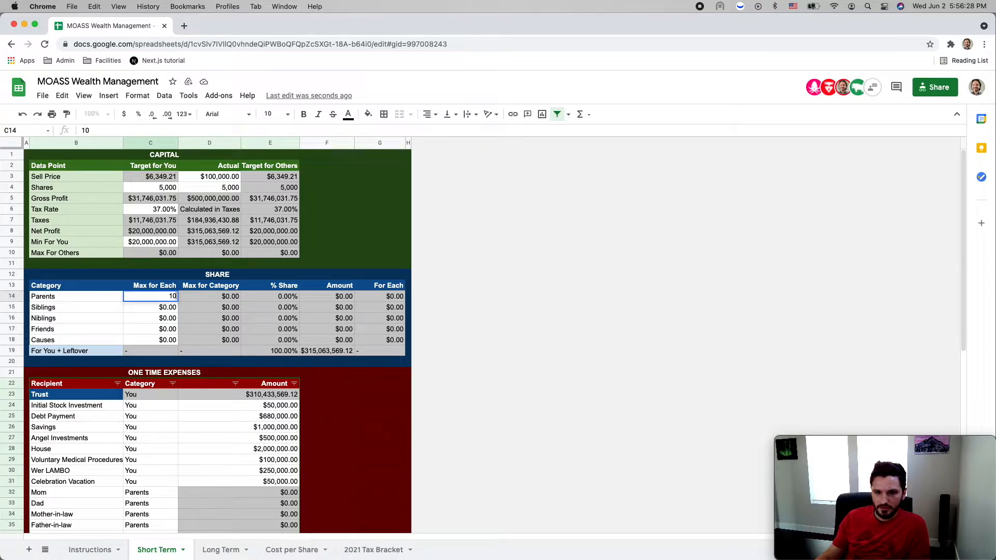
{"action": "type", "text": "0000000"}
{"action": "key", "text": "Return"}
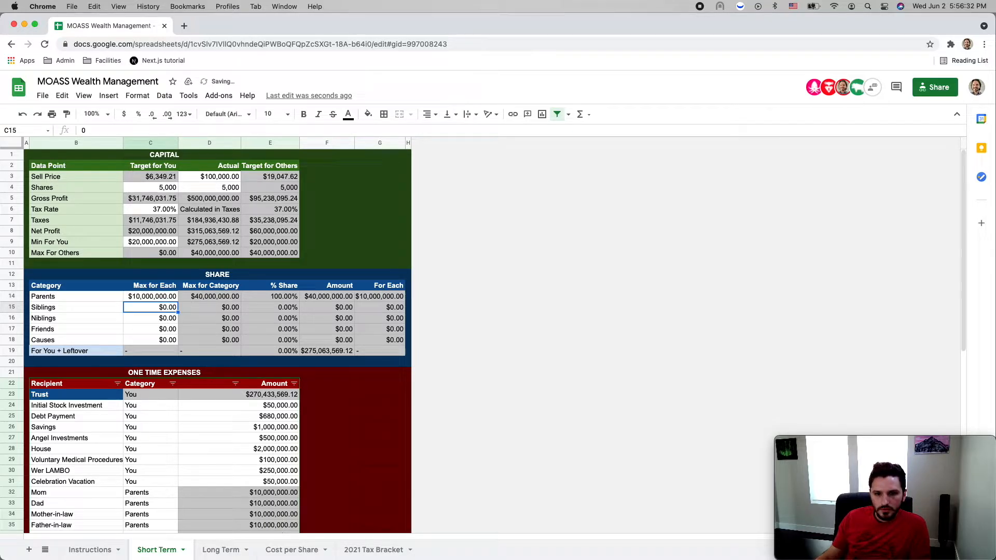
{"action": "left_click", "coordinate": [155, 299]}
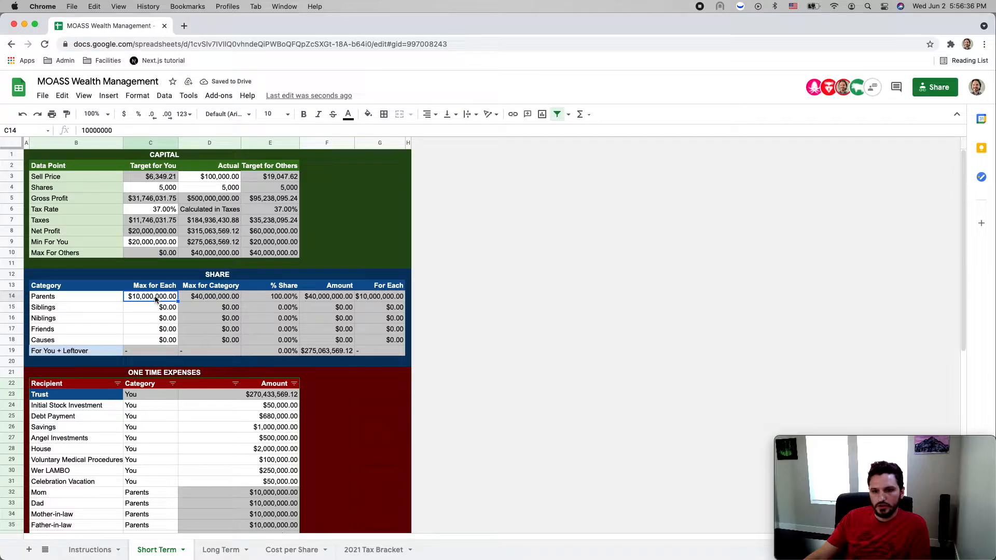
Examine the amounts for the four Parents recipients, Mom through Father-in-law, in the One Time Expenses table
{"action": "scroll", "coordinate": [134, 386], "scroll_direction": "down", "scroll_amount": 5}
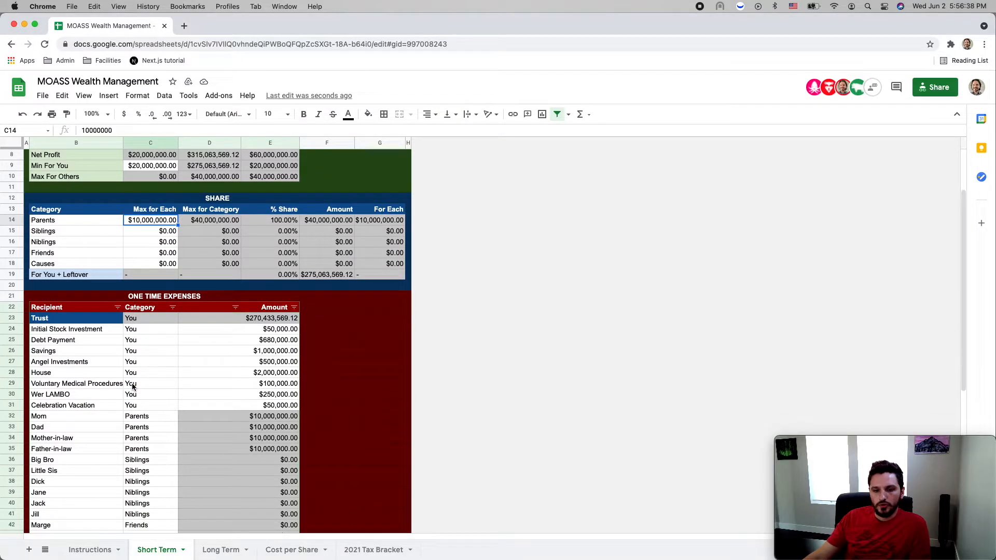
{"action": "scroll", "coordinate": [134, 386], "scroll_direction": "down", "scroll_amount": 1}
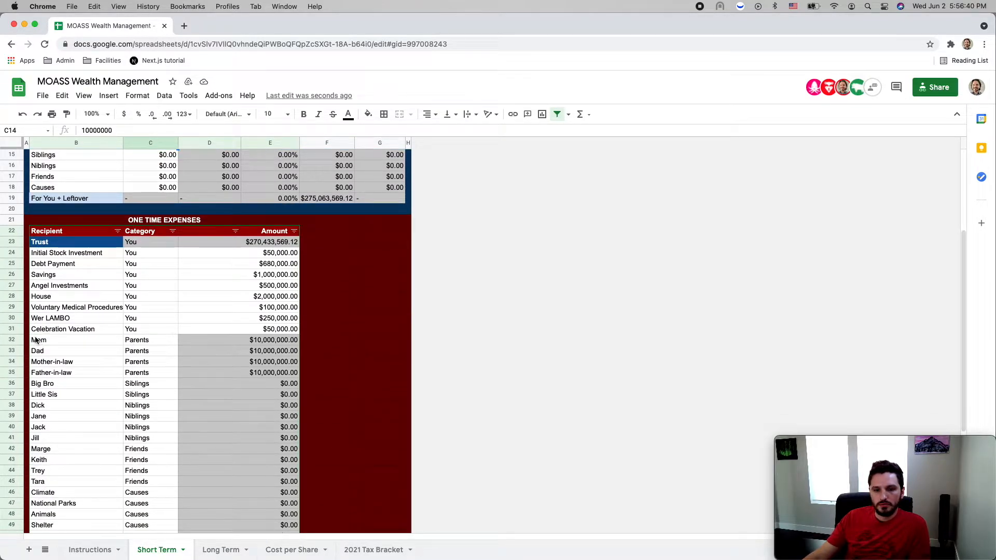
{"action": "left_click_drag", "start_coordinate": [38, 340], "coordinate": [185, 368]}
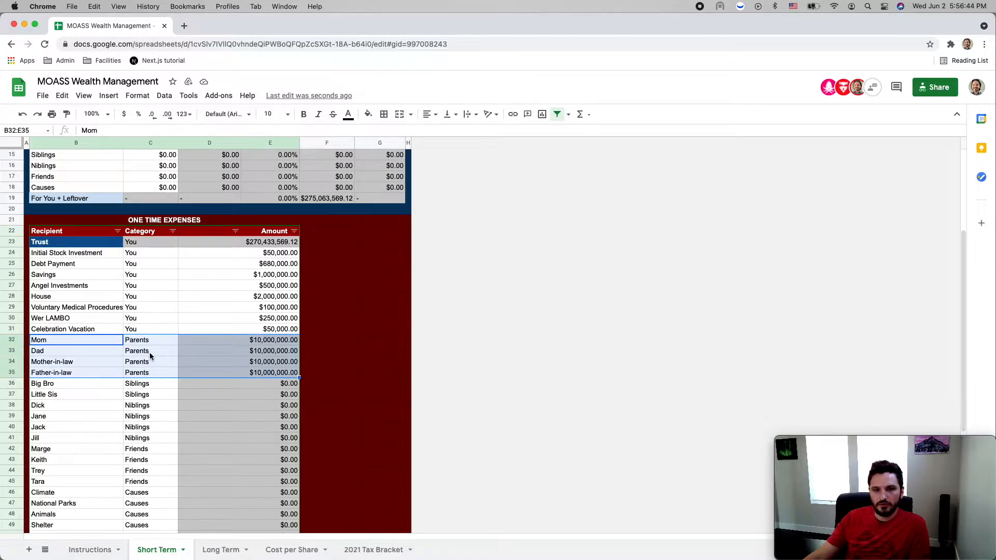
{"action": "scroll", "coordinate": [149, 355], "scroll_direction": "up", "scroll_amount": 1}
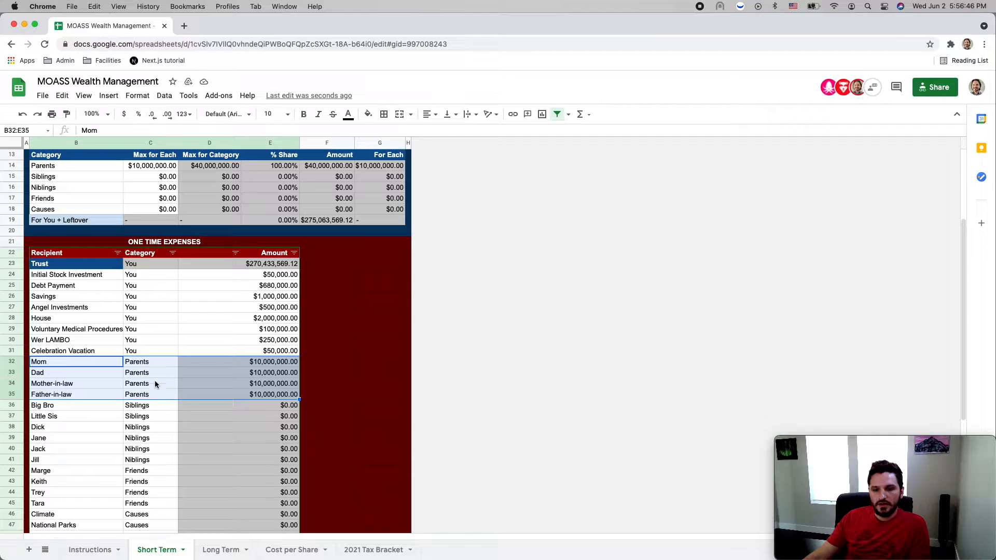
{"action": "scroll", "coordinate": [151, 373], "scroll_direction": "up", "scroll_amount": 2}
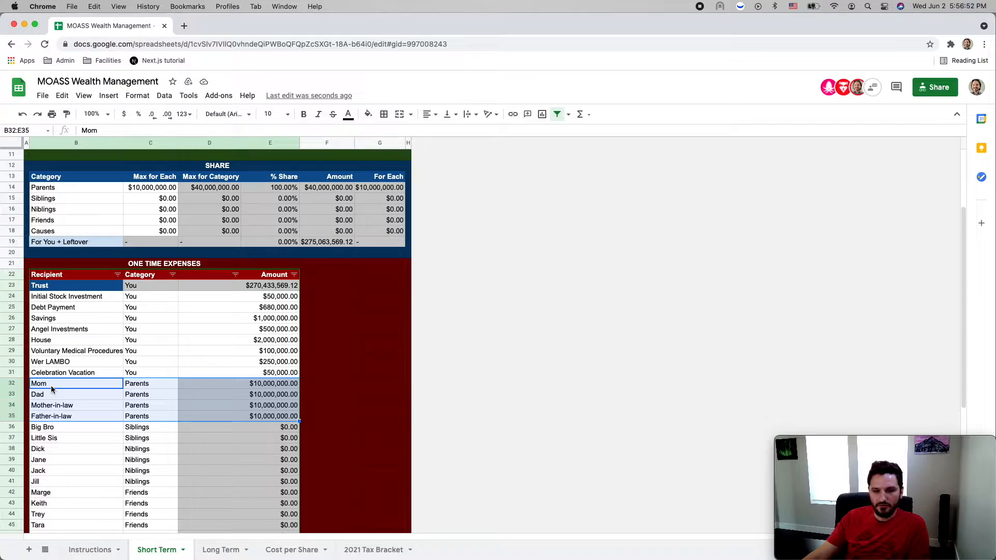
{"action": "scroll", "coordinate": [51, 393], "scroll_direction": "up", "scroll_amount": 1}
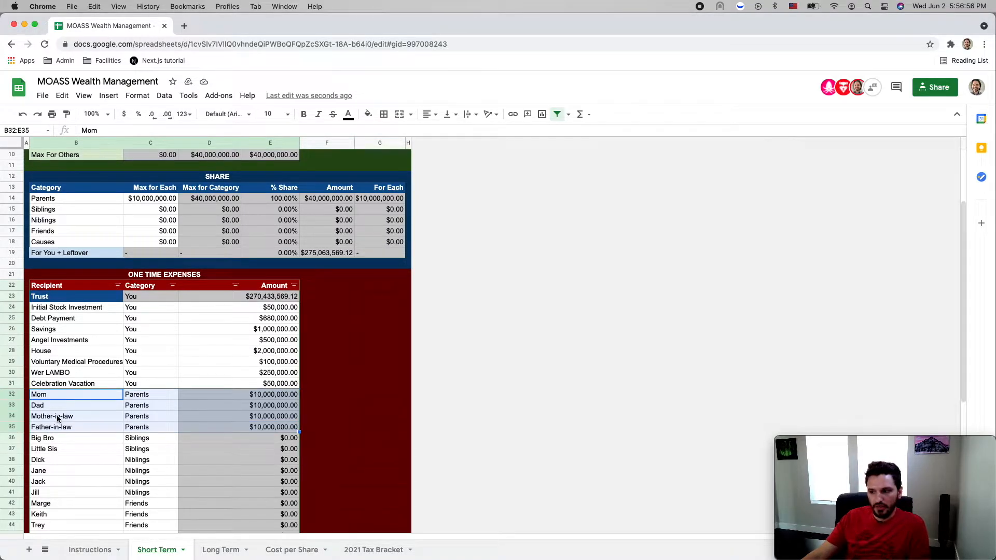
{"action": "scroll", "coordinate": [57, 418], "scroll_direction": "up", "scroll_amount": 1}
{"action": "scroll", "coordinate": [57, 415], "scroll_direction": "up", "scroll_amount": 3}
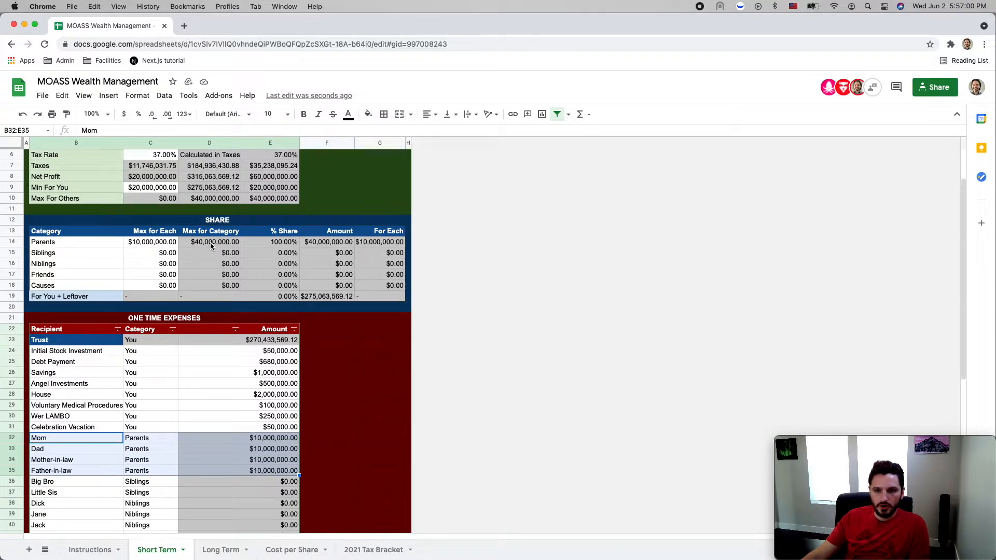
Trace the Parents Max for Category formula to its Max for Each amount and the Parents entries under One Time Expenses
{"action": "left_click", "coordinate": [217, 246]}
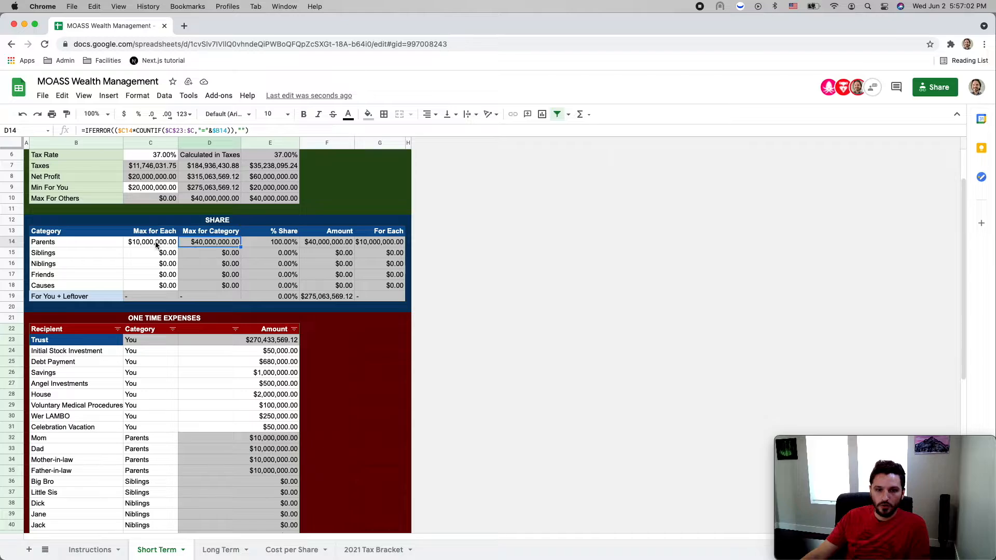
{"action": "left_click", "coordinate": [73, 243]}
{"action": "left_click", "coordinate": [151, 245]}
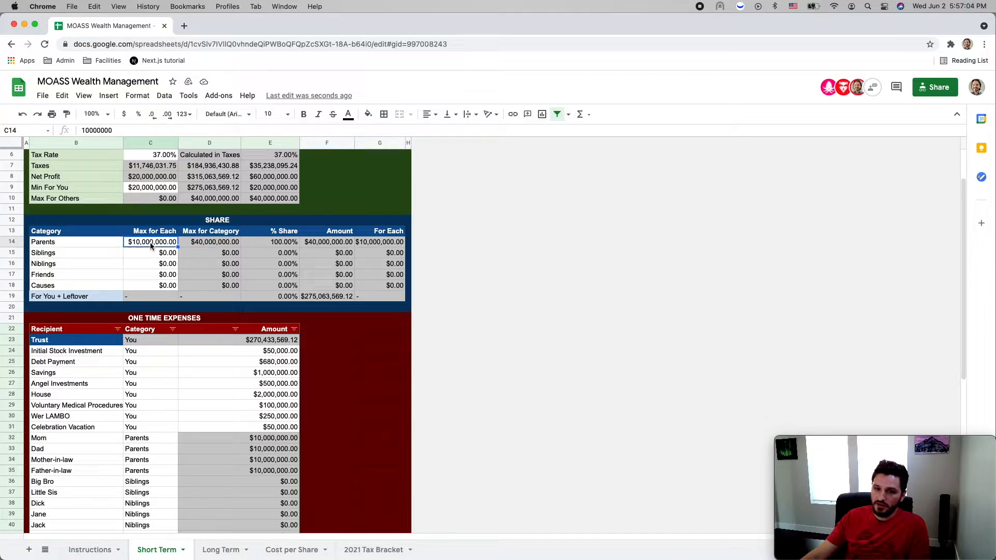
{"action": "left_click", "coordinate": [101, 244]}
{"action": "left_click_drag", "start_coordinate": [159, 431], "coordinate": [154, 474]}
{"action": "left_click", "coordinate": [154, 473]}
{"action": "left_click_drag", "start_coordinate": [132, 441], "coordinate": [154, 472]}
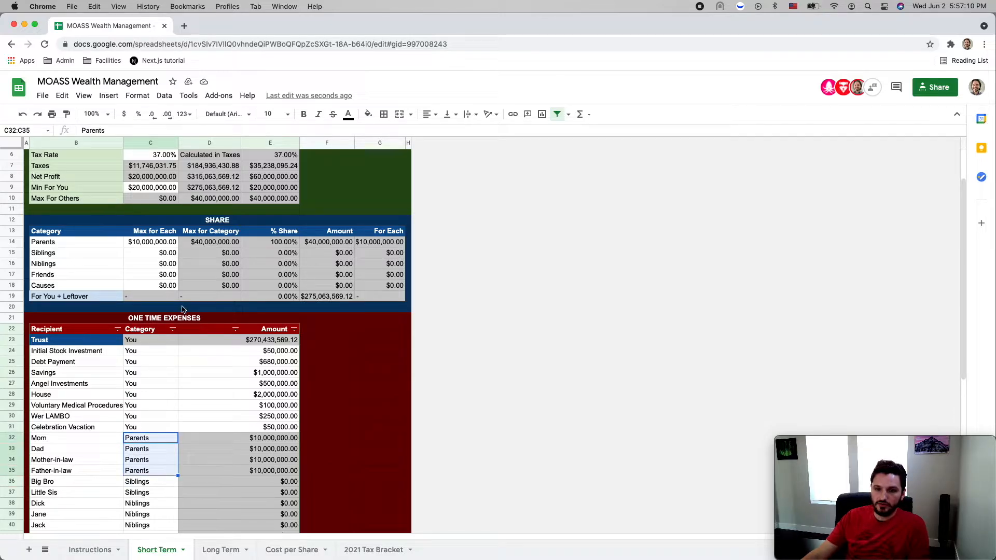
{"action": "left_click", "coordinate": [205, 242]}
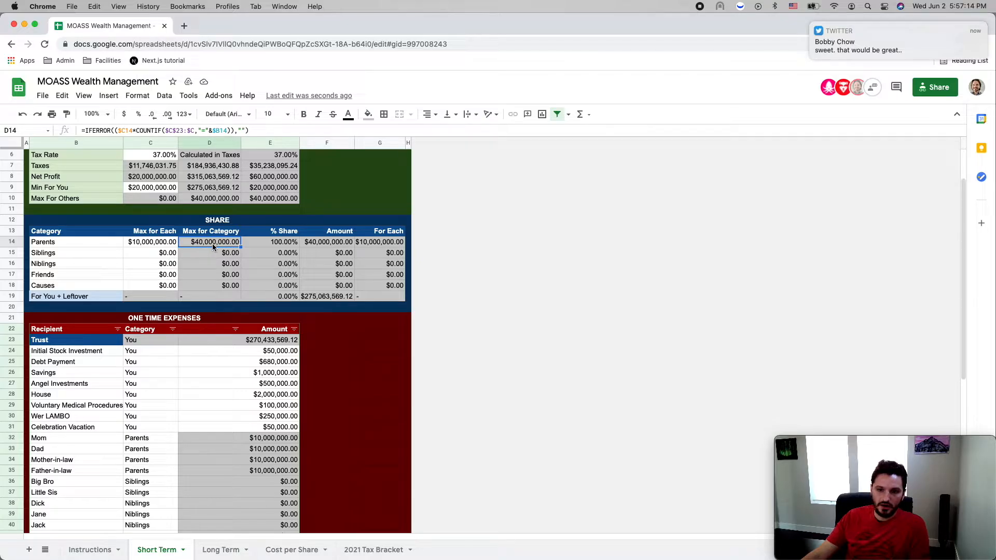
Review Max For Others and Sell Price under Target for Others against Min For You and the Parents Max for Each amount
{"action": "scroll", "coordinate": [213, 247], "scroll_direction": "up", "scroll_amount": 1}
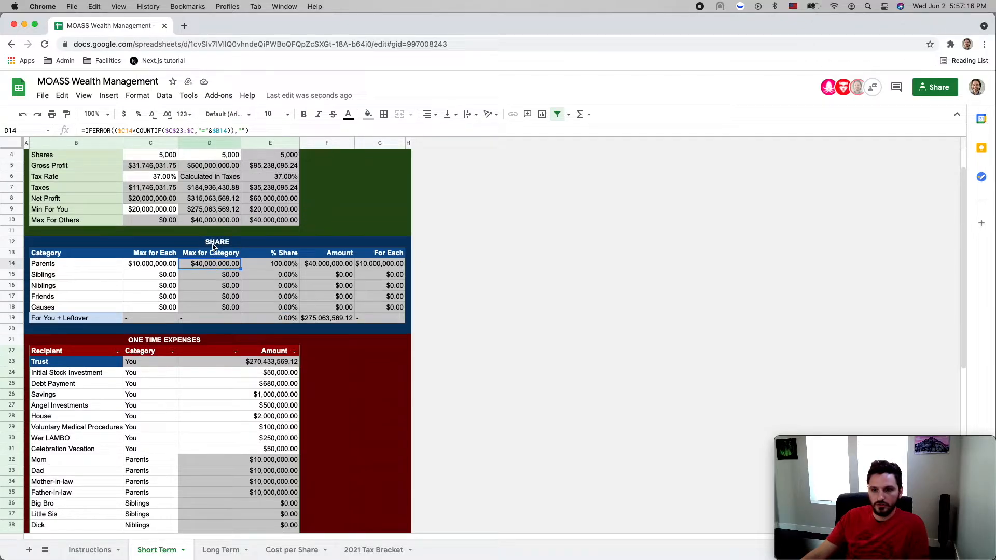
{"action": "scroll", "coordinate": [212, 247], "scroll_direction": "up", "scroll_amount": 1}
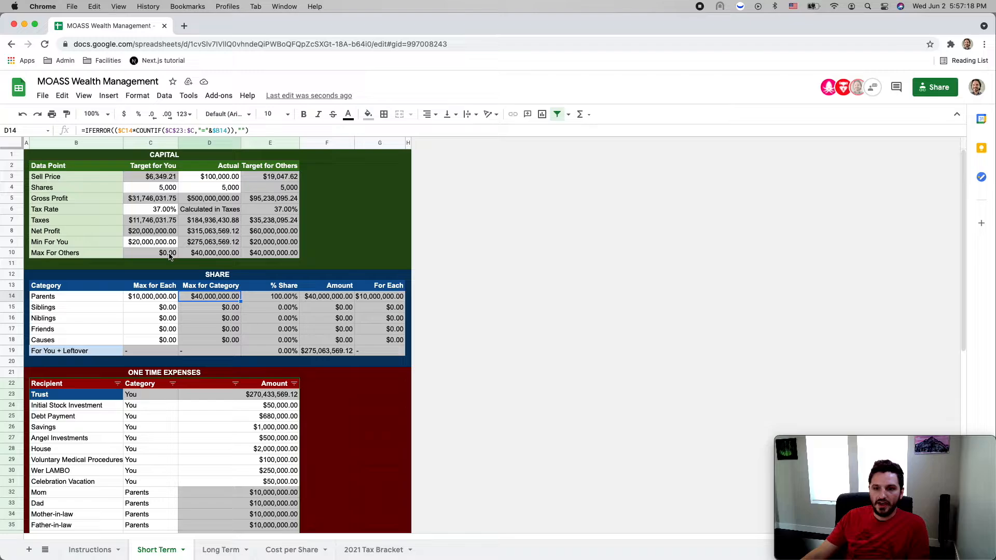
{"action": "left_click", "coordinate": [265, 254]}
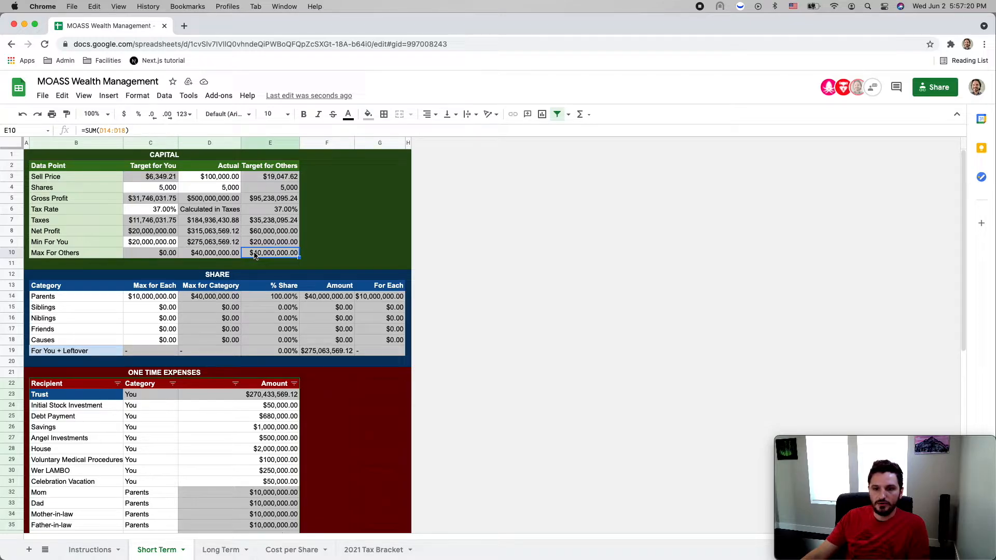
{"action": "left_click", "coordinate": [266, 179]}
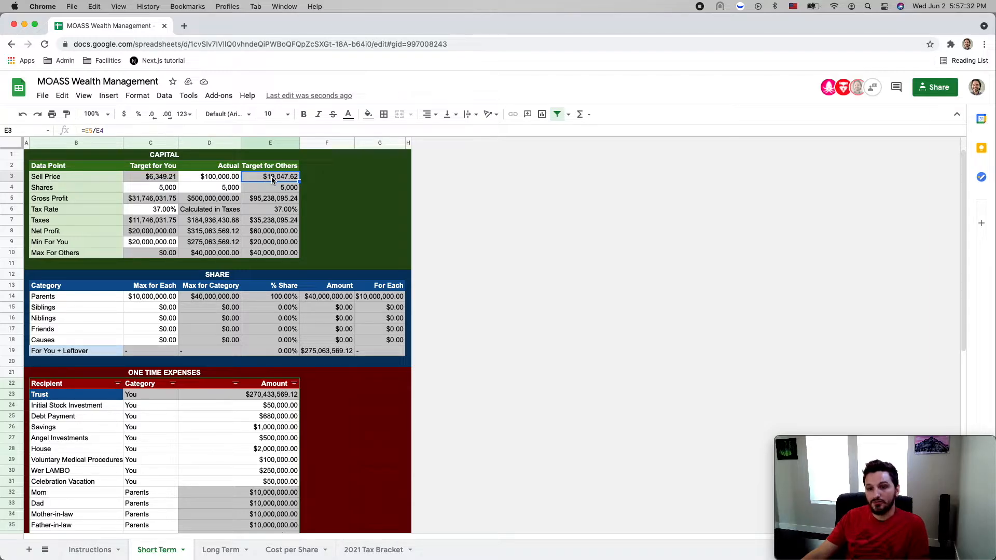
{"action": "left_click", "coordinate": [154, 297]}
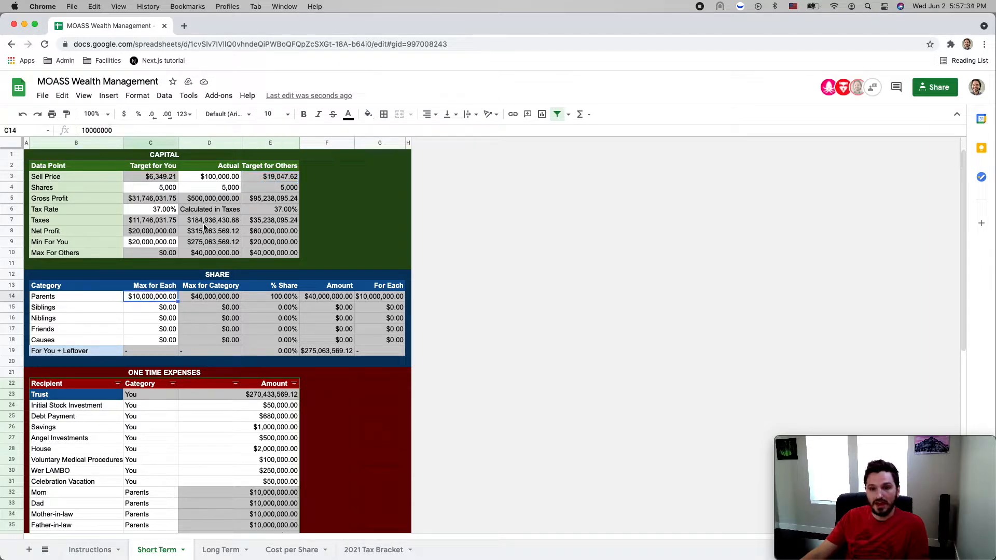
{"action": "left_click", "coordinate": [153, 242]}
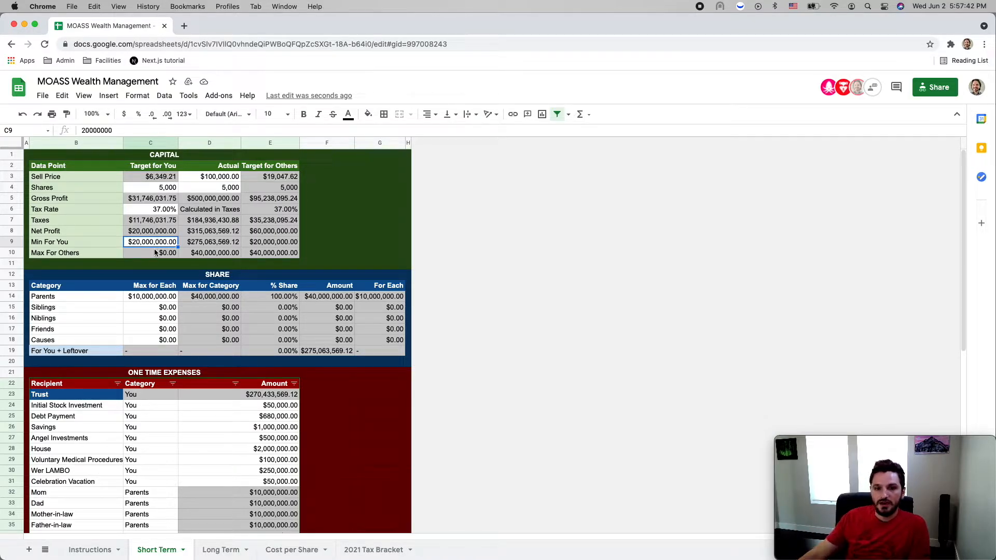
{"action": "left_click", "coordinate": [136, 296]}
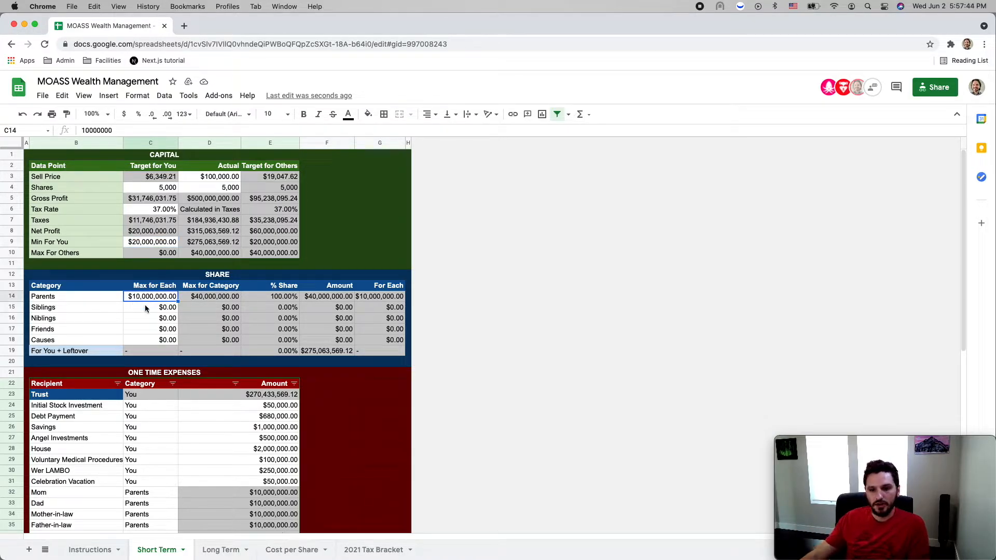
Set the Max for Each amount for Siblings in the Share table to 1000000
{"action": "left_click", "coordinate": [152, 308]}
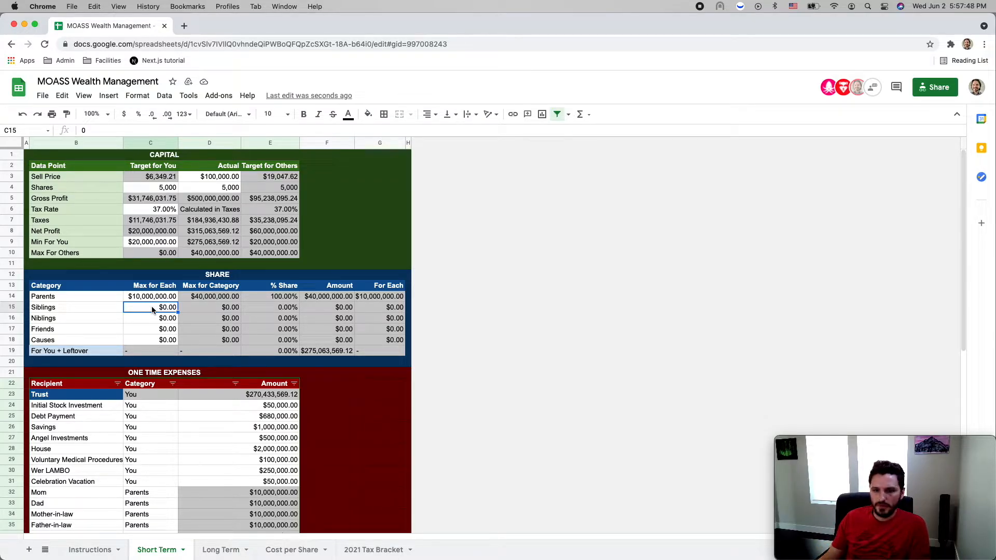
{"action": "type", "text": "1000000"}
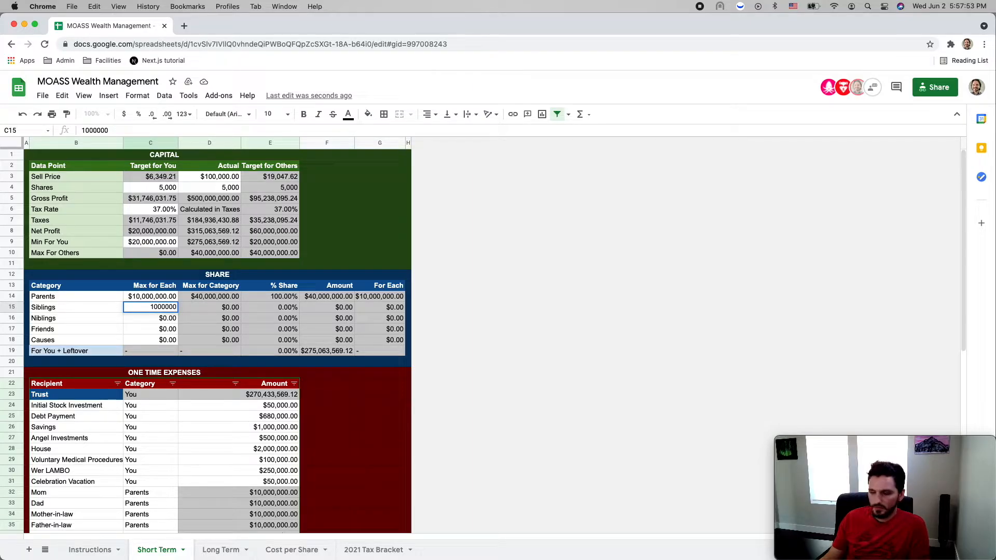
{"action": "key", "text": "Return"}
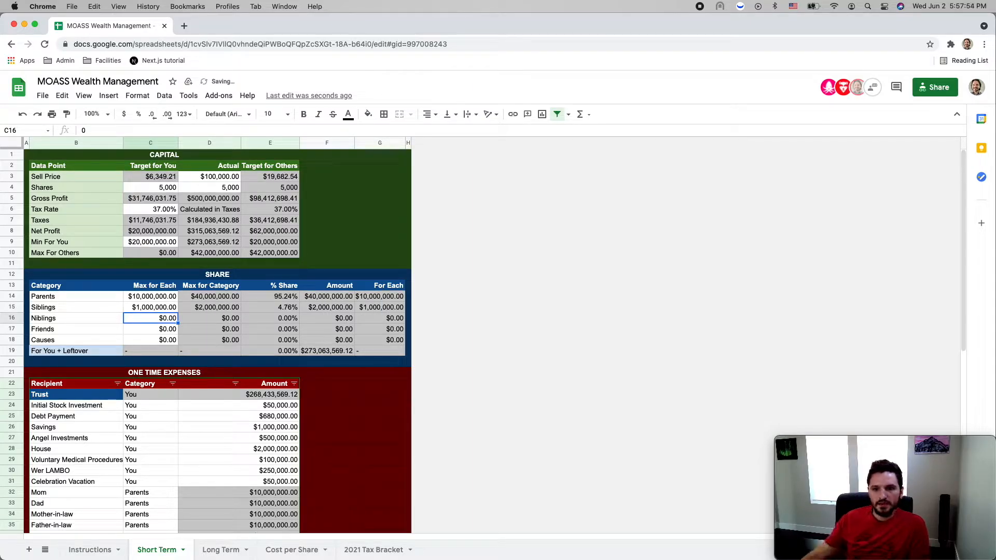
Examine the Siblings recipients, Big Bro and Little Sis, in the One Time Expenses table alongside the Share table
{"action": "scroll", "coordinate": [180, 316], "scroll_direction": "down", "scroll_amount": 3}
{"action": "scroll", "coordinate": [180, 312], "scroll_direction": "down", "scroll_amount": 2}
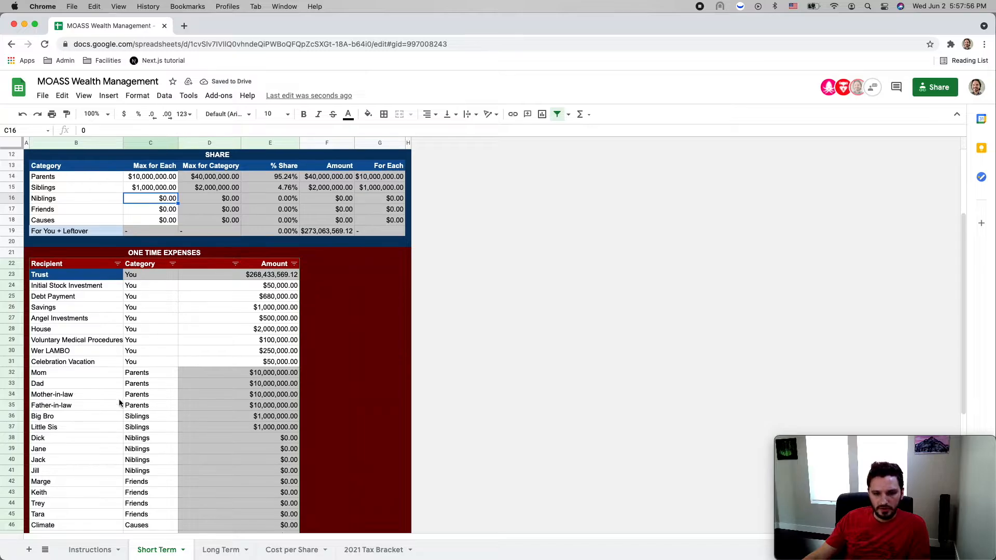
{"action": "left_click", "coordinate": [133, 419]}
{"action": "left_click", "coordinate": [139, 433], "text": "shift"}
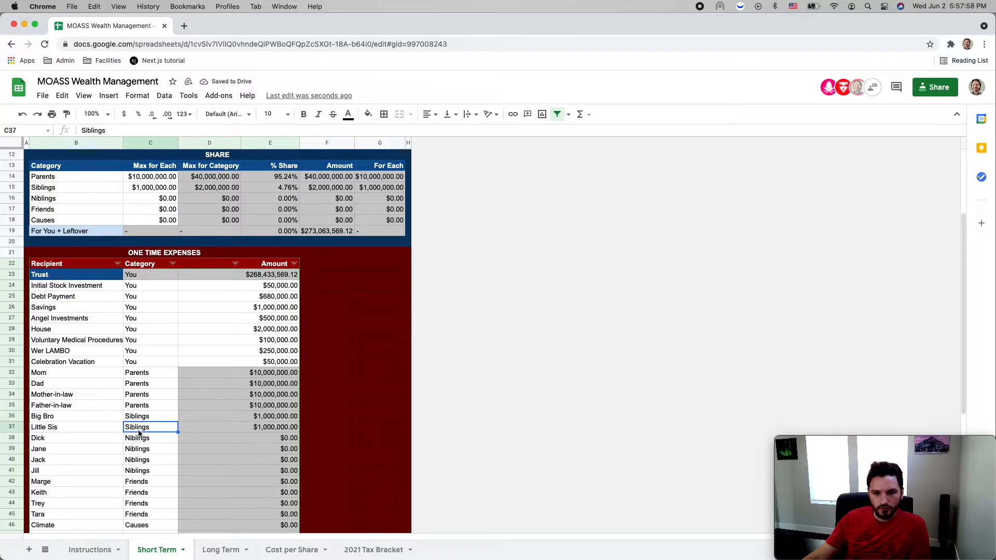
{"action": "scroll", "coordinate": [147, 269], "scroll_direction": "up", "scroll_amount": 3}
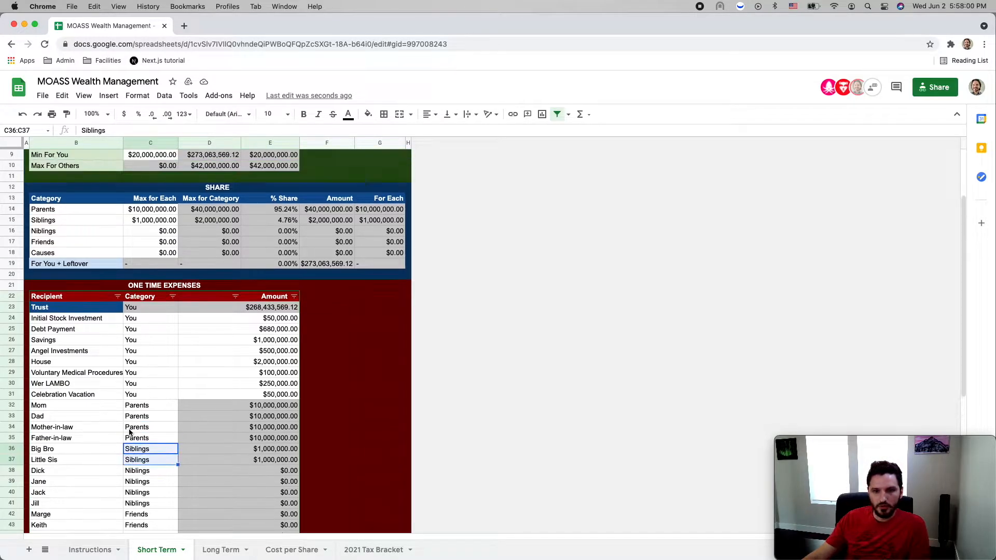
{"action": "left_click", "coordinate": [146, 256]}
{"action": "left_click", "coordinate": [145, 483]}
{"action": "left_click", "coordinate": [146, 493]}
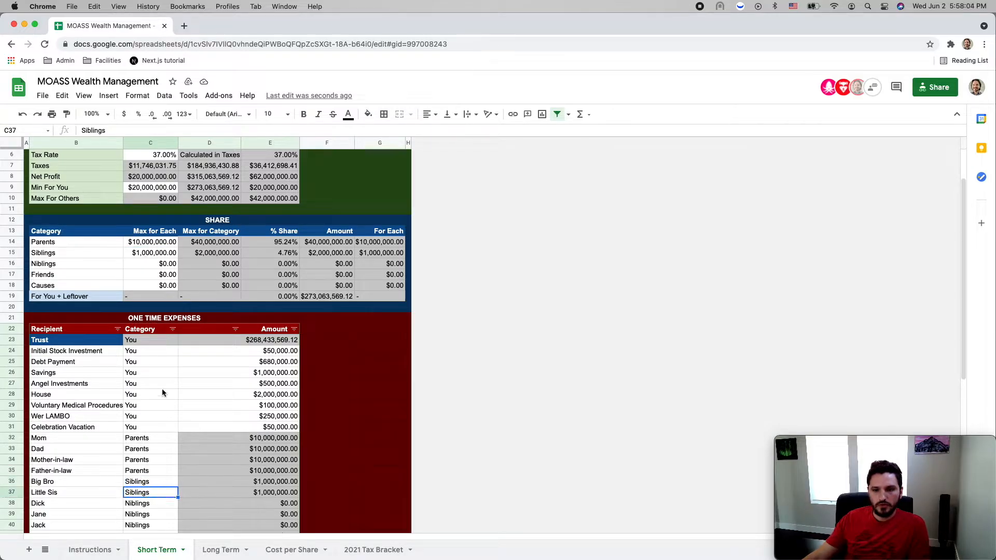
Trace the Siblings and Parents Max for Category amounts to Max For Others and Sell Price under Target for Others
{"action": "left_click", "coordinate": [203, 254]}
{"action": "scroll", "coordinate": [204, 254], "scroll_direction": "up", "scroll_amount": 2}
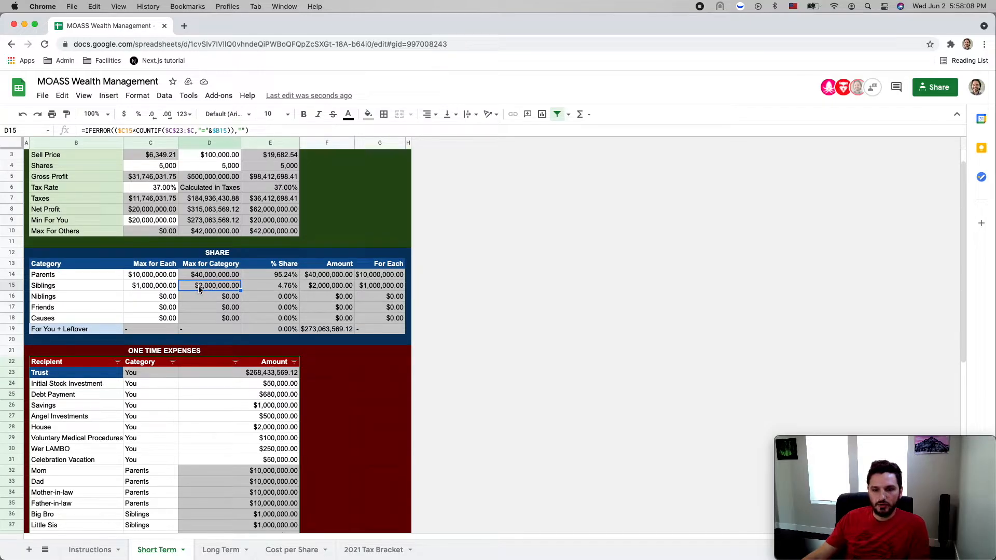
{"action": "left_click", "coordinate": [202, 277]}
{"action": "scroll", "coordinate": [202, 279], "scroll_direction": "up", "scroll_amount": 1}
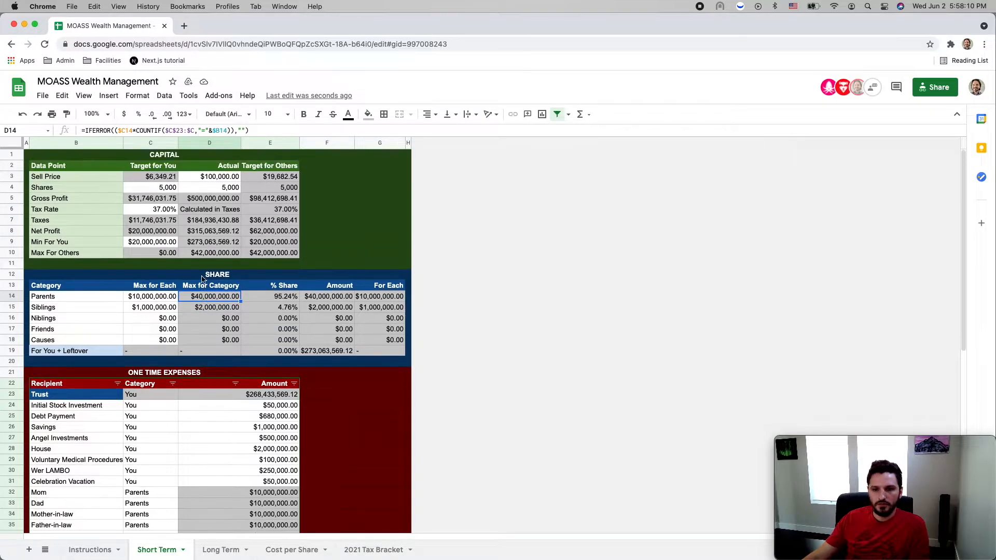
{"action": "left_click", "coordinate": [277, 255]}
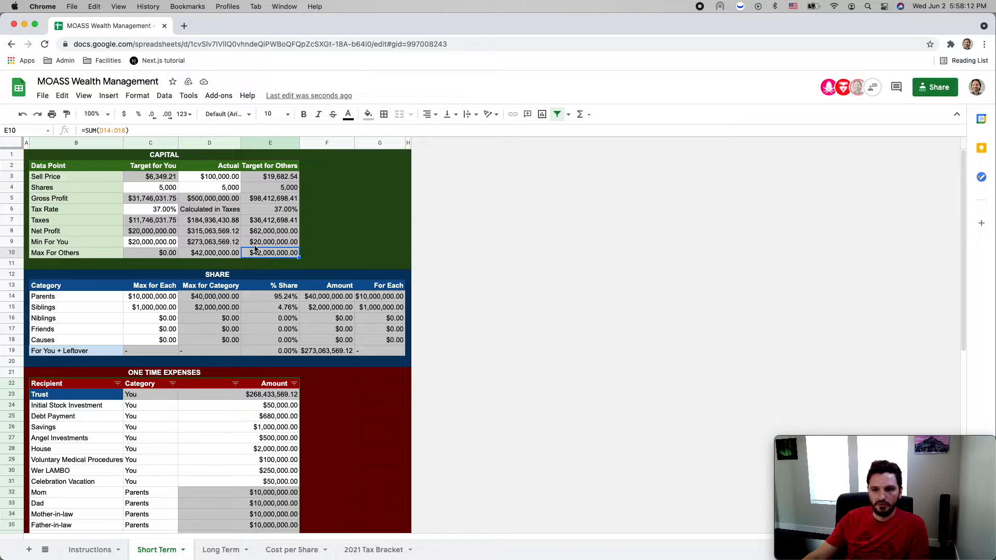
{"action": "left_click", "coordinate": [269, 177]}
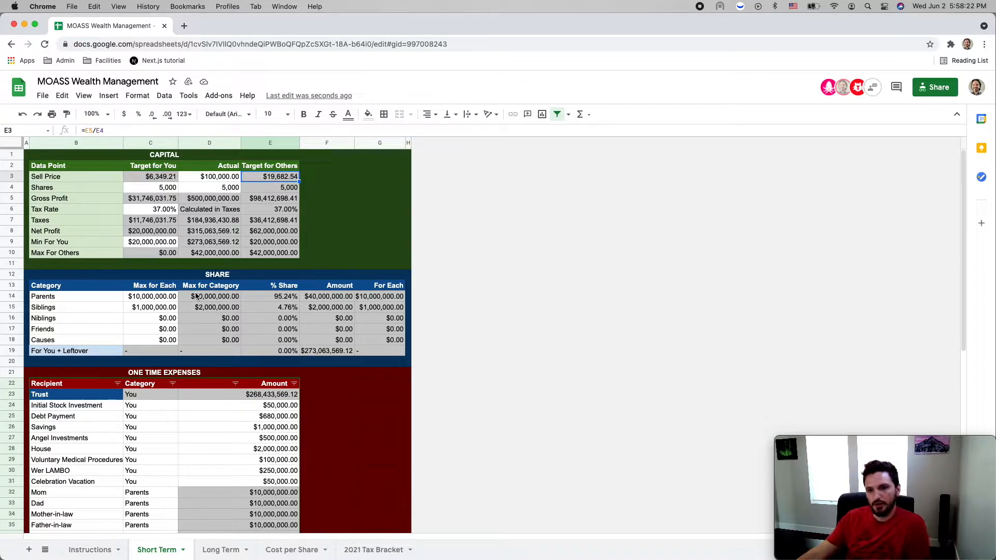
Go through the Max for Each cells for Niblings, Friends and Causes and the Friends category name in the Share table
{"action": "left_click", "coordinate": [148, 320]}
{"action": "key", "text": "Down"}
{"action": "key", "text": "Down"}
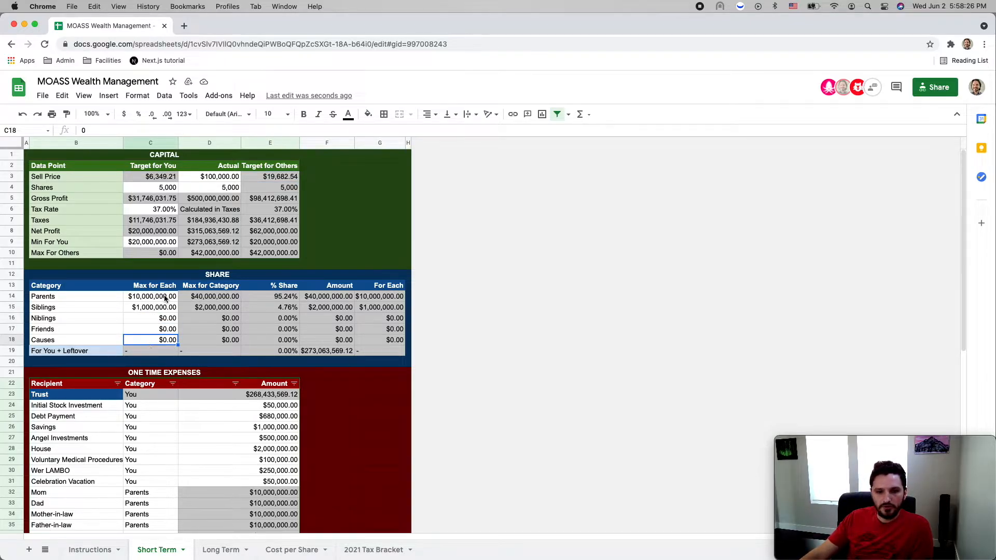
{"action": "scroll", "coordinate": [165, 298], "scroll_direction": "down", "scroll_amount": 1}
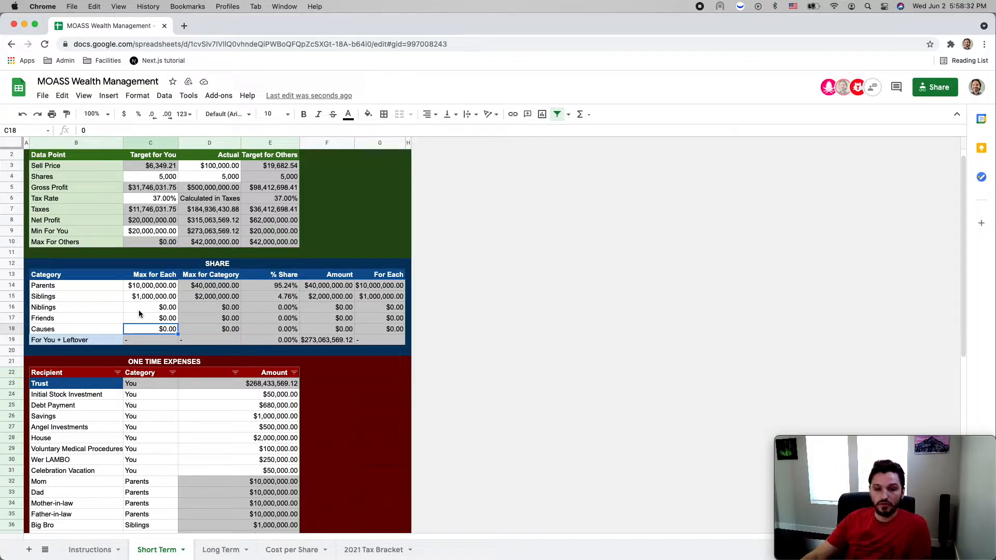
{"action": "left_click", "coordinate": [75, 321]}
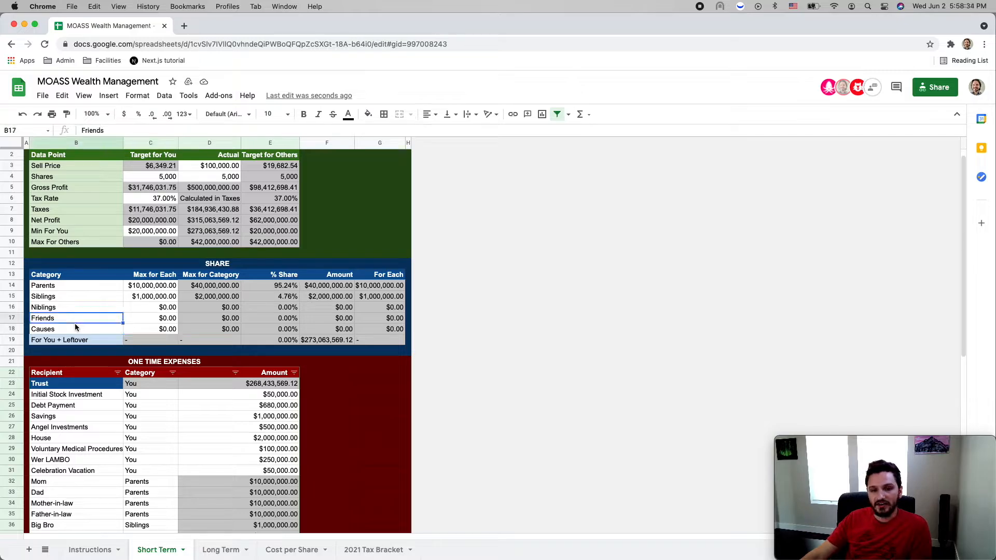
View the row options for the Causes row in the Share table, including row insertion, and close them without choosing any
{"action": "left_click", "coordinate": [11, 329]}
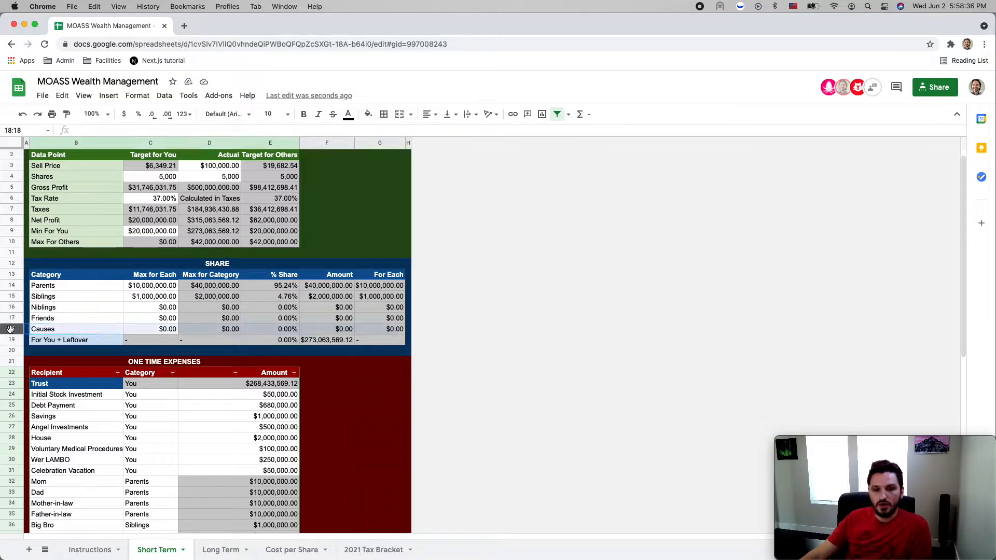
{"action": "right_click", "coordinate": [11, 330]}
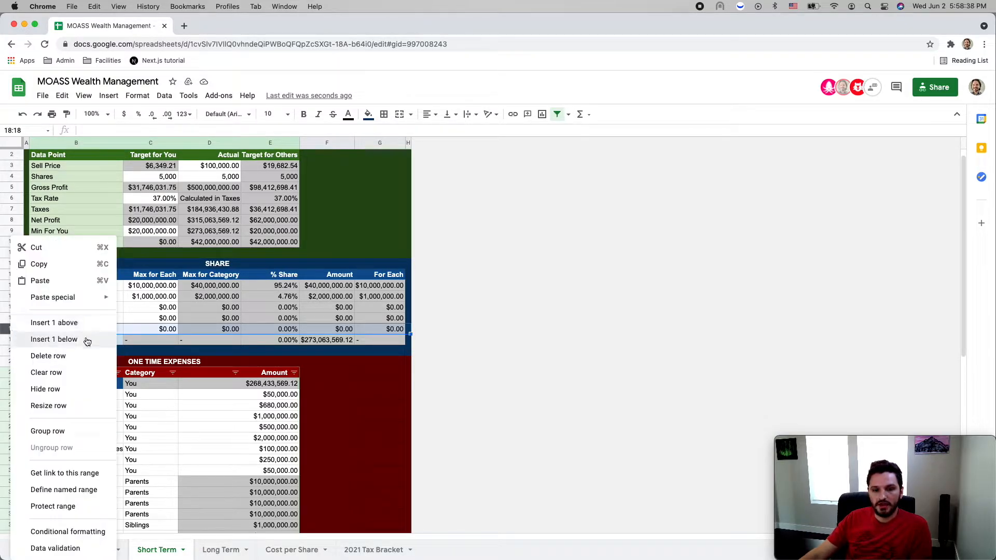
{"action": "left_click", "coordinate": [126, 330]}
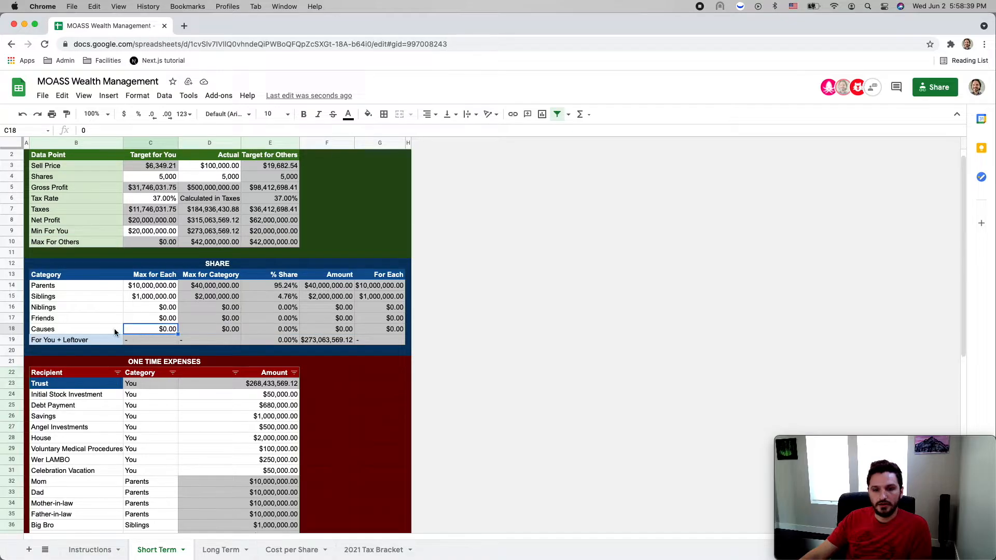
Insert a new row directly below the Causes row in the Share table
{"action": "left_click", "coordinate": [18, 329]}
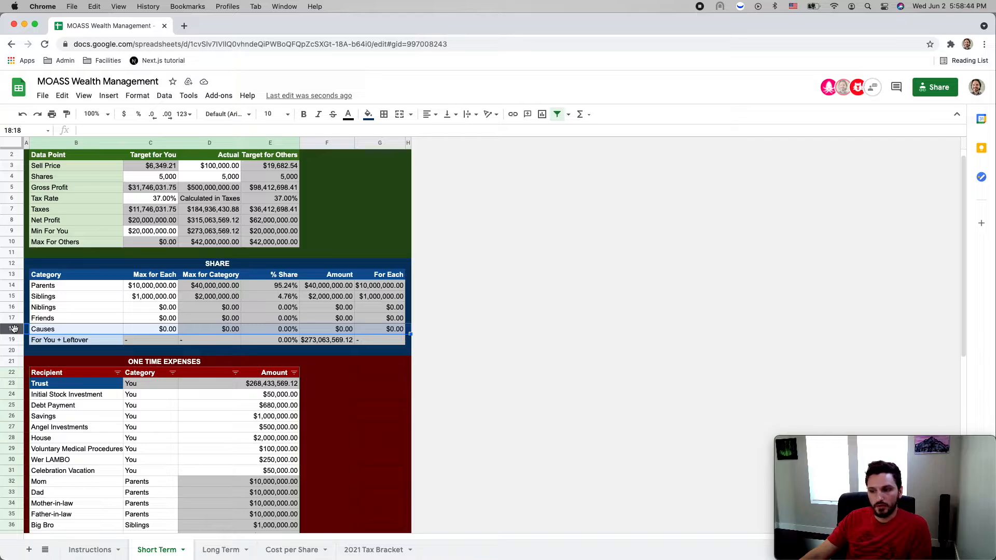
{"action": "right_click", "coordinate": [14, 329]}
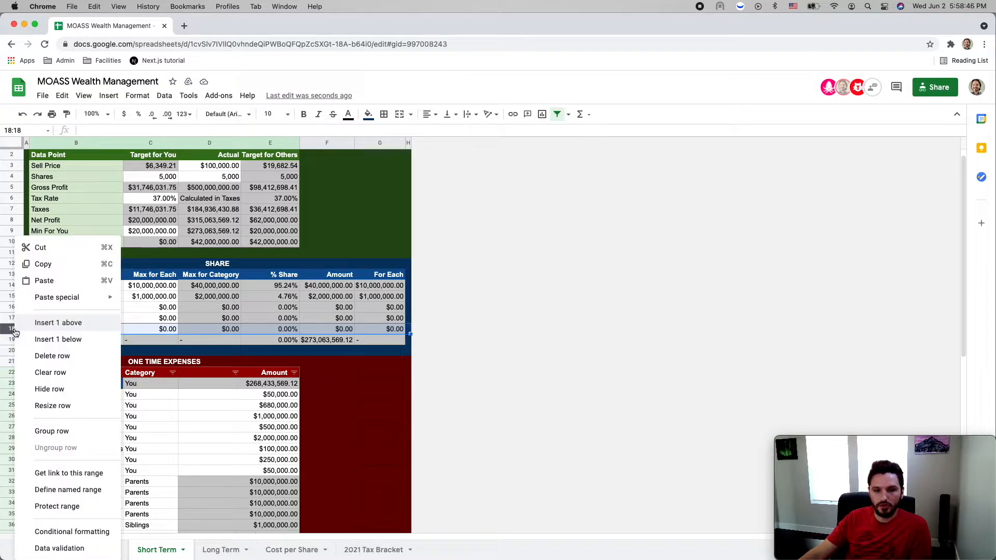
{"action": "left_click", "coordinate": [58, 340]}
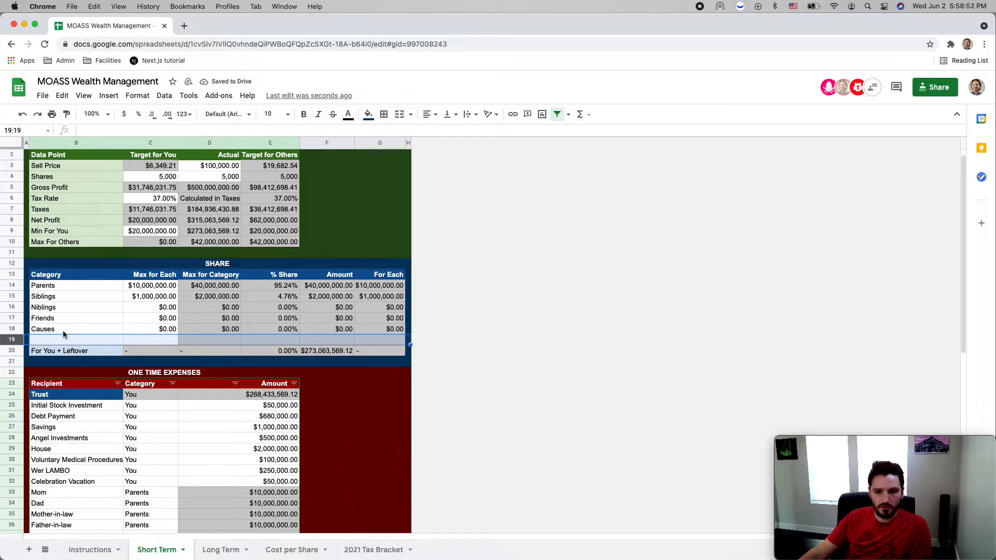
Name the inserted Share row New Category and set its Max for Each to 0
{"action": "left_click", "coordinate": [64, 331]}
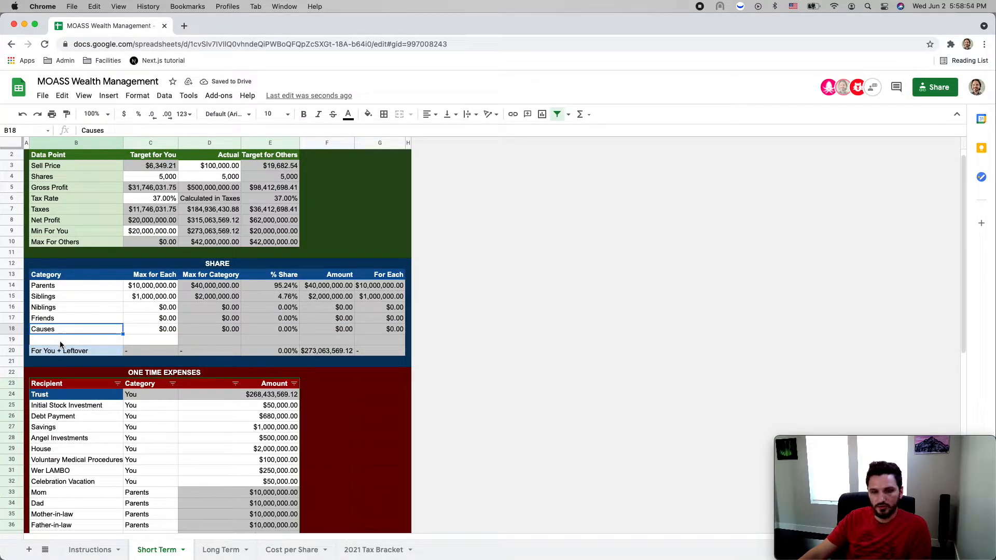
{"action": "left_click", "coordinate": [60, 344]}
{"action": "type", "text": "New "}
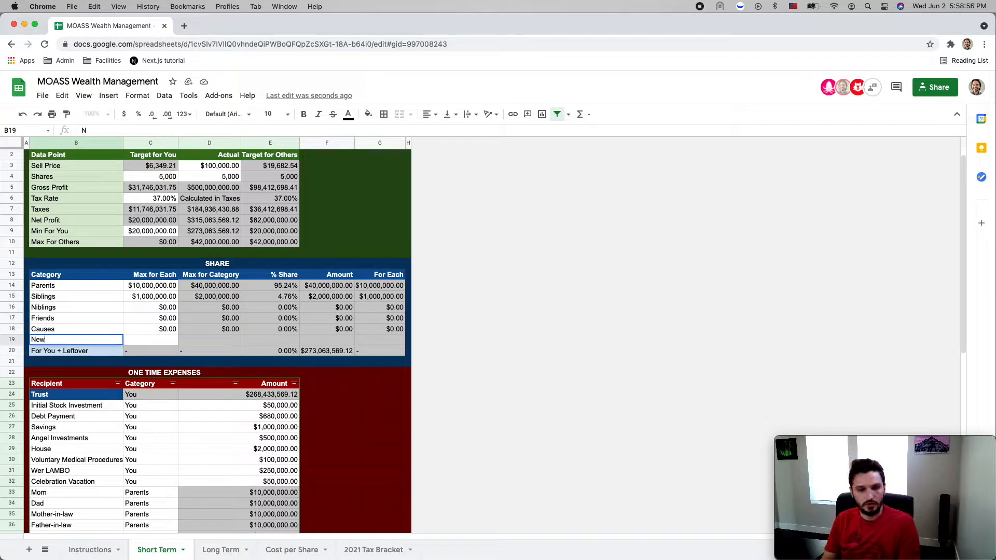
{"action": "type", "text": "Cat"}
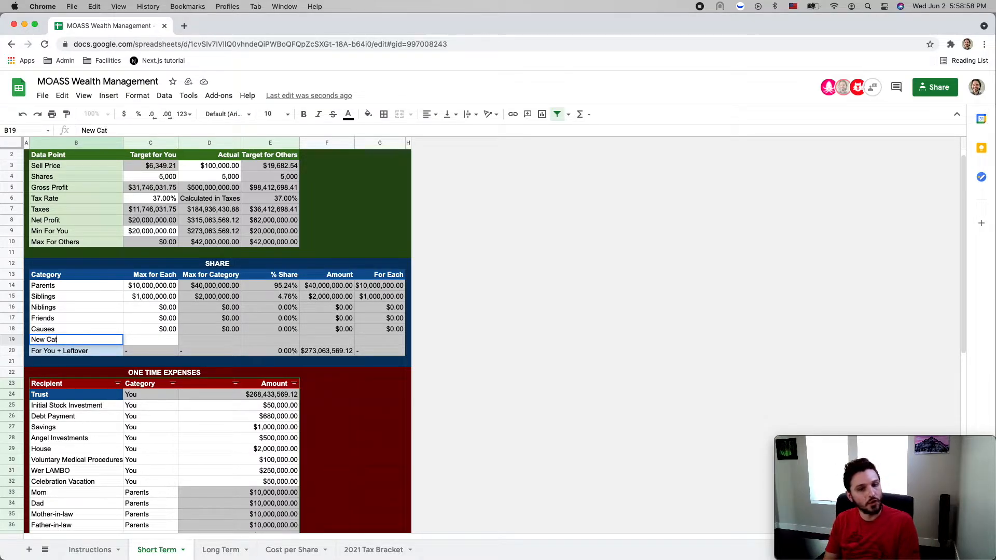
{"action": "type", "text": "egory"}
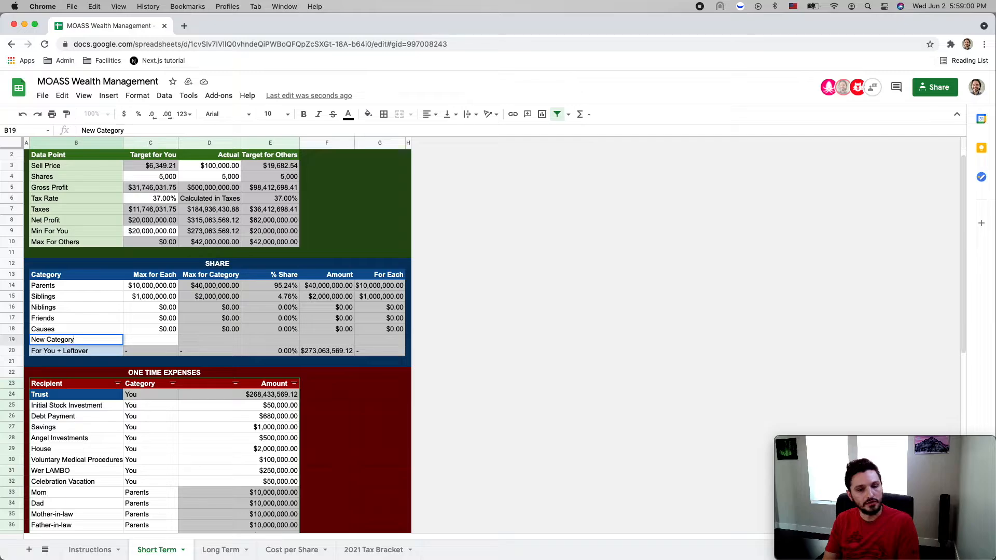
{"action": "key", "text": "Tab"}
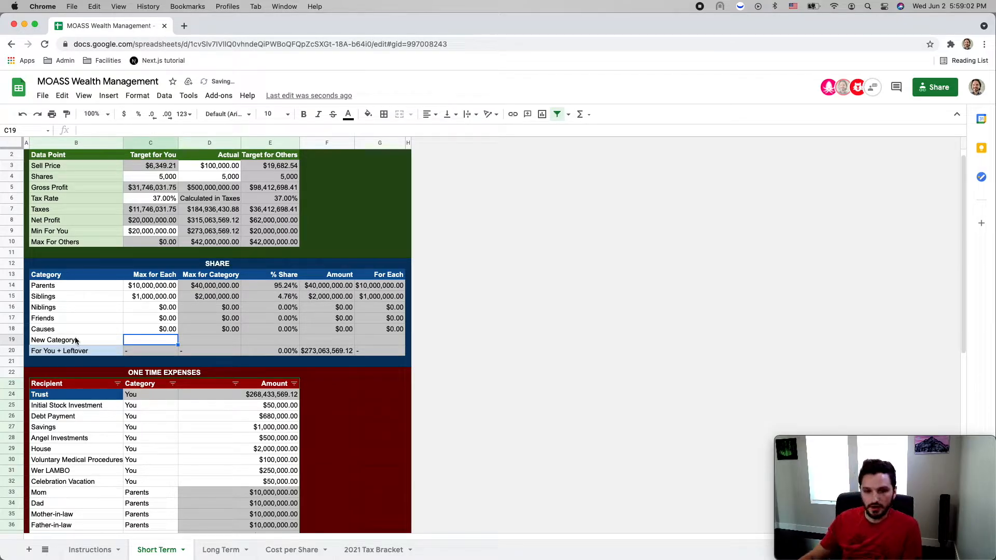
{"action": "type", "text": "0"}
{"action": "key", "text": "Return"}
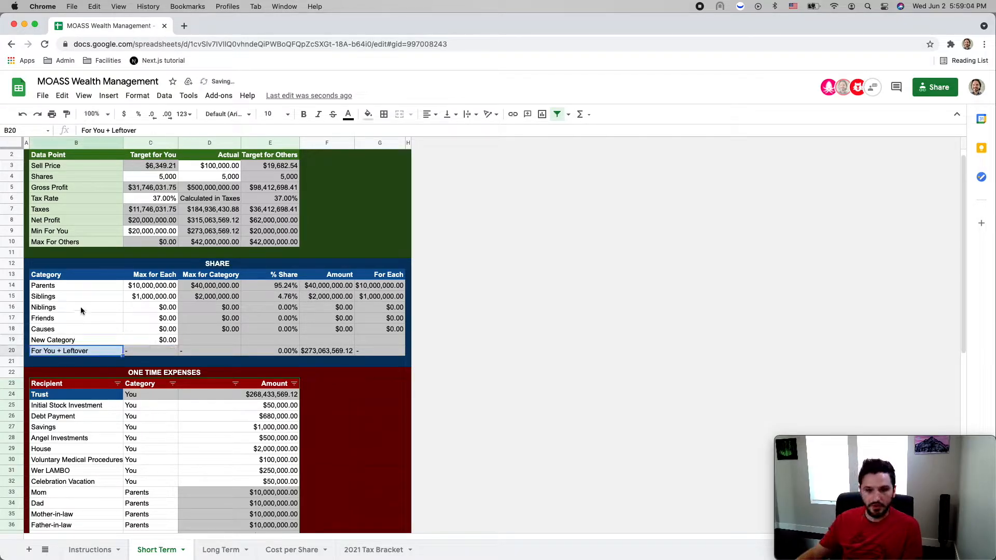
Fill the Causes formulas from Max for Category through For Each down into the New Category row
{"action": "left_click", "coordinate": [164, 340]}
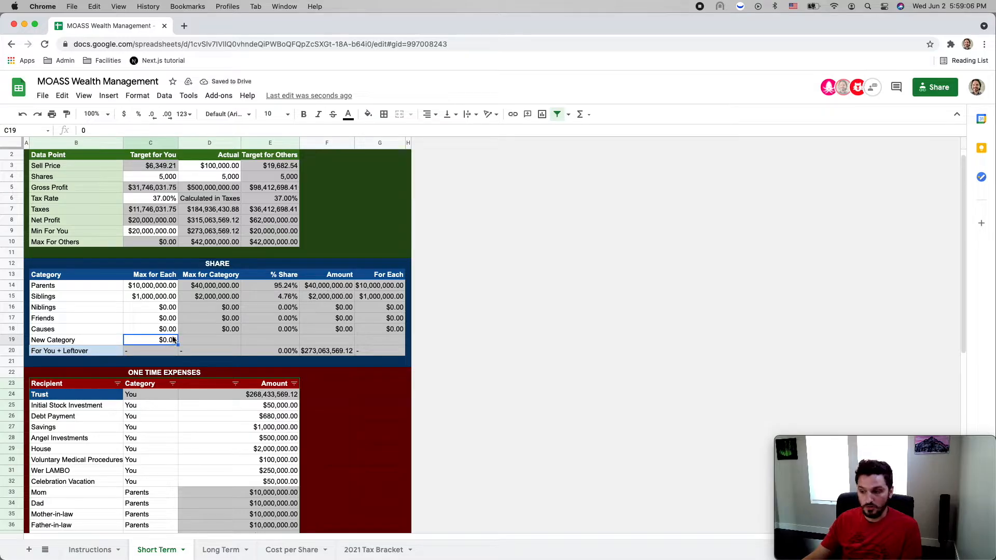
{"action": "left_click", "coordinate": [210, 339]}
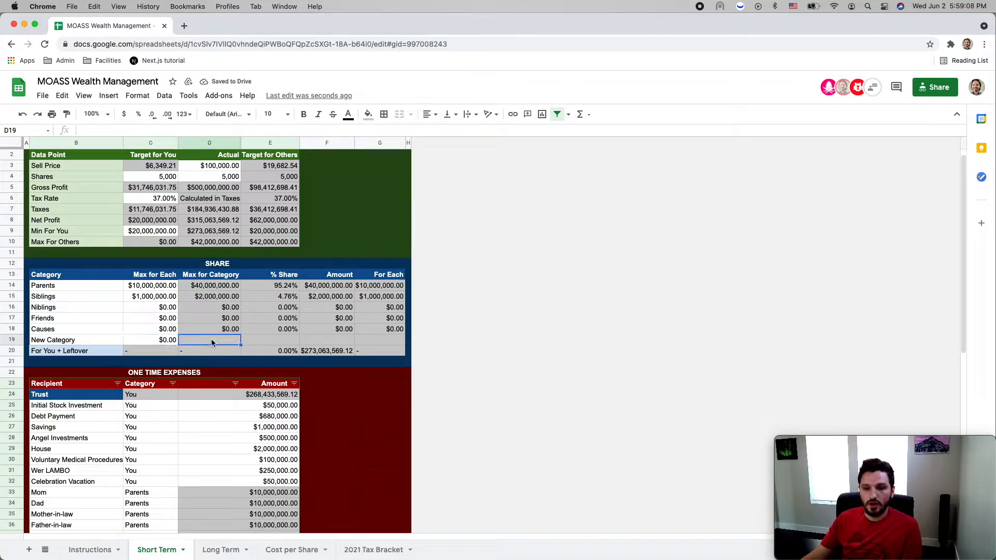
{"action": "left_click", "coordinate": [273, 340]}
{"action": "left_click", "coordinate": [331, 339]}
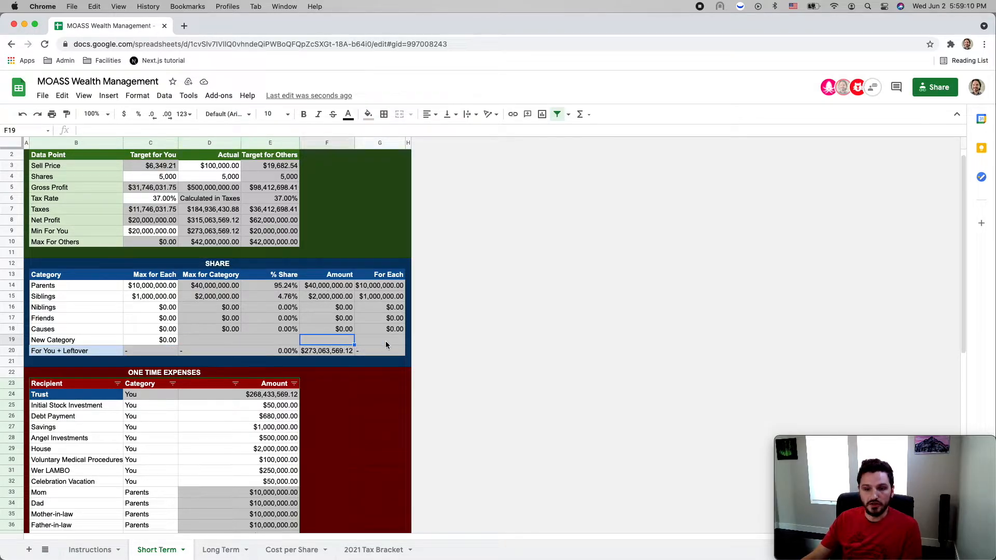
{"action": "left_click", "coordinate": [385, 340]}
{"action": "left_click", "coordinate": [235, 344]}
{"action": "left_click", "coordinate": [283, 345]}
{"action": "left_click", "coordinate": [338, 343]}
{"action": "left_click", "coordinate": [367, 346]}
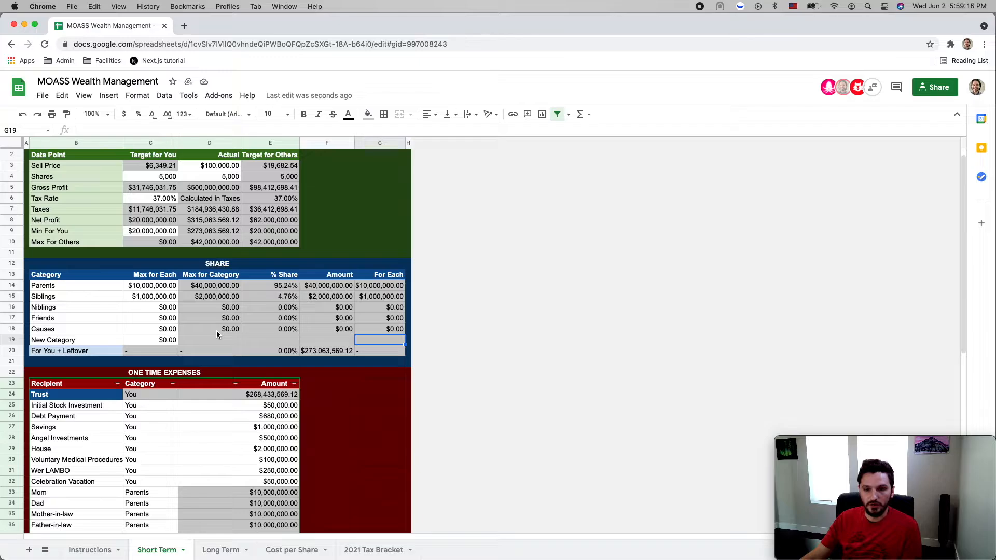
{"action": "left_click_drag", "start_coordinate": [216, 331], "coordinate": [373, 331]}
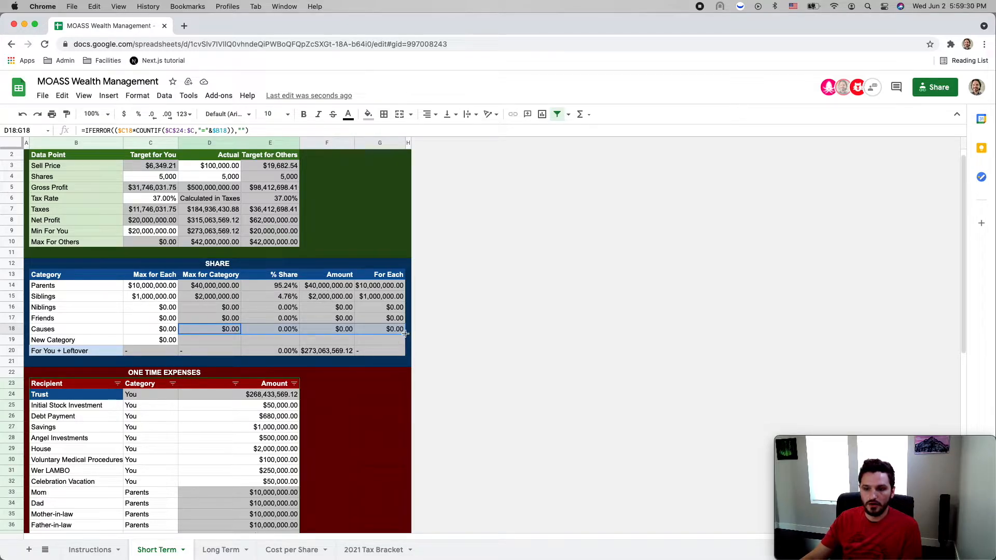
{"action": "left_click_drag", "start_coordinate": [406, 335], "coordinate": [404, 343]}
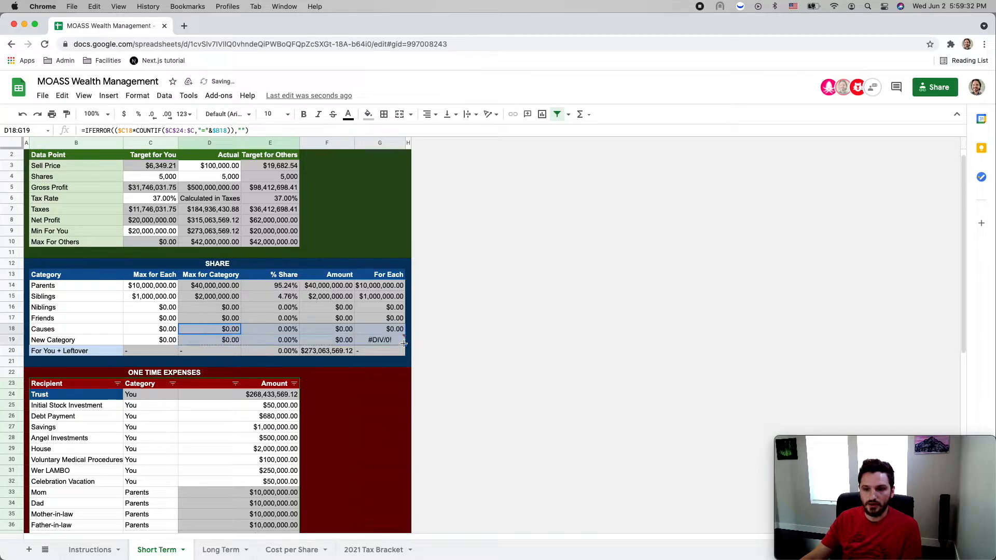
Check the filled formulas in the New Category row and compare its For Each formula with those of Siblings and Parents
{"action": "left_click", "coordinate": [327, 342]}
{"action": "left_click", "coordinate": [235, 339]}
{"action": "left_click", "coordinate": [257, 340]}
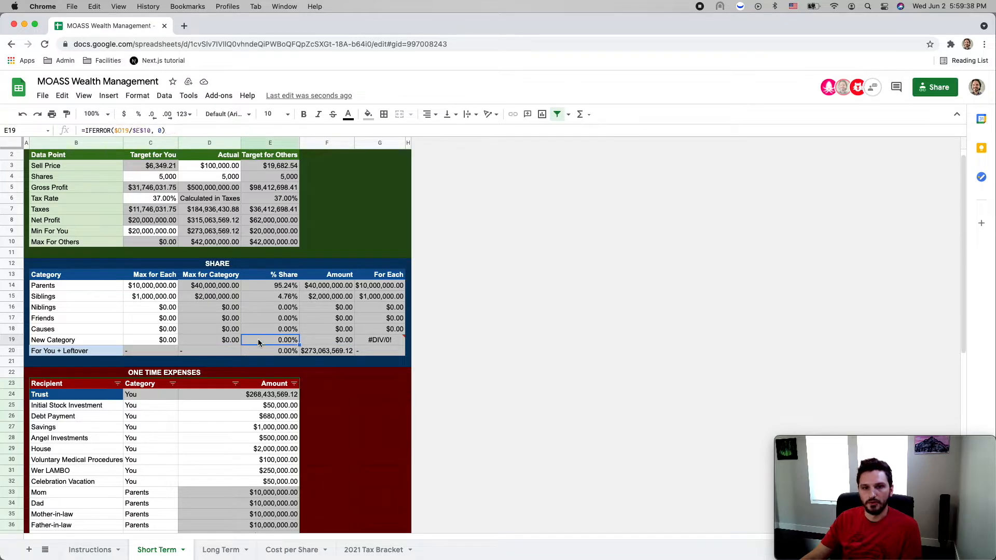
{"action": "left_click", "coordinate": [335, 340]}
{"action": "left_click", "coordinate": [375, 342]}
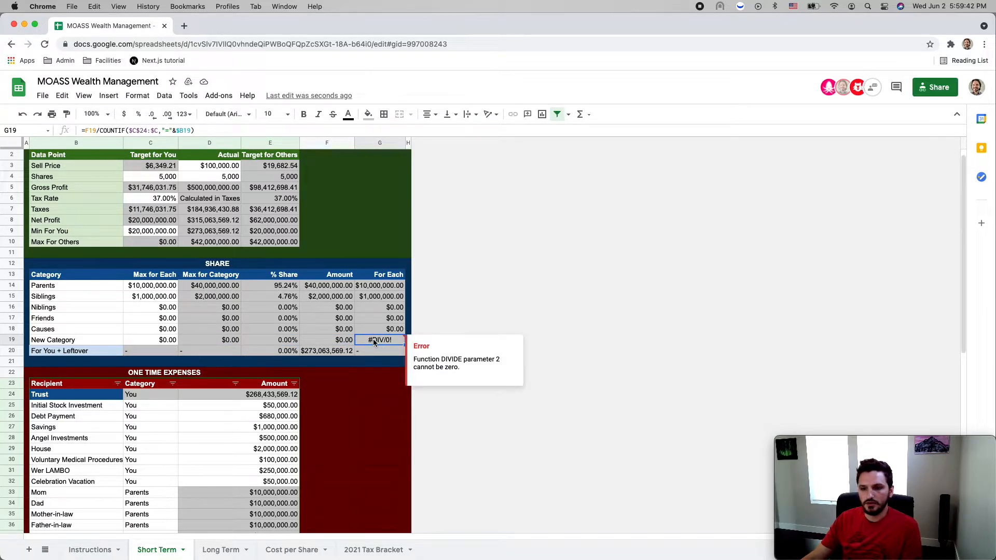
{"action": "left_click", "coordinate": [373, 298]}
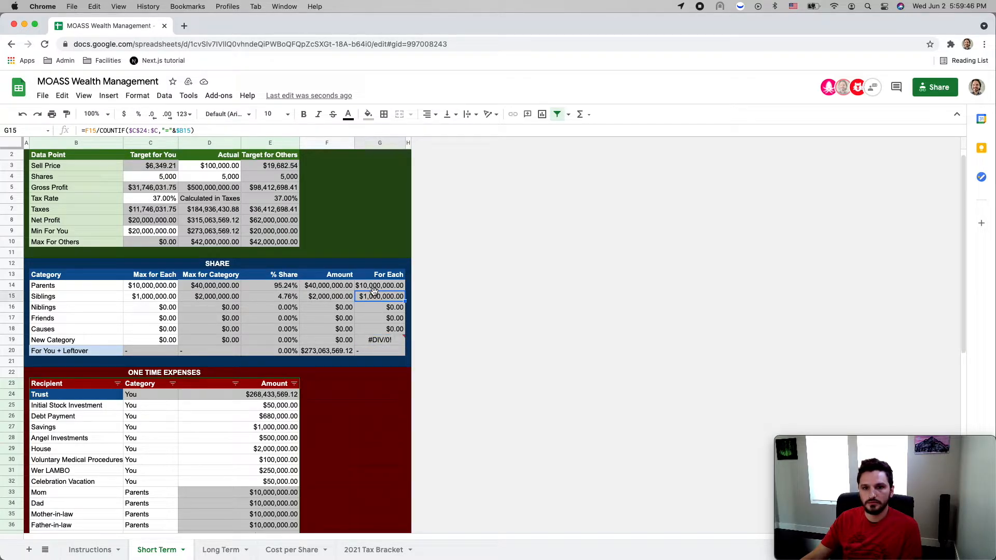
{"action": "left_click", "coordinate": [368, 287]}
{"action": "left_click", "coordinate": [367, 296]}
Inspect the For You + Leftover row's Amount and % Share formulas, including the range summed for % Share
{"action": "left_click", "coordinate": [304, 352]}
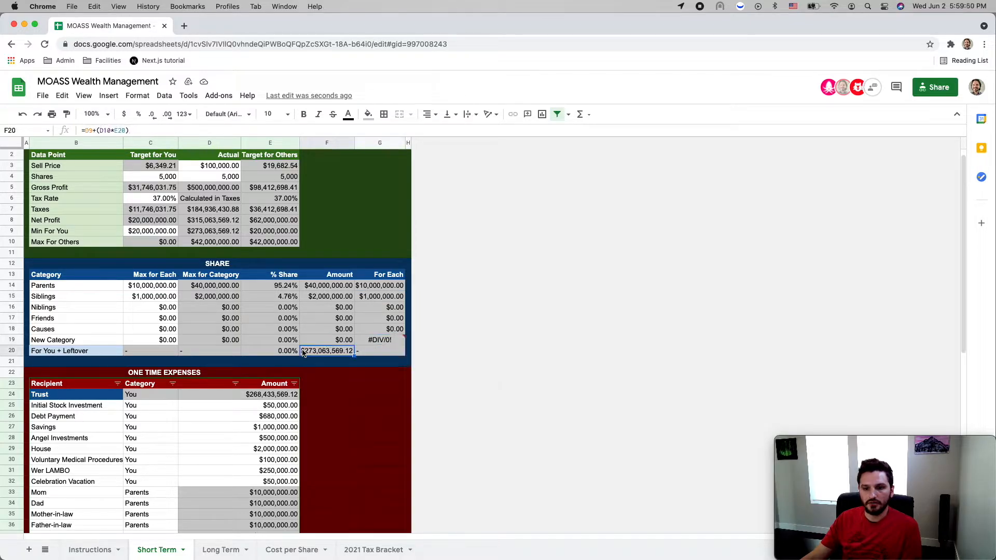
{"action": "left_click", "coordinate": [281, 353]}
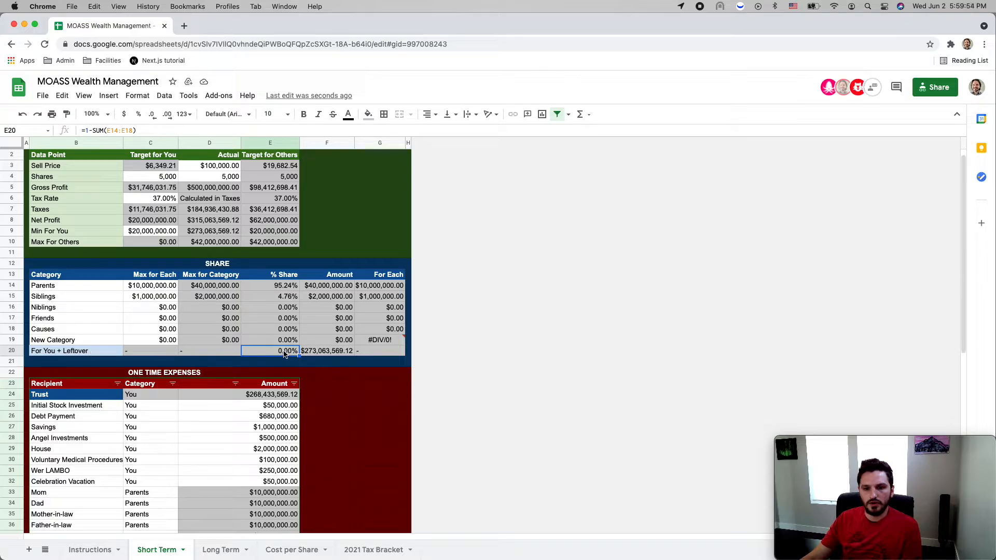
{"action": "left_click", "coordinate": [131, 131]}
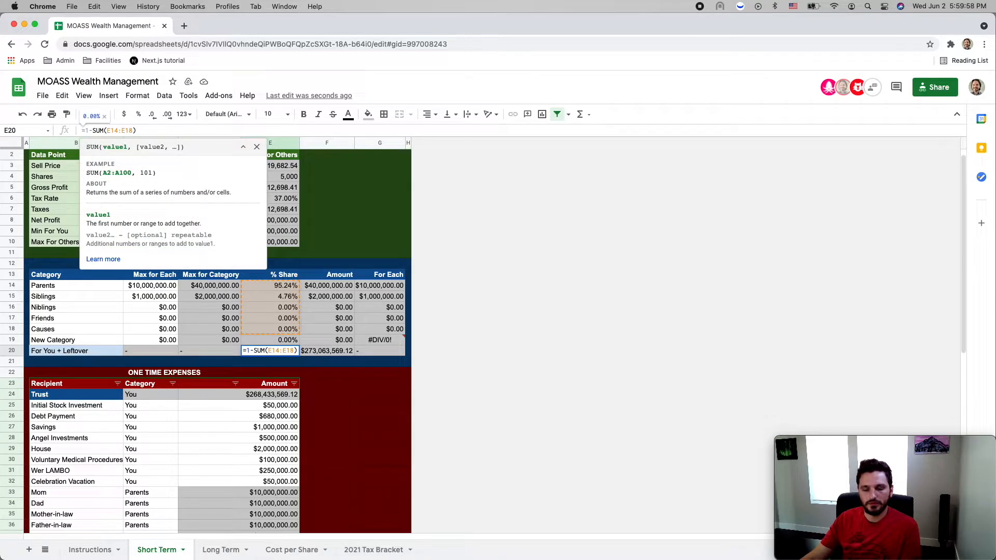
{"action": "key", "text": "Escape"}
{"action": "left_click", "coordinate": [207, 354]}
{"action": "left_click", "coordinate": [157, 355]}
{"action": "left_click", "coordinate": [195, 354]}
Extend the For You + Leftover % Share sum through the New Category row, making the formula =1-SUM(E14:E19)
{"action": "left_click", "coordinate": [273, 354]}
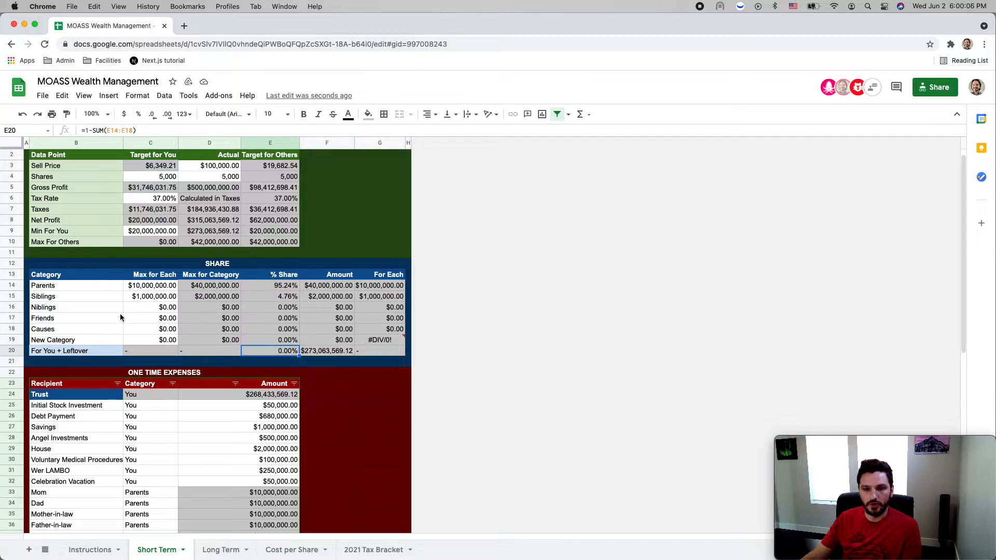
{"action": "left_click", "coordinate": [128, 131]}
{"action": "key", "text": "BackSpace"}
{"action": "type", "text": "9"}
{"action": "key", "text": "Return"}
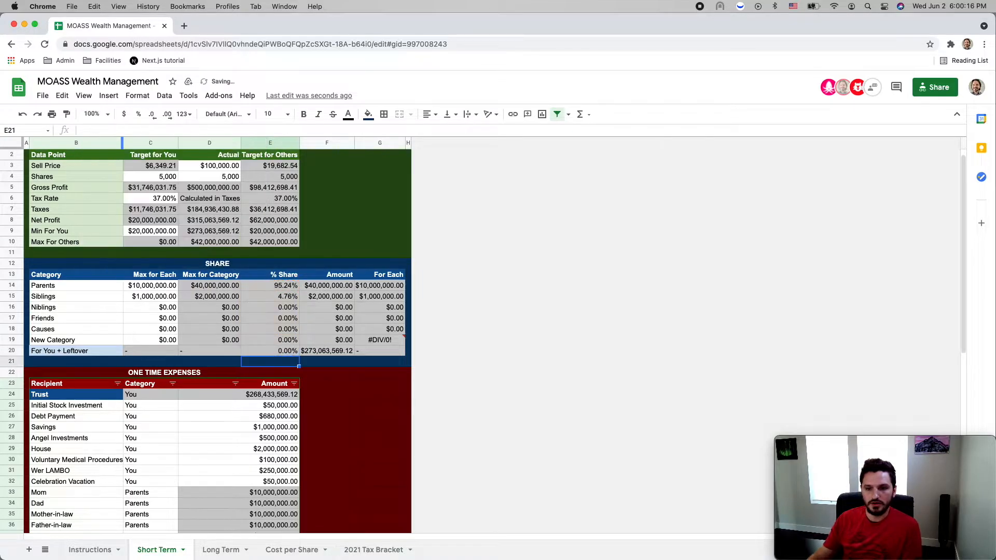
Trace the cells referenced by the For You + Leftover Amount formula and check the row's For Each cell
{"action": "left_click", "coordinate": [329, 353]}
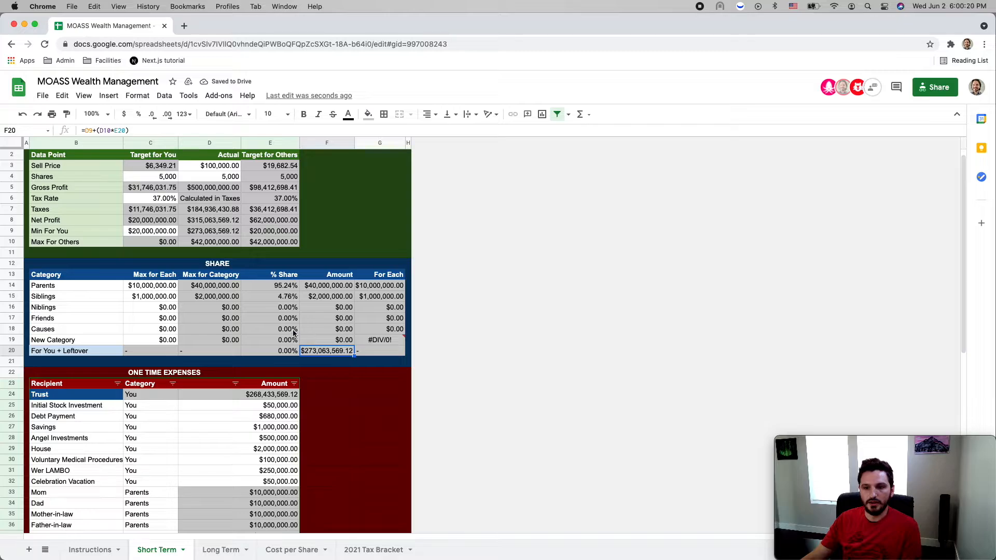
{"action": "key", "text": "Return"}
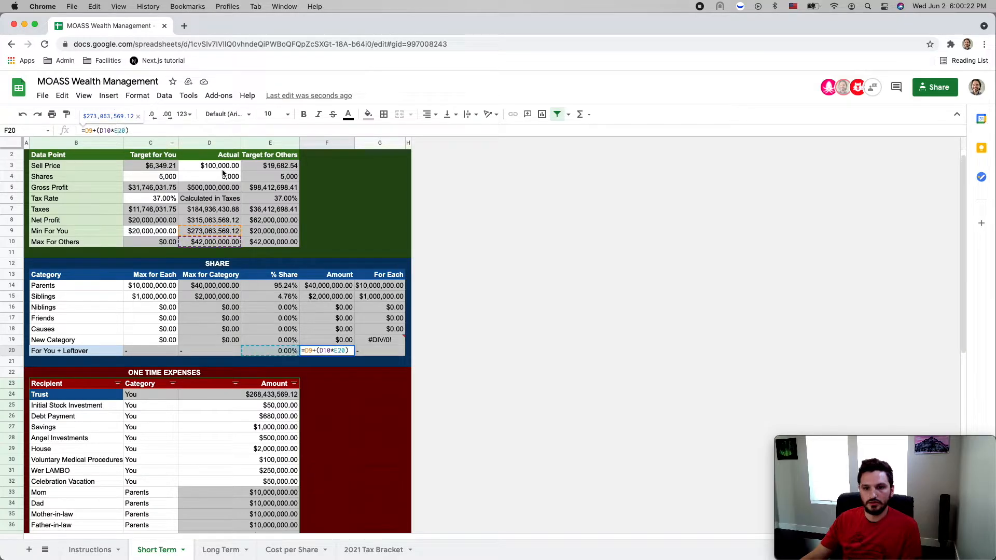
{"action": "scroll", "coordinate": [351, 265], "scroll_direction": "down", "scroll_amount": 10}
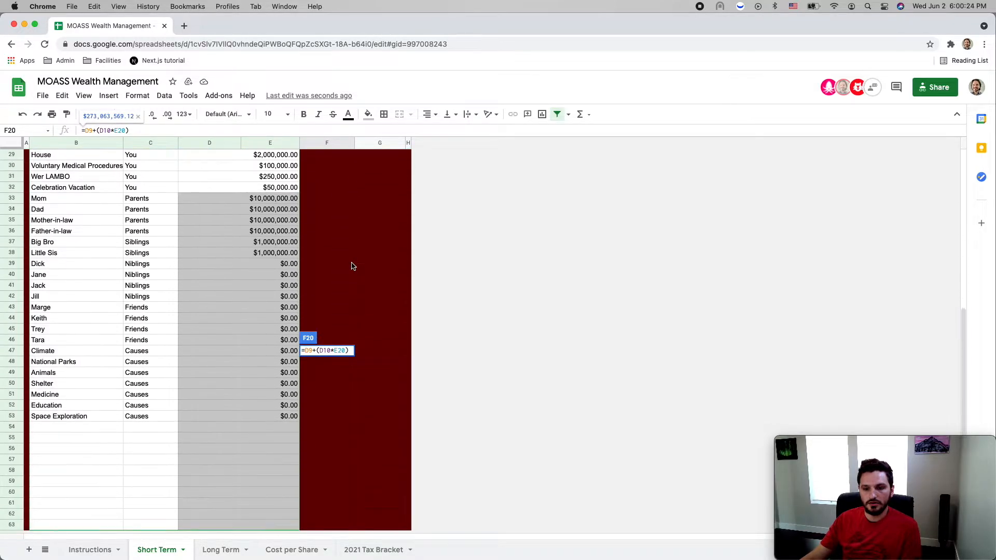
{"action": "scroll", "coordinate": [351, 266], "scroll_direction": "up", "scroll_amount": 10}
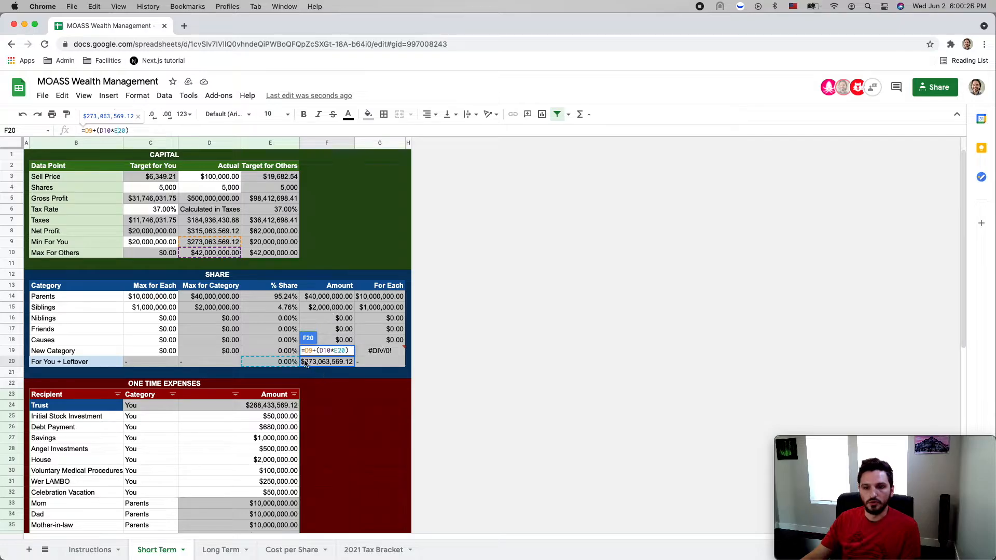
{"action": "left_click", "coordinate": [368, 365]}
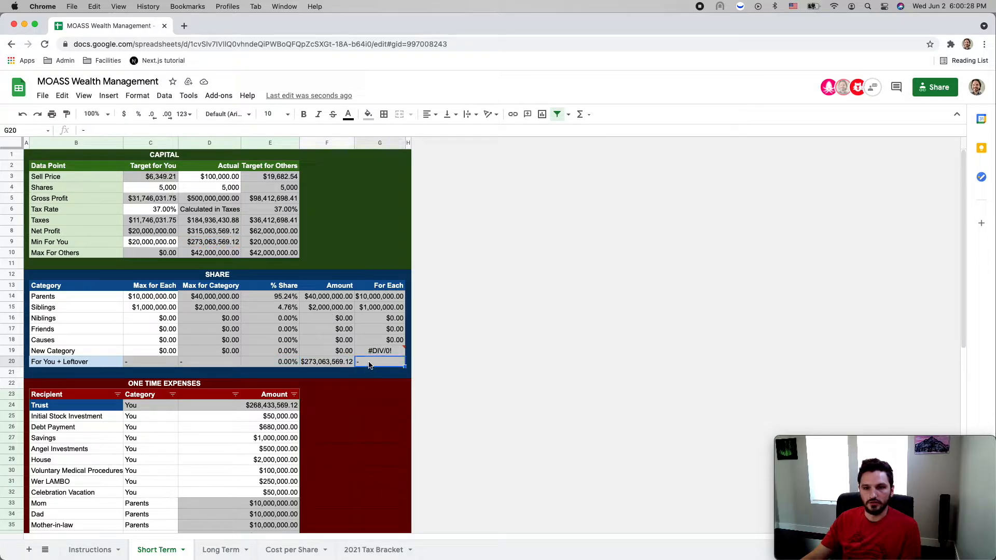
Examine New Category's For Each formula and its COUNTIF range over the One Time Expenses category column
{"action": "left_click", "coordinate": [375, 352]}
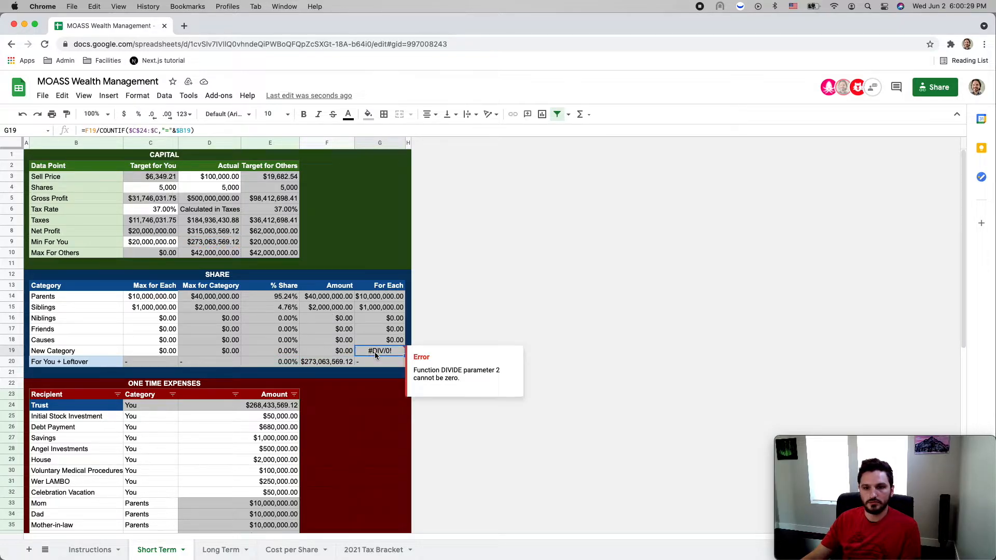
{"action": "left_click", "coordinate": [146, 130]}
{"action": "scroll", "coordinate": [294, 416], "scroll_direction": "down", "scroll_amount": 3}
{"action": "scroll", "coordinate": [293, 426], "scroll_direction": "down", "scroll_amount": 8}
{"action": "scroll", "coordinate": [293, 426], "scroll_direction": "up", "scroll_amount": 8}
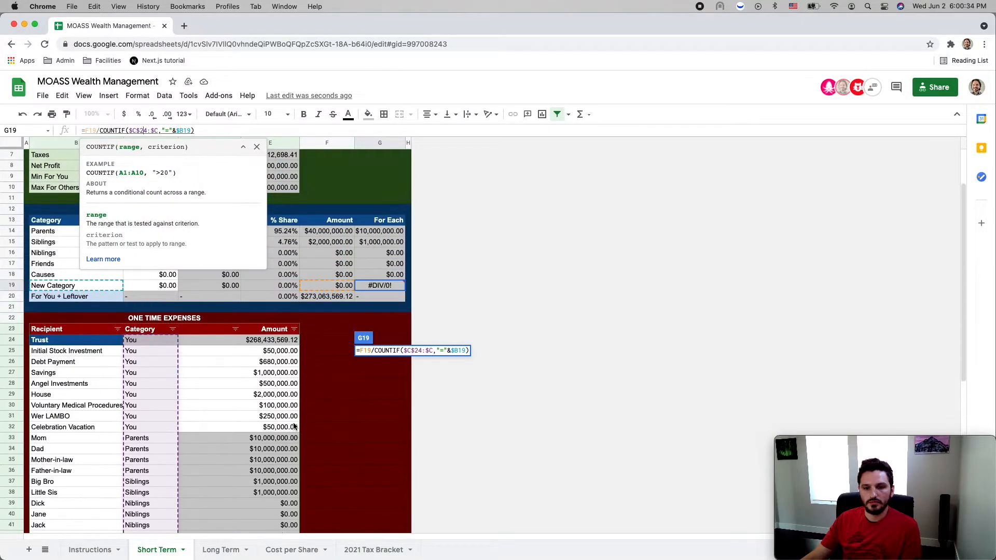
{"action": "scroll", "coordinate": [294, 426], "scroll_direction": "up", "scroll_amount": 3}
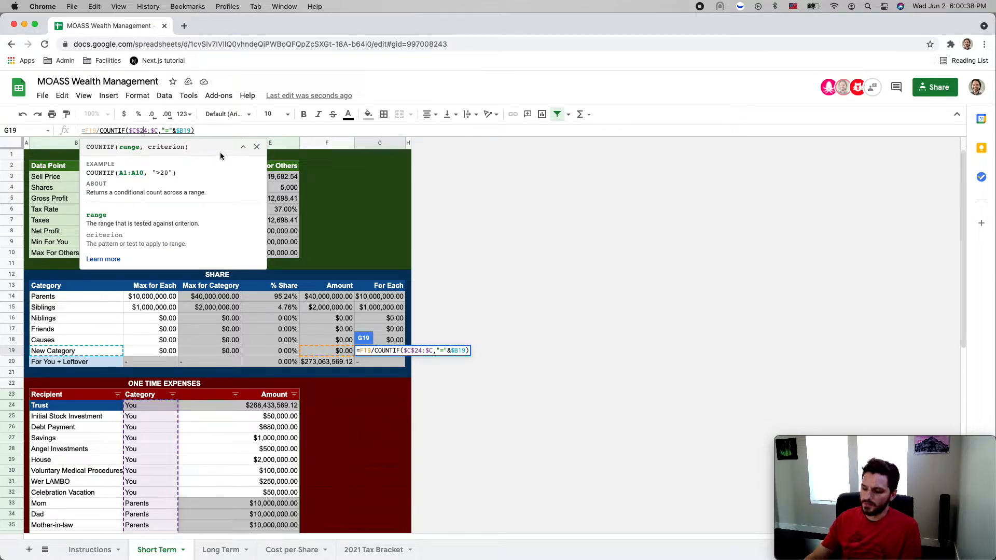
{"action": "key", "text": "Return"}
{"action": "left_click", "coordinate": [389, 351]}
Add a recipient named Bananas with the category New Category in row 54 of One Time Expenses
{"action": "scroll", "coordinate": [352, 363], "scroll_direction": "down", "scroll_amount": 10}
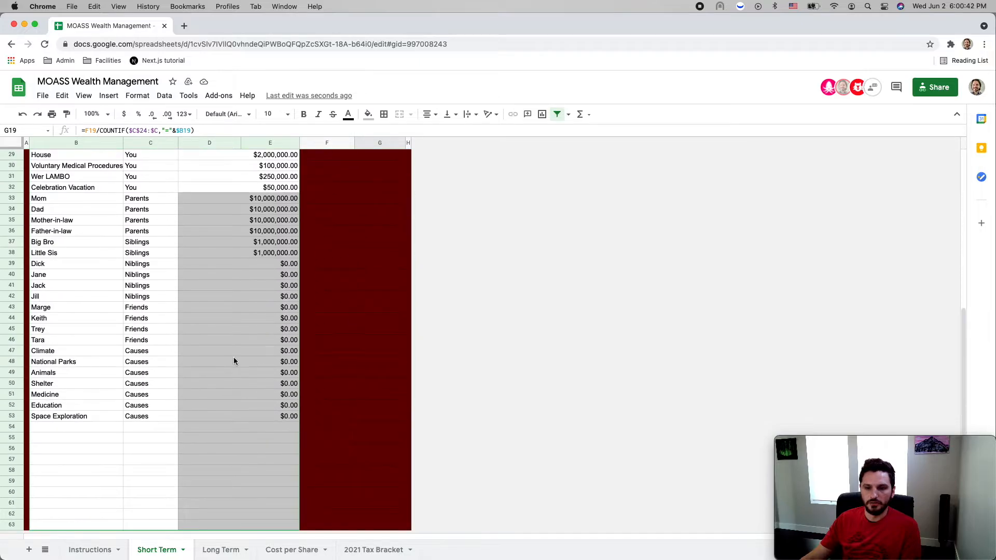
{"action": "scroll", "coordinate": [92, 375], "scroll_direction": "up", "scroll_amount": 7}
{"action": "left_click", "coordinate": [73, 275]}
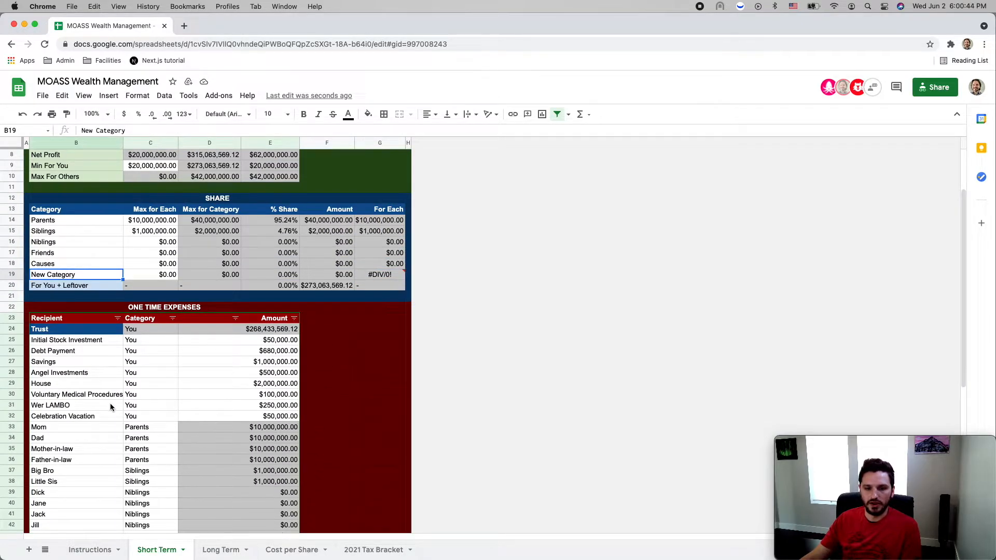
{"action": "scroll", "coordinate": [110, 405], "scroll_direction": "down", "scroll_amount": 5}
{"action": "scroll", "coordinate": [104, 456], "scroll_direction": "down", "scroll_amount": 2}
{"action": "left_click", "coordinate": [72, 460]}
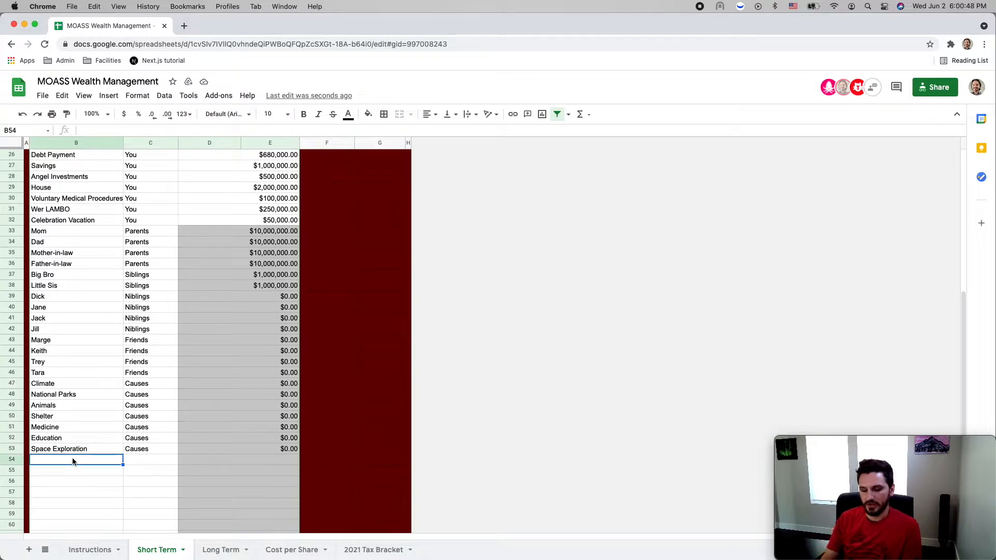
{"action": "type", "text": "Bana"}
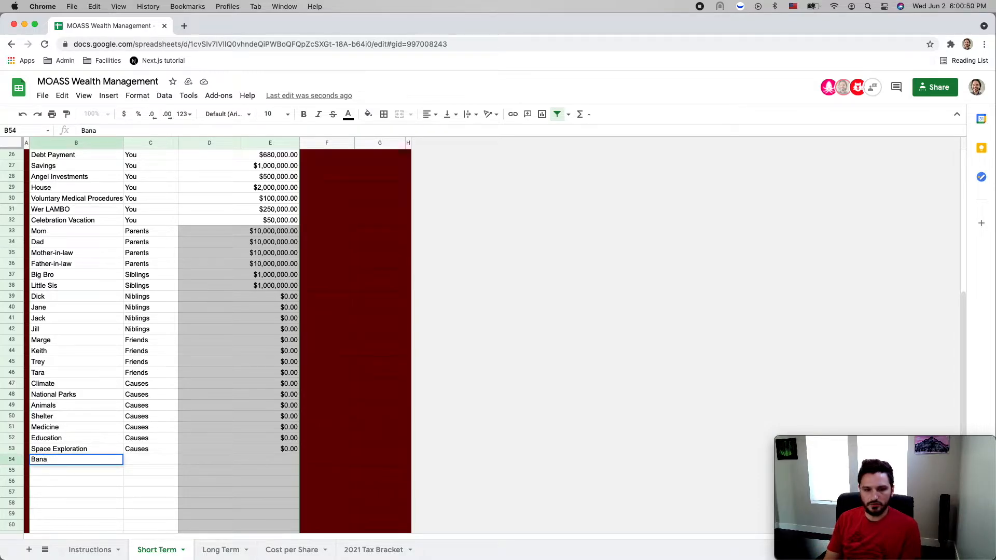
{"action": "type", "text": "nas"}
{"action": "key", "text": "Tab"}
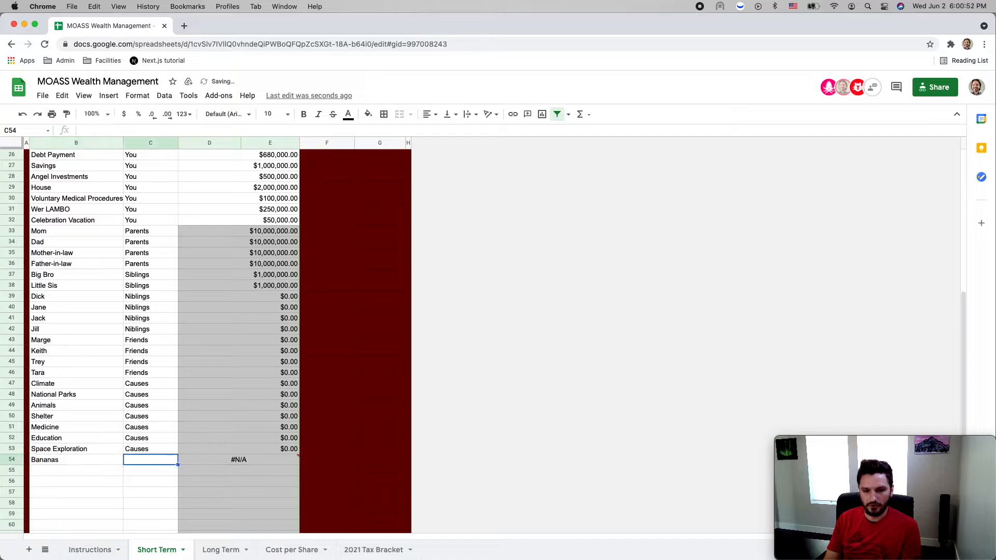
{"action": "type", "text": "New Category"}
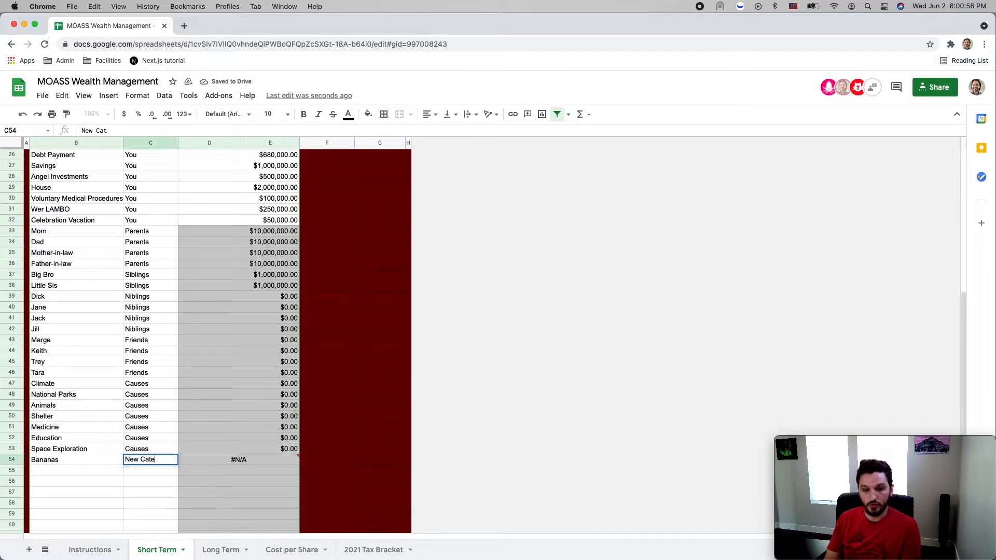
{"action": "key", "text": "Return"}
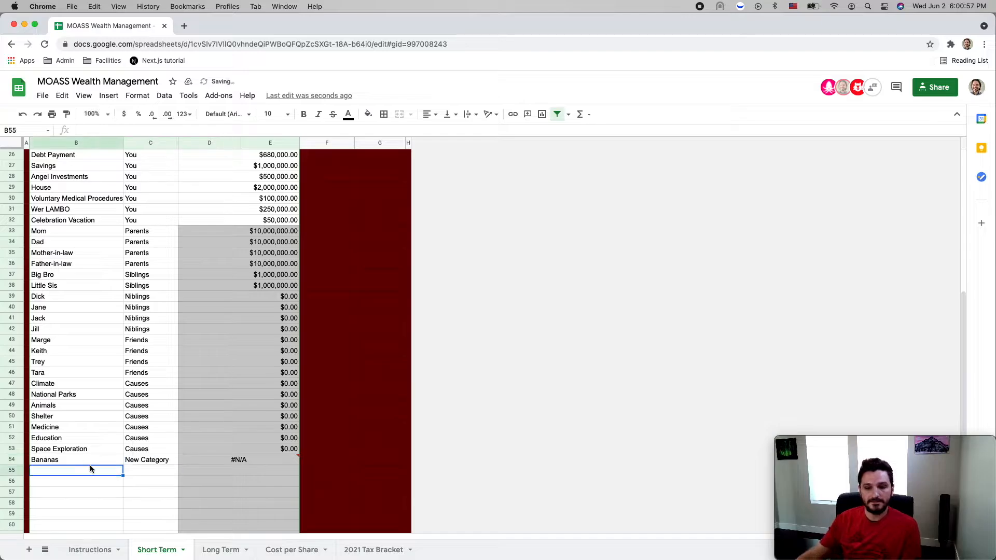
Inspect the Amount formulas in the Bananas and Space Exploration rows and compare their lookup ranges with the Share table's categories
{"action": "left_click", "coordinate": [268, 449]}
{"action": "left_click", "coordinate": [196, 458]}
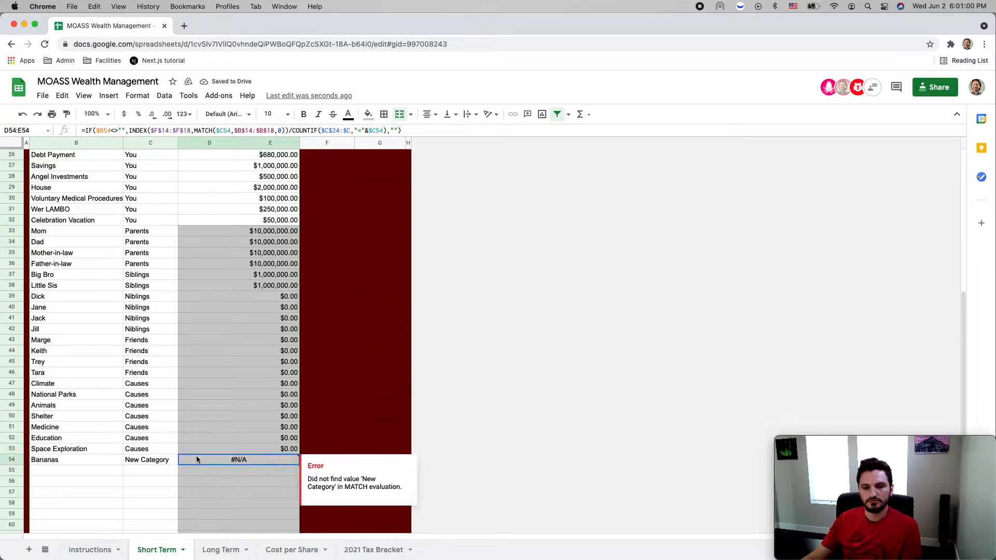
{"action": "scroll", "coordinate": [196, 457], "scroll_direction": "up", "scroll_amount": 6}
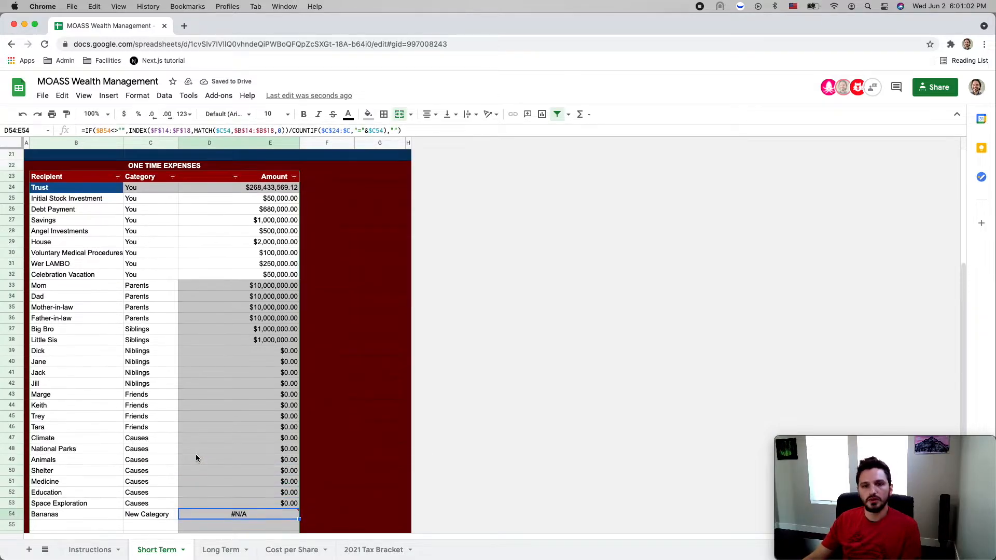
{"action": "scroll", "coordinate": [197, 456], "scroll_direction": "down", "scroll_amount": 6}
{"action": "left_click", "coordinate": [220, 449]}
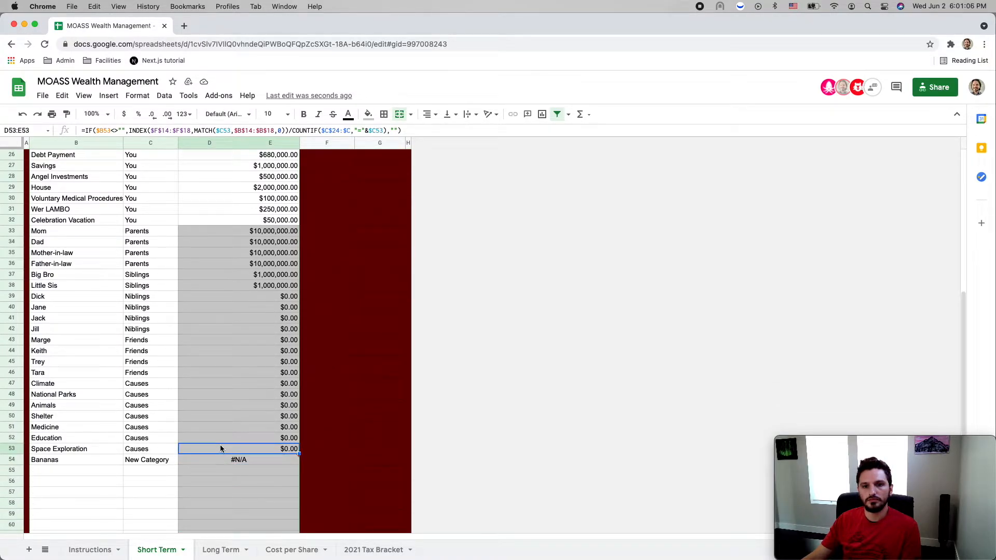
{"action": "left_click", "coordinate": [192, 132]}
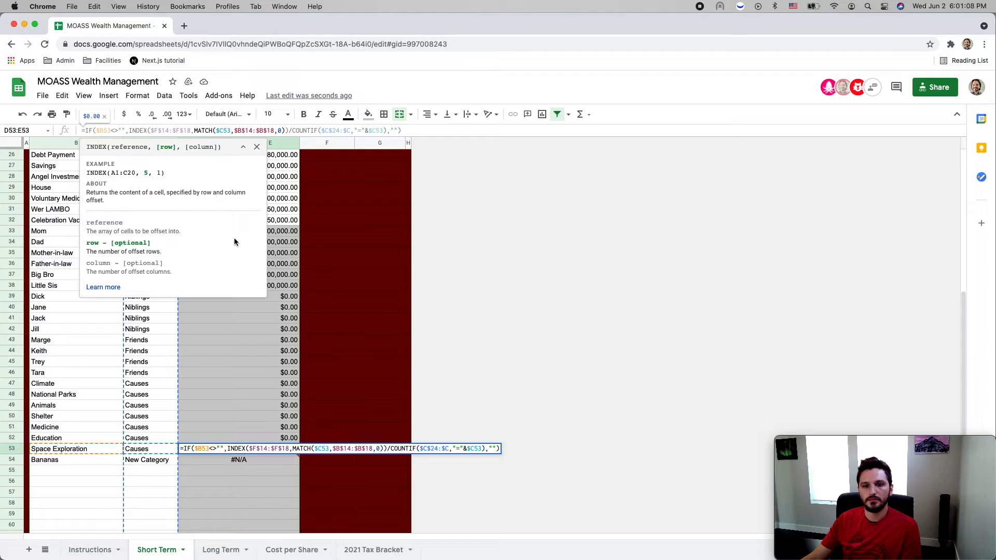
{"action": "scroll", "coordinate": [375, 349], "scroll_direction": "up", "scroll_amount": 7}
{"action": "scroll", "coordinate": [376, 349], "scroll_direction": "down", "scroll_amount": 6}
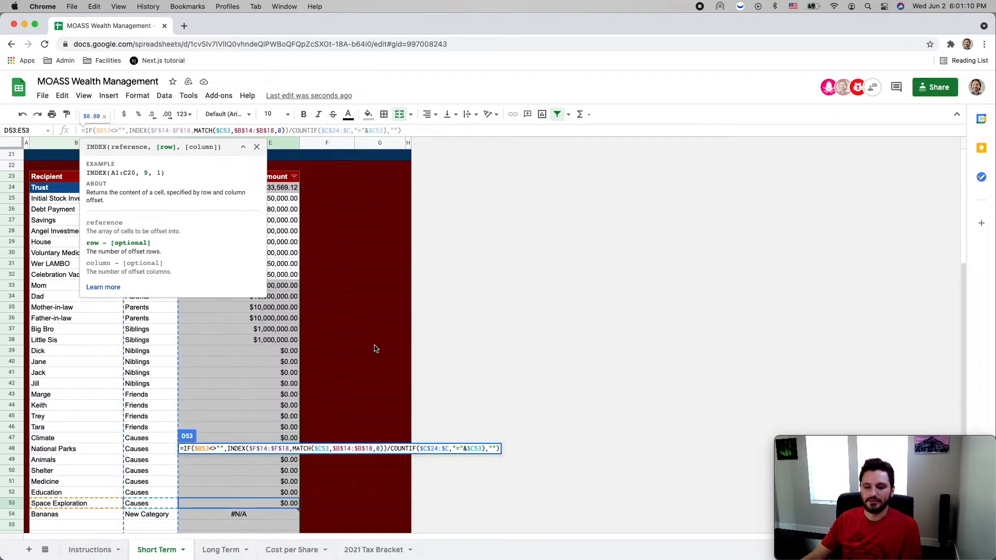
{"action": "key", "text": "Escape"}
{"action": "scroll", "coordinate": [271, 354], "scroll_direction": "up", "scroll_amount": 5}
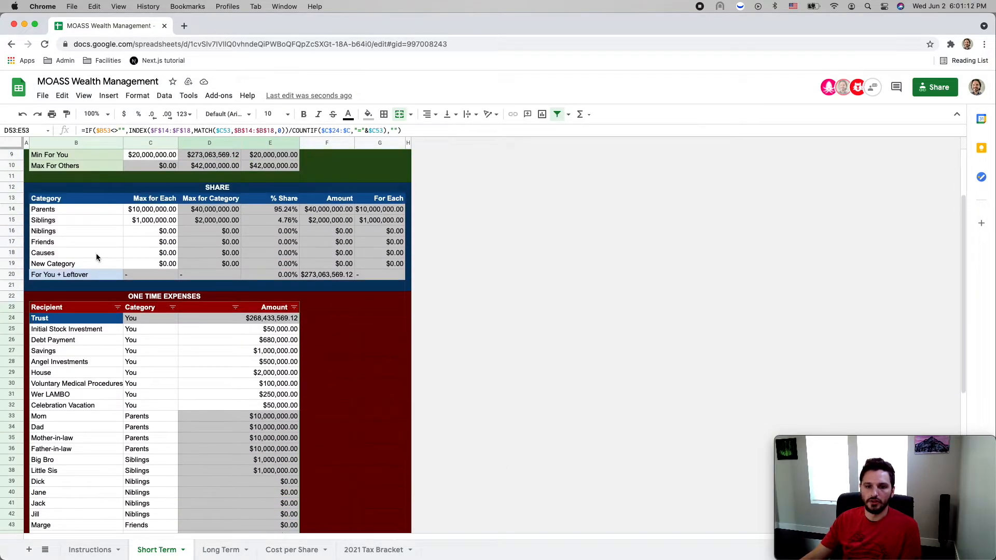
Extend the INDEX range in Mom's Amount formula through the New Category row, making it $F$14:$F$19
{"action": "scroll", "coordinate": [195, 306], "scroll_direction": "down", "scroll_amount": 5}
{"action": "left_click", "coordinate": [234, 286]}
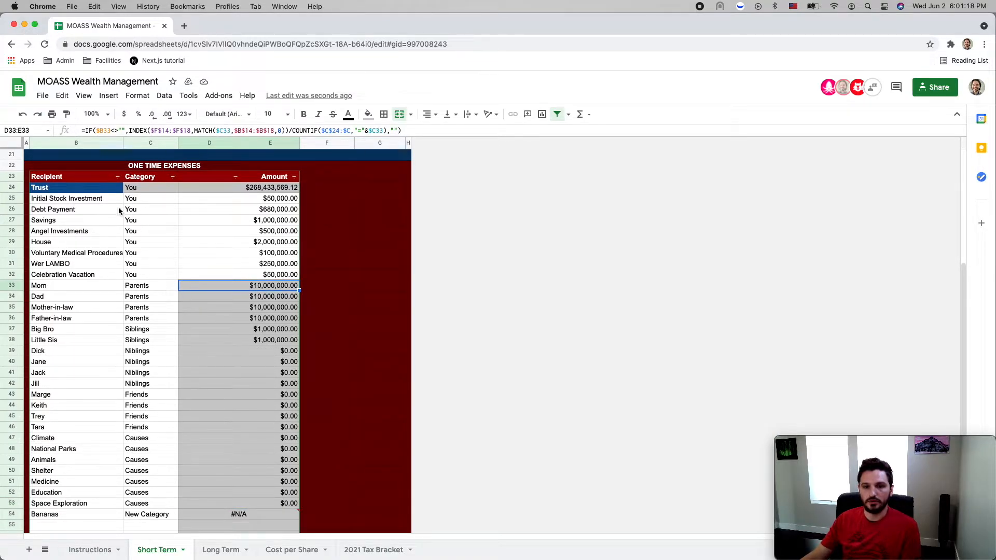
{"action": "left_click", "coordinate": [189, 130]}
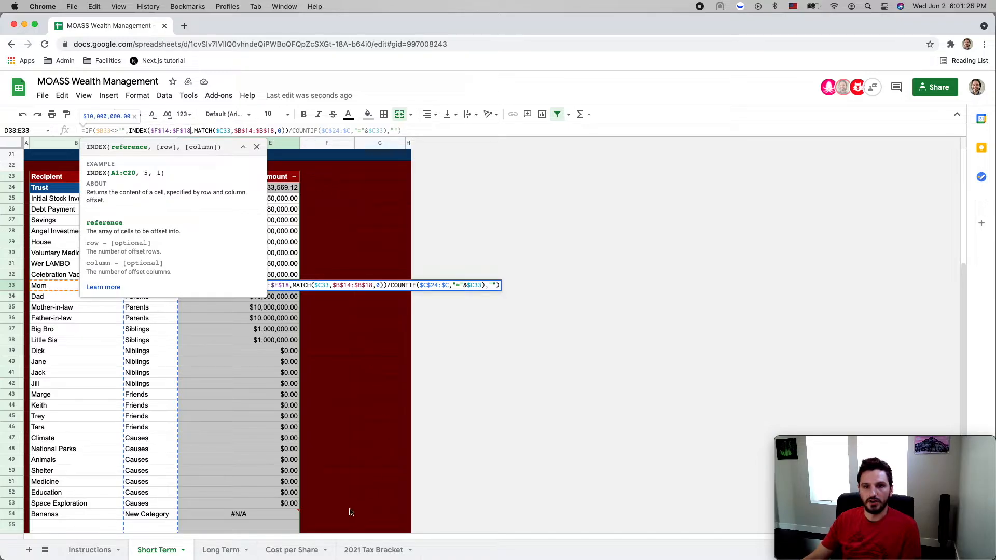
{"action": "scroll", "coordinate": [350, 513], "scroll_direction": "down", "scroll_amount": 5}
{"action": "scroll", "coordinate": [351, 512], "scroll_direction": "up", "scroll_amount": 8}
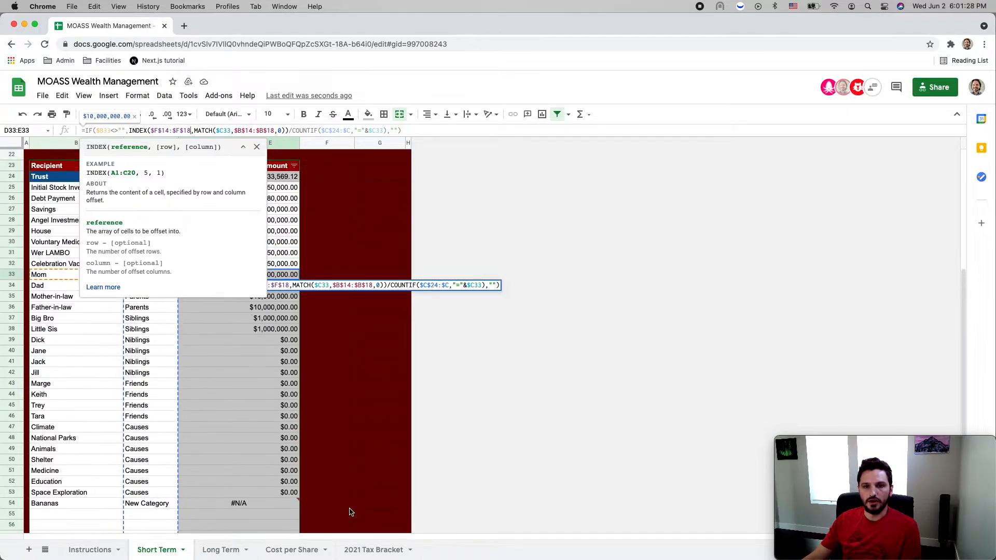
{"action": "scroll", "coordinate": [345, 498], "scroll_direction": "up", "scroll_amount": 4}
{"action": "scroll", "coordinate": [153, 303], "scroll_direction": "up", "scroll_amount": 2}
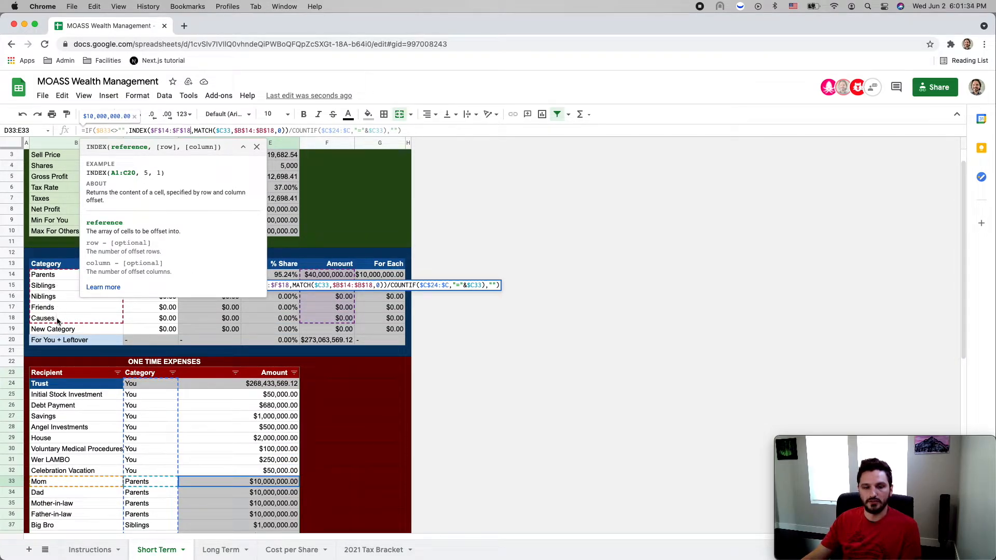
{"action": "key", "text": "BackSpace"}
{"action": "type", "text": "9"}
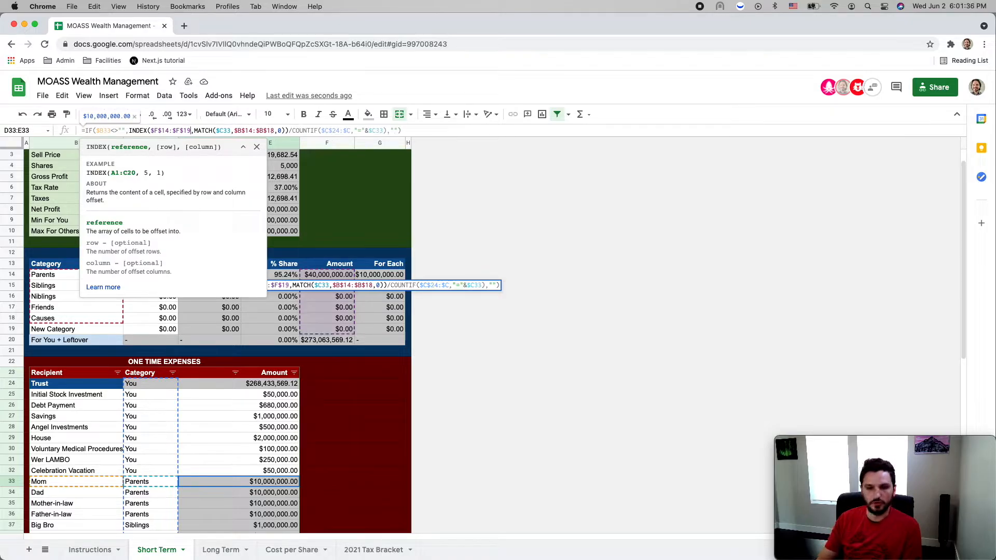
{"action": "key", "text": "Return"}
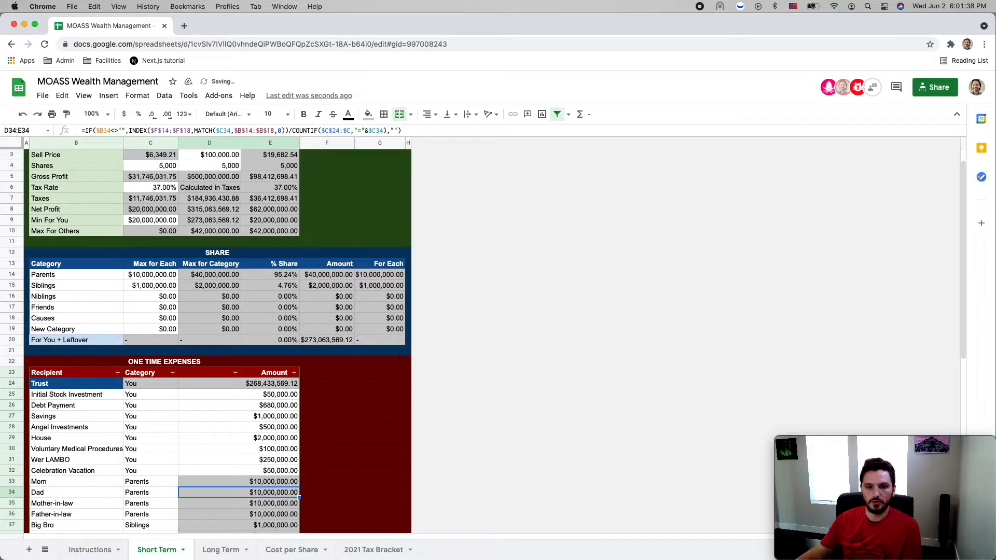
Fill Mom's Amount formula with the extended INDEX range down the One Time Expenses column through row 63
{"action": "left_click", "coordinate": [258, 483]}
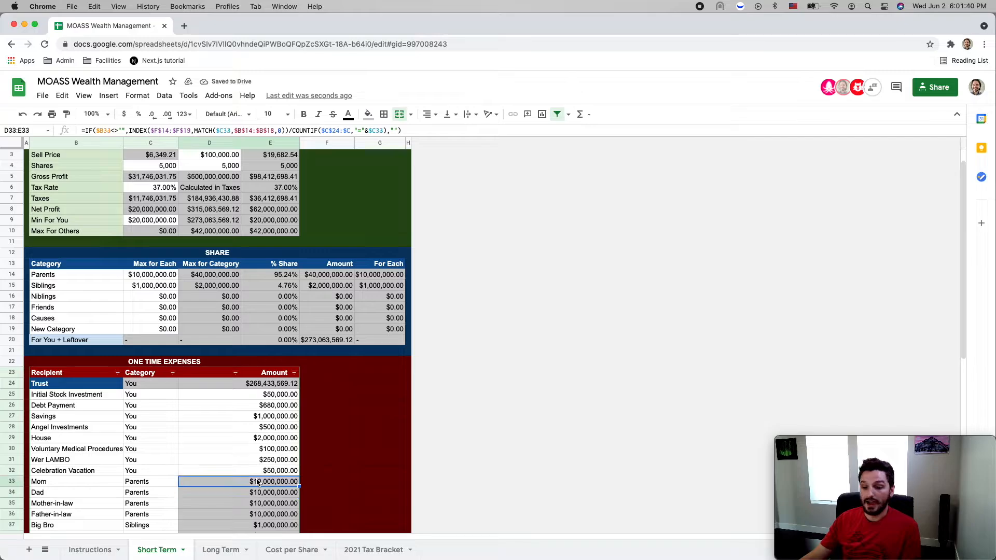
{"action": "scroll", "coordinate": [257, 483], "scroll_direction": "down", "scroll_amount": 3}
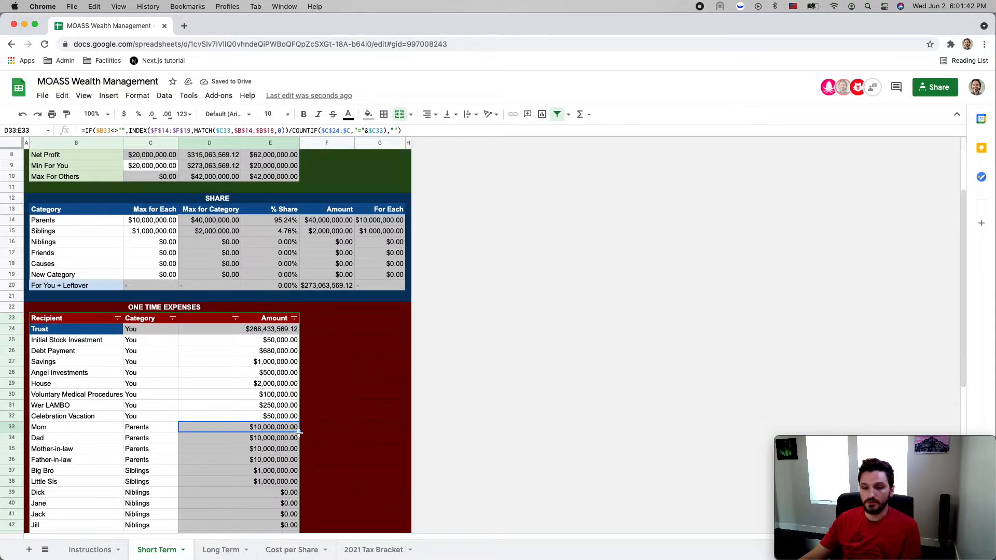
{"action": "left_click_drag", "start_coordinate": [299, 433], "coordinate": [300, 511]}
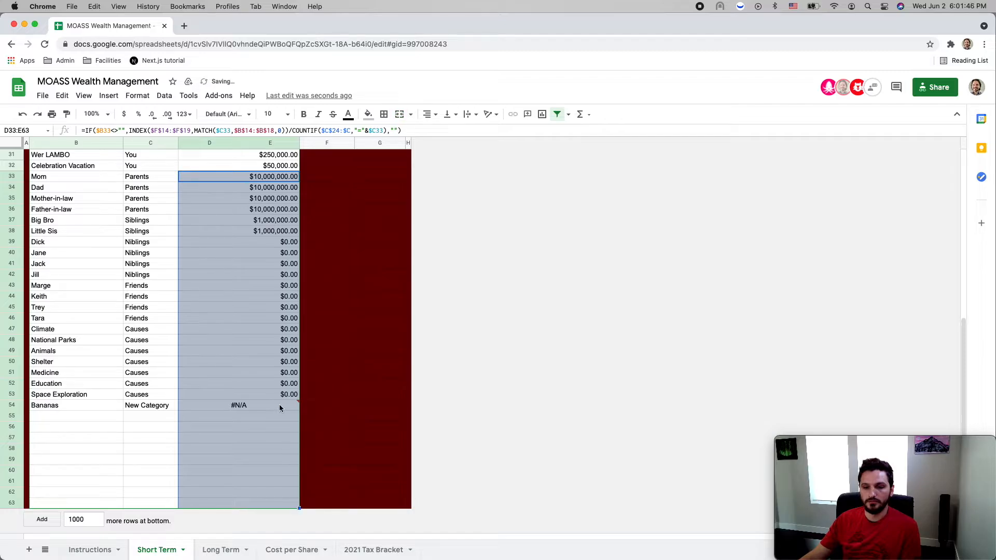
Extend the MATCH range in Mom's Amount formula to $B$14:$B$19 and fill the formula down through row 63
{"action": "left_click", "coordinate": [258, 182]}
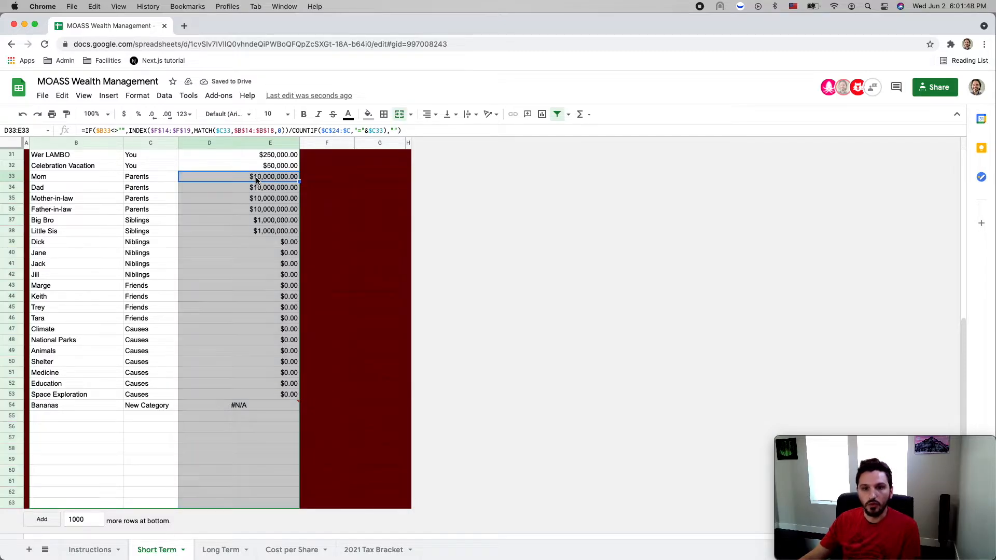
{"action": "scroll", "coordinate": [257, 180], "scroll_direction": "up", "scroll_amount": 1}
{"action": "scroll", "coordinate": [256, 177], "scroll_direction": "up", "scroll_amount": 5}
{"action": "scroll", "coordinate": [263, 167], "scroll_direction": "up", "scroll_amount": 1}
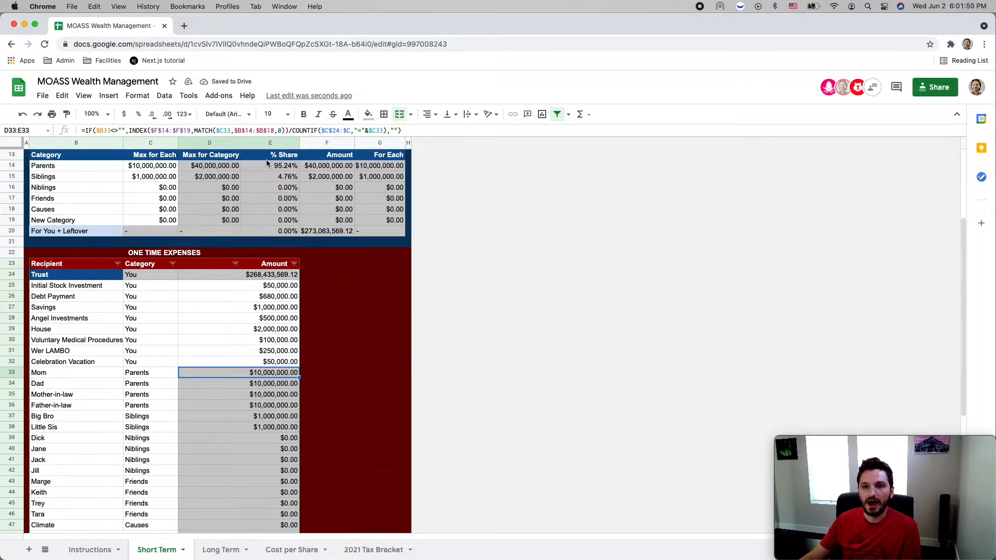
{"action": "key", "text": "Return"}
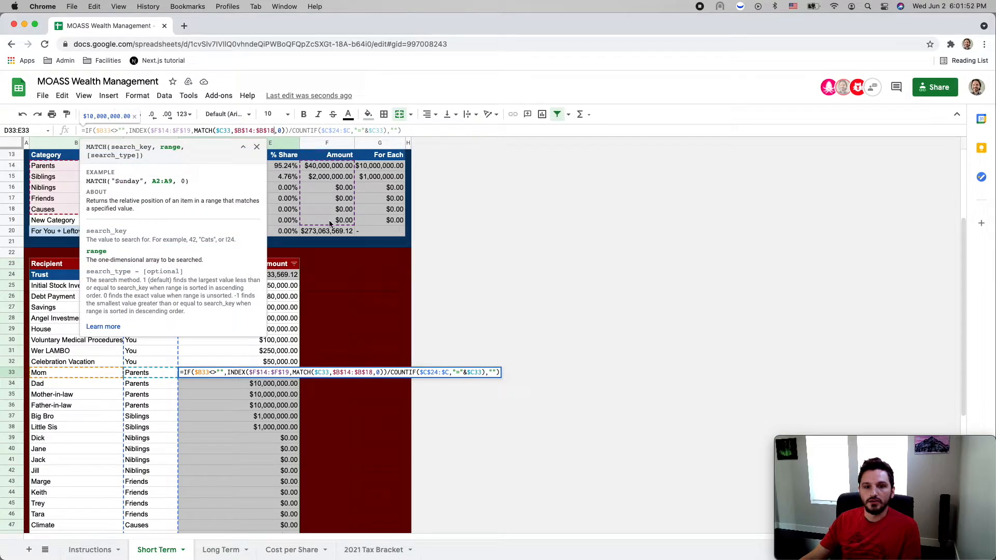
{"action": "scroll", "coordinate": [303, 156], "scroll_direction": "up", "scroll_amount": 3}
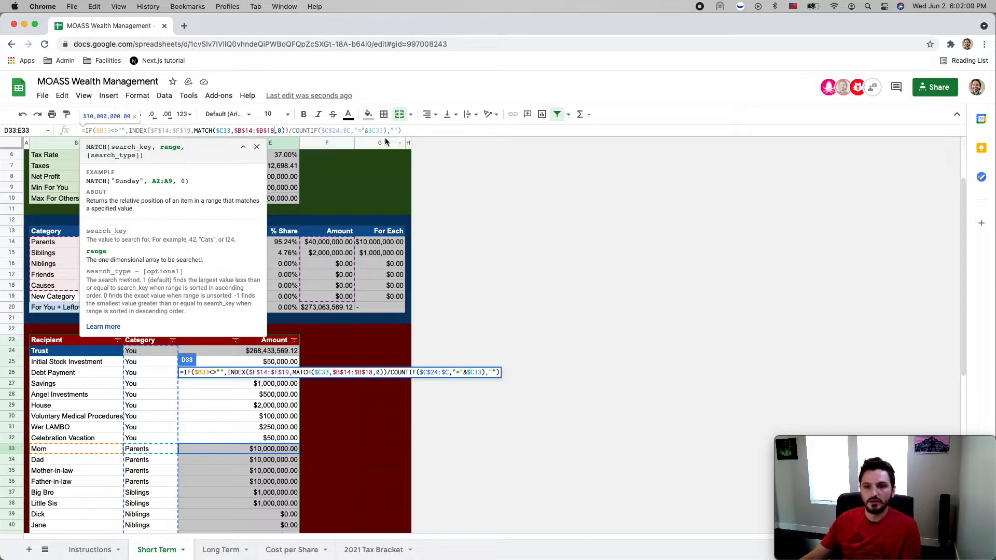
{"action": "key", "text": "BackSpace"}
{"action": "type", "text": "9"}
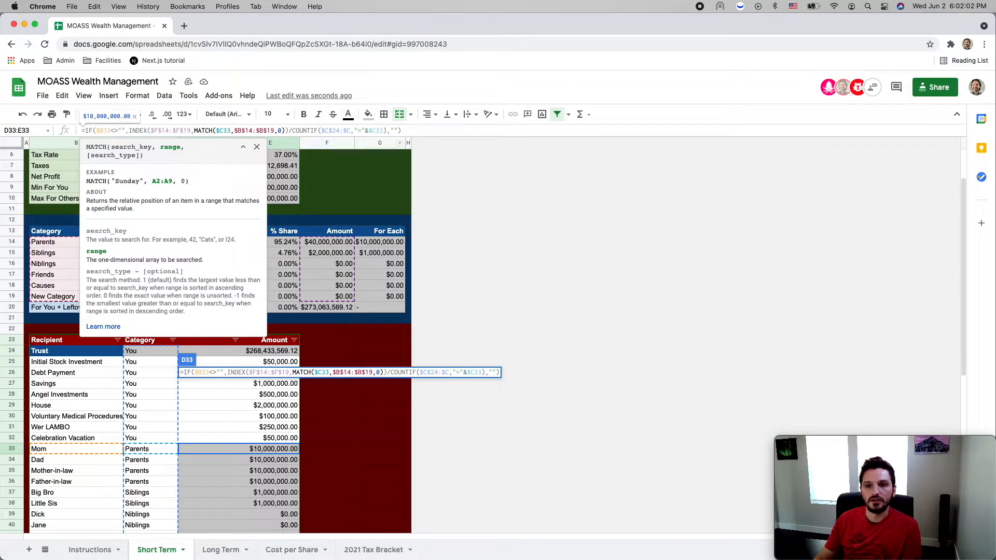
{"action": "key", "text": "Return"}
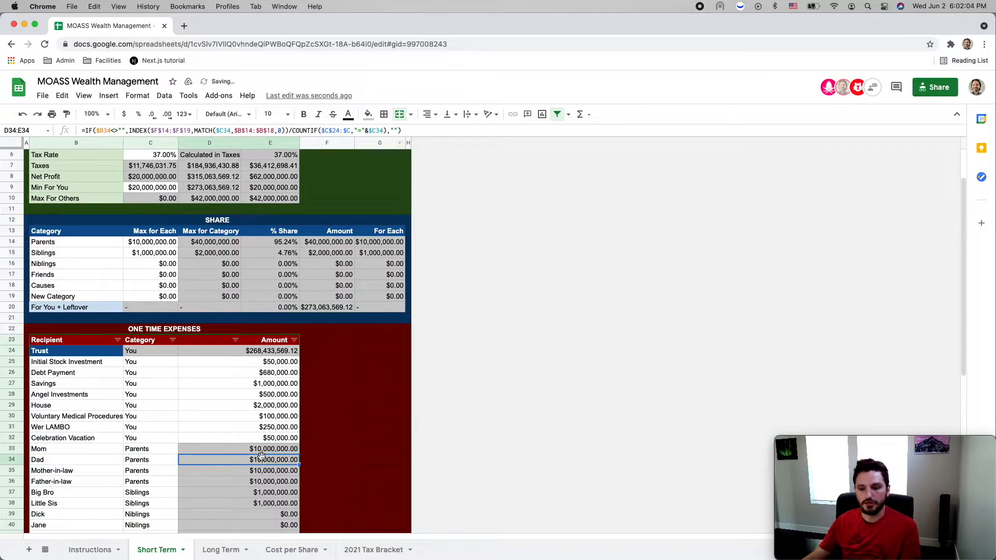
{"action": "left_click_drag", "start_coordinate": [299, 454], "coordinate": [299, 504]}
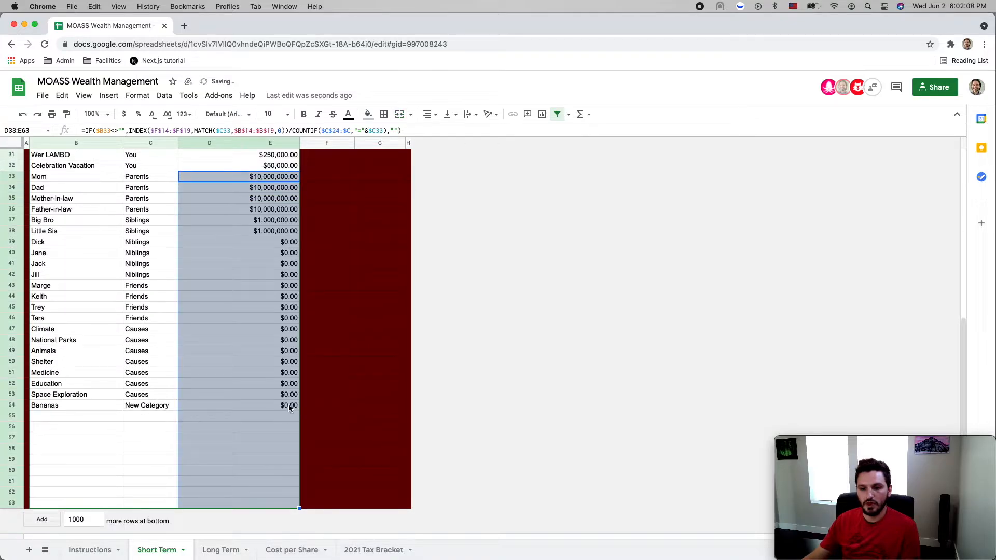
Review New Category's For Each formula and the calculated cells of the Share table from Max for Category to For Each
{"action": "scroll", "coordinate": [289, 403], "scroll_direction": "up", "scroll_amount": 10}
{"action": "left_click", "coordinate": [369, 289]}
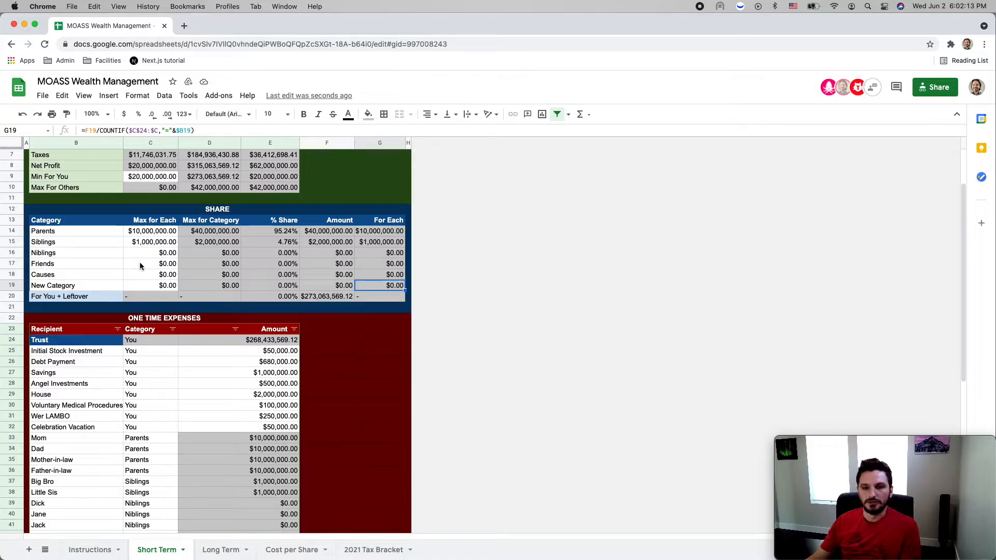
{"action": "scroll", "coordinate": [153, 266], "scroll_direction": "up", "scroll_amount": 1}
{"action": "scroll", "coordinate": [154, 265], "scroll_direction": "down", "scroll_amount": 1}
{"action": "scroll", "coordinate": [153, 265], "scroll_direction": "down", "scroll_amount": 2}
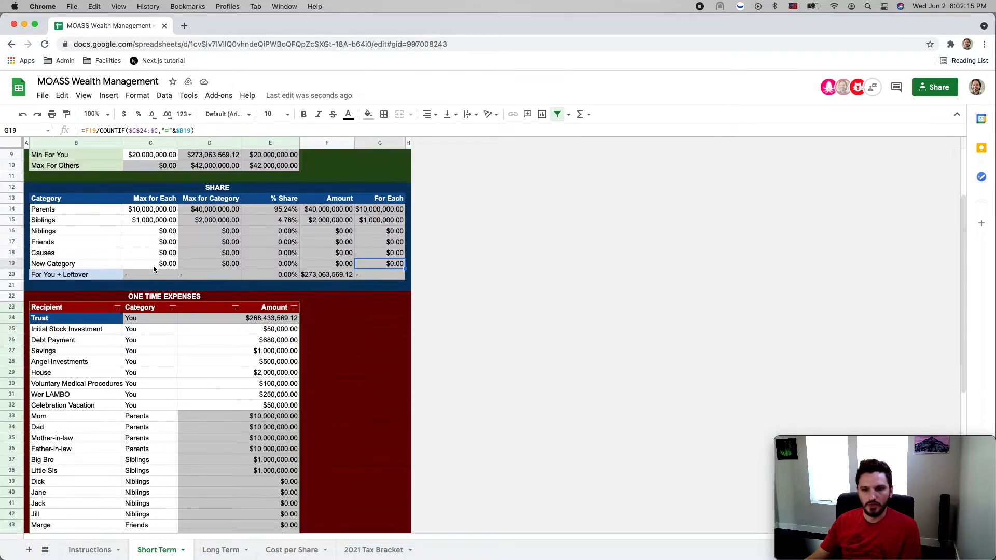
{"action": "scroll", "coordinate": [154, 265], "scroll_direction": "up", "scroll_amount": 1}
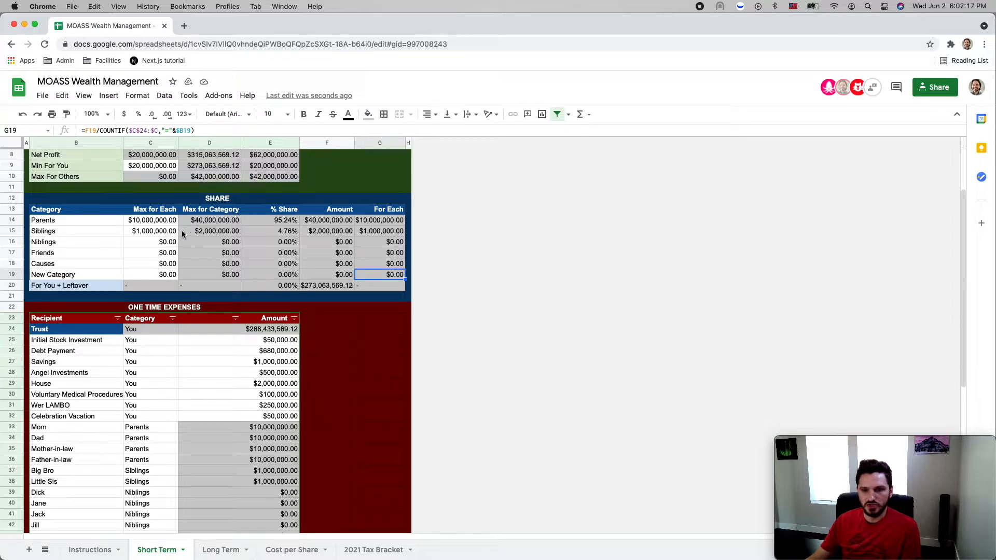
{"action": "scroll", "coordinate": [275, 260], "scroll_direction": "up", "scroll_amount": 3}
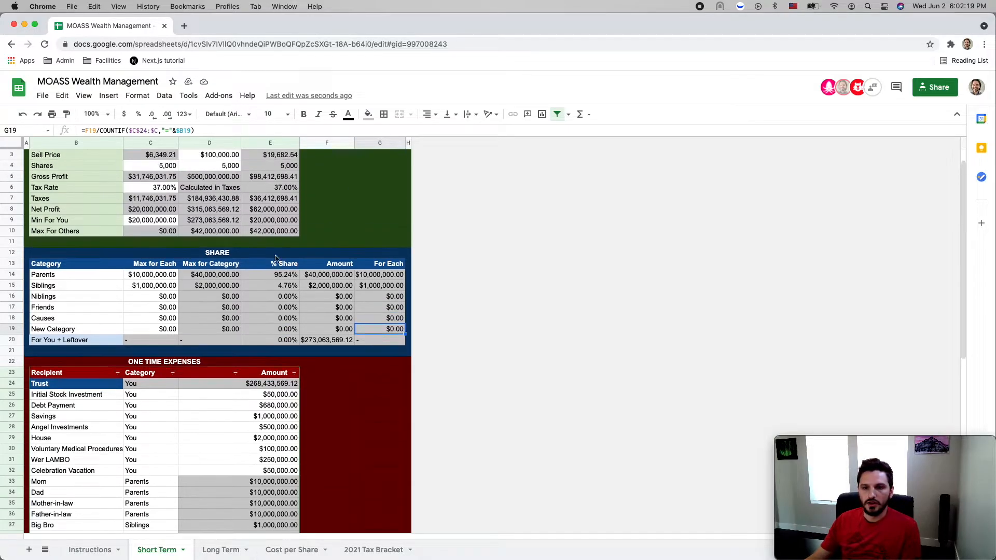
{"action": "left_click_drag", "start_coordinate": [195, 300], "coordinate": [371, 365]}
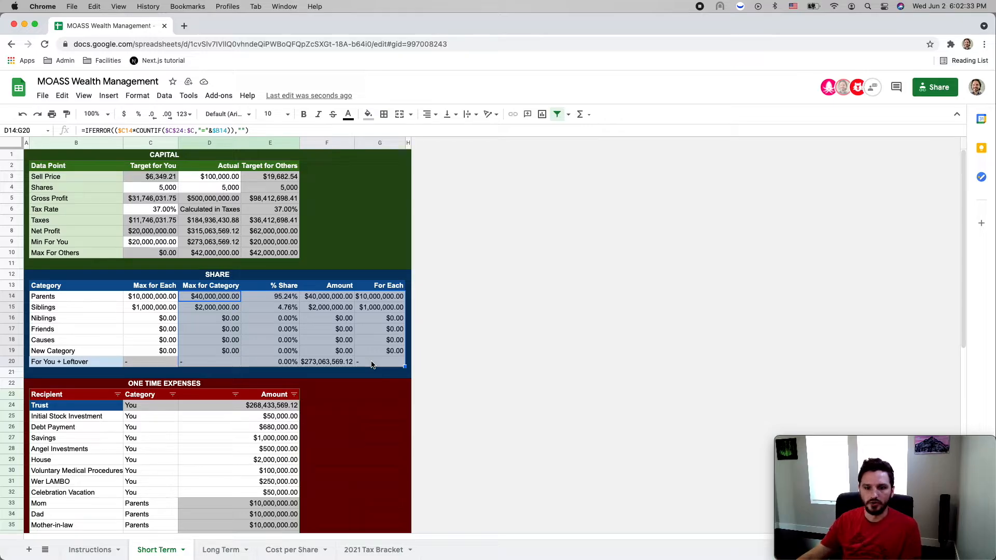
{"action": "left_click", "coordinate": [375, 349]}
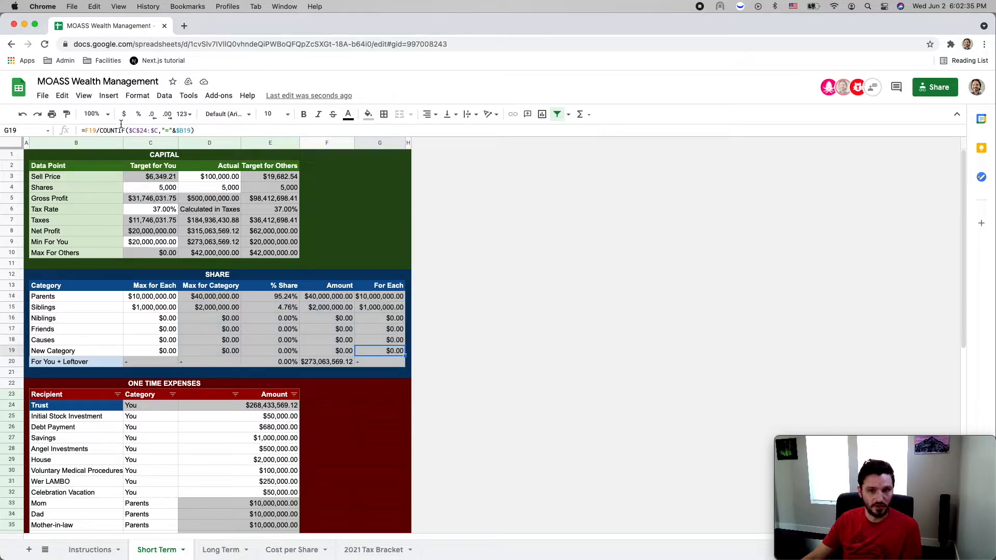
Examine the Trust row in One Time Expenses, from its recipient and category to its Amount formula
{"action": "scroll", "coordinate": [245, 343], "scroll_direction": "down", "scroll_amount": 4}
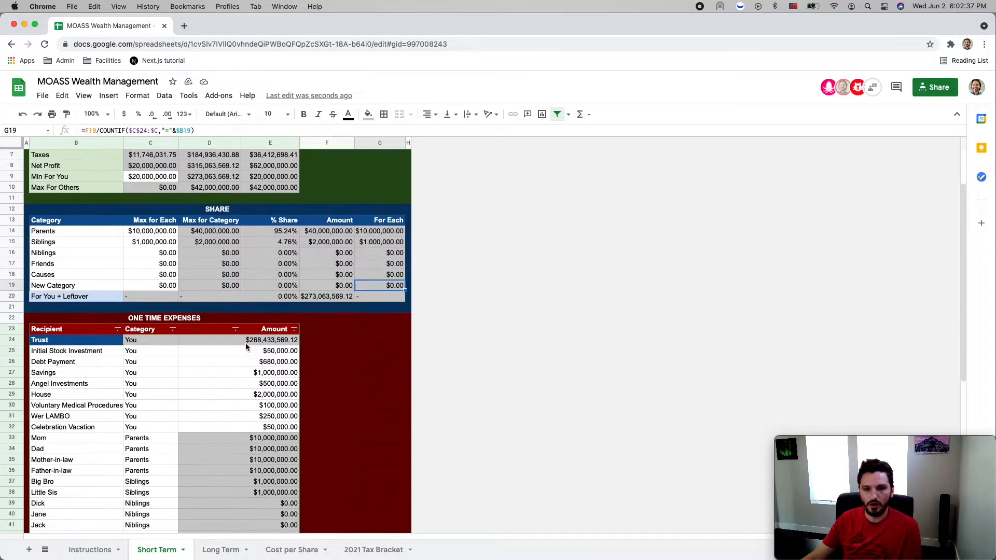
{"action": "scroll", "coordinate": [245, 343], "scroll_direction": "down", "scroll_amount": 5}
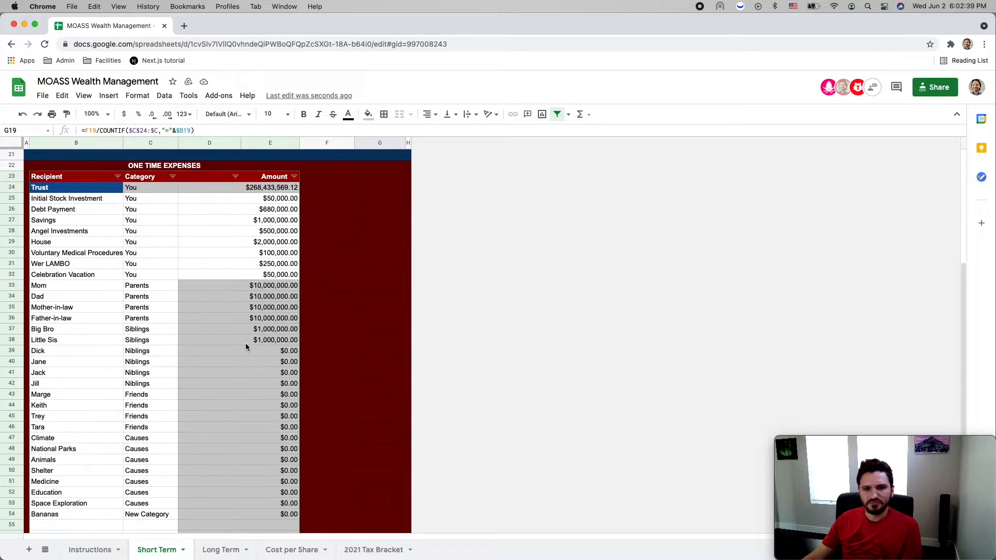
{"action": "scroll", "coordinate": [119, 198], "scroll_direction": "up", "scroll_amount": 6}
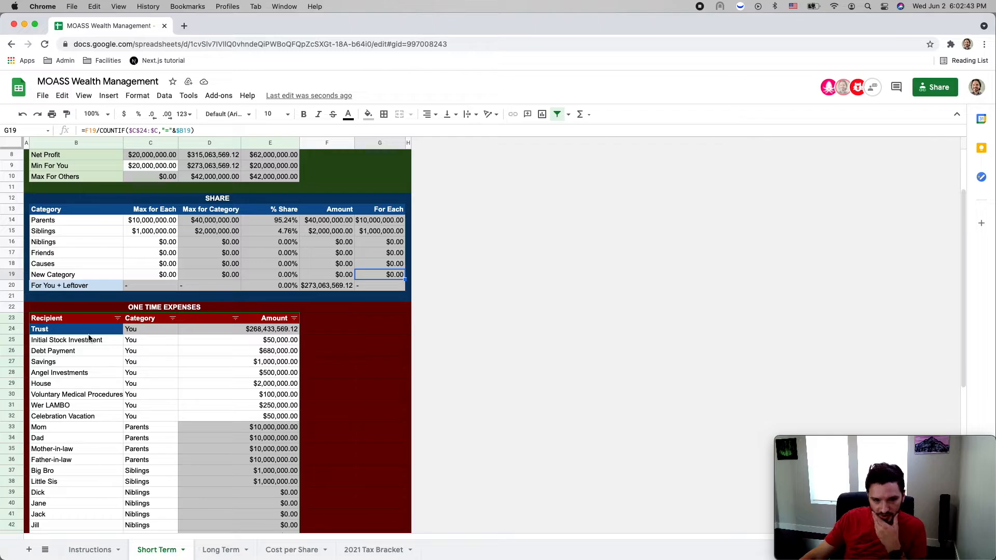
{"action": "left_click", "coordinate": [17, 331]}
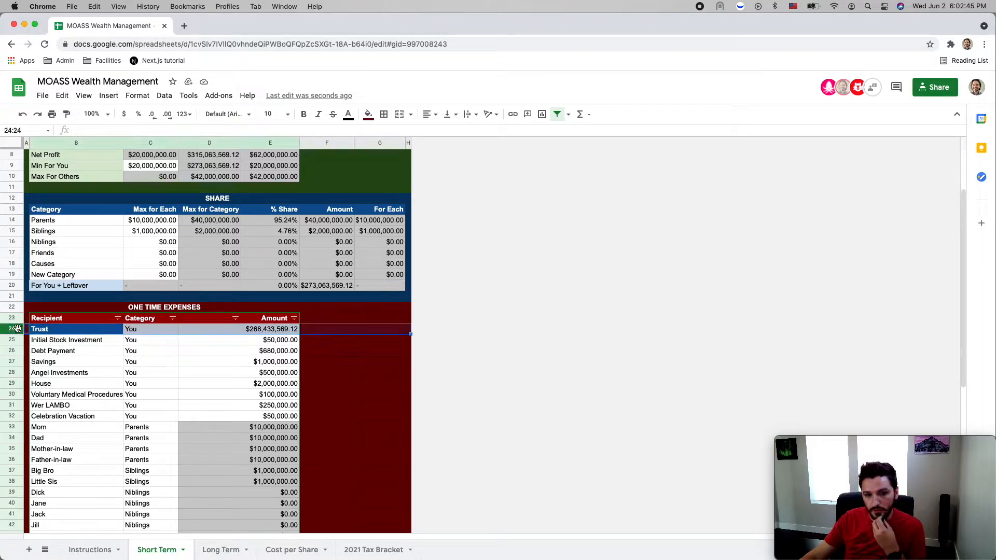
{"action": "left_click", "coordinate": [63, 333]}
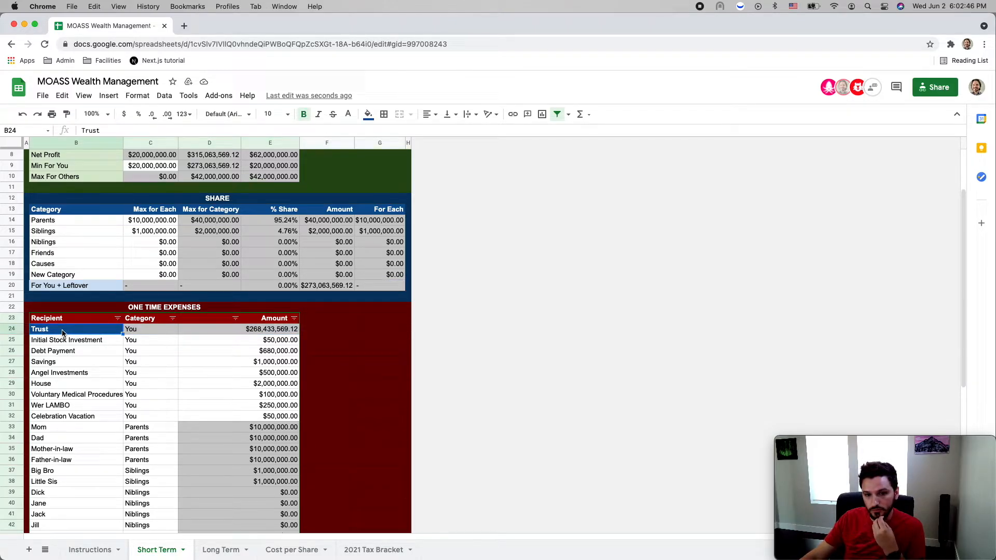
{"action": "left_click", "coordinate": [154, 333]}
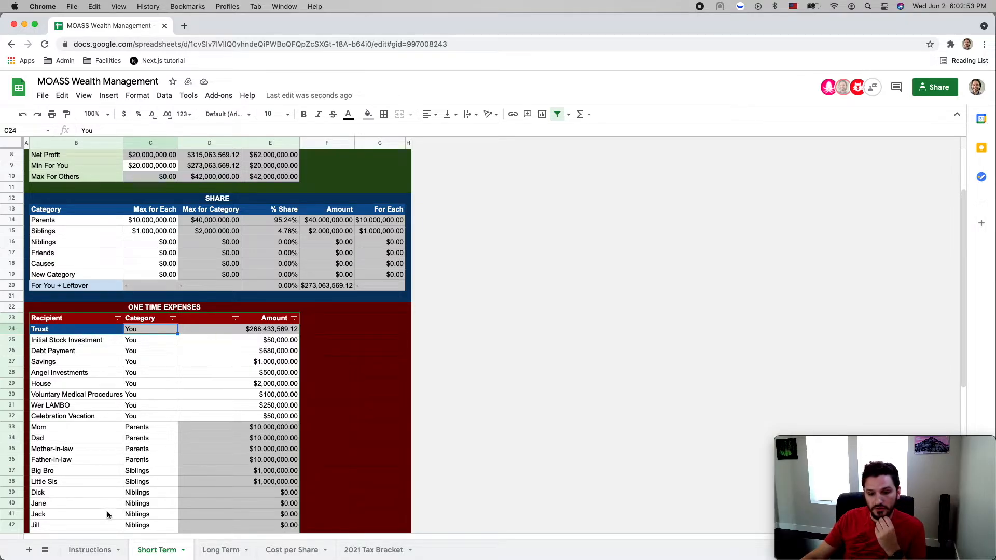
{"action": "left_click", "coordinate": [237, 330]}
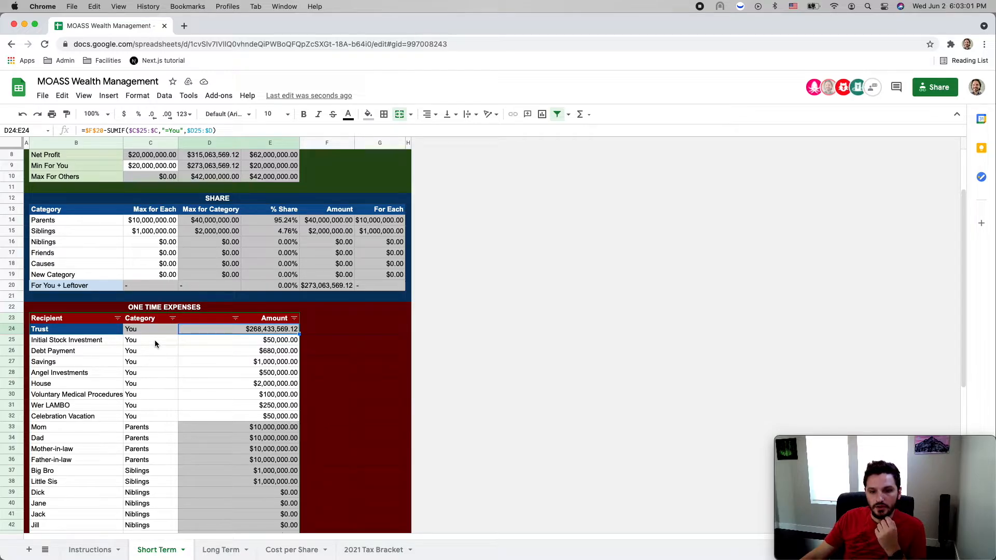
Examine the Actual column of the Capital table and its Min For You formula
{"action": "scroll", "coordinate": [155, 339], "scroll_direction": "up", "scroll_amount": 1}
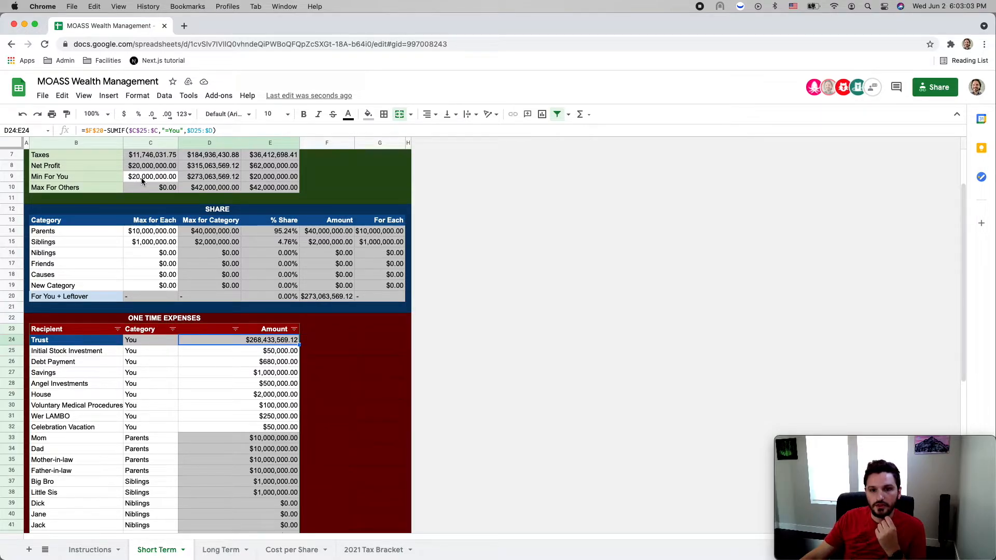
{"action": "left_click", "coordinate": [199, 177]}
{"action": "scroll", "coordinate": [200, 179], "scroll_direction": "up", "scroll_amount": 3}
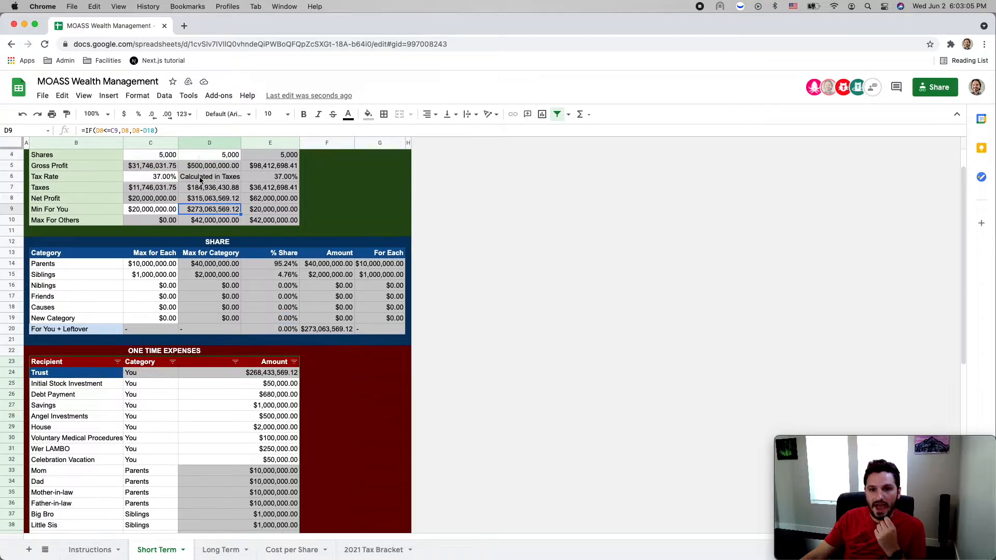
{"action": "scroll", "coordinate": [200, 177], "scroll_direction": "up", "scroll_amount": 2}
{"action": "left_click", "coordinate": [210, 156]}
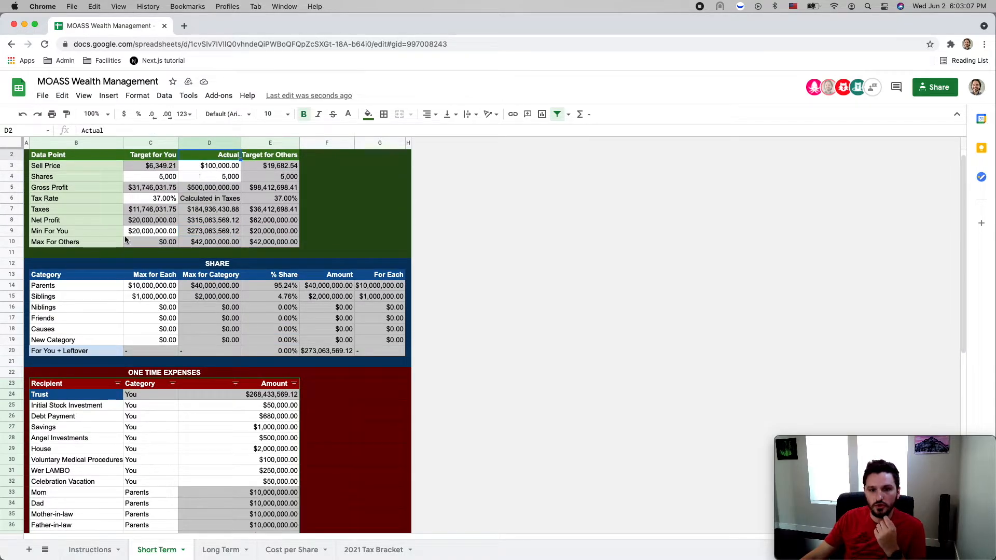
{"action": "left_click", "coordinate": [212, 234]}
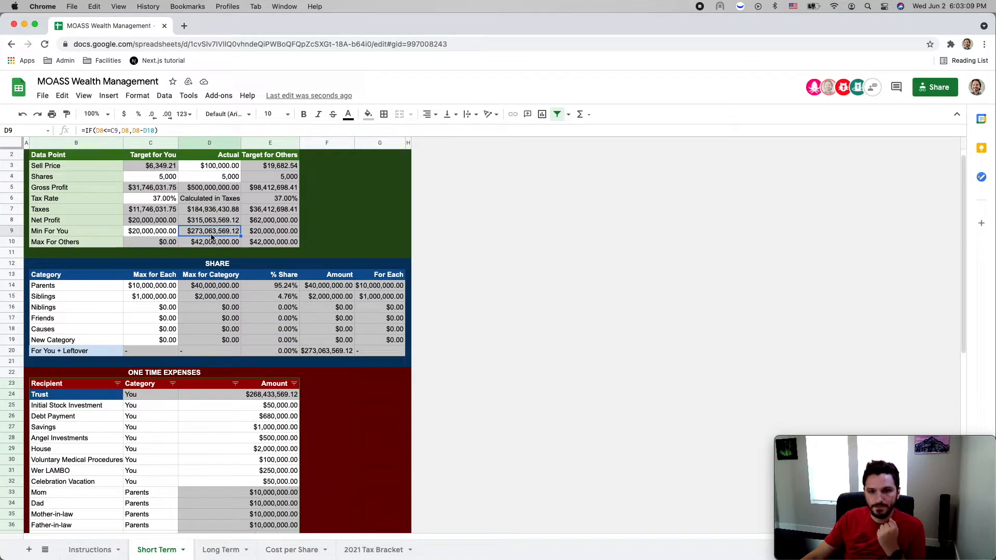
Compare the One Time Expenses amounts in the You category with the Actual Min For You value and the Trust formula
{"action": "scroll", "coordinate": [211, 238], "scroll_direction": "down", "scroll_amount": 8}
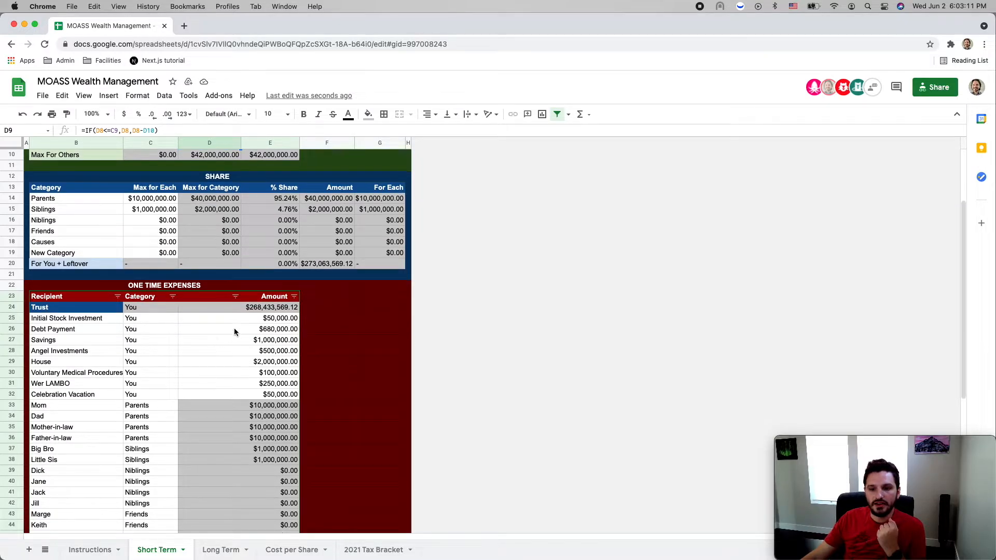
{"action": "left_click_drag", "start_coordinate": [162, 317], "coordinate": [139, 393]}
{"action": "left_click_drag", "start_coordinate": [273, 322], "coordinate": [262, 395]}
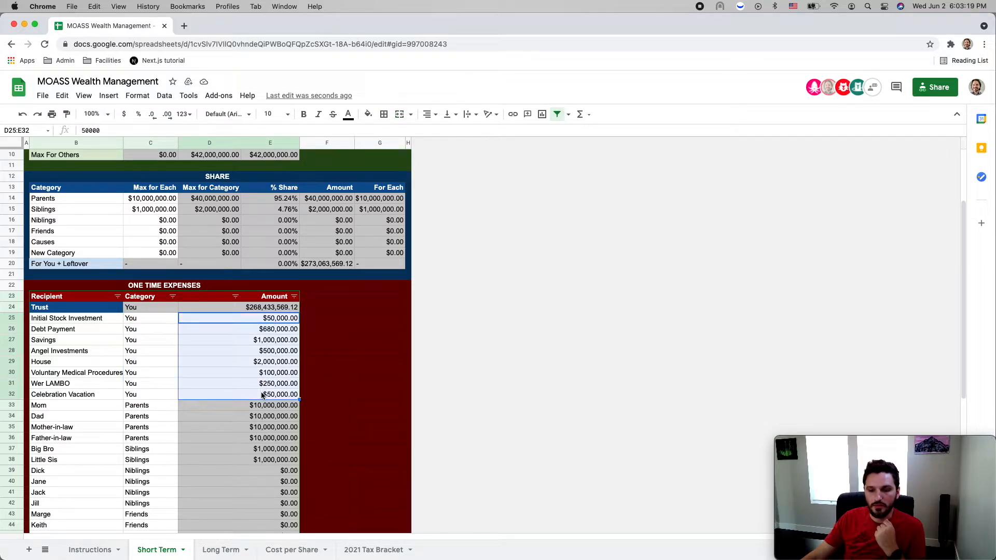
{"action": "scroll", "coordinate": [273, 371], "scroll_direction": "up", "scroll_amount": 3}
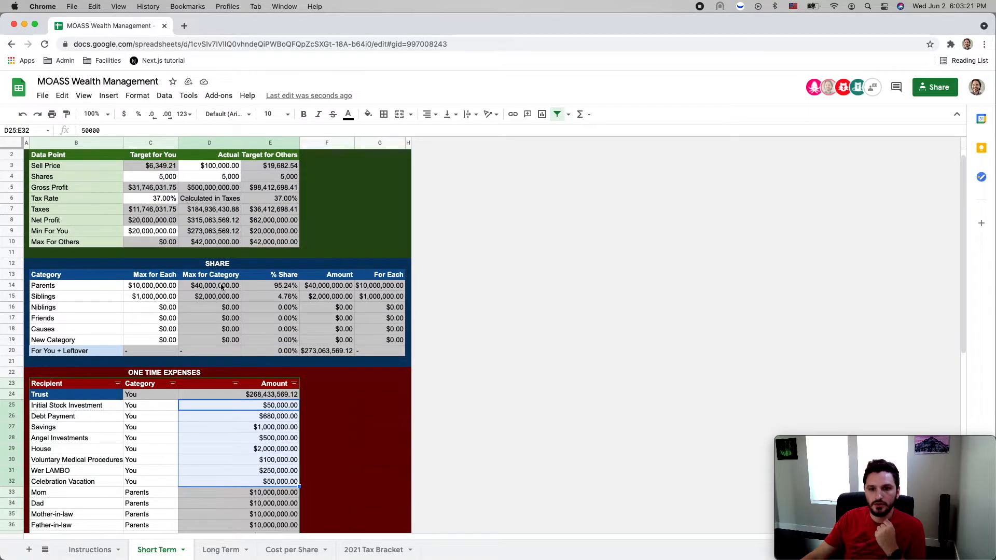
{"action": "left_click", "coordinate": [205, 235]}
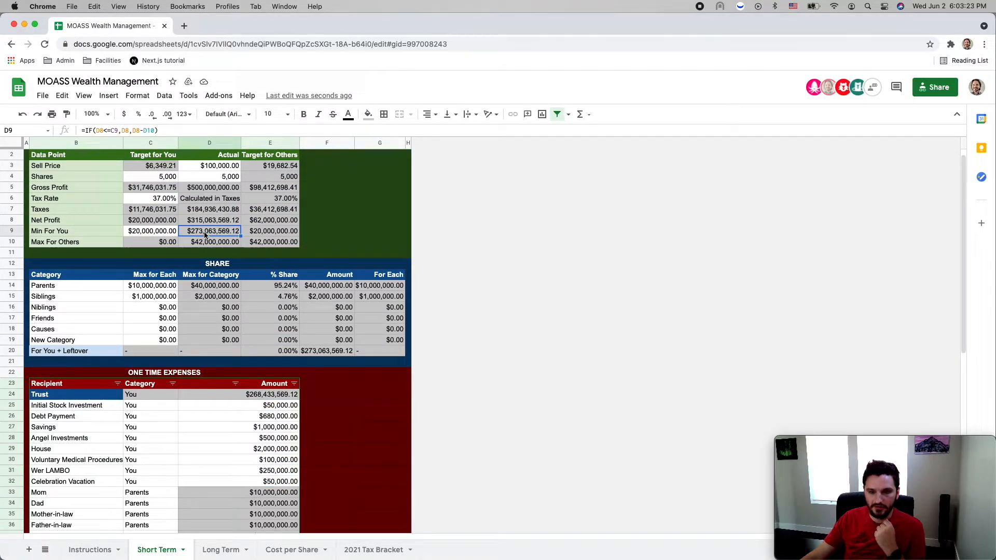
{"action": "left_click", "coordinate": [246, 396]}
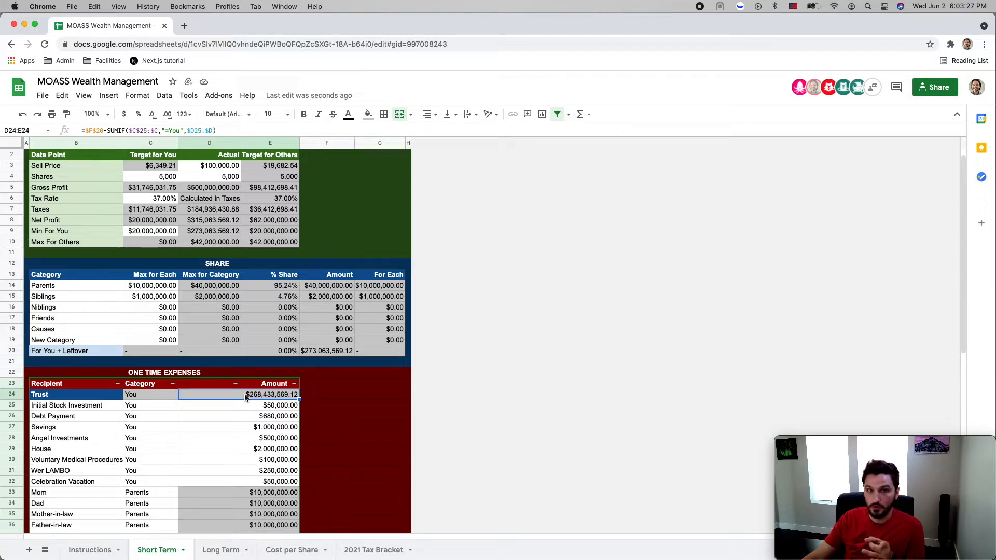
{"action": "scroll", "coordinate": [245, 396], "scroll_direction": "down", "scroll_amount": 3}
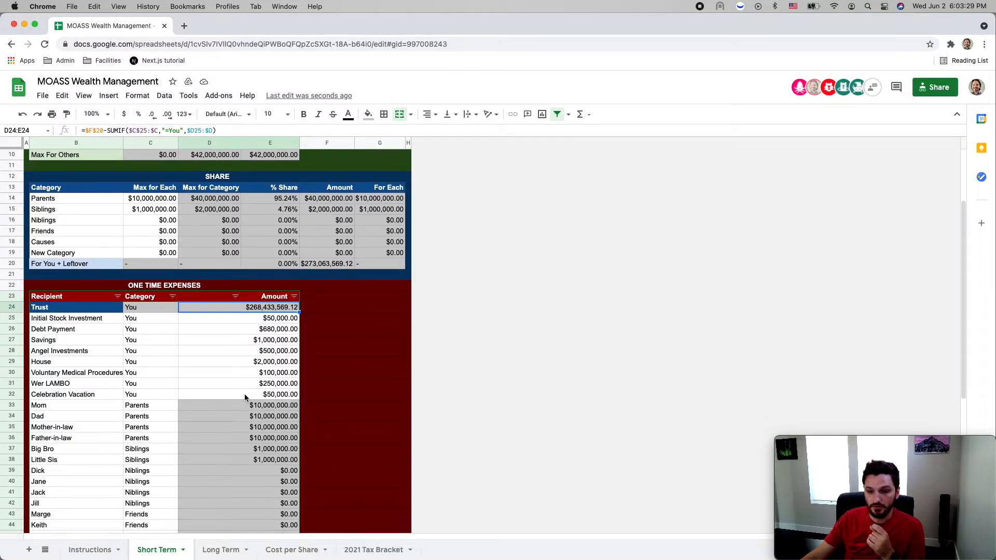
Review the personal expenses and their amounts from Initial Stock Investment through House
{"action": "scroll", "coordinate": [244, 394], "scroll_direction": "down", "scroll_amount": 2}
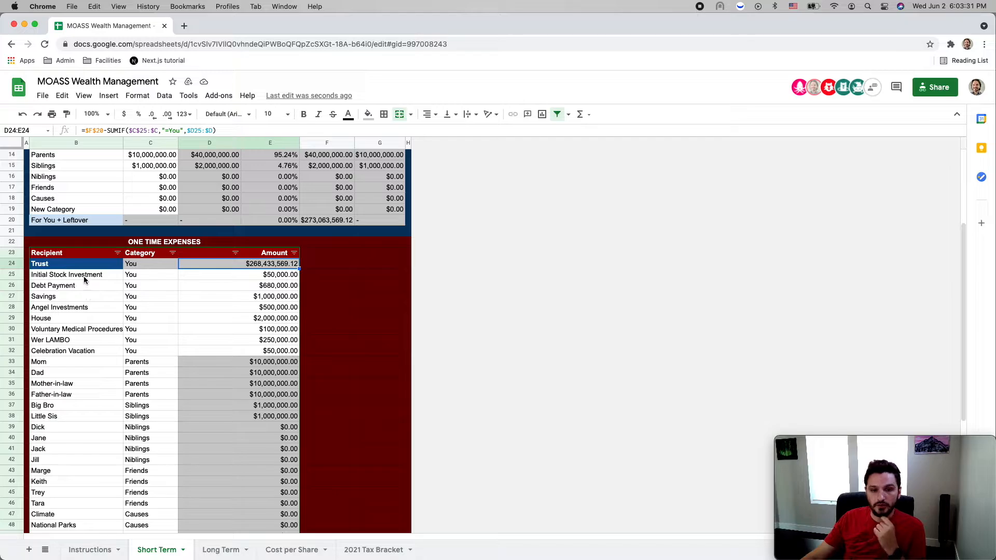
{"action": "left_click", "coordinate": [85, 279]}
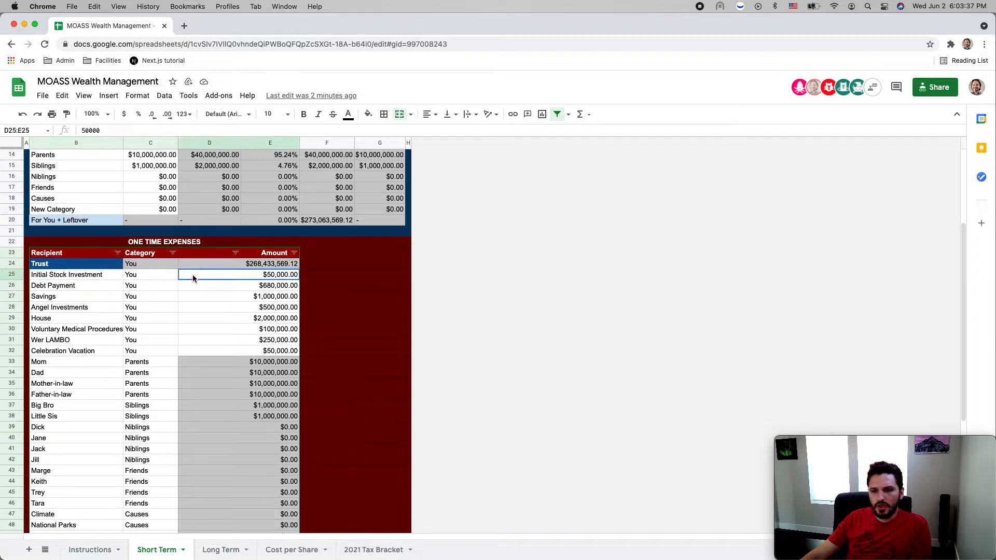
{"action": "key", "text": "Tab"}
{"action": "key", "text": "Tab"}
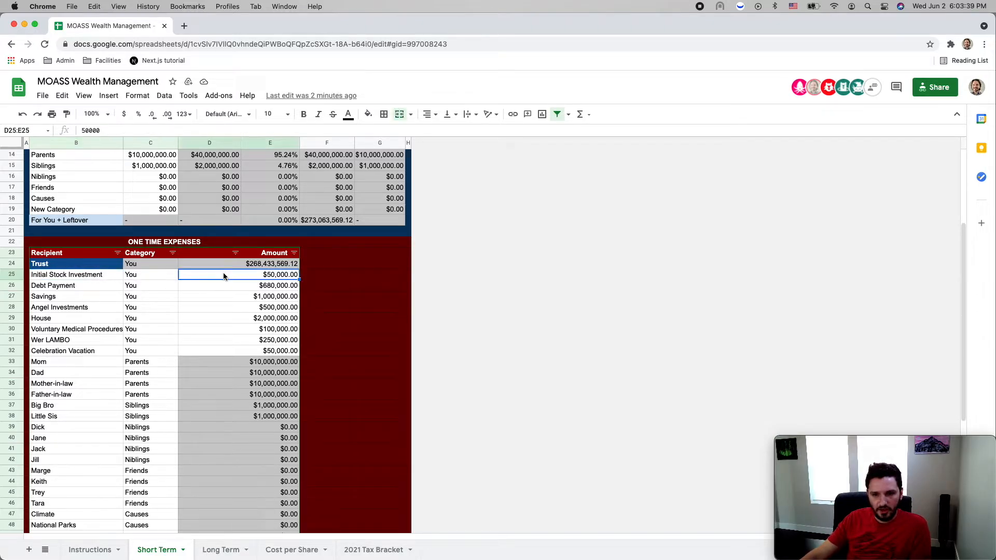
{"action": "key", "text": "Return"}
{"action": "left_click", "coordinate": [210, 283]}
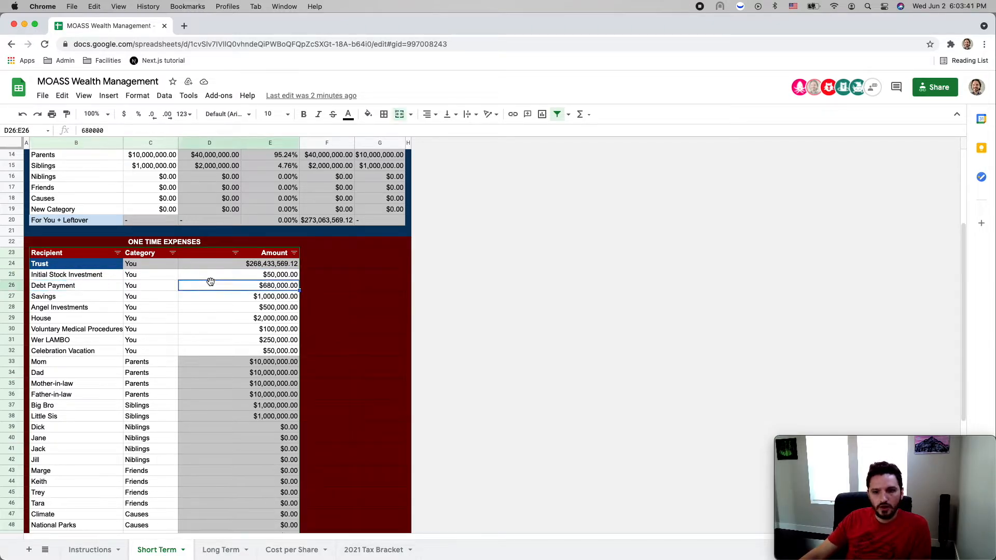
{"action": "left_click", "coordinate": [75, 300]}
{"action": "left_click", "coordinate": [196, 300]}
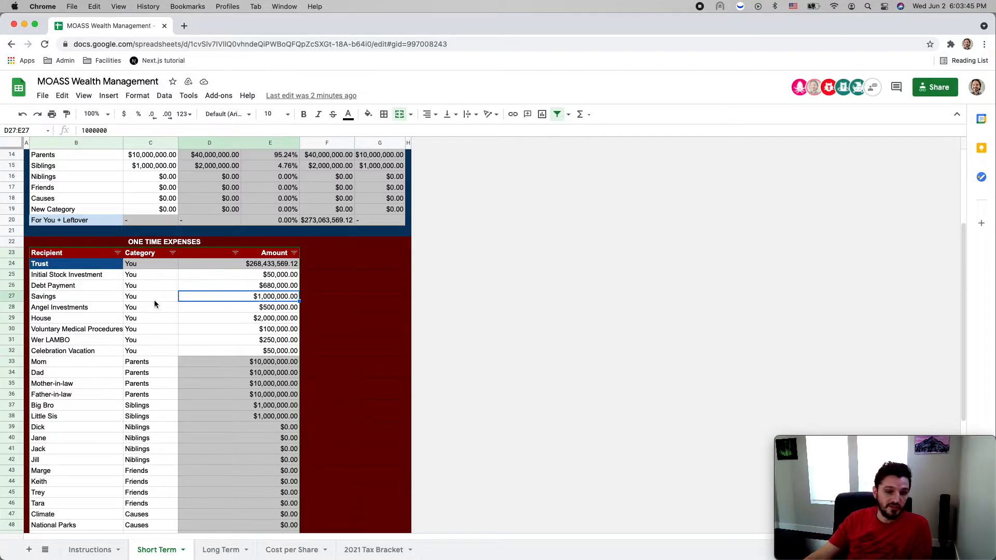
{"action": "left_click", "coordinate": [192, 307]}
{"action": "left_click", "coordinate": [85, 316]}
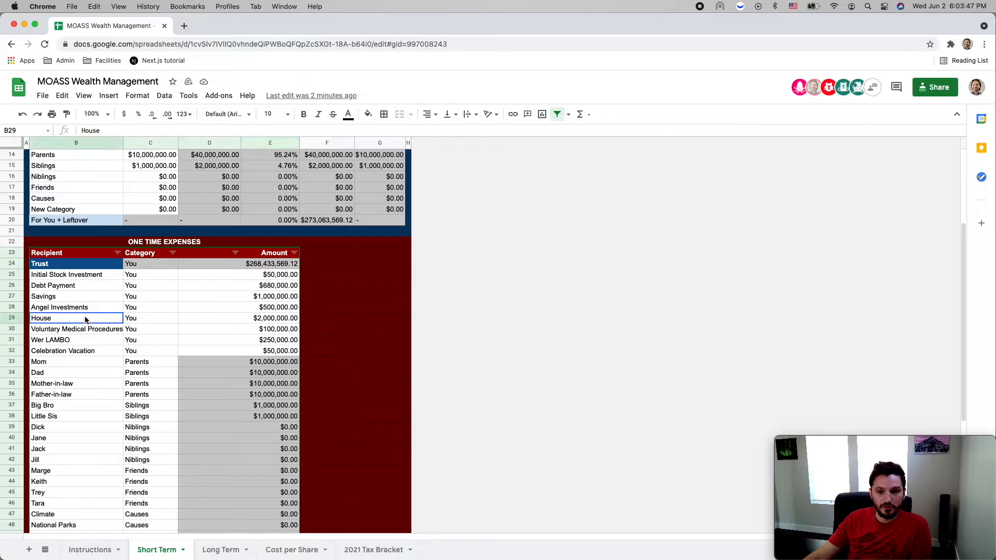
{"action": "left_click", "coordinate": [216, 320]}
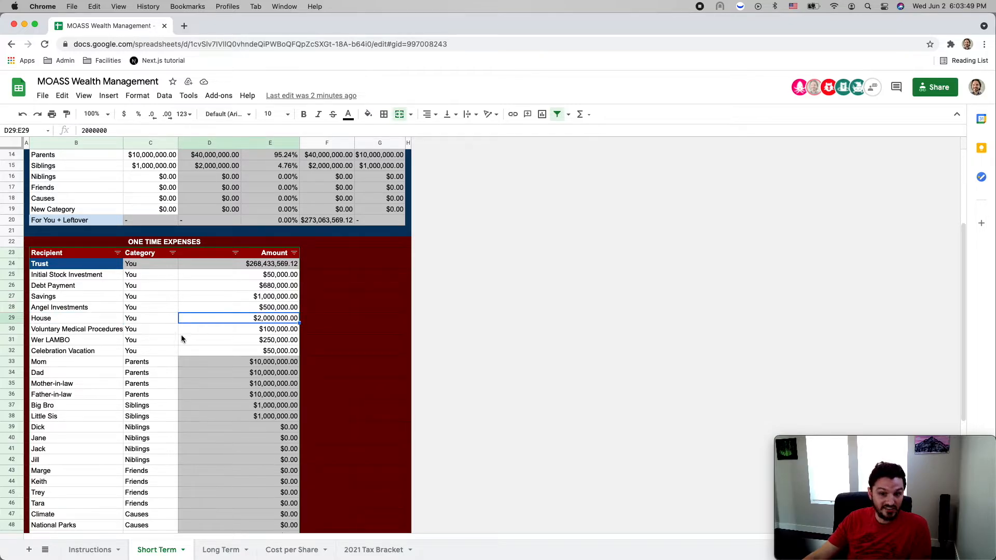
Review the Voluntary Medical Procedures, Wer LAMBO and Celebration Vacation rows and the whole block of personal expenses
{"action": "left_click", "coordinate": [110, 331]}
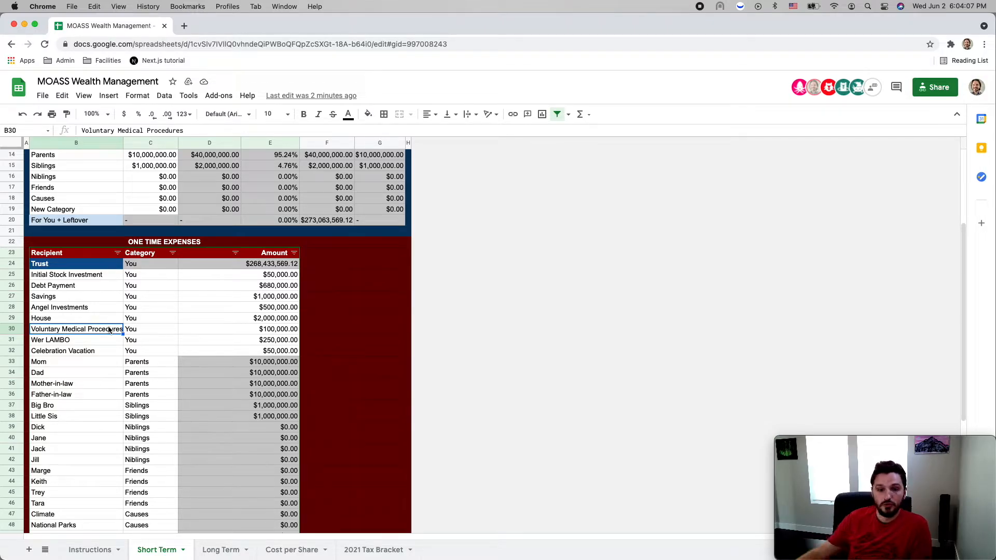
{"action": "left_click", "coordinate": [87, 341]}
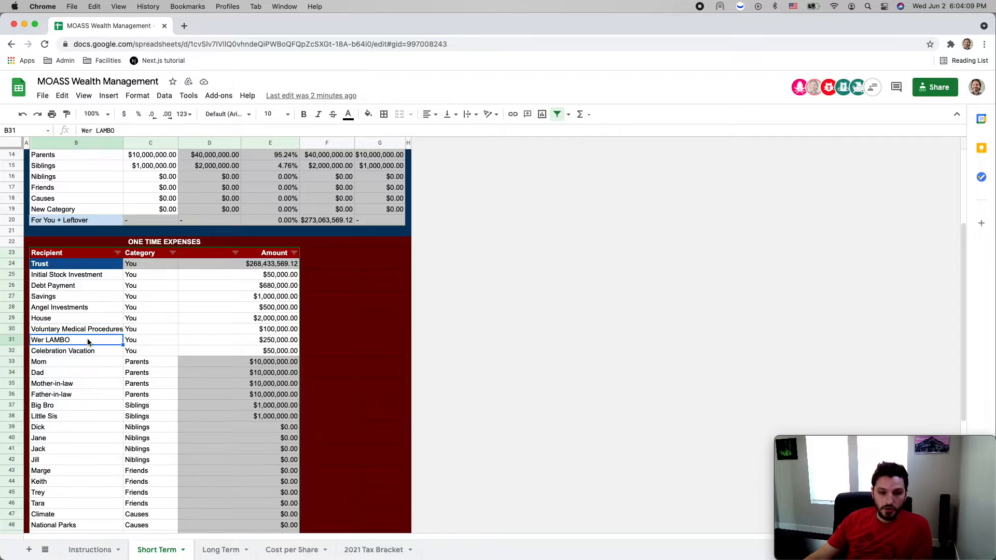
{"action": "scroll", "coordinate": [87, 340], "scroll_direction": "down", "scroll_amount": 1}
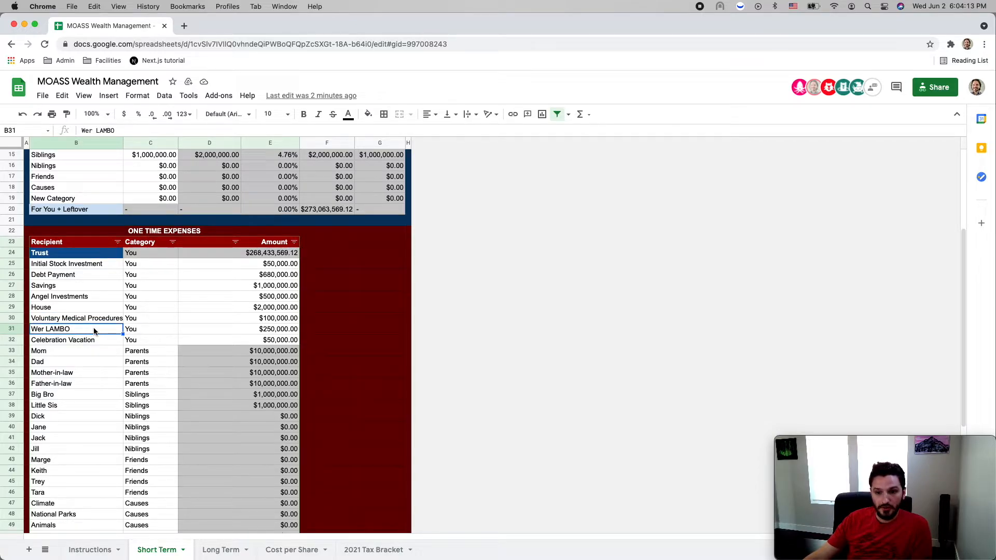
{"action": "left_click", "coordinate": [78, 343]}
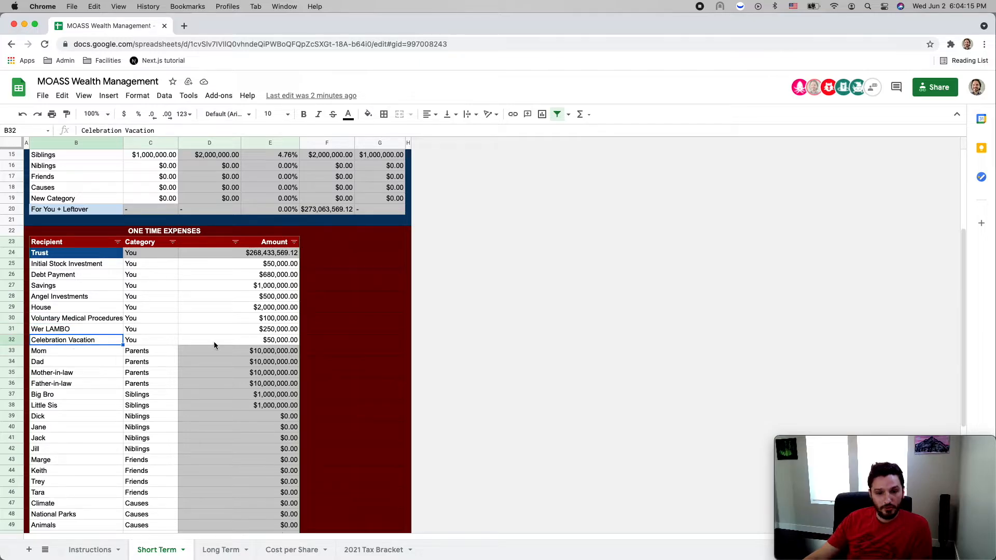
{"action": "left_click", "coordinate": [233, 340]}
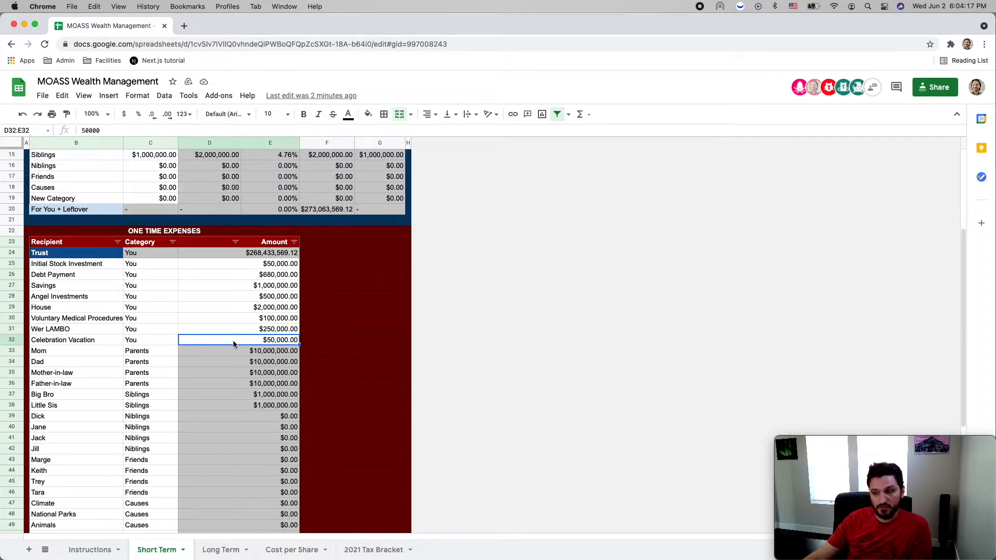
{"action": "left_click_drag", "start_coordinate": [87, 265], "coordinate": [222, 340]}
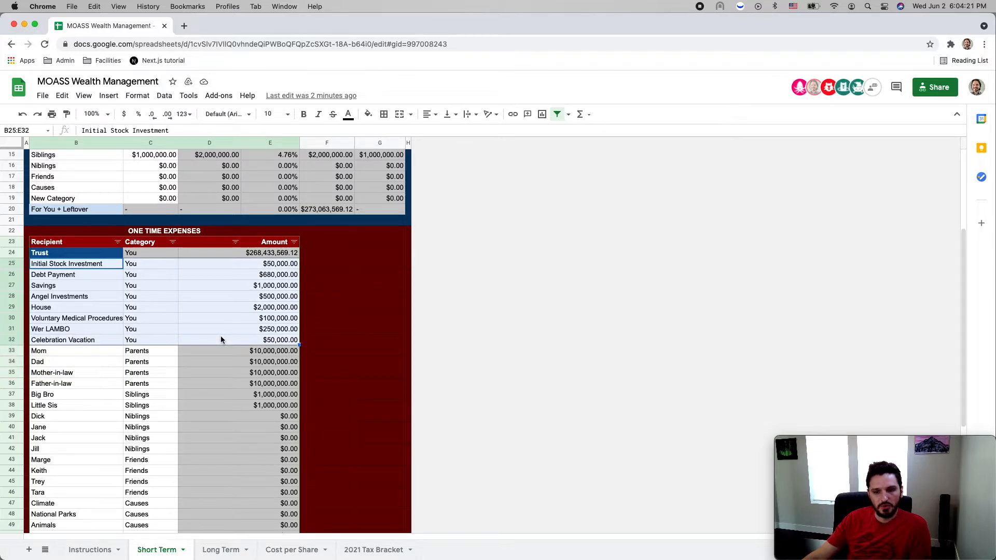
{"action": "left_click", "coordinate": [213, 329]}
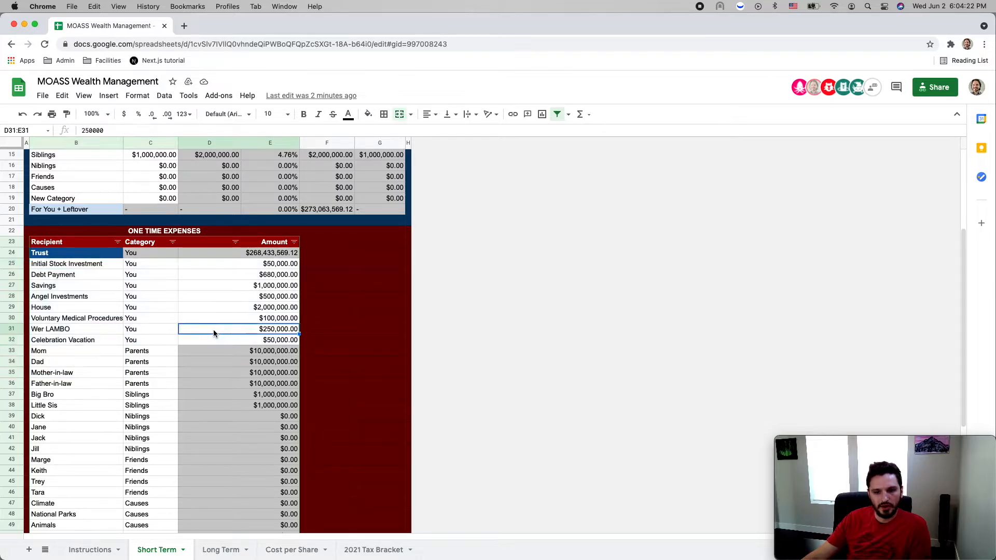
Insert one row below Celebration Vacation in the One Time Expenses table
{"action": "left_click", "coordinate": [13, 340]}
{"action": "right_click", "coordinate": [13, 339]}
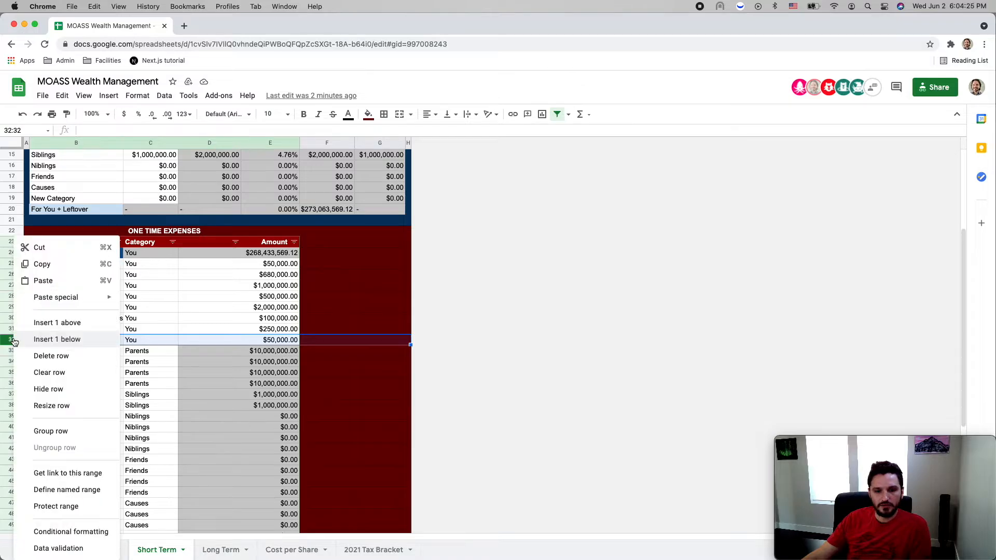
{"action": "left_click", "coordinate": [52, 341]}
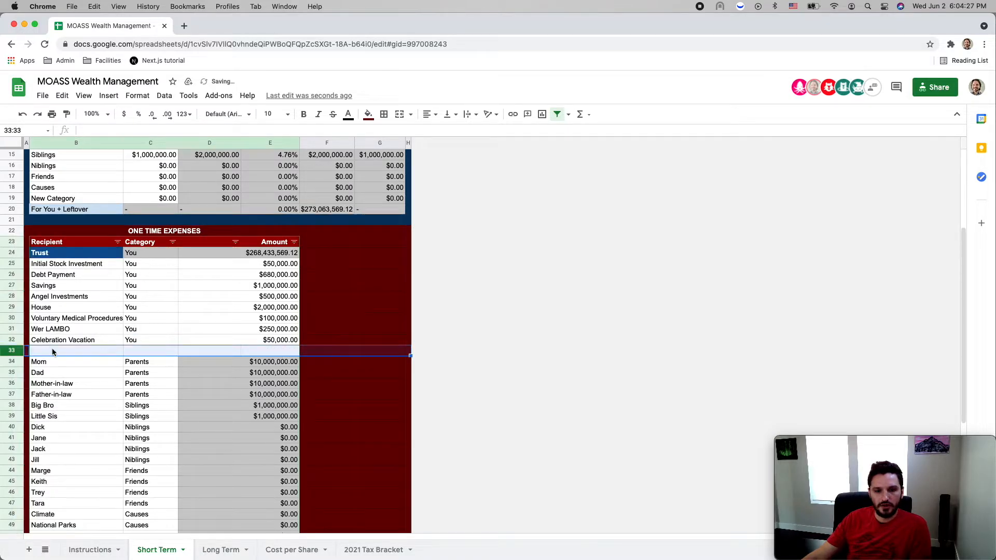
Add F-150 Lightning as a recipient in the empty row below Celebration Vacation and assign it the category You
{"action": "left_click", "coordinate": [55, 351]}
{"action": "type", "text": "New"}
{"action": "key", "text": "BackSpace"}
{"action": "key", "text": "BackSpace"}
{"action": "key", "text": "BackSpace"}
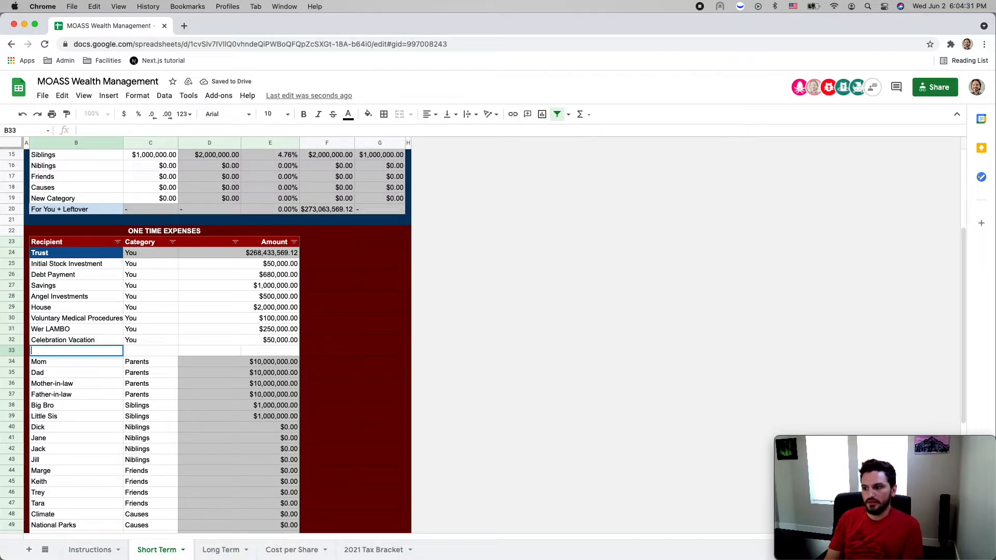
{"action": "type", "text": "F"}
{"action": "key", "text": "BackSpace"}
{"action": "type", "text": "-150 Lightning"}
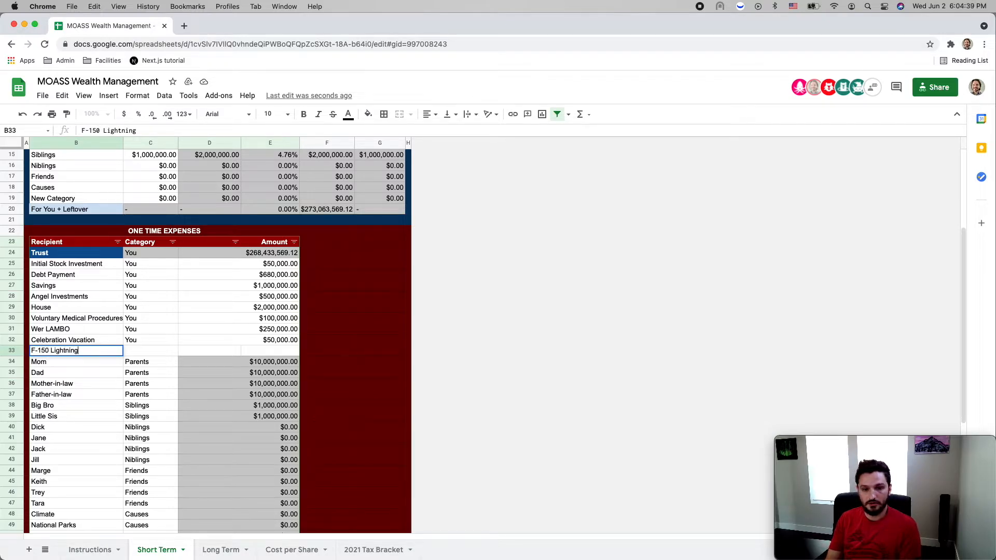
{"action": "key", "text": "Tab"}
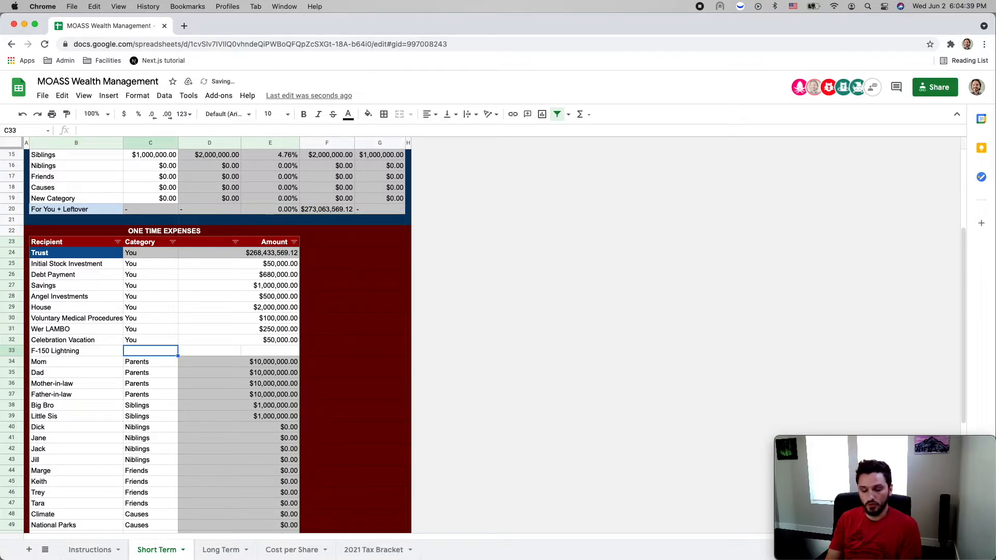
{"action": "type", "text": "You"}
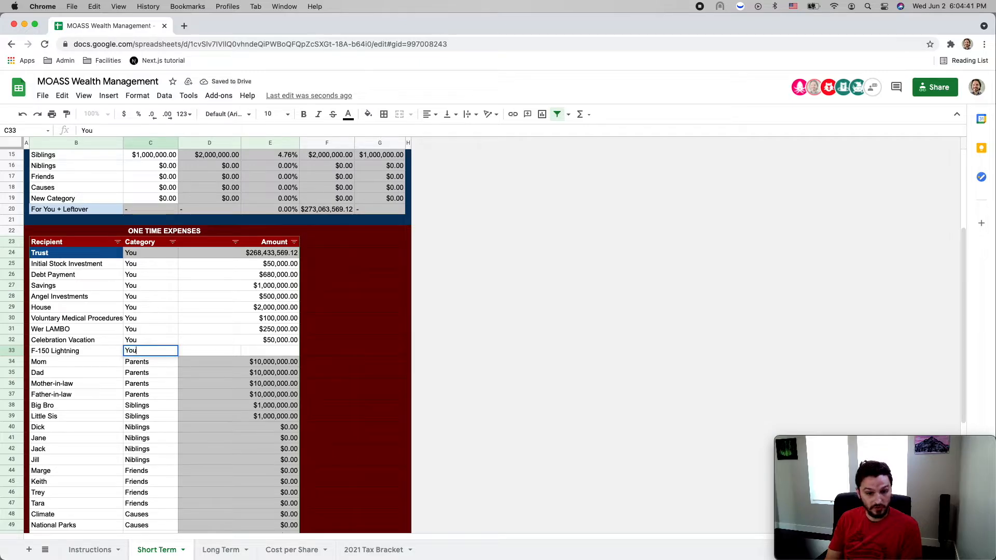
{"action": "key", "text": "Tab"}
{"action": "key", "text": "Tab"}
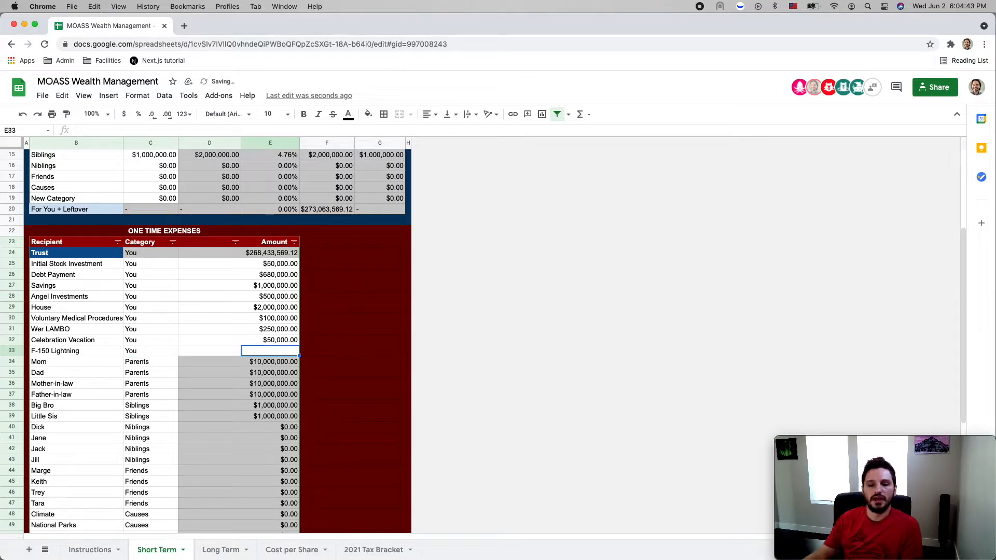
Merge the two empty amount cells D33:E33 in the F-150 Lightning row
{"action": "left_click", "coordinate": [230, 352]}
{"action": "key", "text": "shift+Right"}
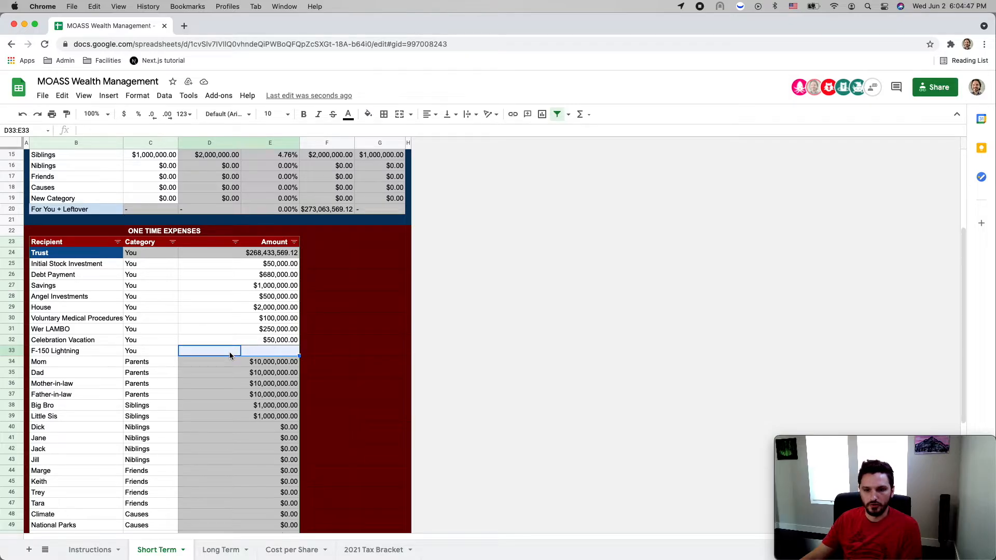
{"action": "left_click", "coordinate": [231, 355]}
{"action": "key", "text": "shift+Right"}
{"action": "left_click", "coordinate": [400, 115]}
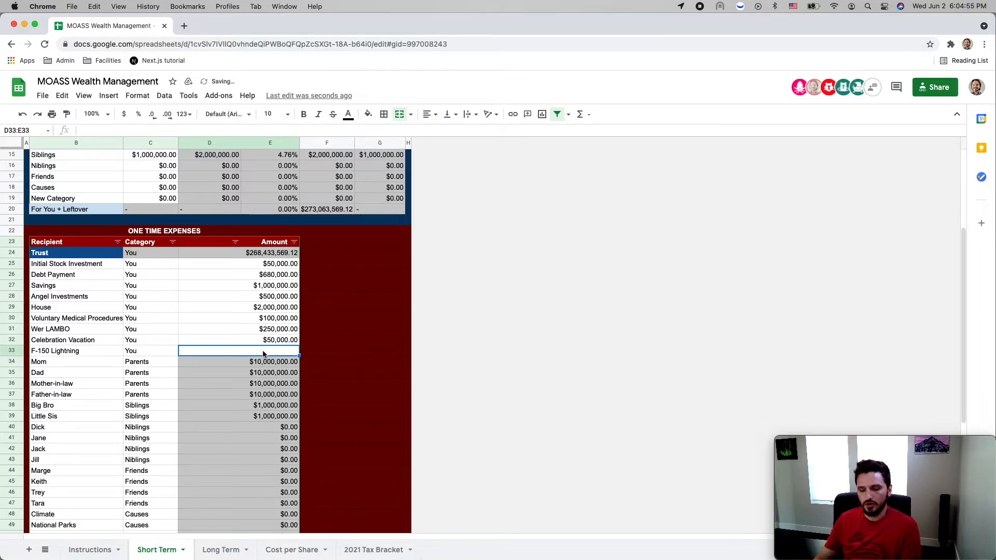
Set the F-150 Lightning amount to $90000
{"action": "type", "text": "$"}
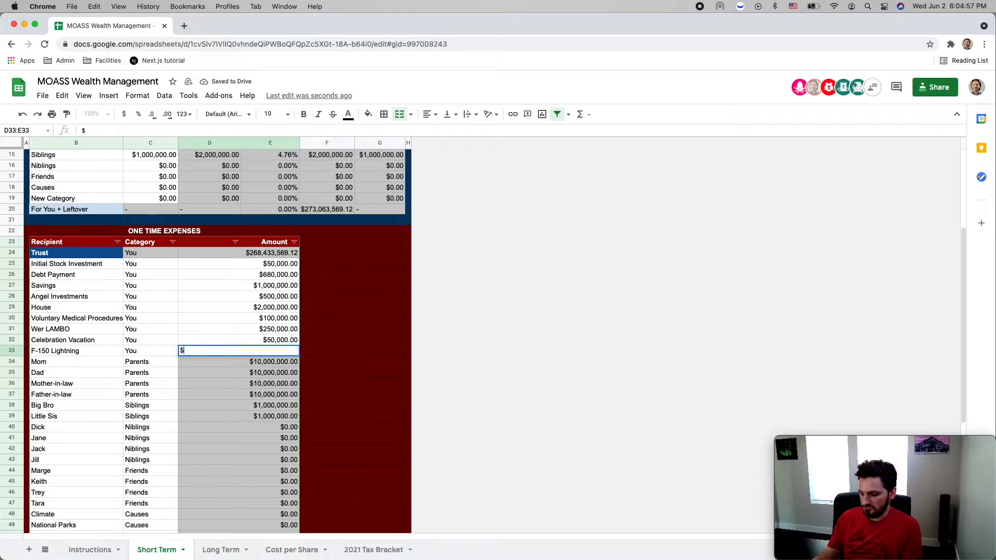
{"action": "type", "text": "900"}
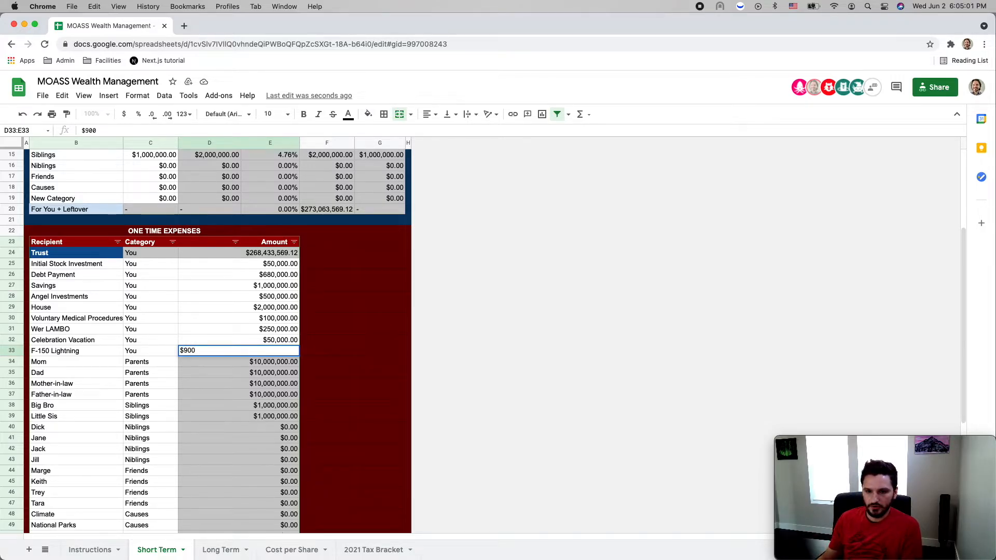
{"action": "type", "text": "00"}
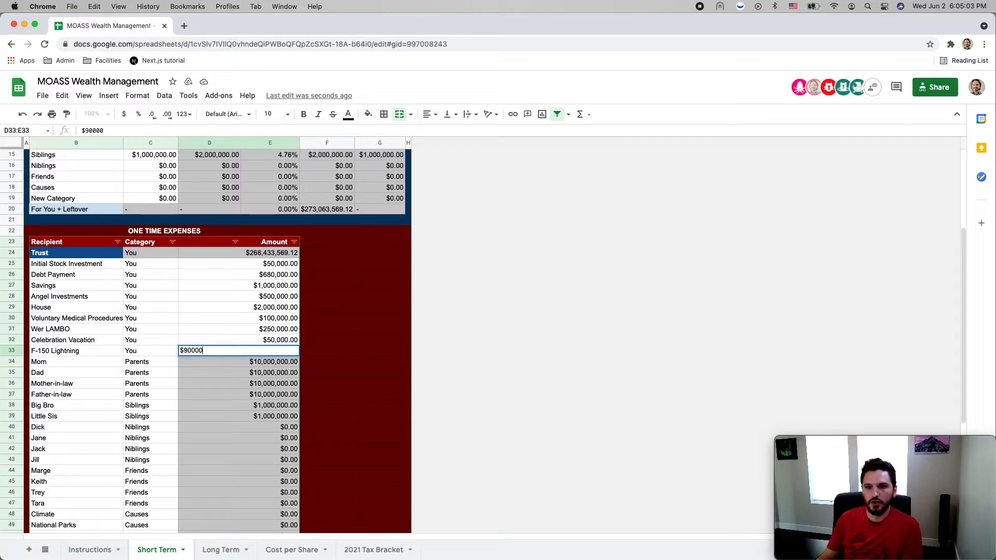
{"action": "scroll", "coordinate": [242, 295], "scroll_direction": "up", "scroll_amount": 1}
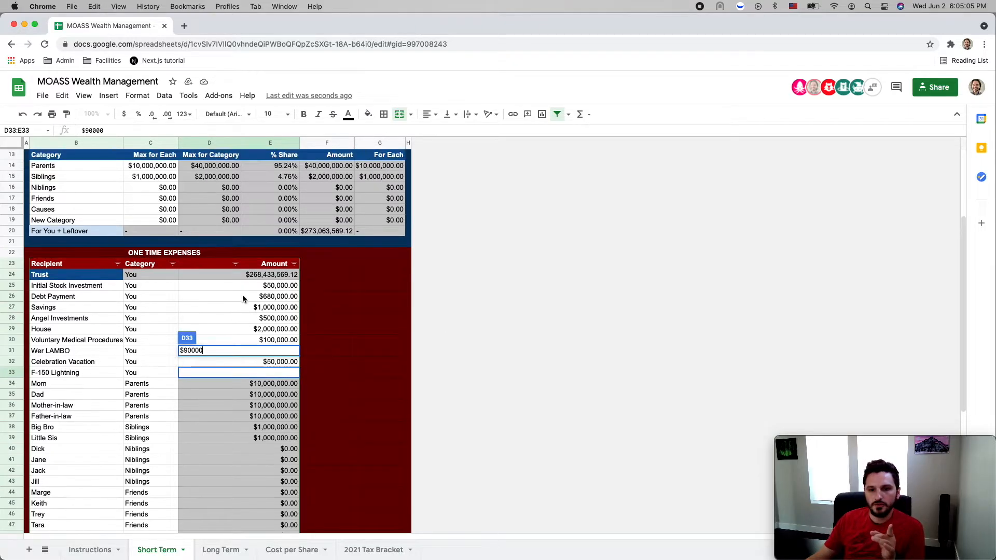
{"action": "scroll", "coordinate": [242, 295], "scroll_direction": "down", "scroll_amount": 1}
{"action": "scroll", "coordinate": [242, 294], "scroll_direction": "down", "scroll_amount": 1}
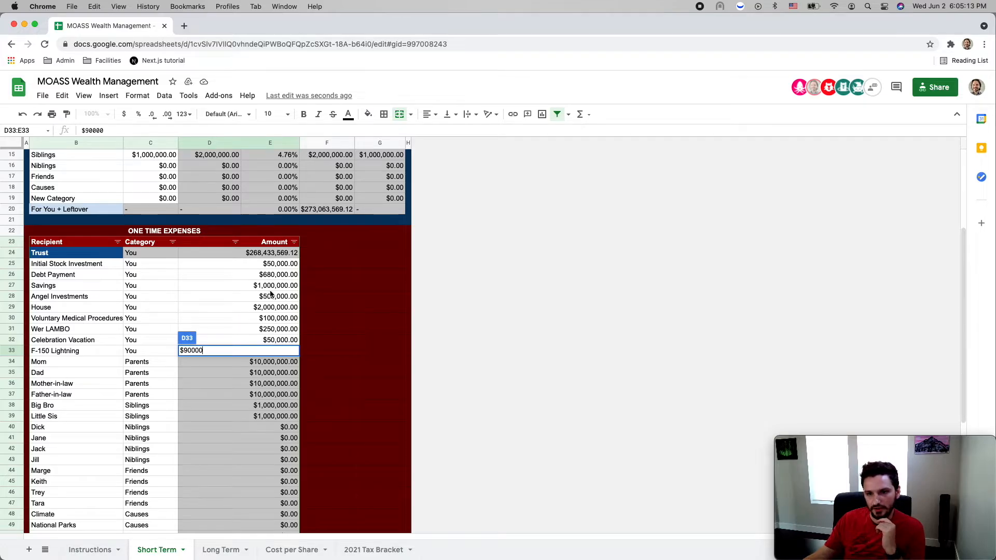
{"action": "key", "text": "Return"}
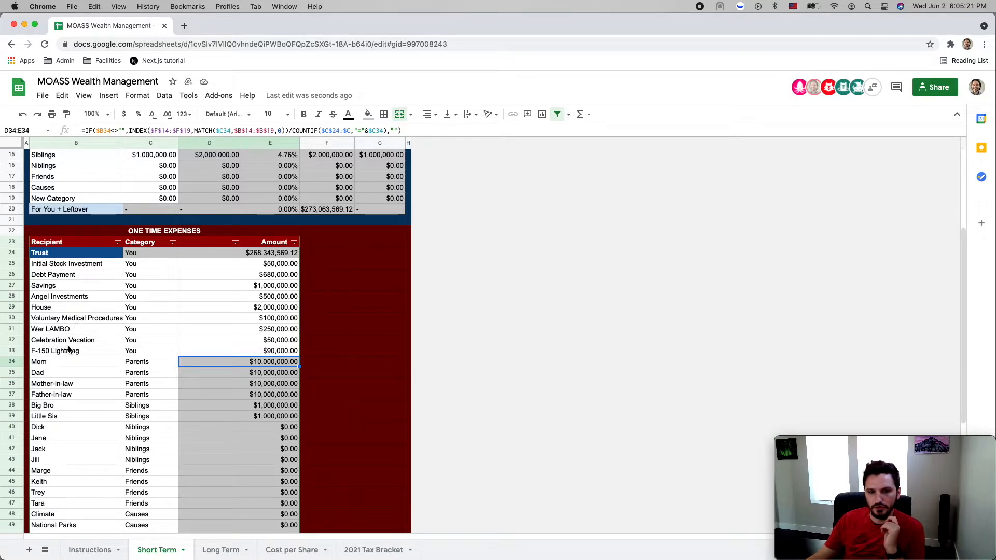
Review the One Time Expenses recipients, from the manually entered personal expenses to the formula-driven amounts of the other categories
{"action": "left_click", "coordinate": [62, 267]}
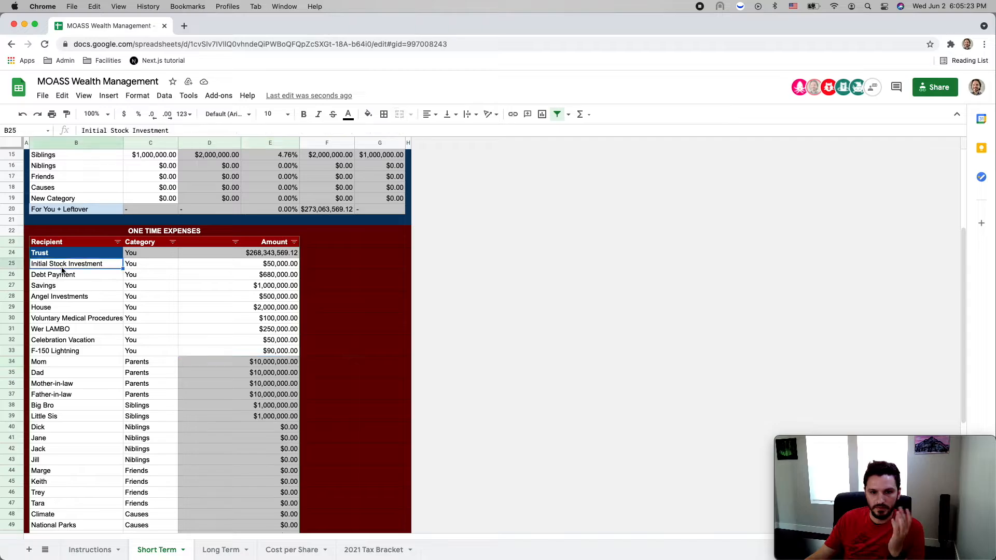
{"action": "left_click", "coordinate": [63, 275]}
{"action": "left_click", "coordinate": [62, 298]}
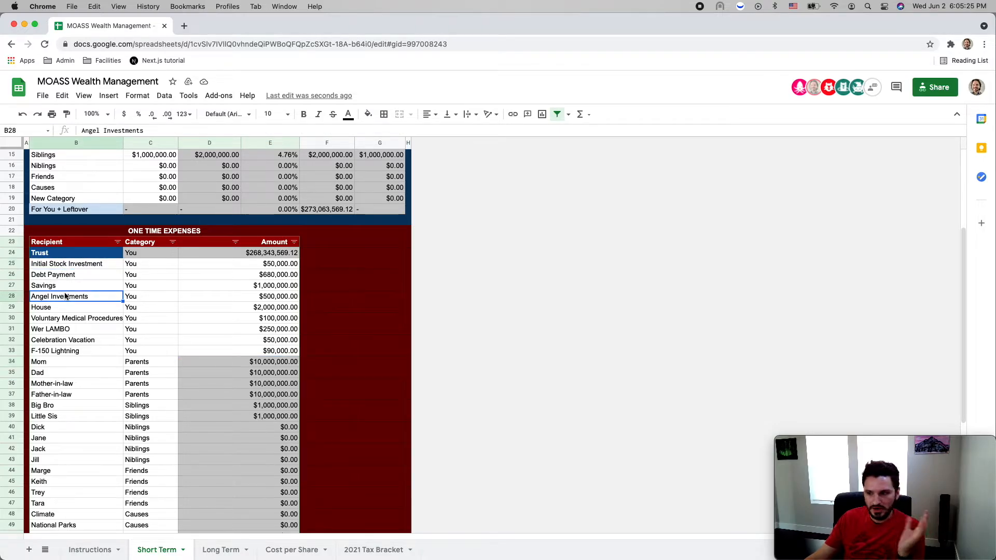
{"action": "scroll", "coordinate": [124, 325], "scroll_direction": "down", "scroll_amount": 3}
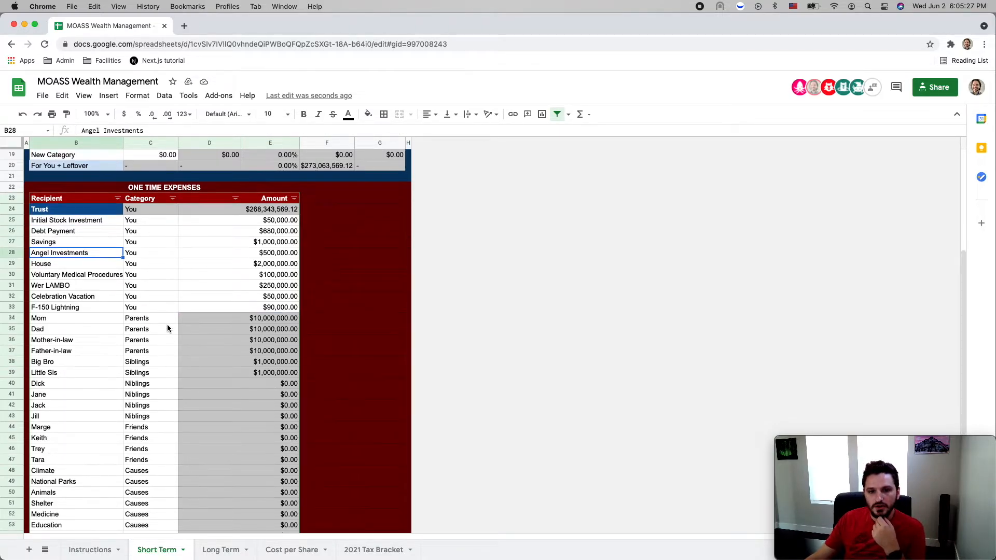
{"action": "scroll", "coordinate": [124, 326], "scroll_direction": "down", "scroll_amount": 3}
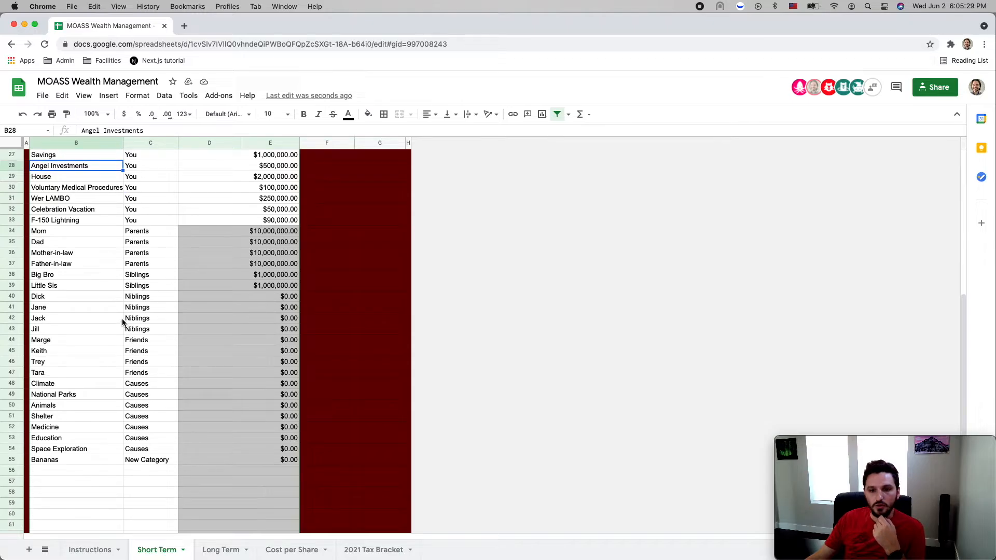
{"action": "scroll", "coordinate": [67, 235], "scroll_direction": "up", "scroll_amount": 8}
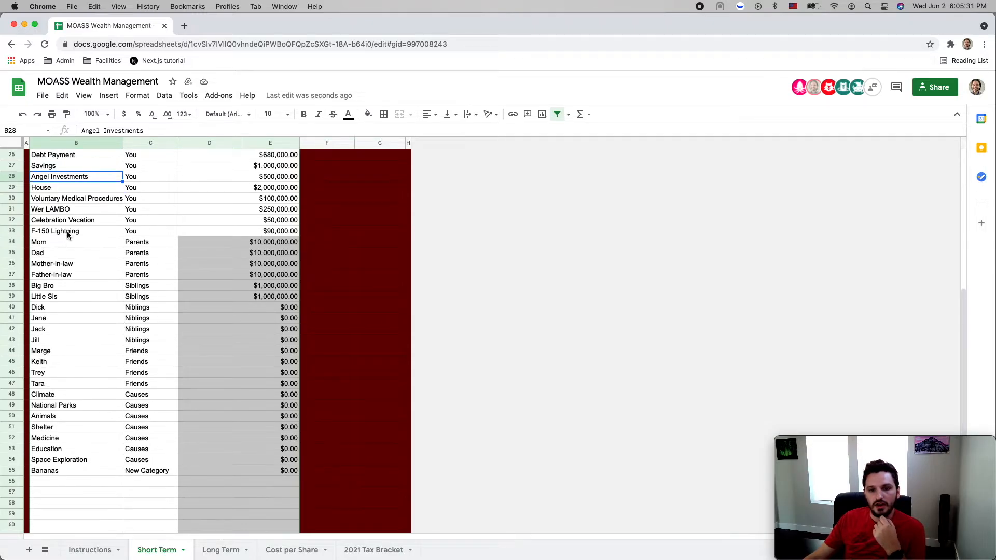
{"action": "scroll", "coordinate": [139, 358], "scroll_direction": "down", "scroll_amount": 6}
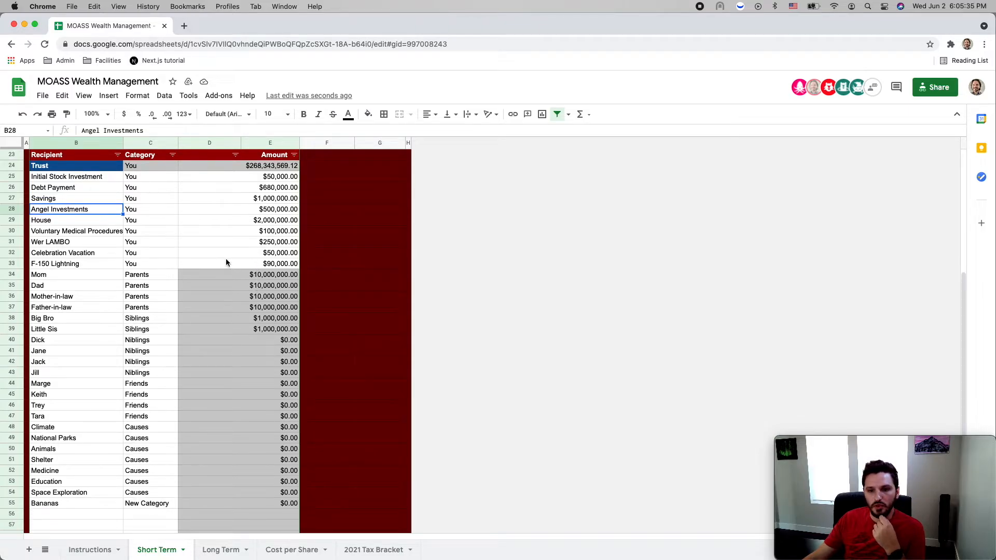
{"action": "left_click", "coordinate": [213, 277]}
{"action": "left_click", "coordinate": [221, 316]}
{"action": "scroll", "coordinate": [220, 315], "scroll_direction": "down", "scroll_amount": 3}
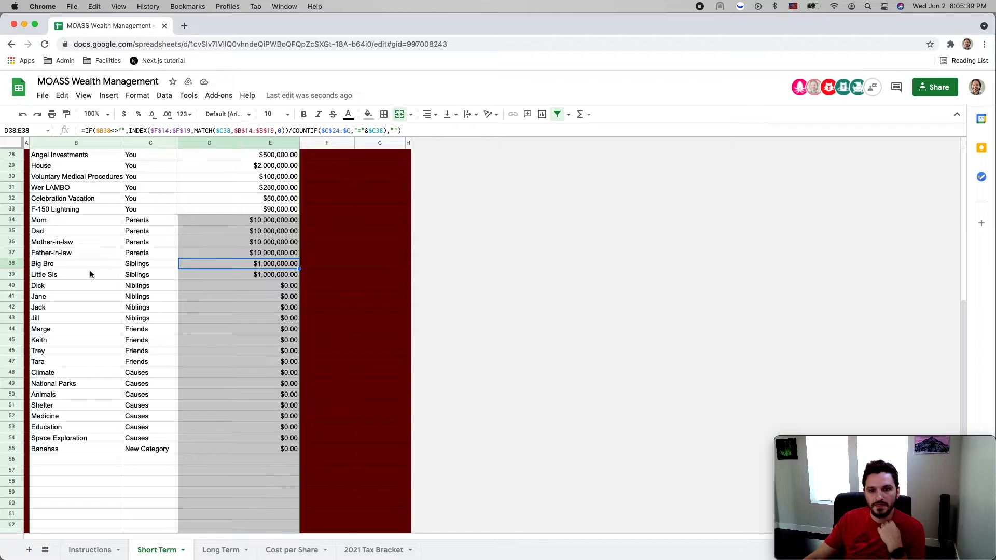
{"action": "left_click", "coordinate": [104, 308]}
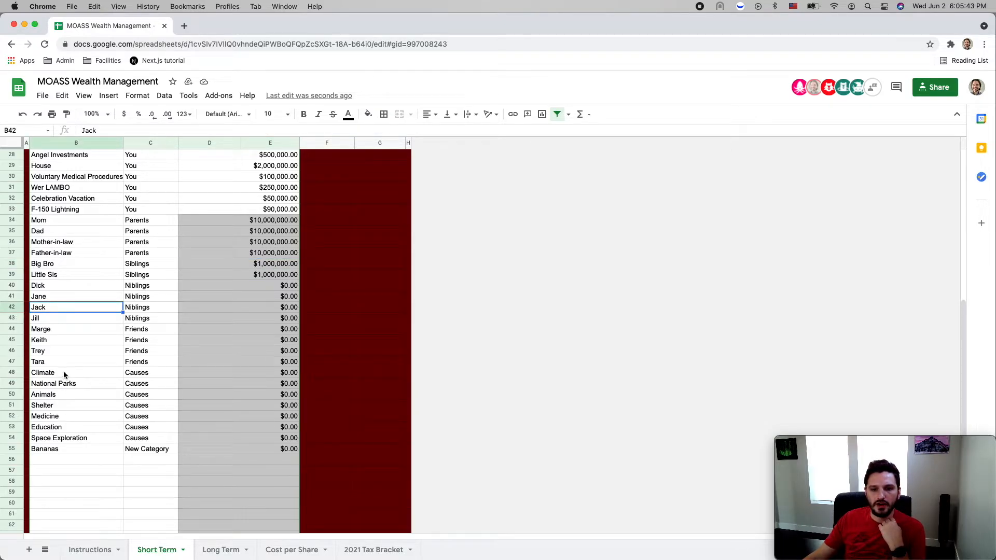
Add a new recipient's full name in the first empty row below Bananas and assign the category Friends
{"action": "left_click", "coordinate": [59, 462]}
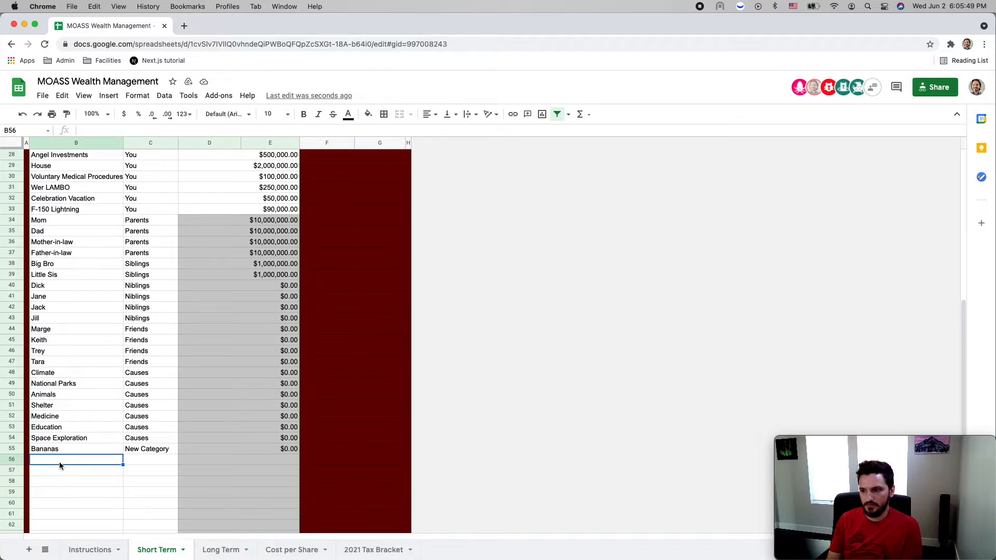
{"action": "type", "text": "Fro"}
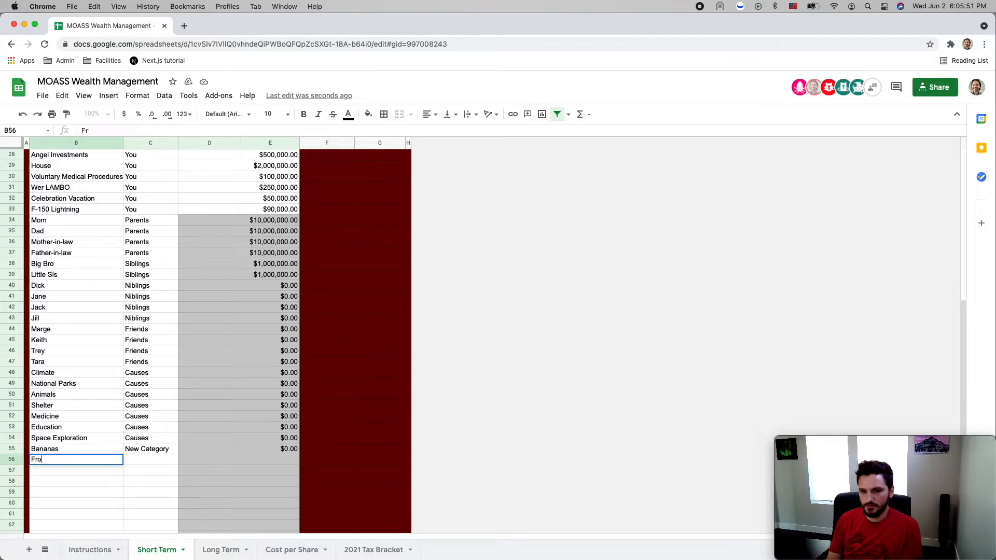
{"action": "type", "text": "thgarth Bo"}
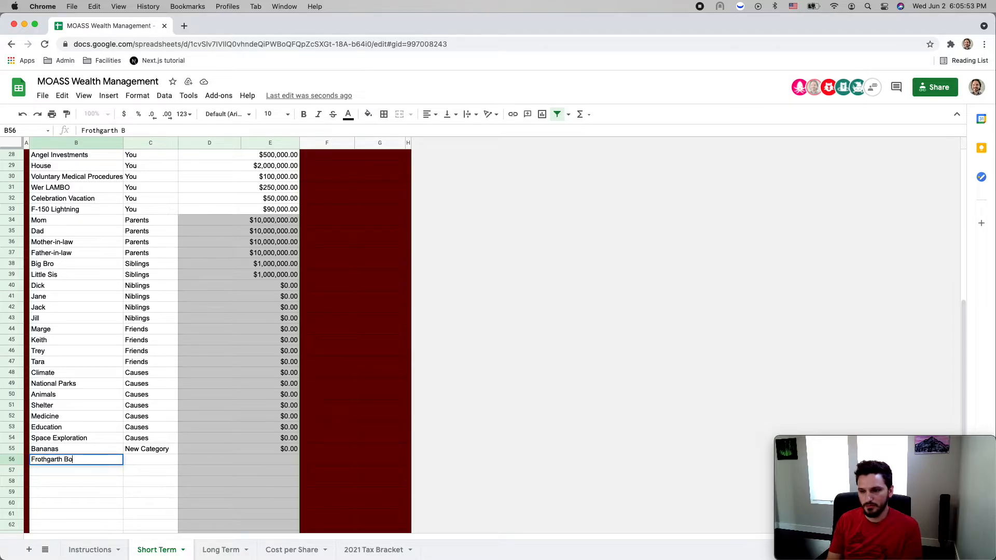
{"action": "type", "text": "okman III"}
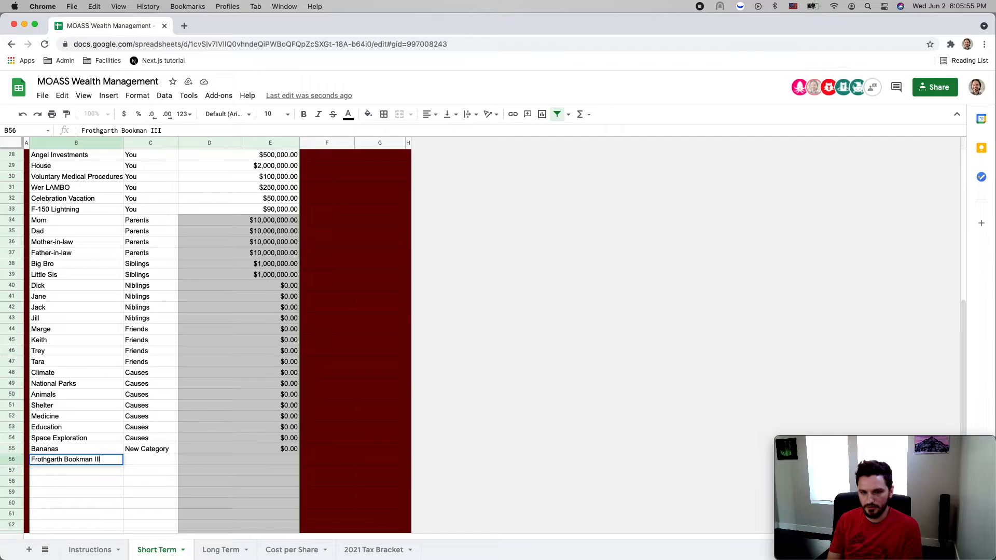
{"action": "key", "text": "Tab"}
{"action": "type", "text": "Friends"}
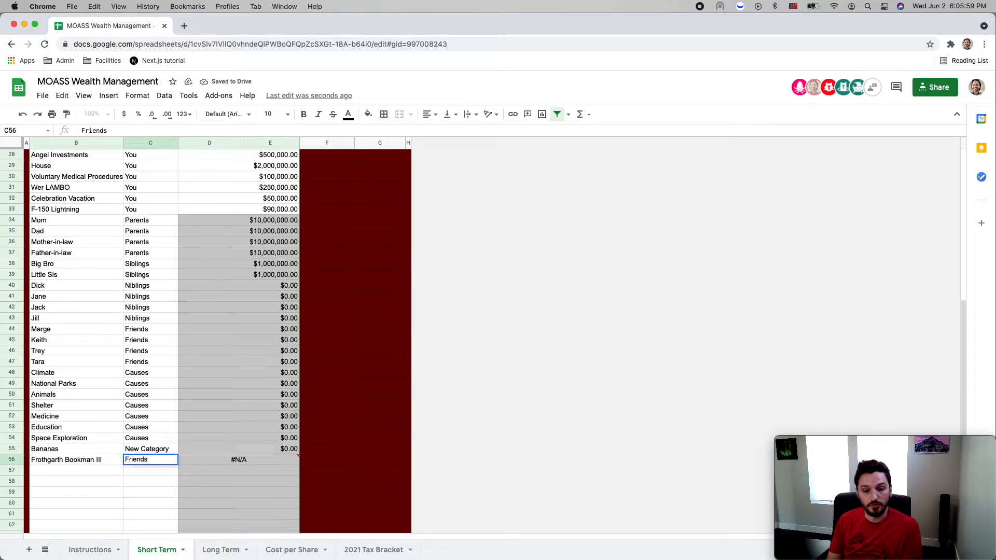
{"action": "key", "text": "Tab"}
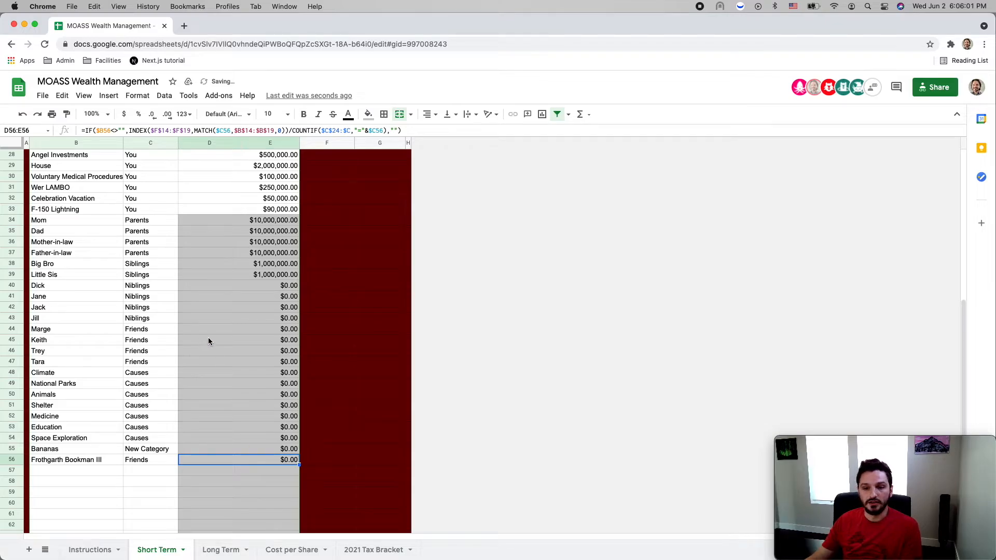
Set the Max for Each value of the Friends category in the Share table to 1,000
{"action": "scroll", "coordinate": [208, 341], "scroll_direction": "up", "scroll_amount": 5}
{"action": "left_click", "coordinate": [143, 278]}
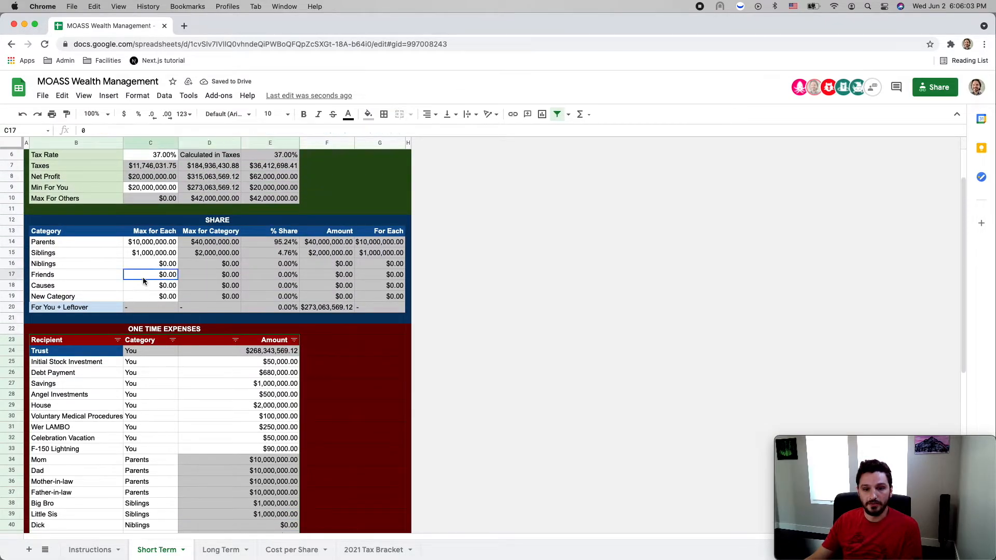
{"action": "type", "text": "1,000"}
{"action": "key", "text": "Return"}
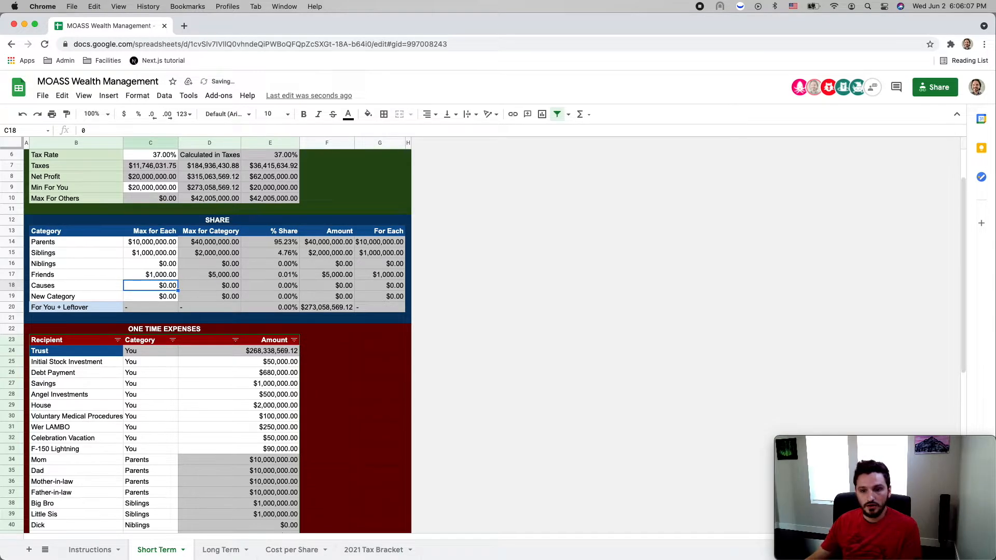
Compare the categories and amounts of the existing Friends recipients with those of the new recipient below Bananas
{"action": "scroll", "coordinate": [207, 337], "scroll_direction": "down", "scroll_amount": 5}
{"action": "scroll", "coordinate": [164, 321], "scroll_direction": "down", "scroll_amount": 2}
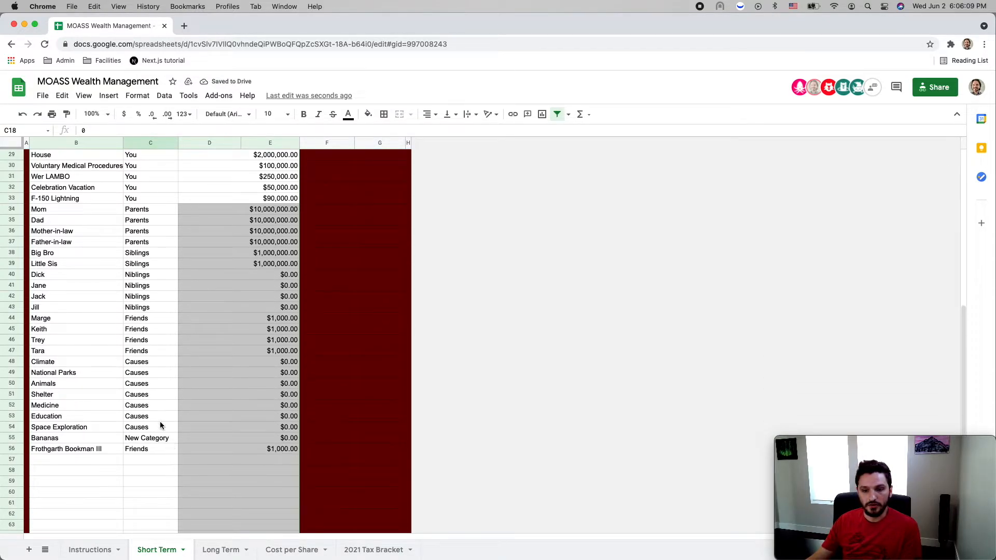
{"action": "left_click_drag", "start_coordinate": [131, 324], "coordinate": [138, 348]}
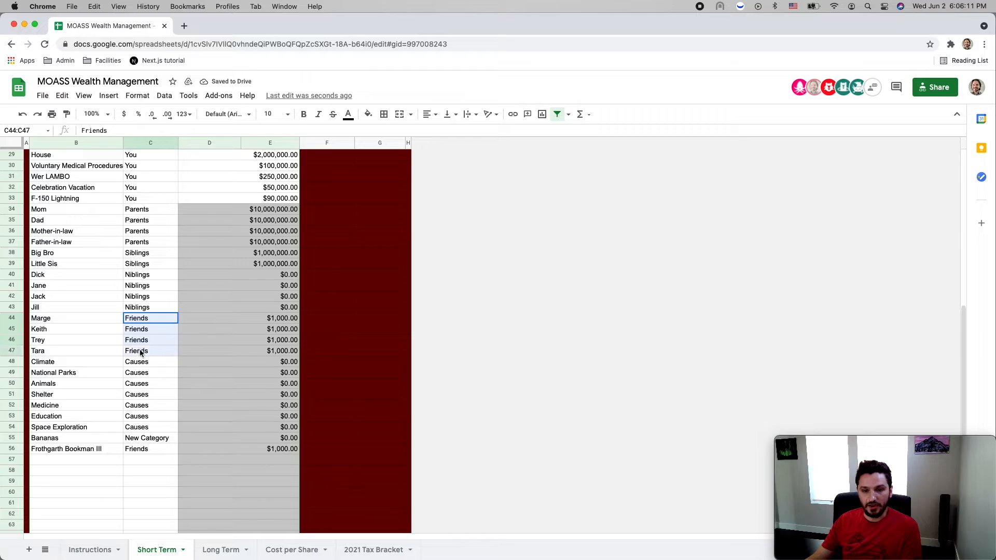
{"action": "left_click_drag", "start_coordinate": [280, 319], "coordinate": [278, 359]}
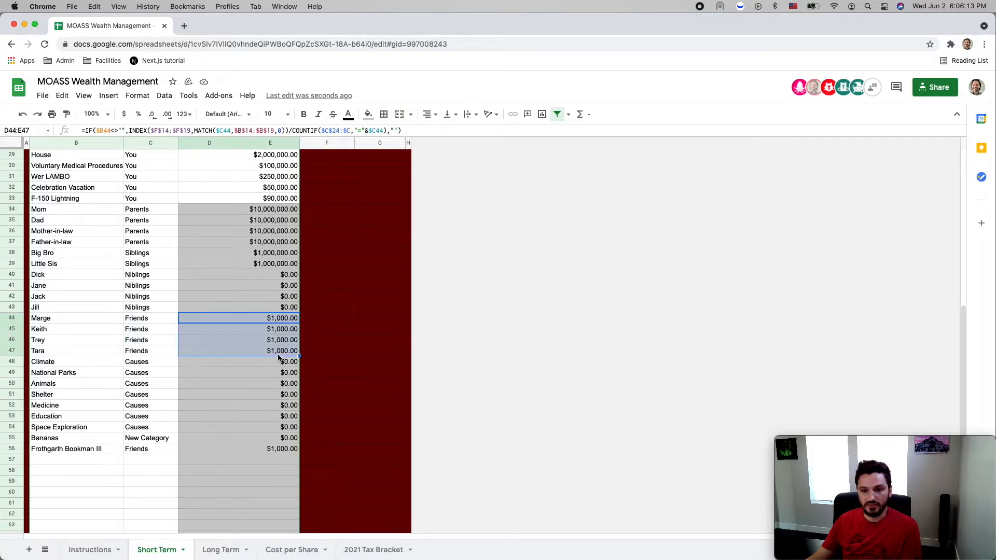
{"action": "left_click_drag", "start_coordinate": [144, 322], "coordinate": [139, 351]}
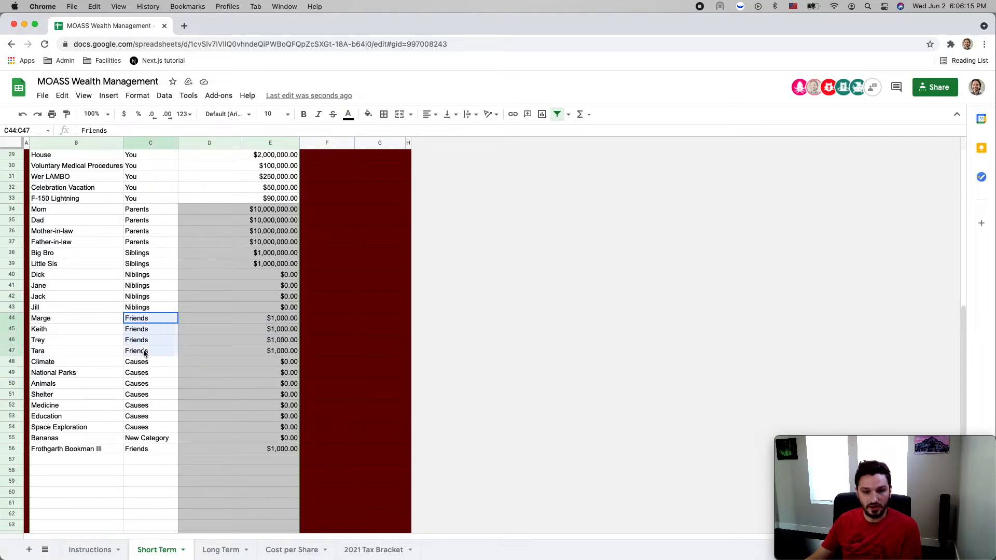
{"action": "left_click", "coordinate": [136, 452]}
{"action": "left_click_drag", "start_coordinate": [160, 318], "coordinate": [158, 351]}
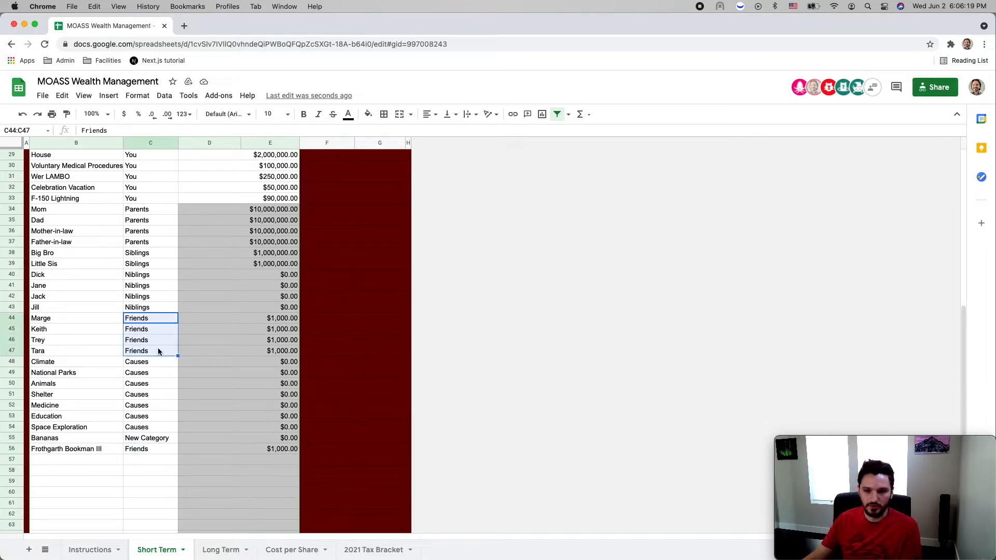
{"action": "left_click", "coordinate": [161, 445]}
{"action": "left_click", "coordinate": [288, 449]}
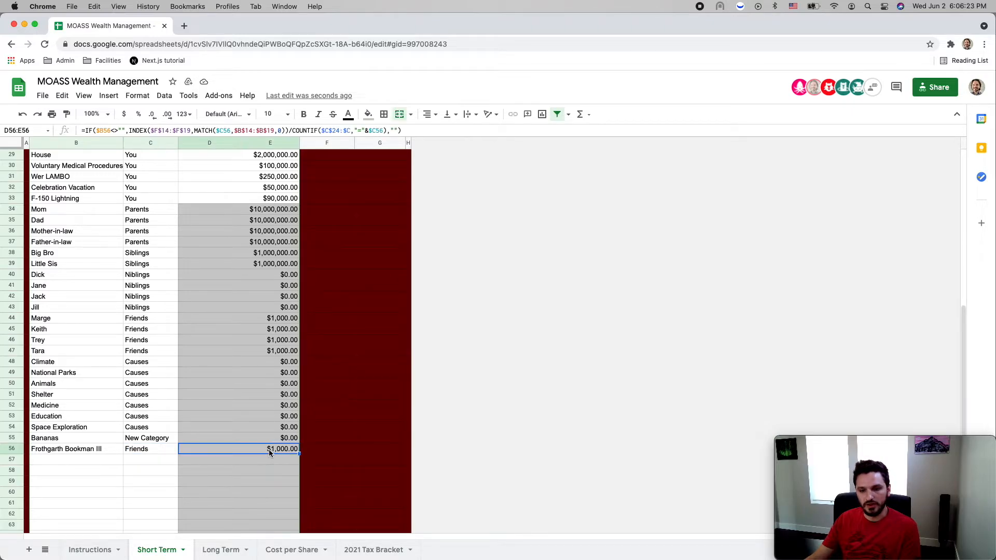
Insert a row below row 64 at the end of One Time Expenses and merge its cells D65 and E65
{"action": "scroll", "coordinate": [132, 456], "scroll_direction": "down", "scroll_amount": 2}
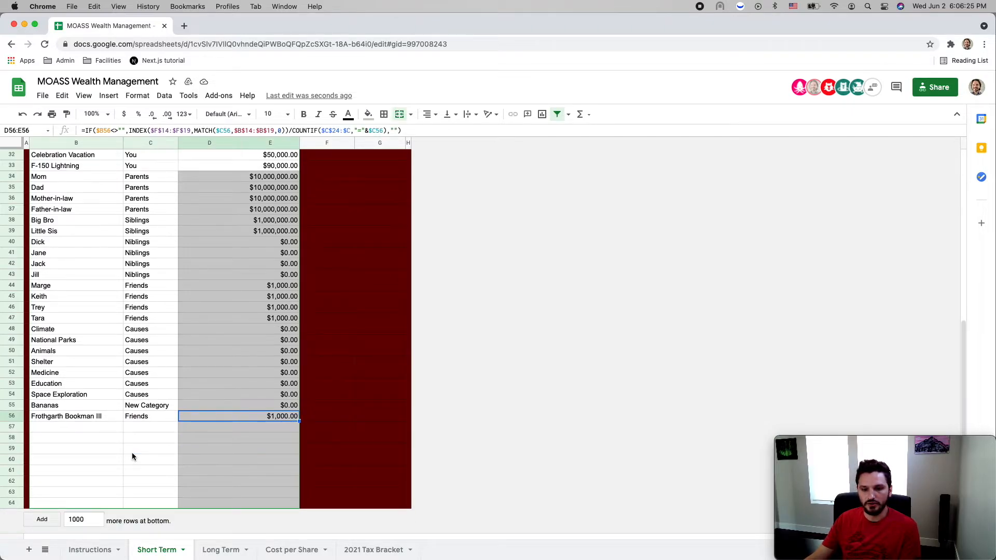
{"action": "left_click", "coordinate": [72, 490]}
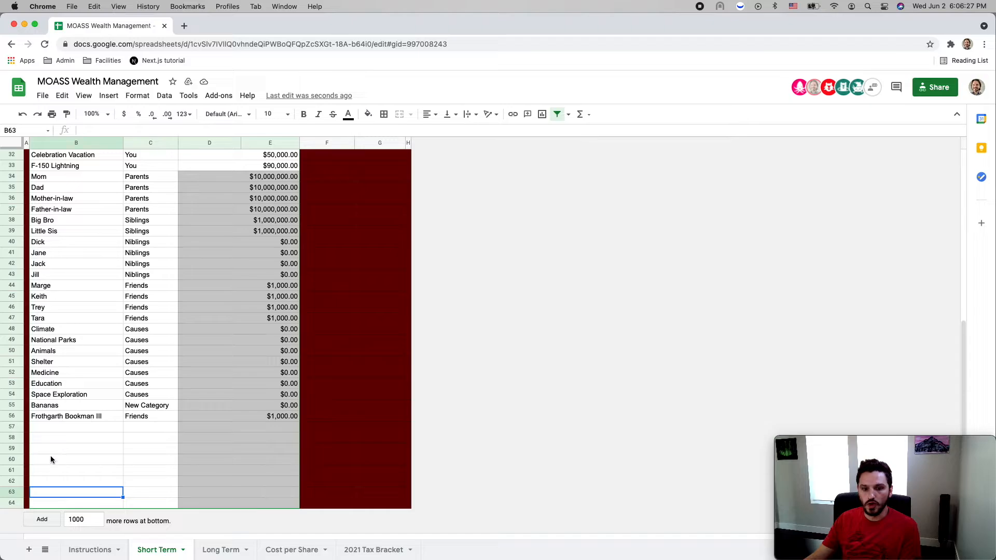
{"action": "left_click", "coordinate": [11, 499]}
{"action": "right_click", "coordinate": [11, 499]}
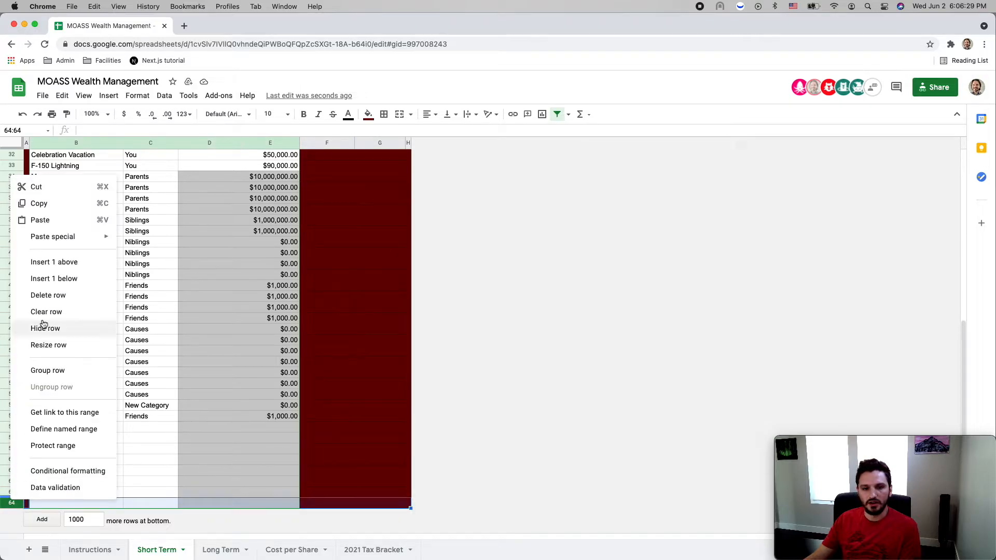
{"action": "left_click", "coordinate": [57, 279]}
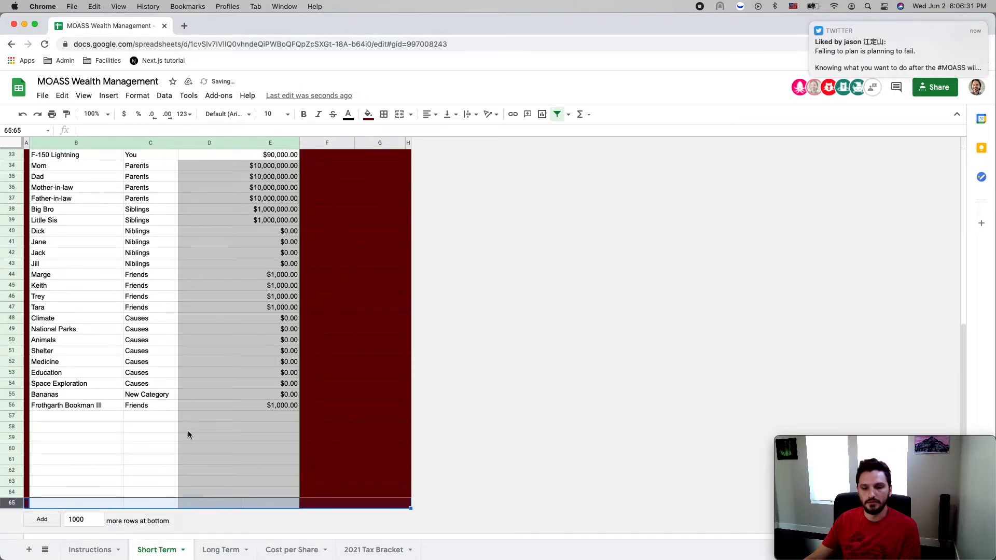
{"action": "left_click_drag", "start_coordinate": [232, 501], "coordinate": [269, 503]}
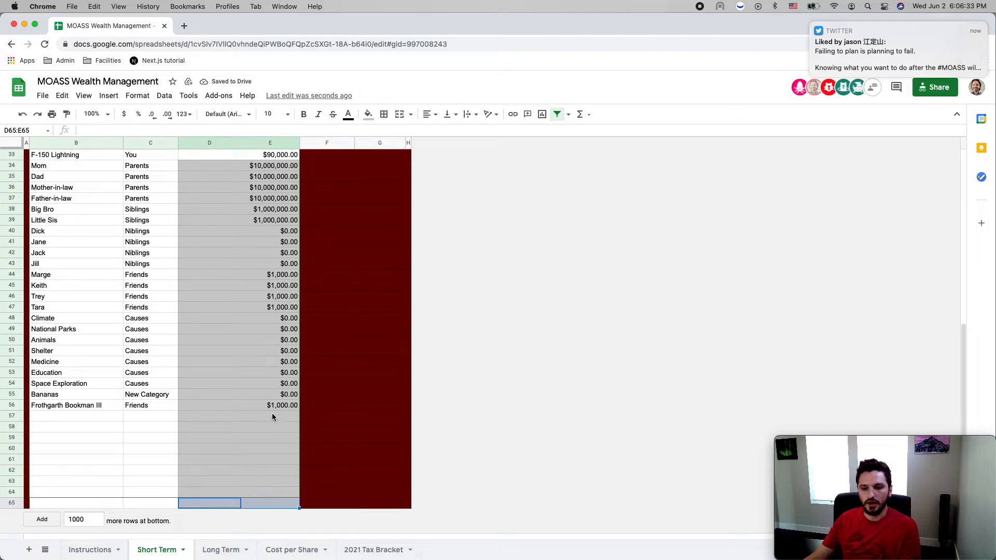
{"action": "left_click", "coordinate": [399, 114]}
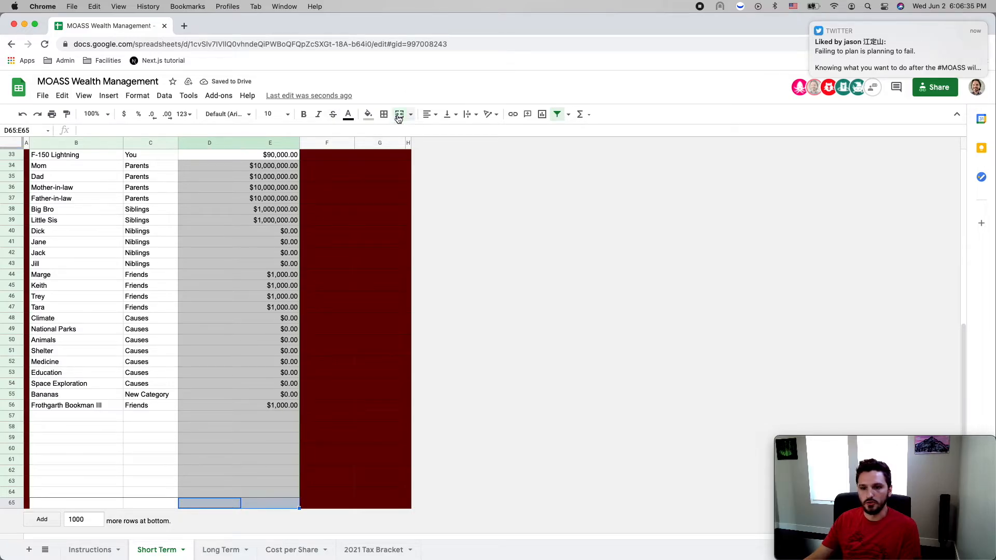
Fill the Amount formula from row 56 down through the new row 65
{"action": "left_click", "coordinate": [257, 461]}
{"action": "left_click", "coordinate": [278, 406]}
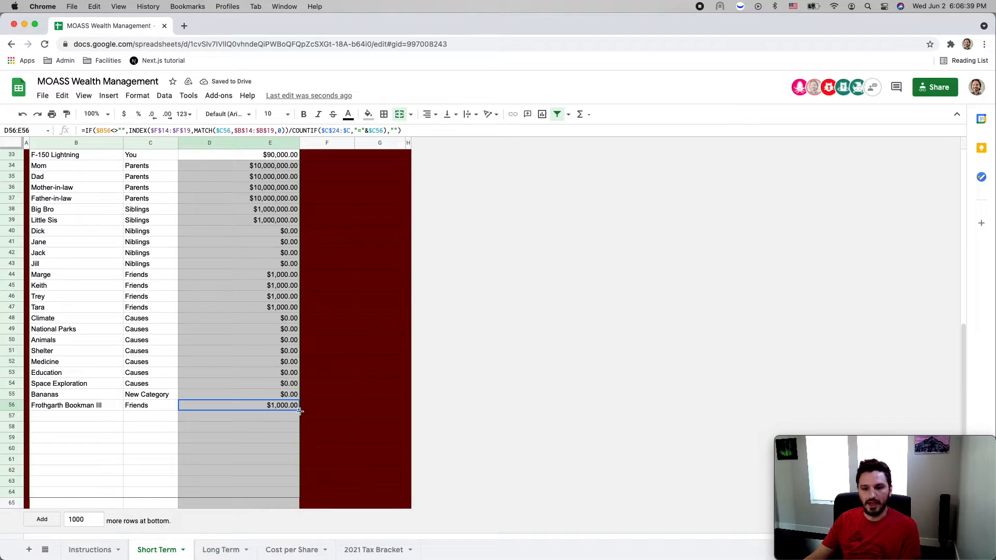
{"action": "left_click_drag", "start_coordinate": [300, 412], "coordinate": [288, 529]}
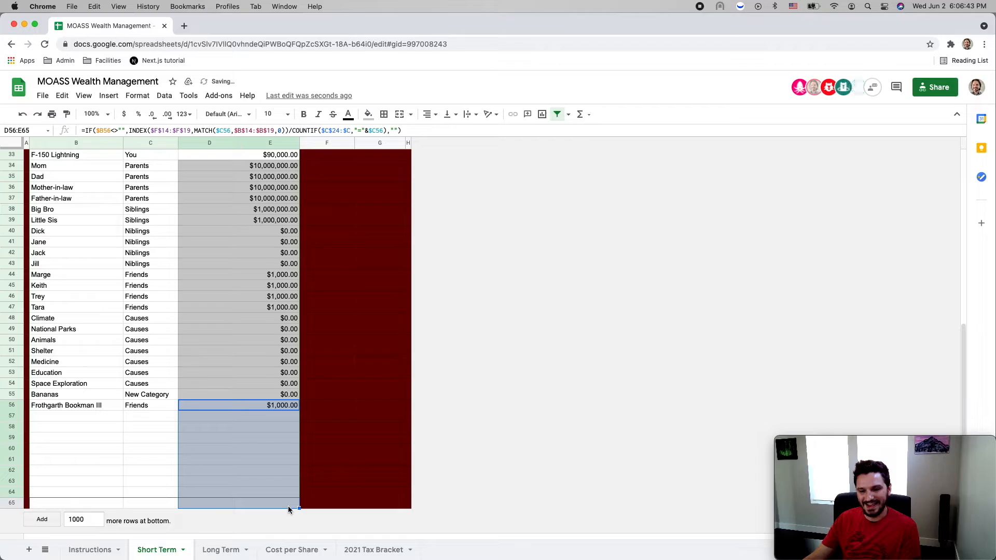
{"action": "left_click", "coordinate": [288, 506]}
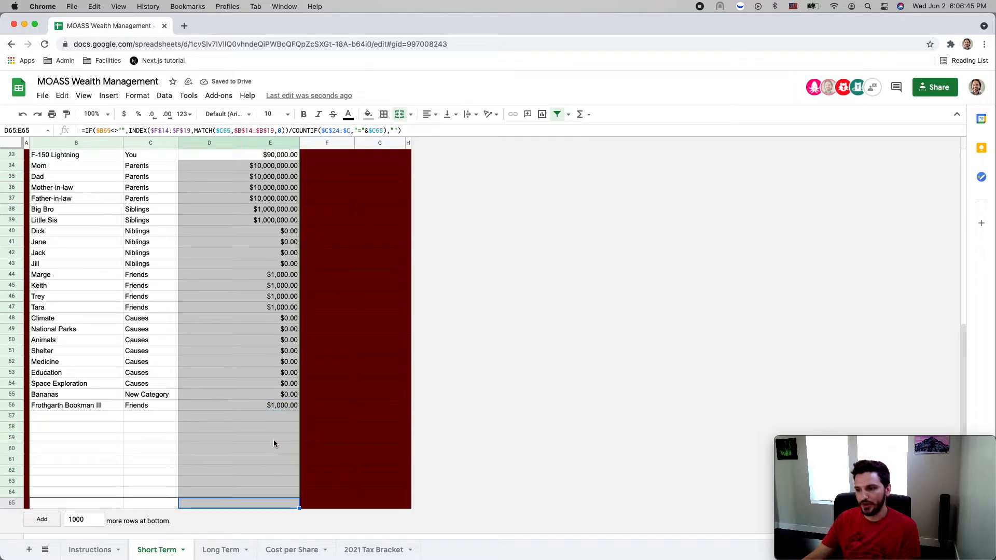
Compare the Taxes formulas of Target for You, Actual and Target for Others in the Capital table
{"action": "scroll", "coordinate": [254, 363], "scroll_direction": "up", "scroll_amount": 5}
{"action": "scroll", "coordinate": [255, 367], "scroll_direction": "up", "scroll_amount": 4}
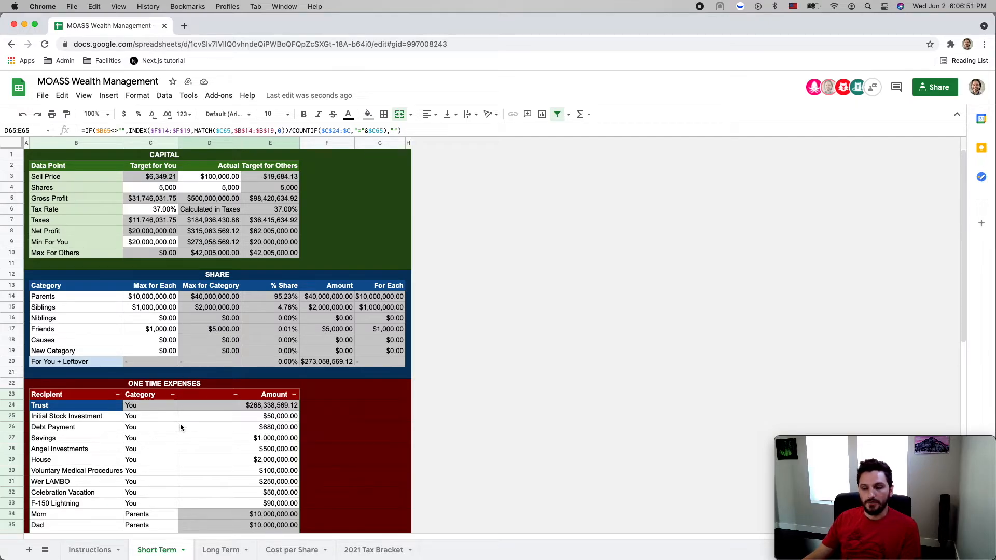
{"action": "left_click", "coordinate": [191, 222]}
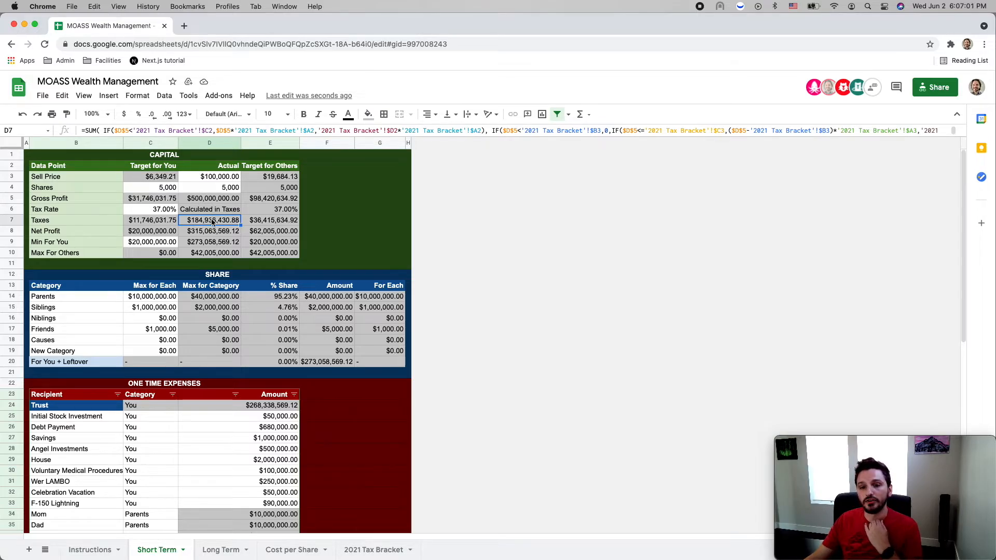
{"action": "left_click", "coordinate": [161, 221]}
{"action": "left_click", "coordinate": [13, 219]}
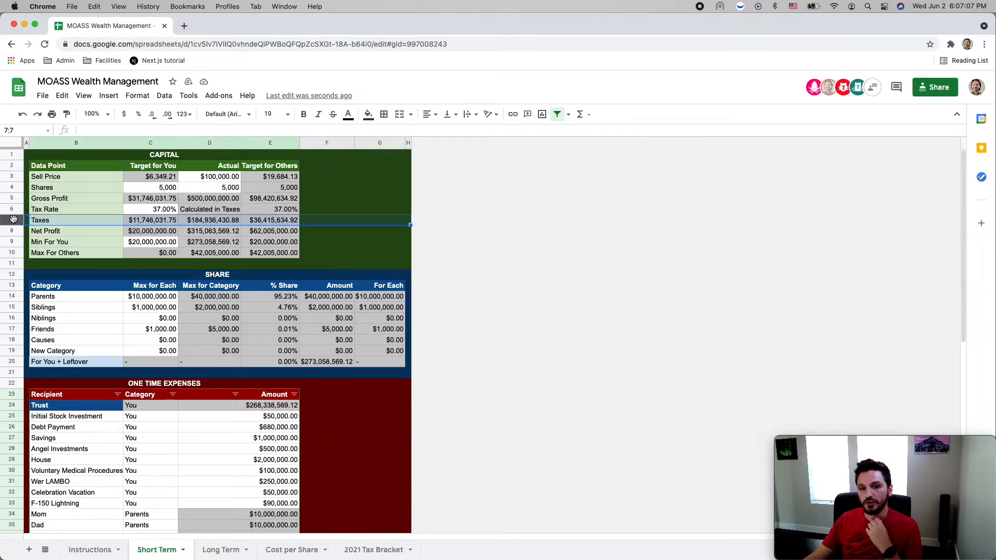
{"action": "left_click", "coordinate": [262, 224]}
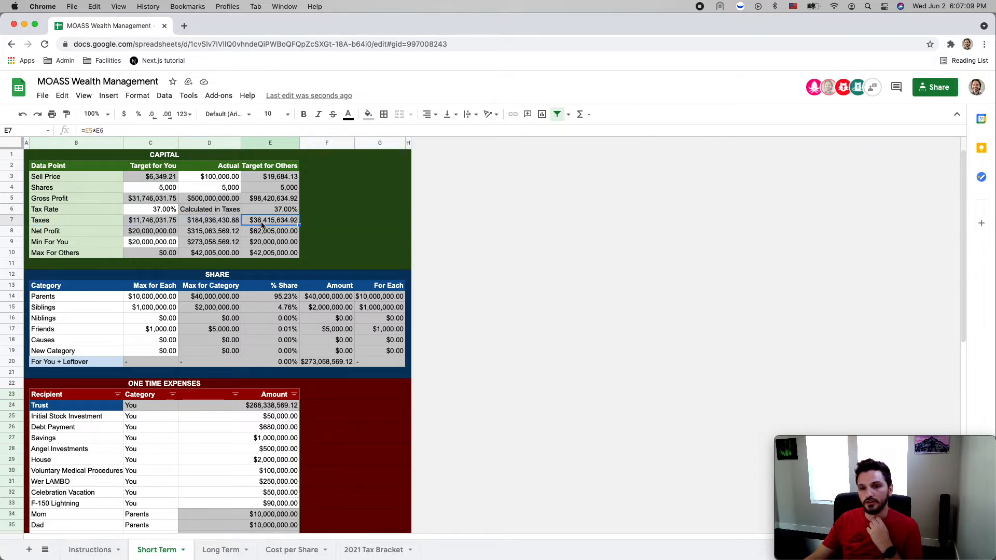
{"action": "left_click", "coordinate": [211, 225]}
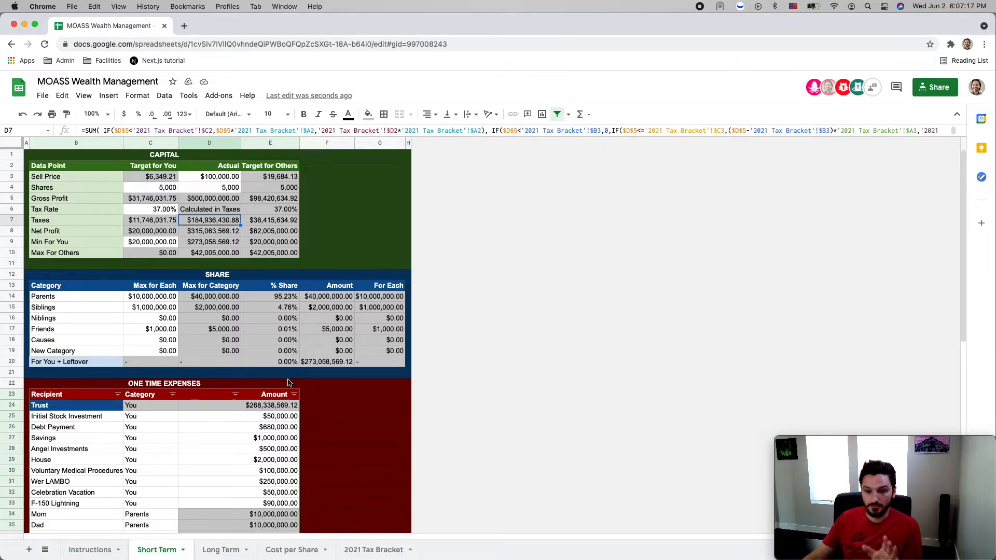
Examine the Savings section and its Trust account on the Long Term sheet, checking back against the Short Term sheet
{"action": "left_click", "coordinate": [222, 551]}
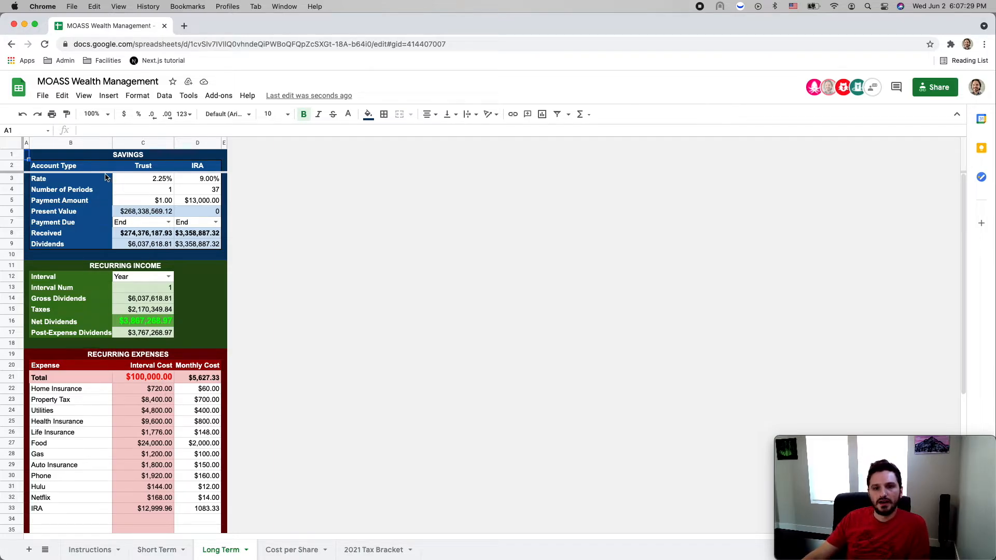
{"action": "left_click", "coordinate": [91, 156]}
{"action": "left_click", "coordinate": [88, 254], "text": "shift"}
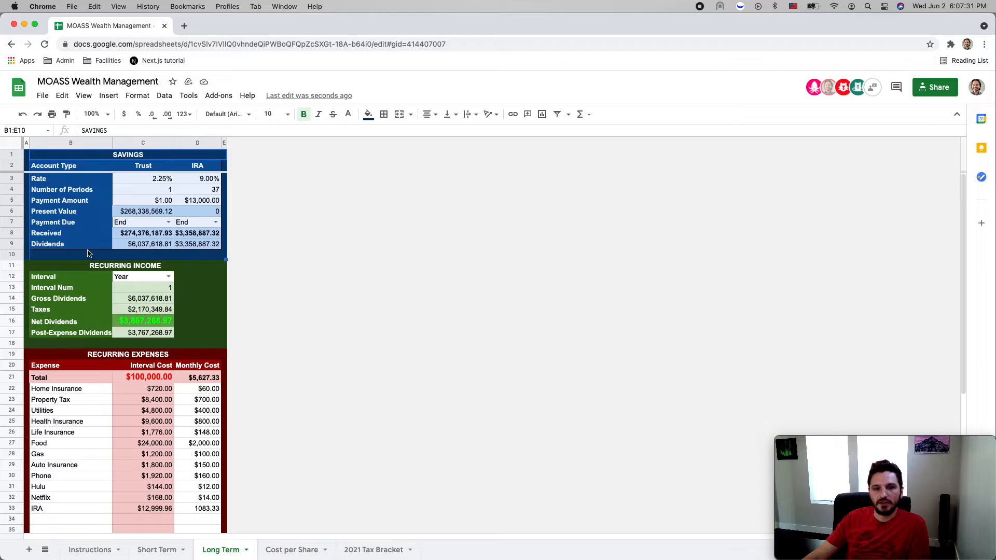
{"action": "left_click", "coordinate": [141, 169]}
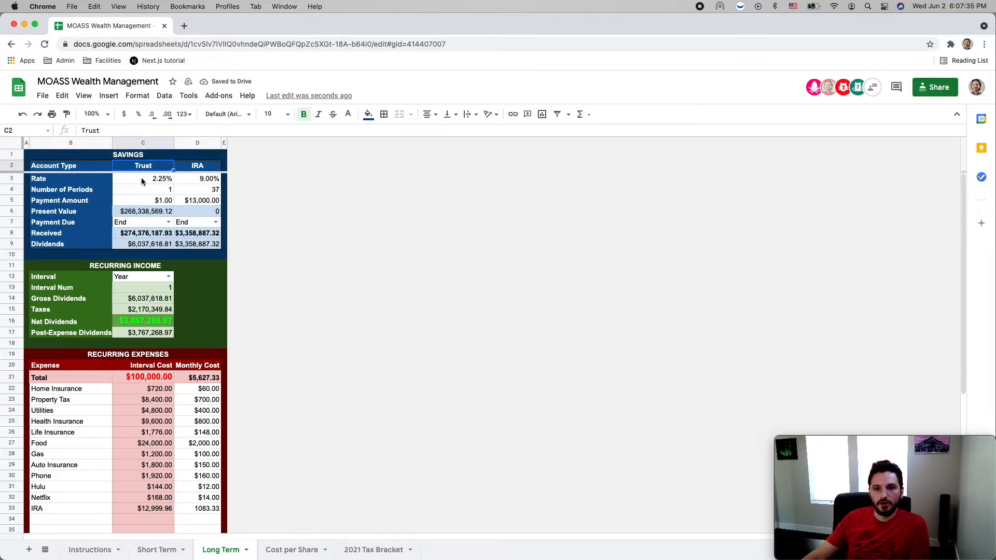
{"action": "left_click", "coordinate": [163, 548]}
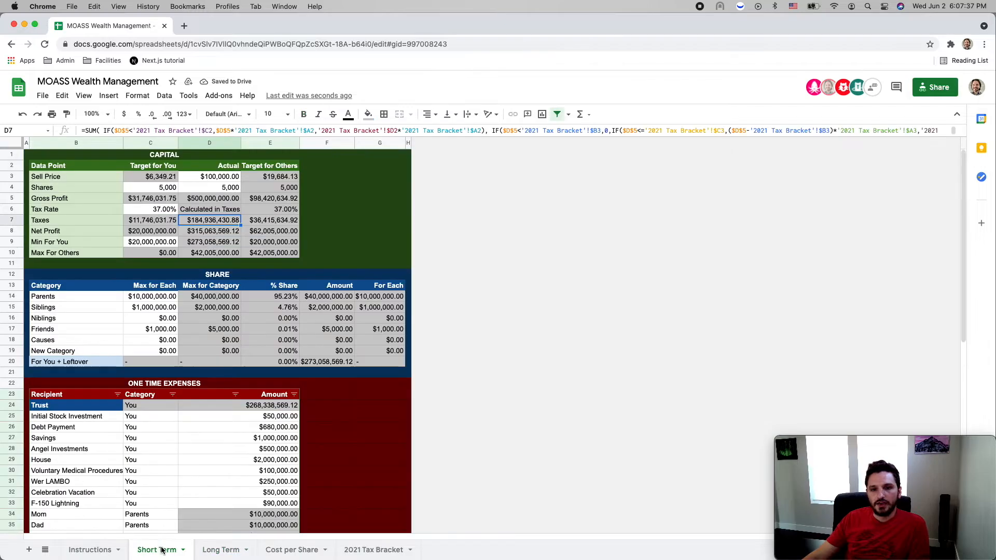
{"action": "left_click", "coordinate": [210, 550]}
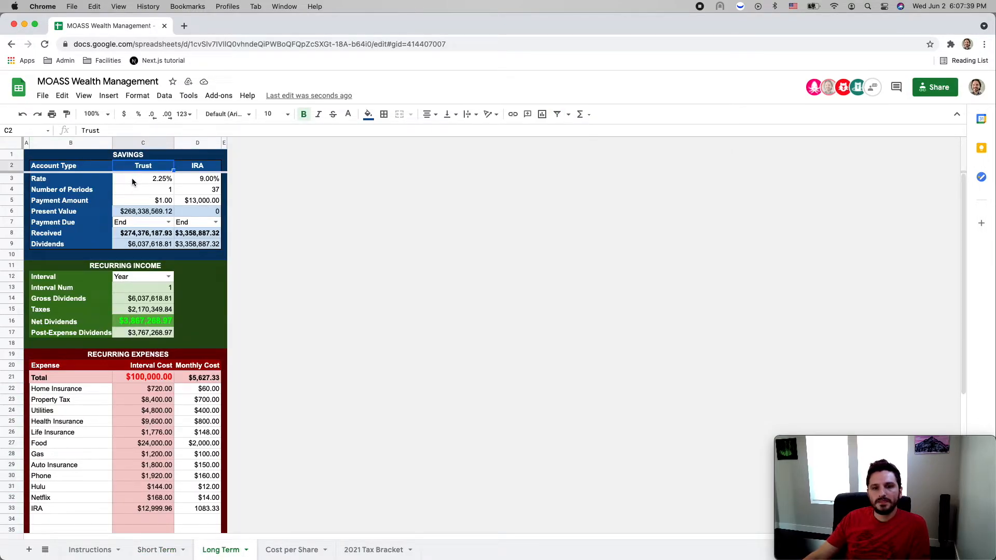
Examine the Savings rates, followed by the Trust account's Number of Periods and Payment Amount
{"action": "left_click_drag", "start_coordinate": [98, 182], "coordinate": [188, 182]}
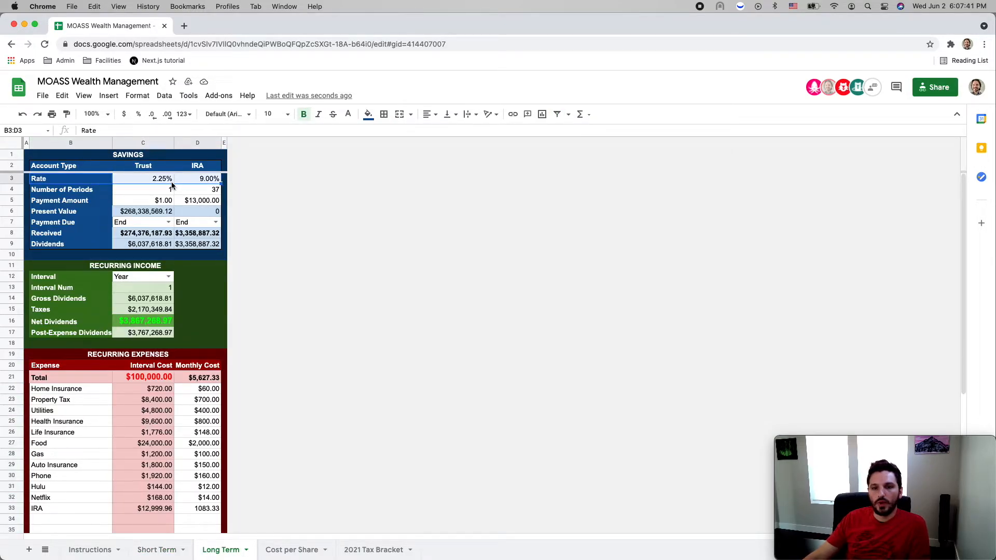
{"action": "left_click", "coordinate": [172, 182]}
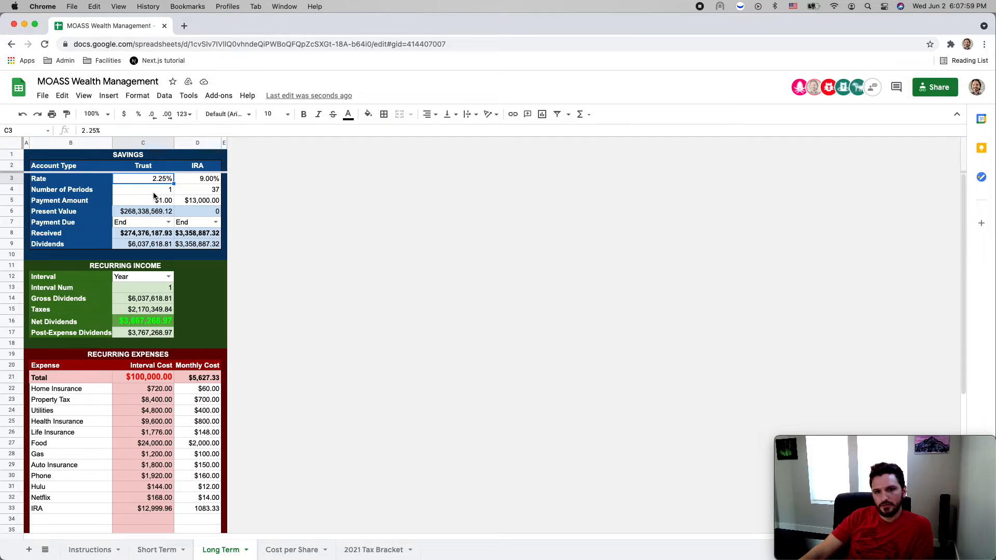
{"action": "left_click", "coordinate": [97, 190]}
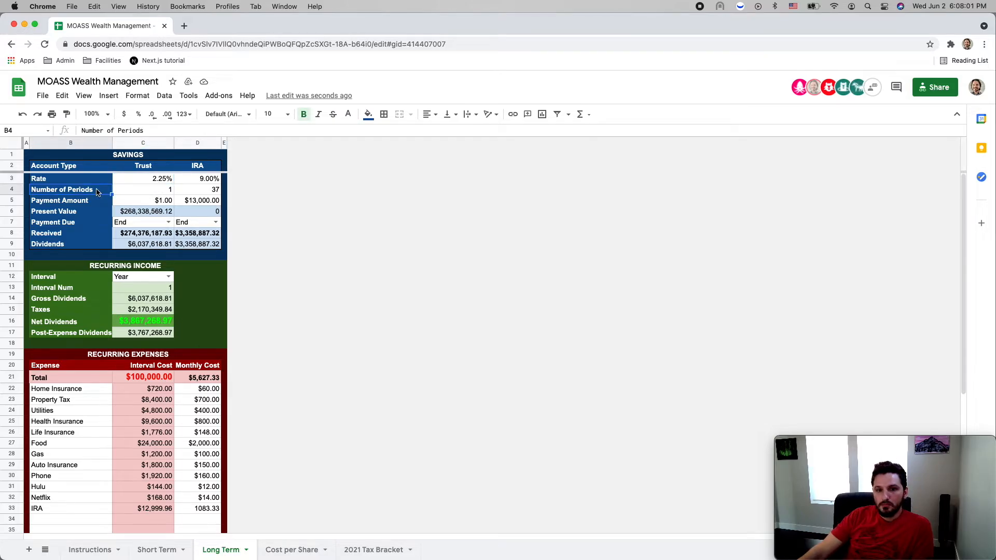
{"action": "left_click", "coordinate": [130, 192]}
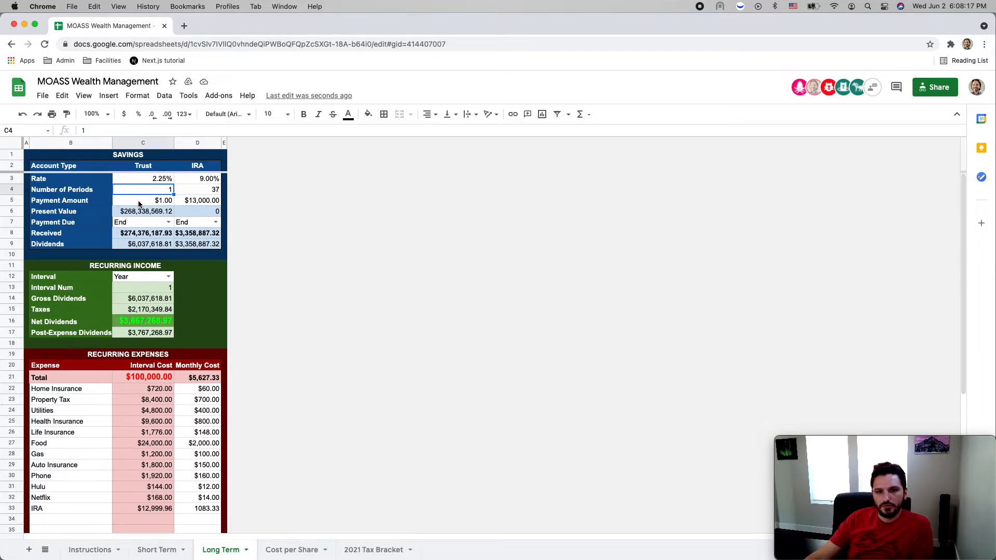
{"action": "left_click", "coordinate": [139, 203]}
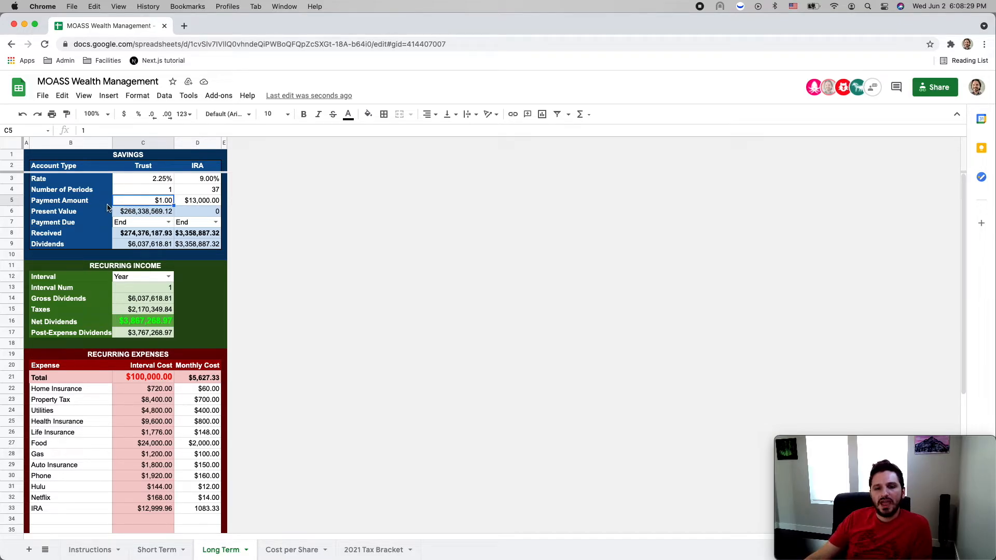
Examine the IRA account's Payment Amount, Number of Periods and Rate, comparing its payment with the Trust's
{"action": "left_click", "coordinate": [195, 204]}
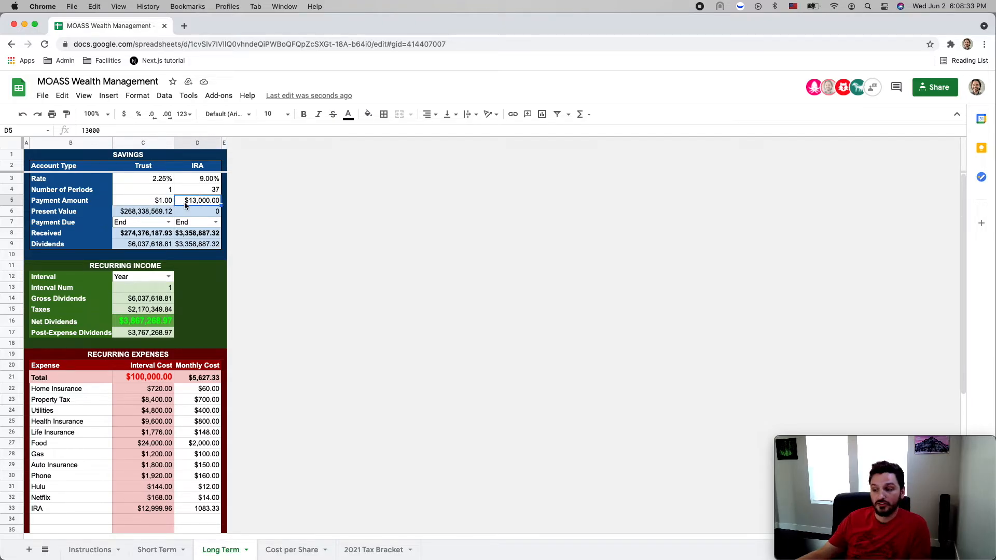
{"action": "left_click", "coordinate": [172, 204]}
{"action": "left_click", "coordinate": [196, 200]}
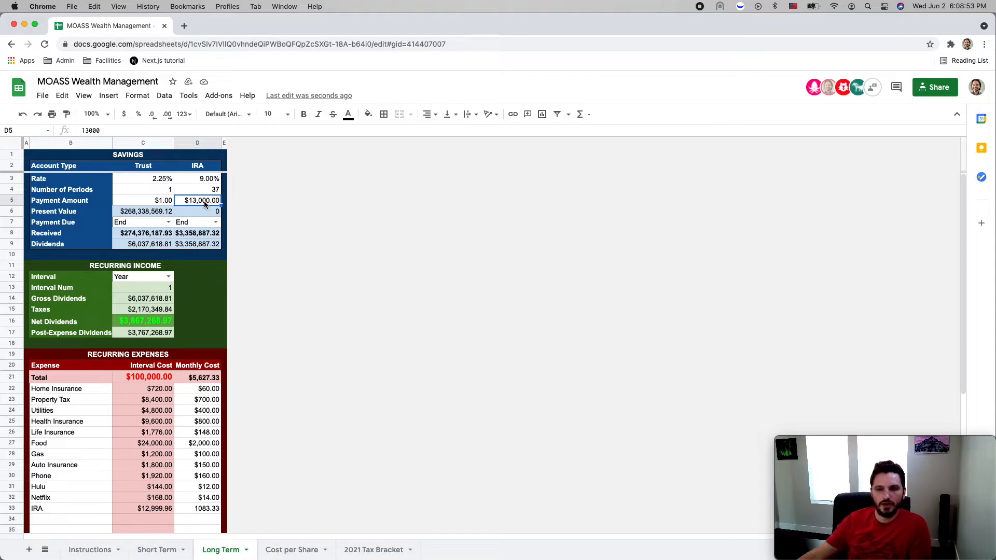
{"action": "left_click", "coordinate": [213, 193]}
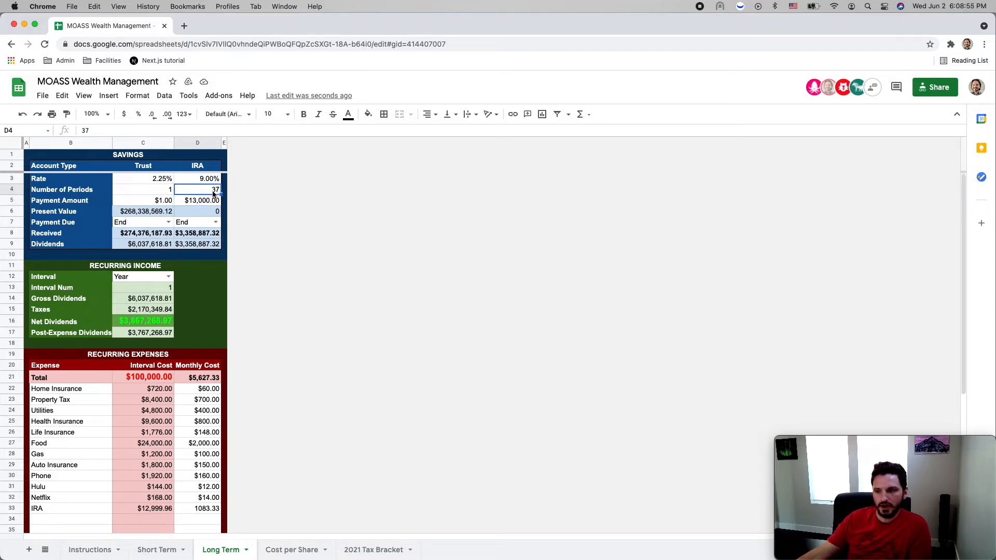
{"action": "left_click", "coordinate": [211, 182]}
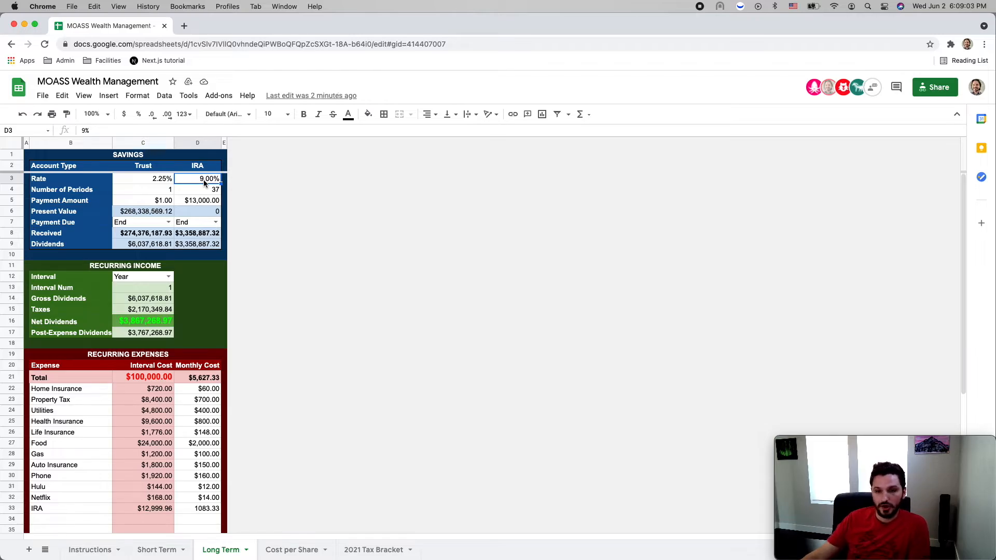
{"action": "left_click", "coordinate": [200, 203]}
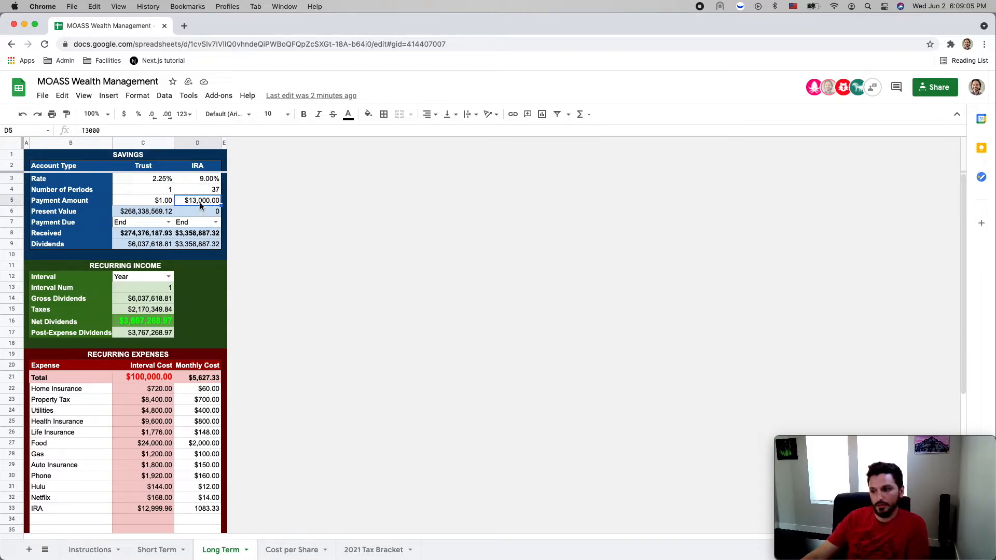
Trace the Trust's Present Value on the Long Term sheet back to the Trust amount and personal expenses on the Short Term sheet
{"action": "left_click", "coordinate": [136, 209]}
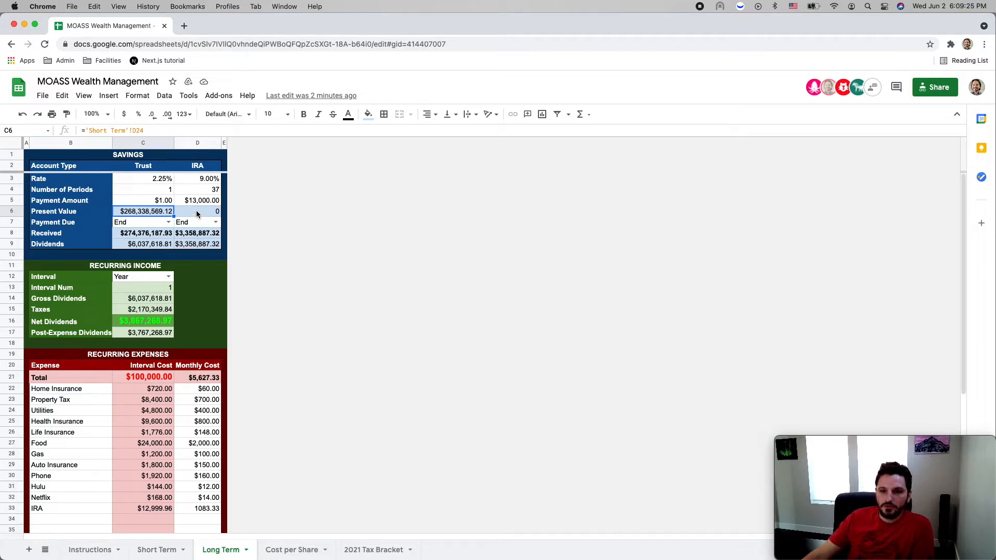
{"action": "left_click", "coordinate": [197, 211]}
{"action": "left_click", "coordinate": [157, 211]}
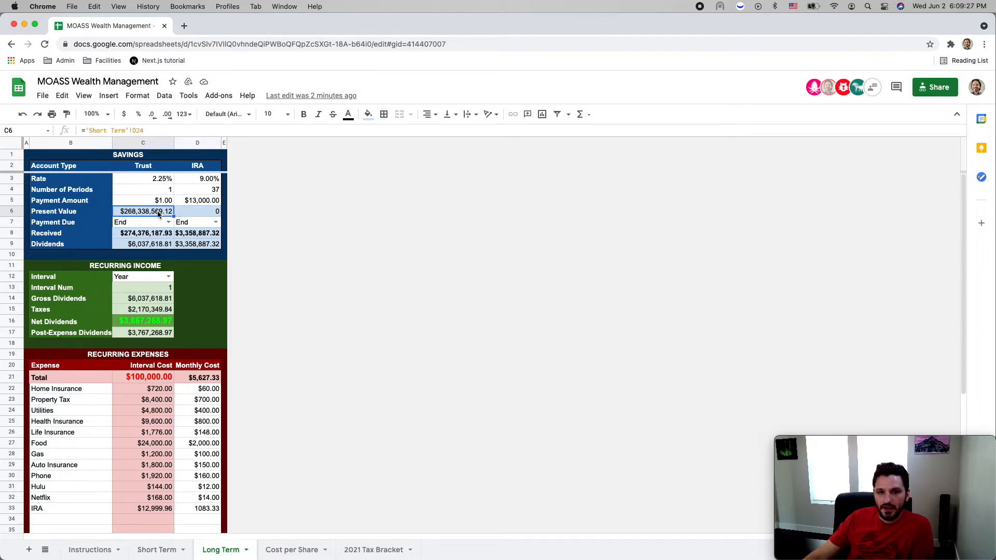
{"action": "left_click", "coordinate": [157, 550]}
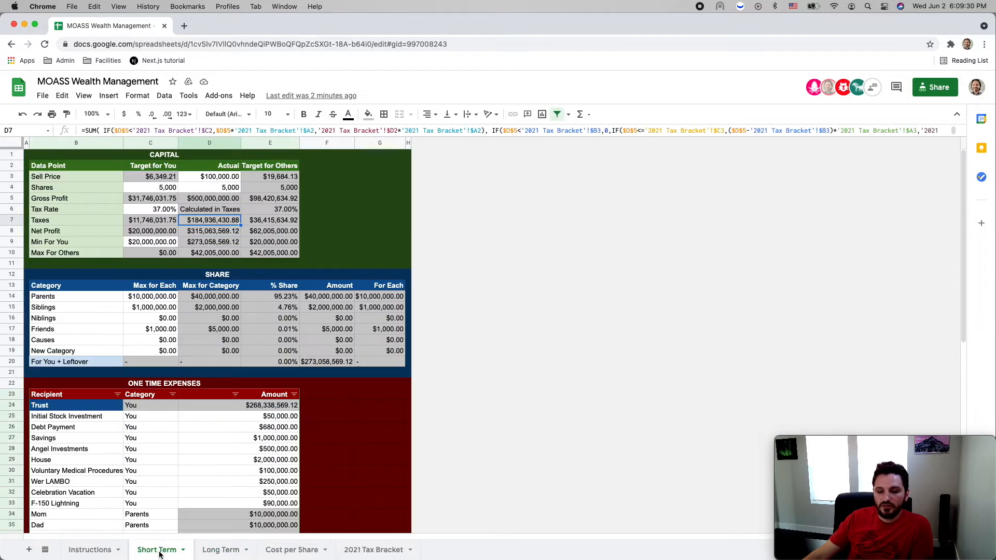
{"action": "left_click", "coordinate": [213, 403]}
{"action": "left_click", "coordinate": [55, 413]}
{"action": "left_click", "coordinate": [241, 410]}
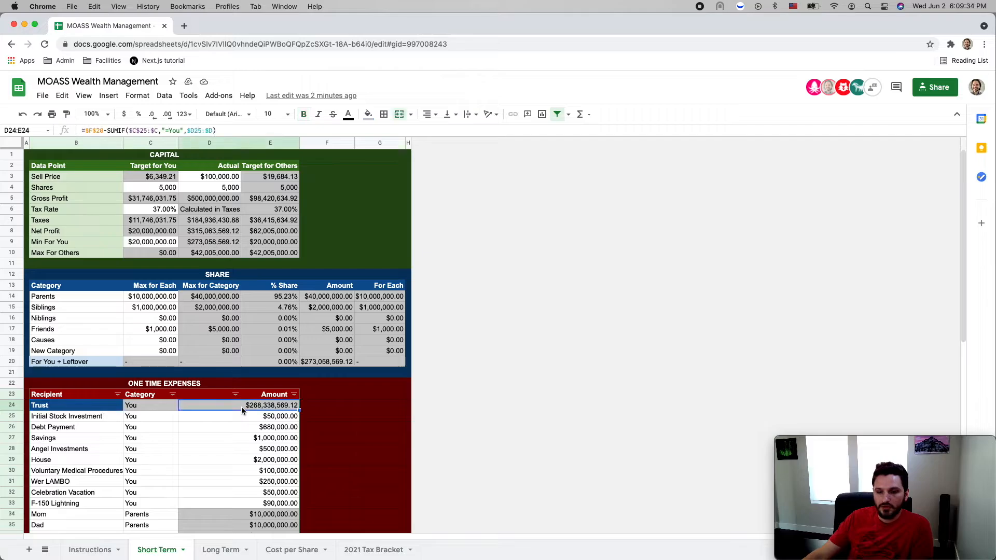
{"action": "left_click", "coordinate": [201, 245]}
{"action": "left_click_drag", "start_coordinate": [241, 504], "coordinate": [252, 416]}
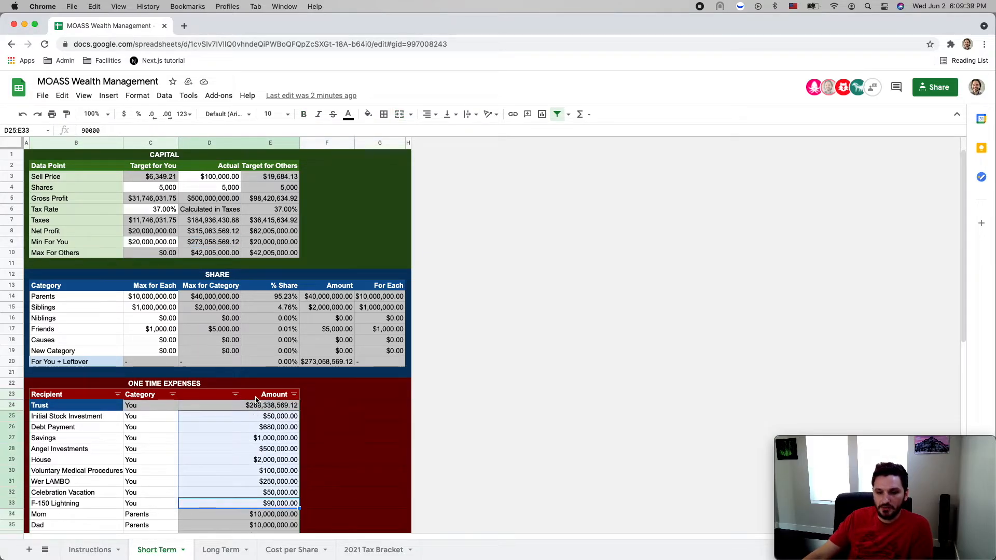
{"action": "left_click", "coordinate": [251, 407]}
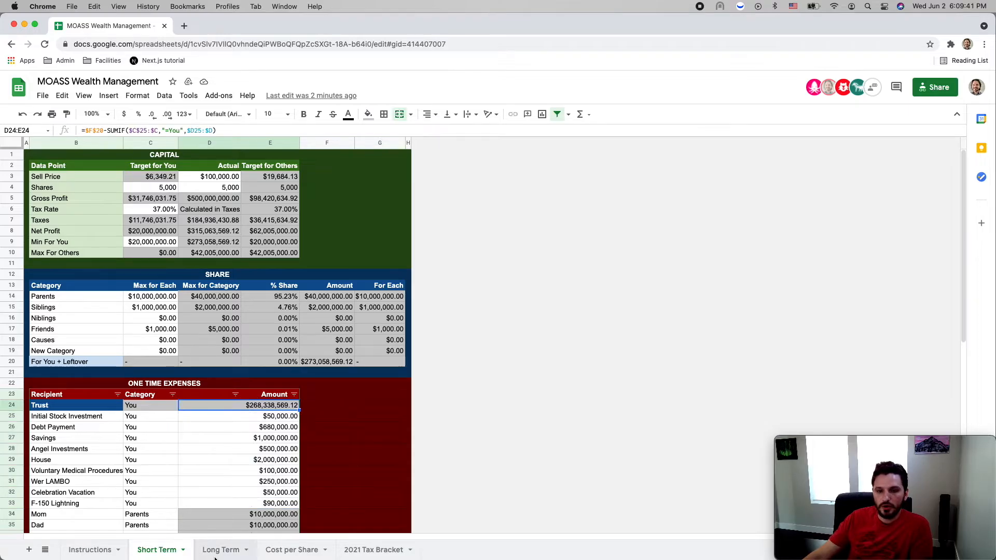
Examine the Payment Due setting for the Trust and IRA accounts on the Long Term sheet, including the Trust's available options
{"action": "left_click", "coordinate": [214, 550]}
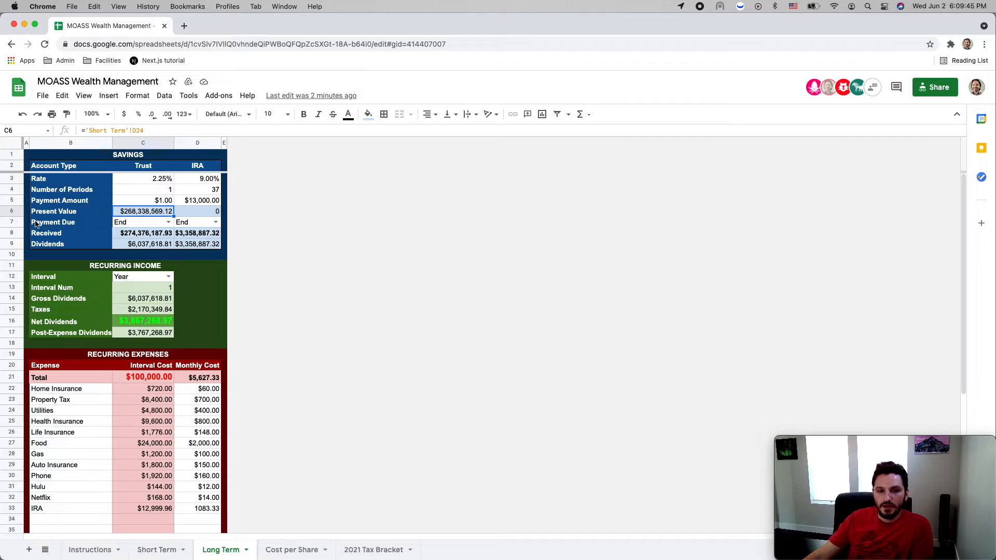
{"action": "left_click", "coordinate": [17, 222]}
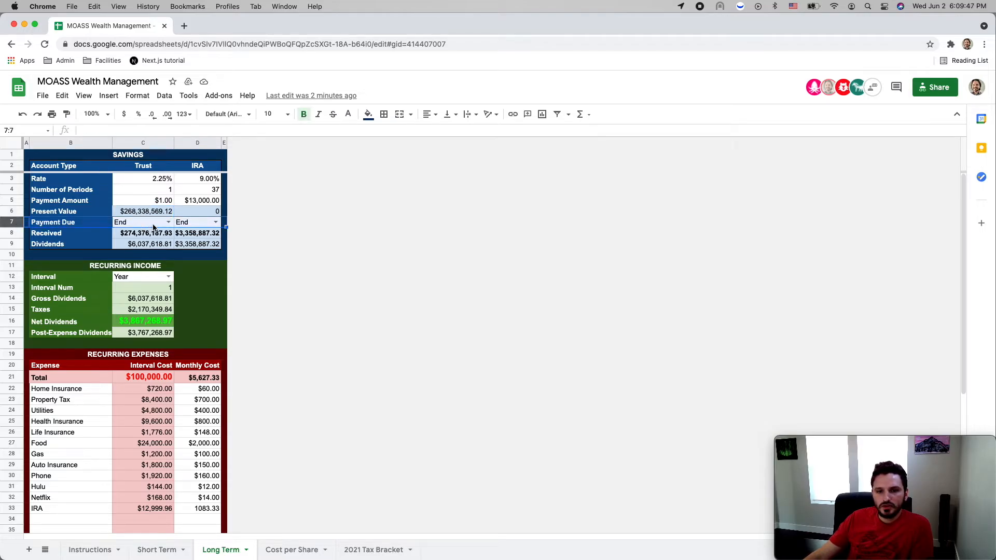
{"action": "left_click", "coordinate": [154, 225]}
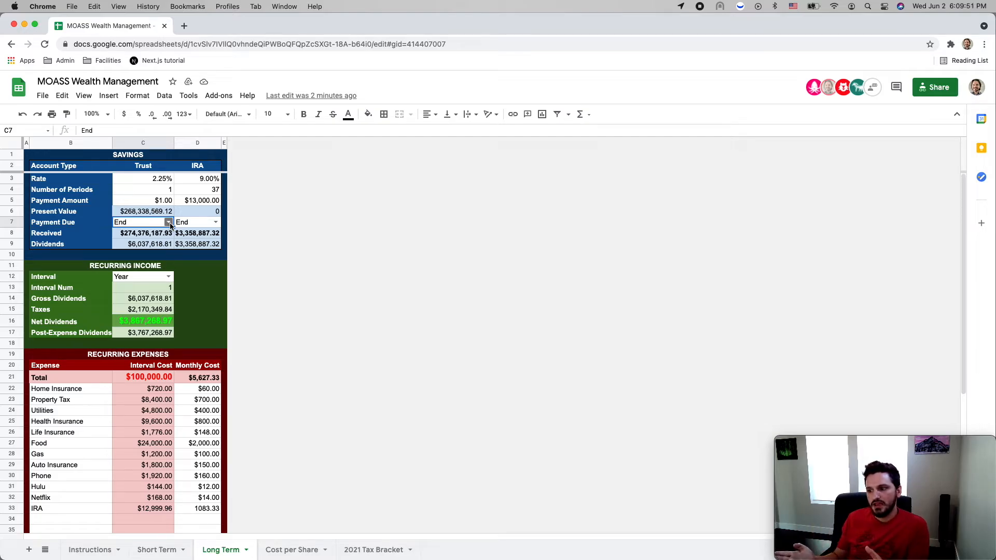
{"action": "key", "text": "Up"}
{"action": "key", "text": "Up"}
{"action": "left_click", "coordinate": [162, 224]}
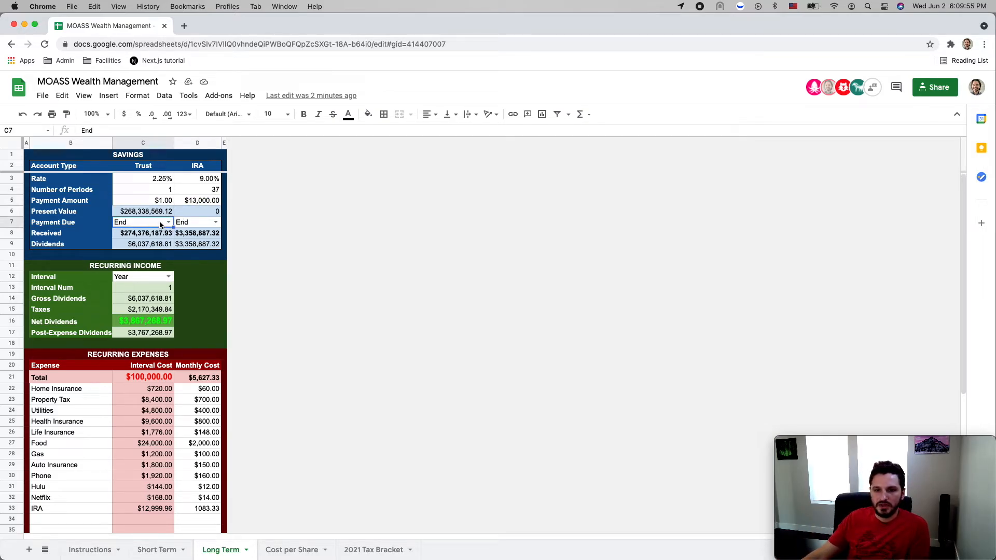
{"action": "left_click", "coordinate": [188, 226]}
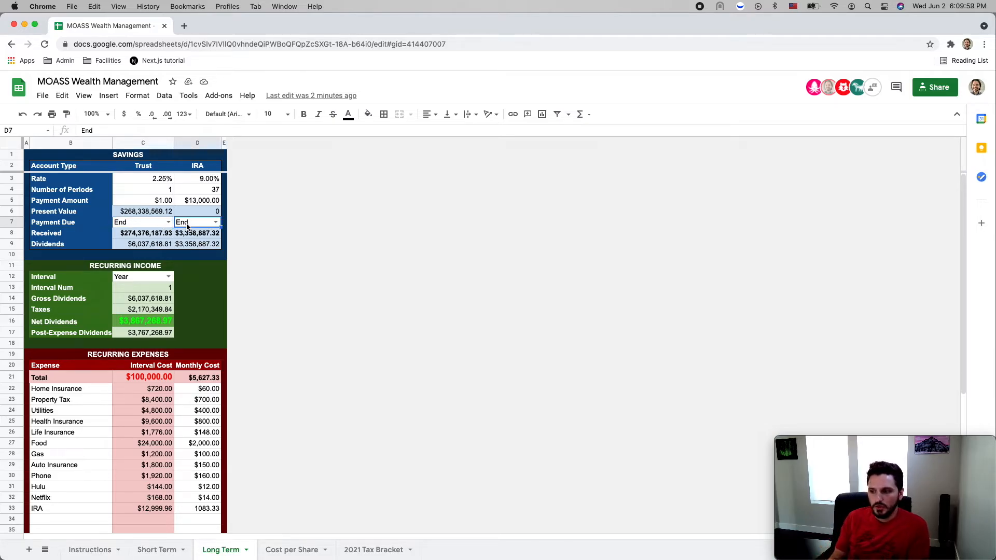
{"action": "left_click", "coordinate": [153, 227]}
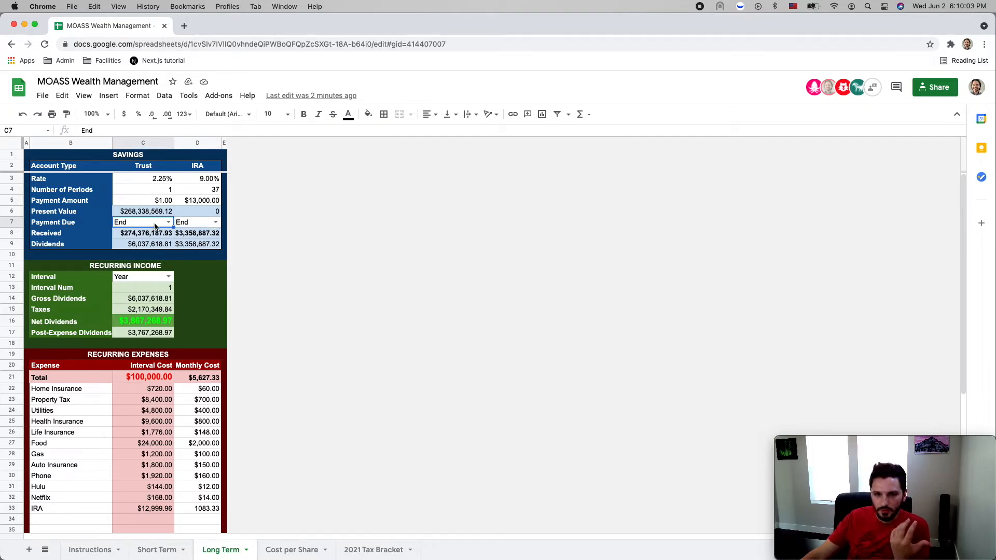
{"action": "left_click", "coordinate": [169, 223]}
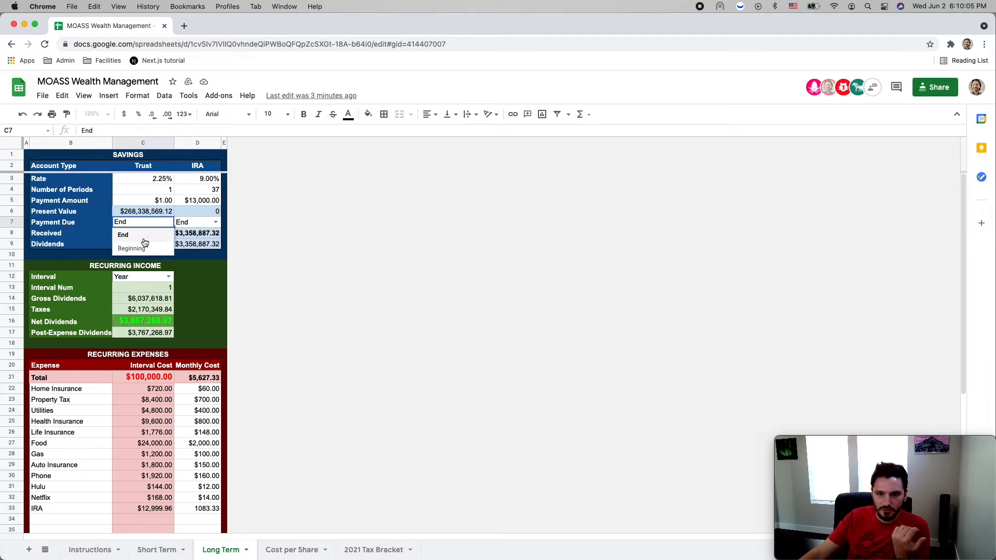
{"action": "left_click", "coordinate": [224, 223]}
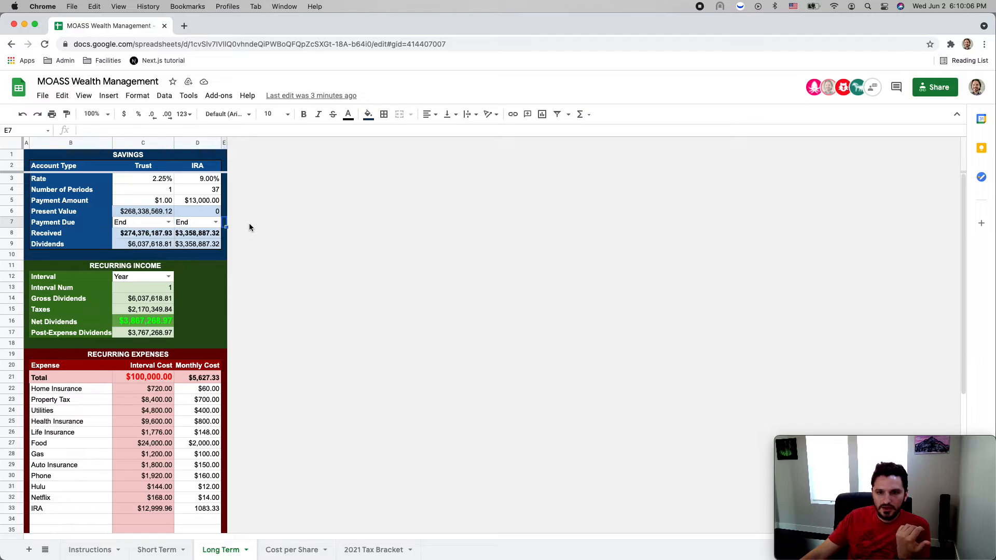
{"action": "left_click", "coordinate": [180, 223]}
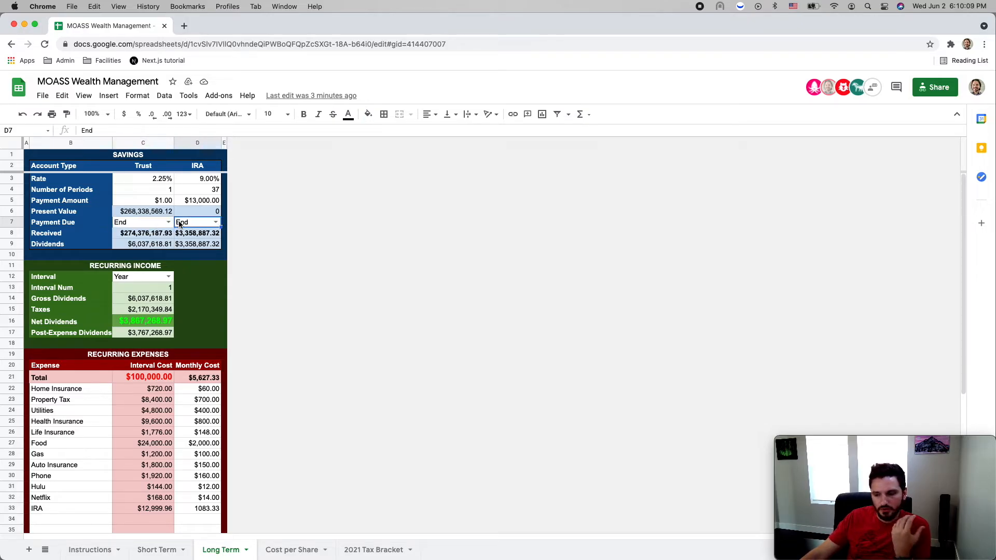
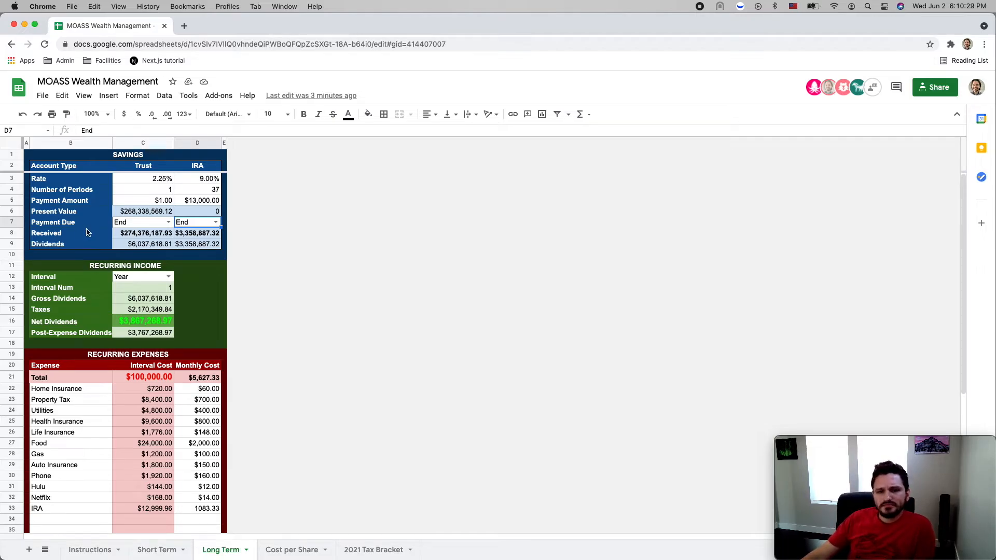
Examine how the Trust's Received amount is calculated from its Present Value, Number of Periods and Rate
{"action": "left_click", "coordinate": [15, 235]}
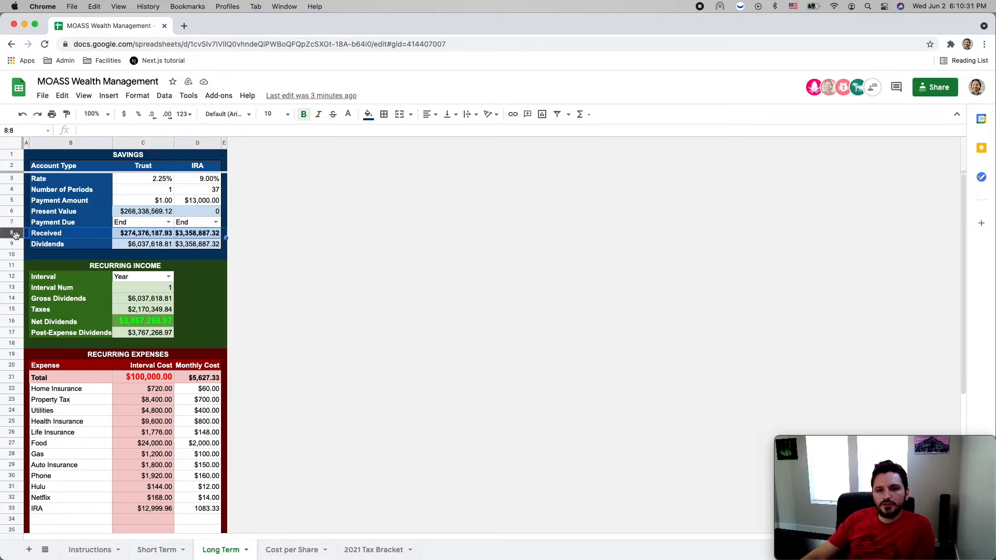
{"action": "left_click", "coordinate": [155, 238]}
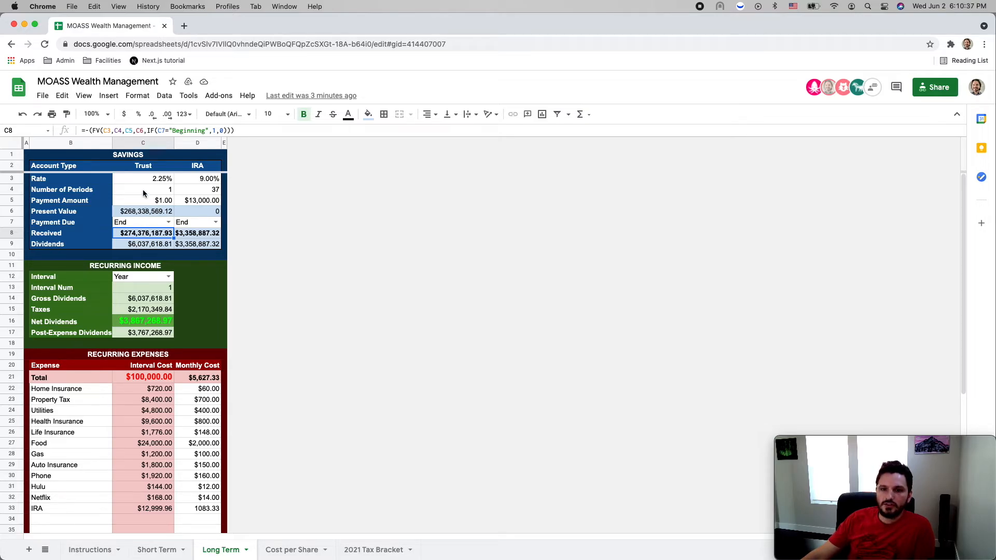
{"action": "left_click", "coordinate": [135, 211]}
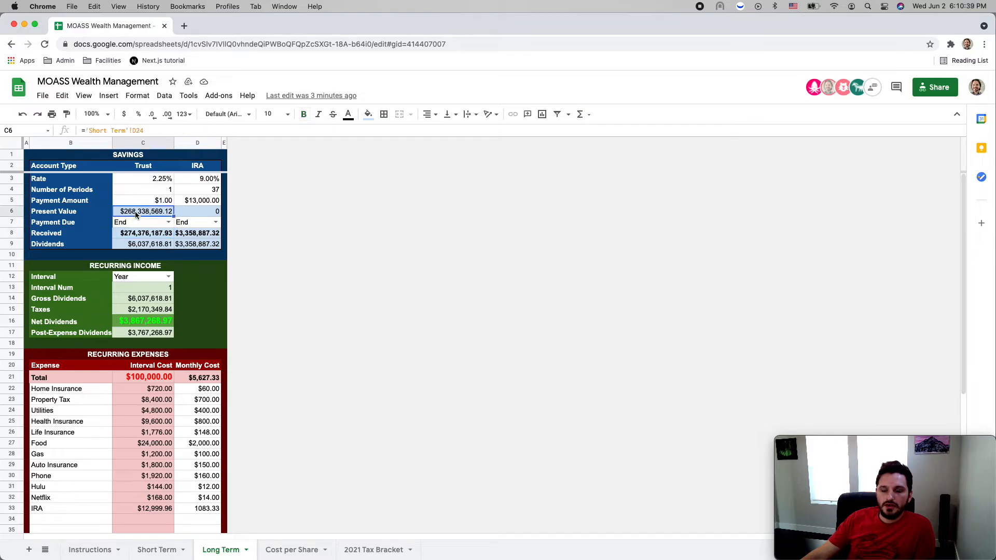
{"action": "left_click", "coordinate": [154, 192]}
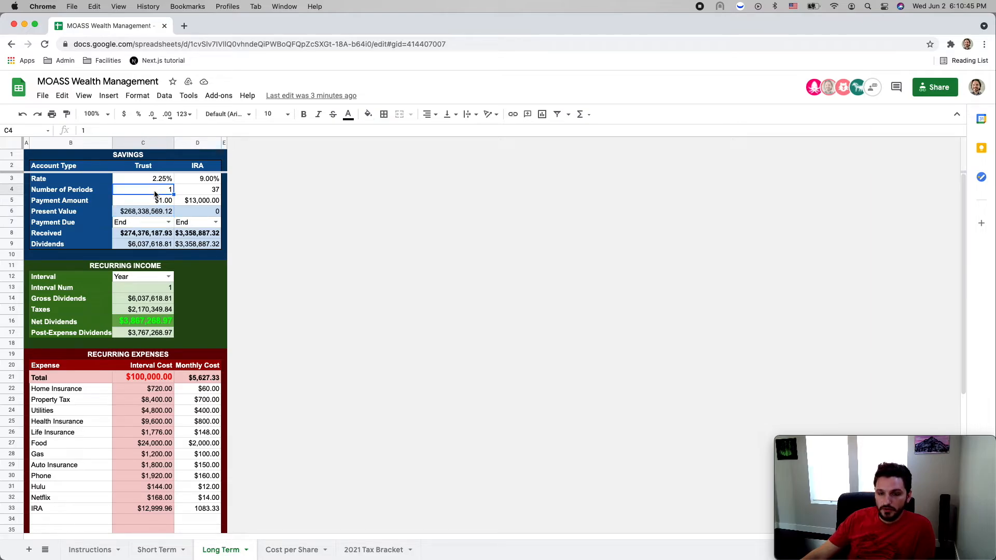
{"action": "left_click", "coordinate": [158, 180]}
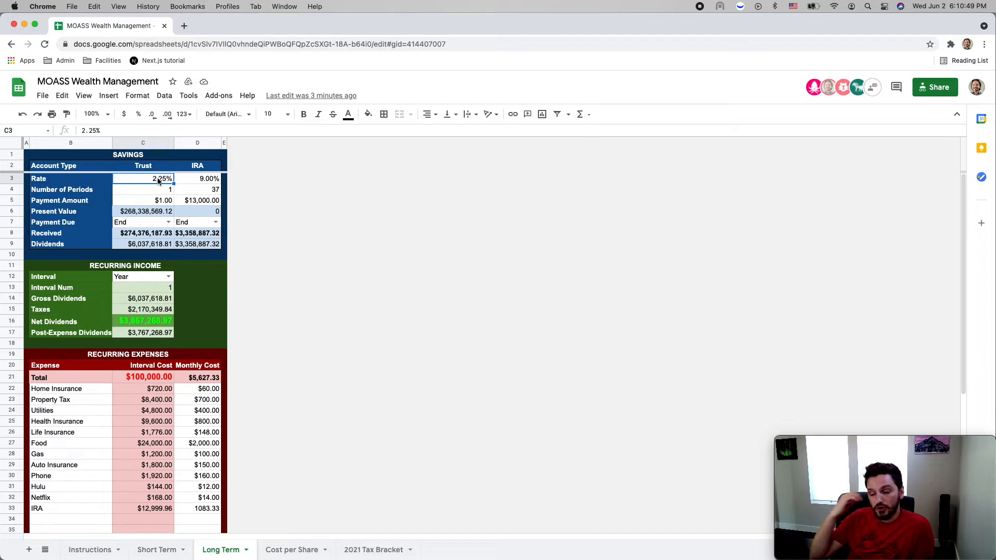
{"action": "left_click", "coordinate": [154, 212]}
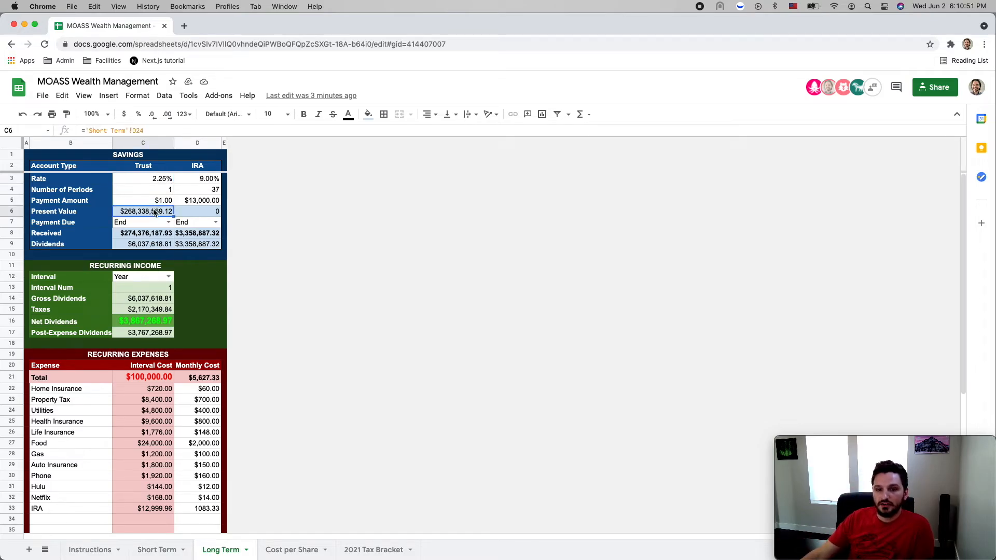
{"action": "left_click", "coordinate": [152, 234]}
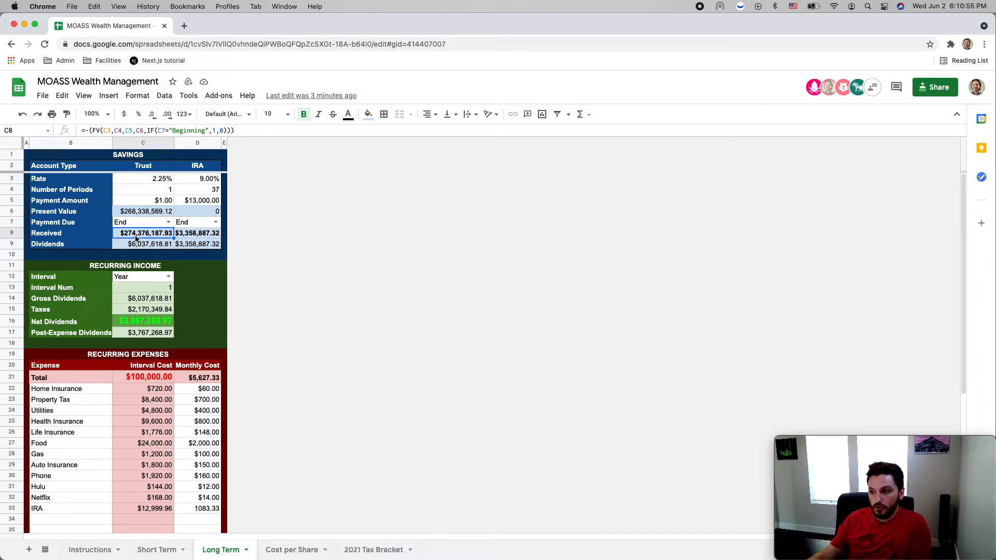
{"action": "left_click", "coordinate": [158, 188]}
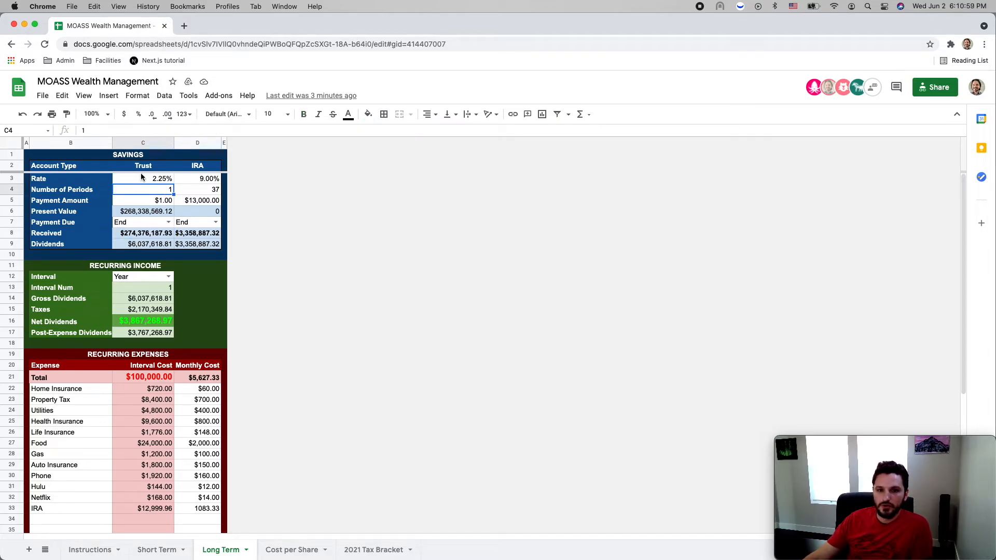
{"action": "left_click", "coordinate": [142, 234]}
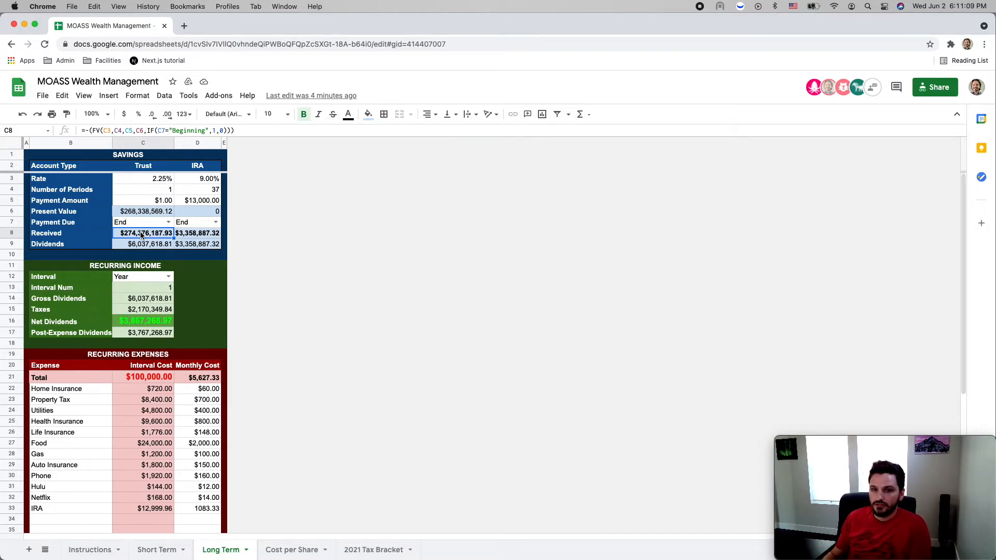
{"action": "left_click", "coordinate": [154, 191]}
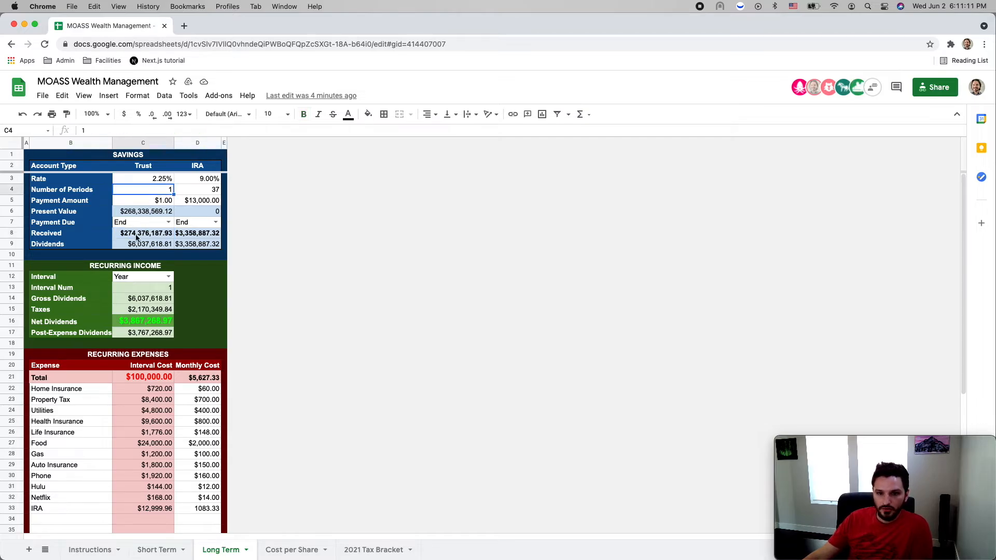
{"action": "left_click", "coordinate": [136, 236]}
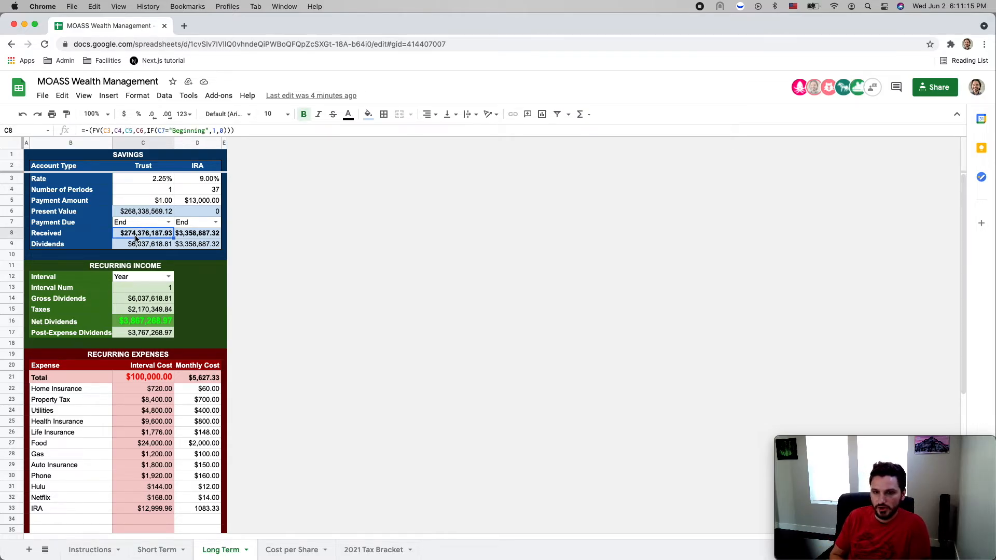
Examine the Dividends of the Trust and IRA accounts, comparing the Trust's with its Present Value and Received amount
{"action": "left_click", "coordinate": [137, 246]}
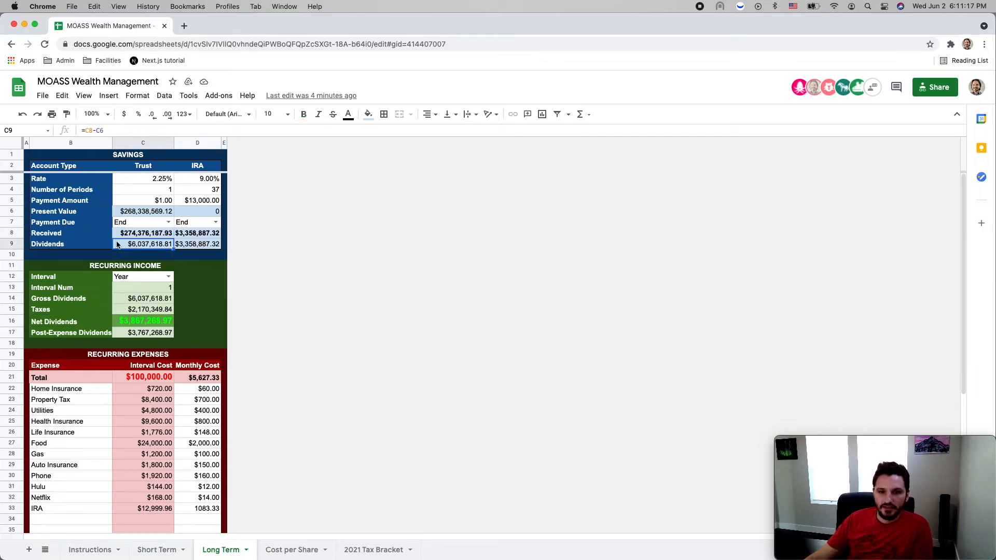
{"action": "left_click", "coordinate": [200, 248]}
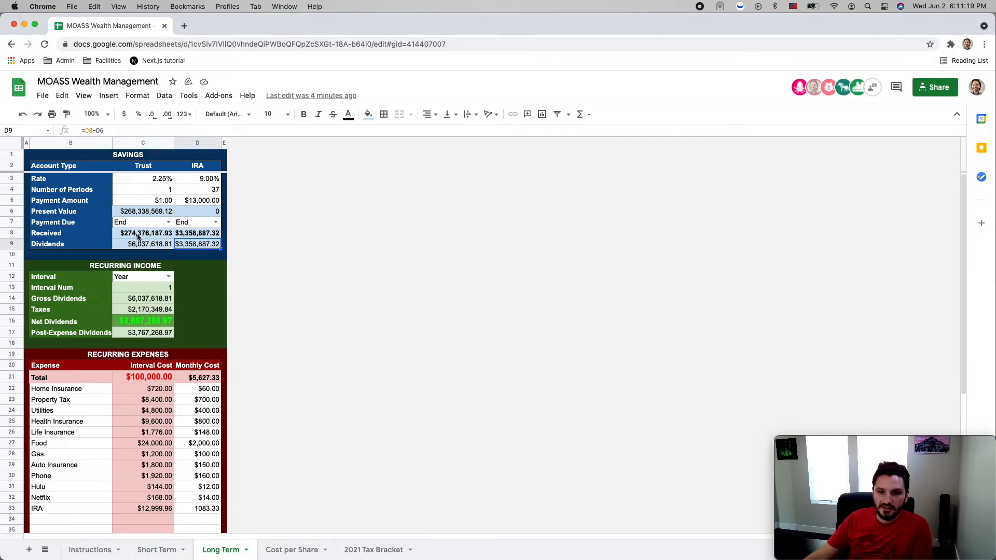
{"action": "left_click", "coordinate": [147, 212]}
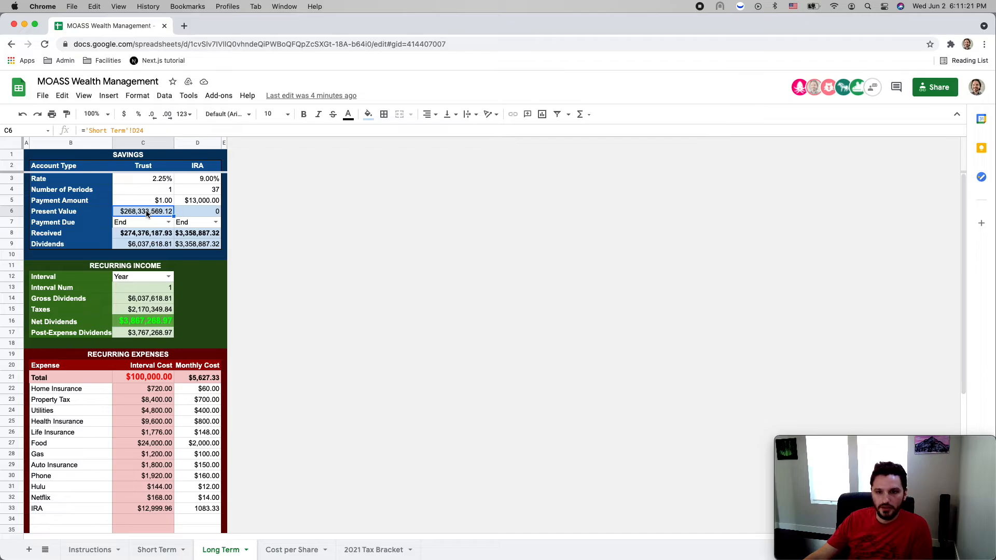
{"action": "left_click", "coordinate": [139, 235]}
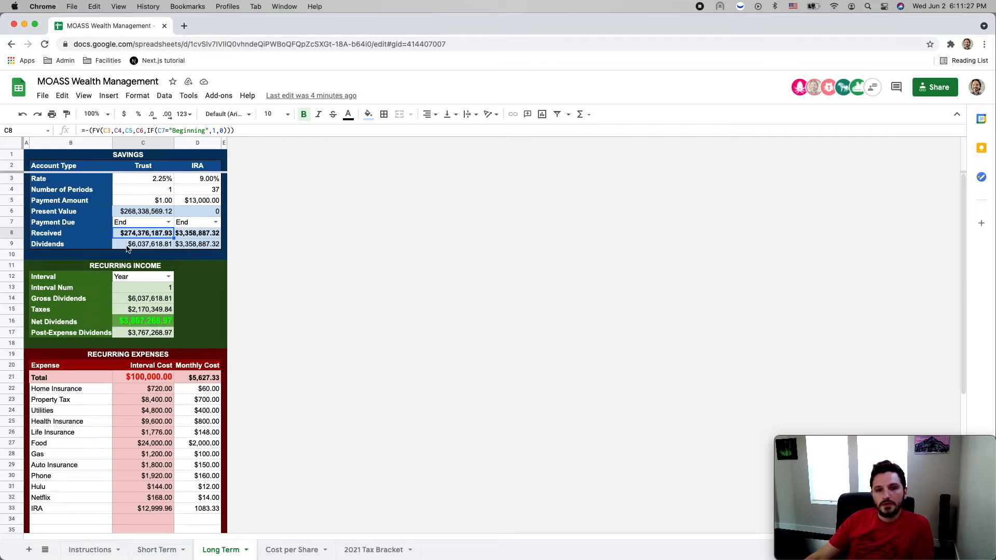
{"action": "left_click", "coordinate": [134, 248]}
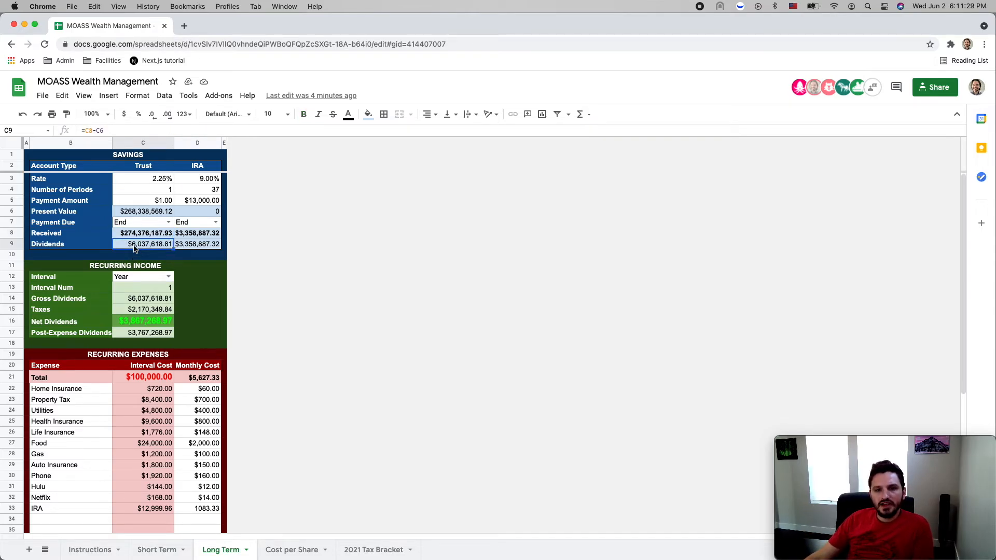
Examine the Recurring Income section and its Interval setting
{"action": "mouse_move", "coordinate": [83, 271]}
{"action": "left_mouse_down"}
{"action": "mouse_move", "coordinate": [166, 290]}
{"action": "mouse_move", "coordinate": [203, 349]}
{"action": "left_mouse_up"}
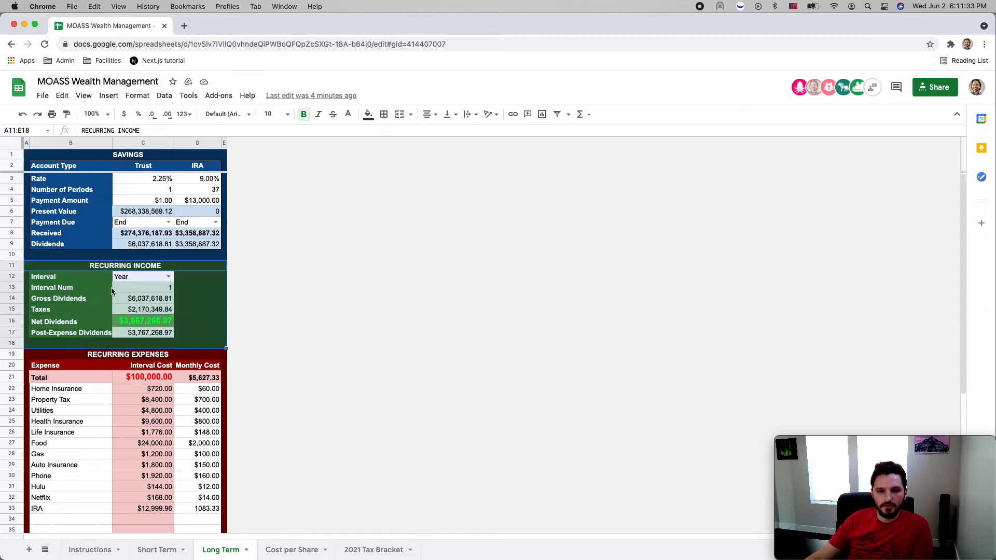
{"action": "left_click", "coordinate": [161, 281]}
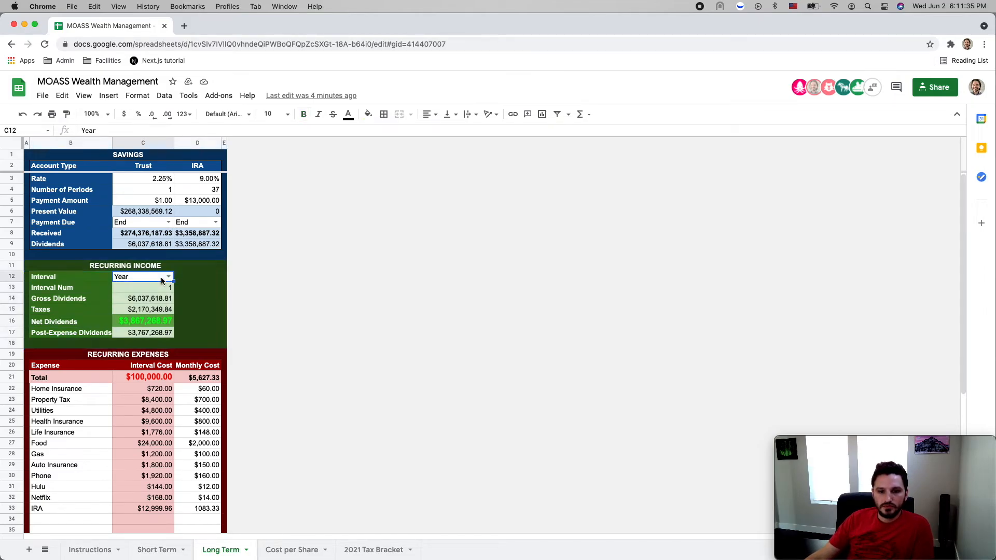
{"action": "left_click", "coordinate": [108, 280]}
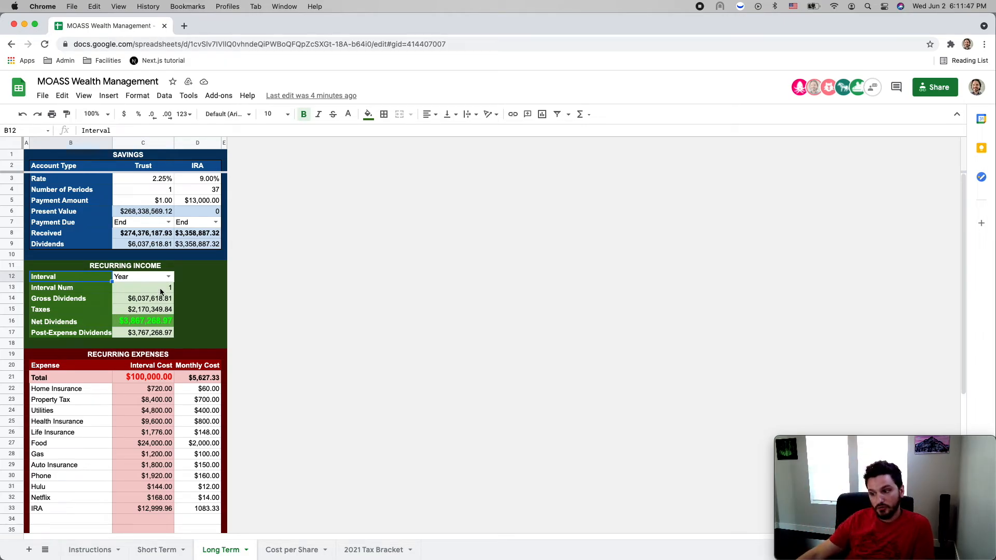
Switch the Recurring Income Interval to Month, Week and Minute to compare the dividends, and return it to Year
{"action": "left_click", "coordinate": [168, 275]}
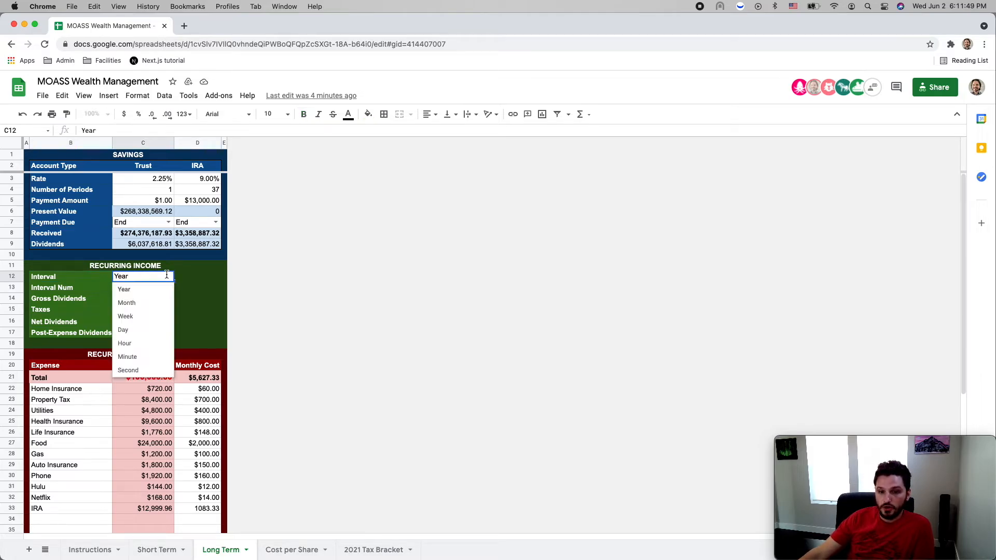
{"action": "left_click", "coordinate": [132, 306]}
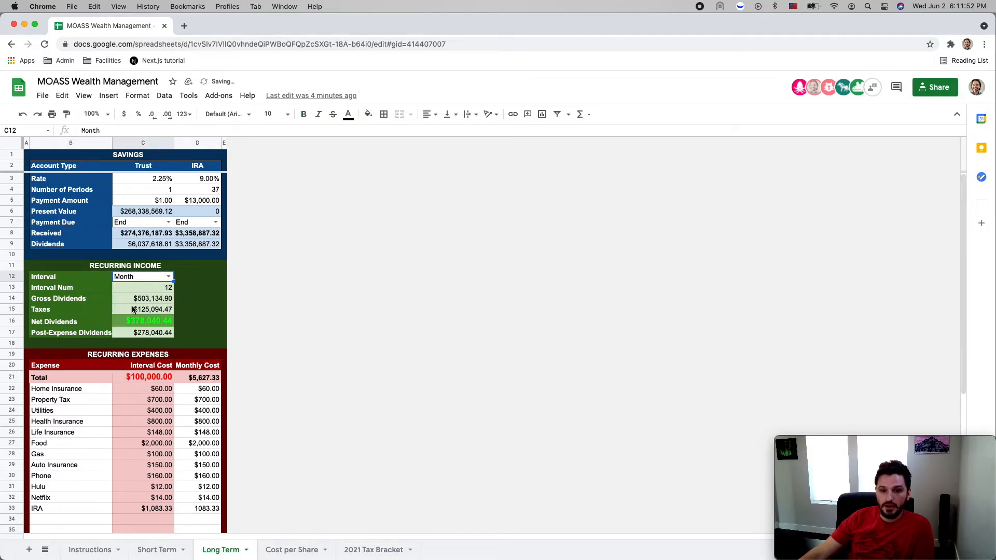
{"action": "left_click", "coordinate": [169, 277]}
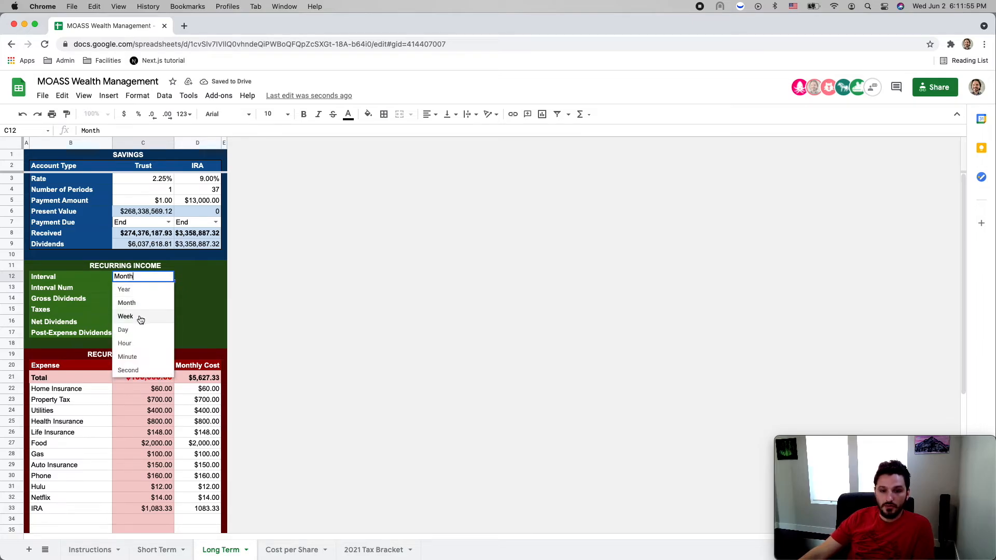
{"action": "left_click", "coordinate": [138, 318]}
{"action": "left_click", "coordinate": [168, 276]}
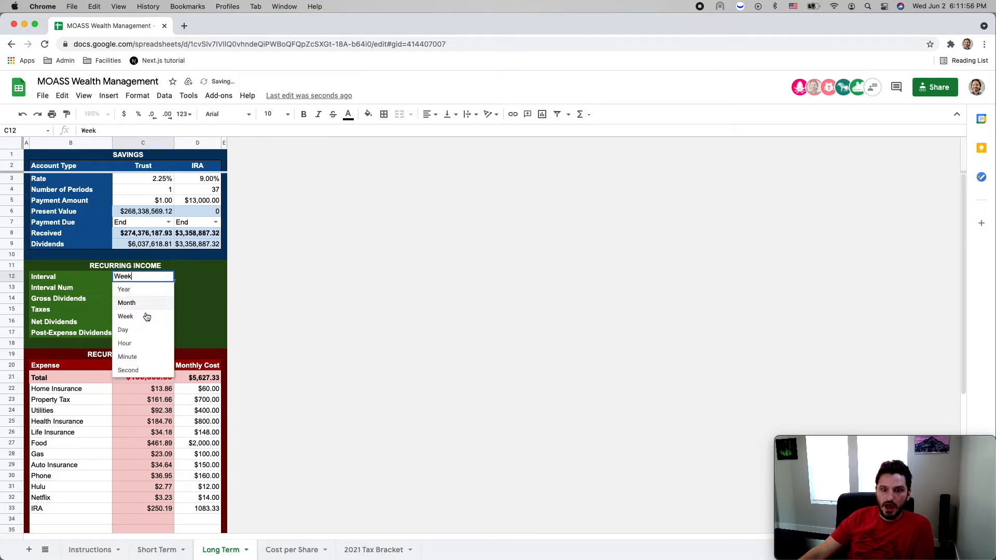
{"action": "left_click", "coordinate": [133, 358]}
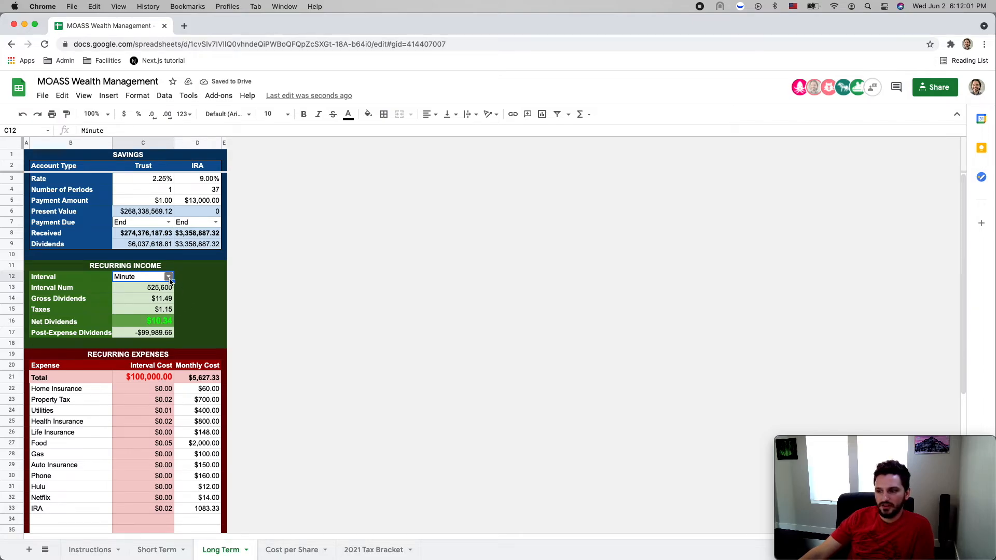
{"action": "left_click", "coordinate": [169, 278]}
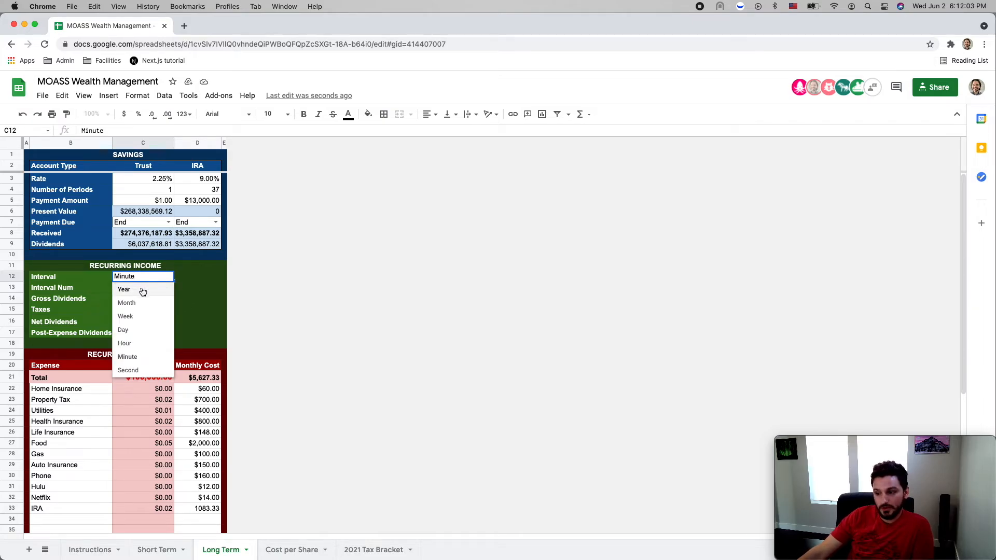
{"action": "left_click", "coordinate": [142, 291]}
{"action": "left_click", "coordinate": [169, 278]}
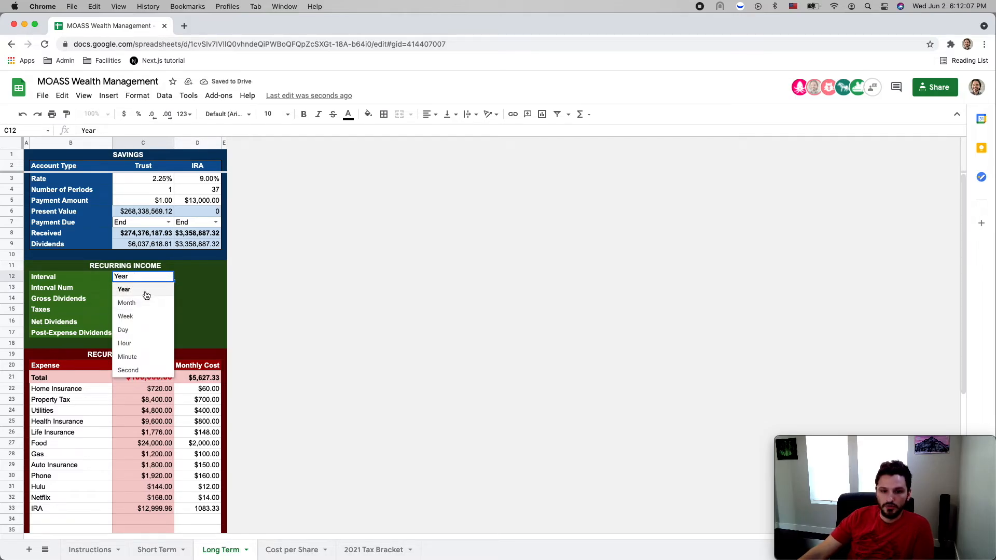
{"action": "left_click", "coordinate": [146, 294]}
Check the Interval Num formula and how its value responds to Interval settings of Month and Week, returning the Interval to Year
{"action": "scroll", "coordinate": [134, 317], "scroll_direction": "down", "scroll_amount": 2}
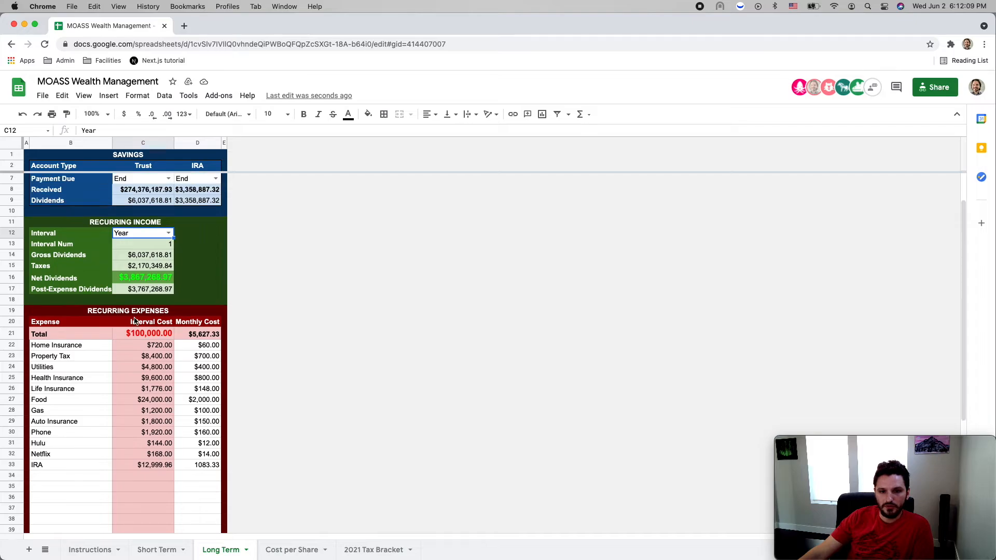
{"action": "left_click", "coordinate": [135, 246]}
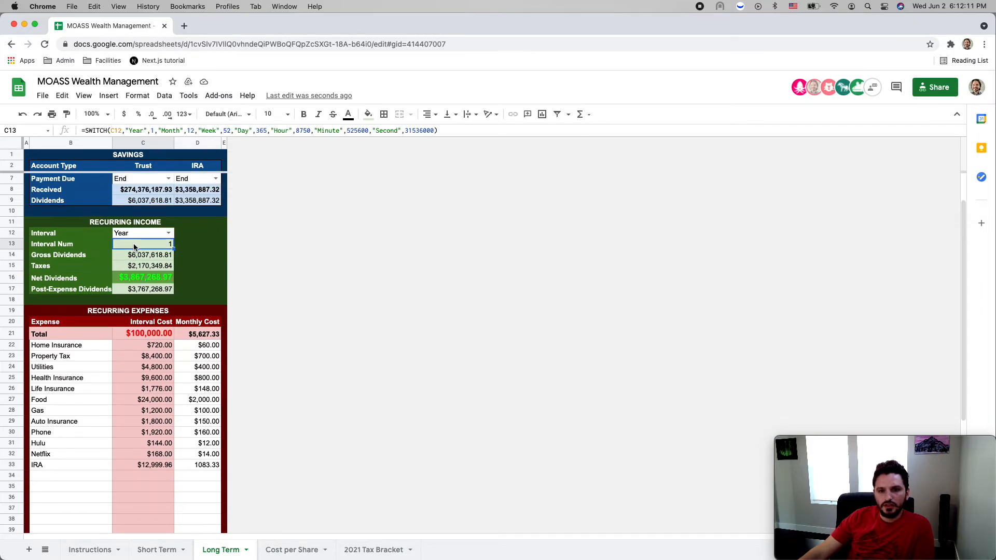
{"action": "left_click", "coordinate": [168, 234]}
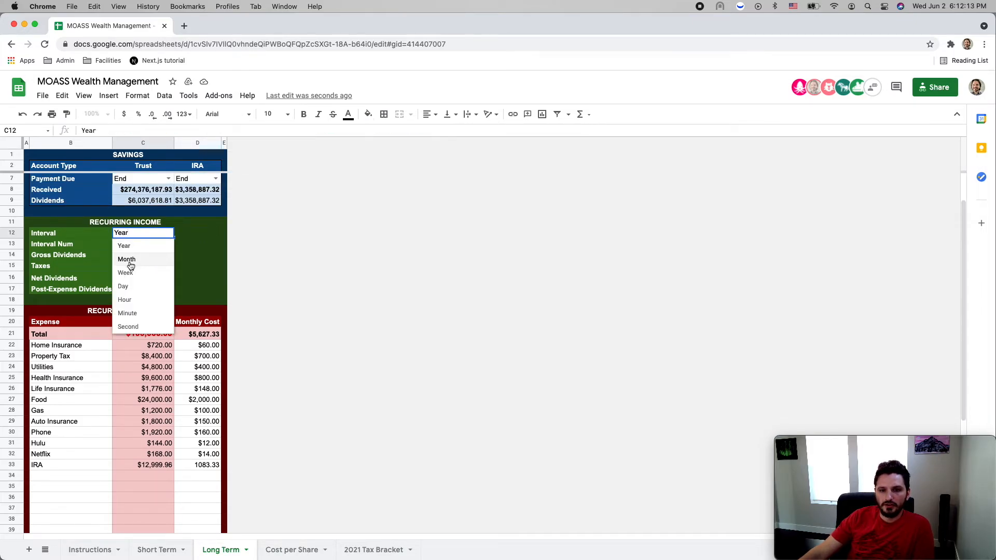
{"action": "left_click", "coordinate": [131, 265]}
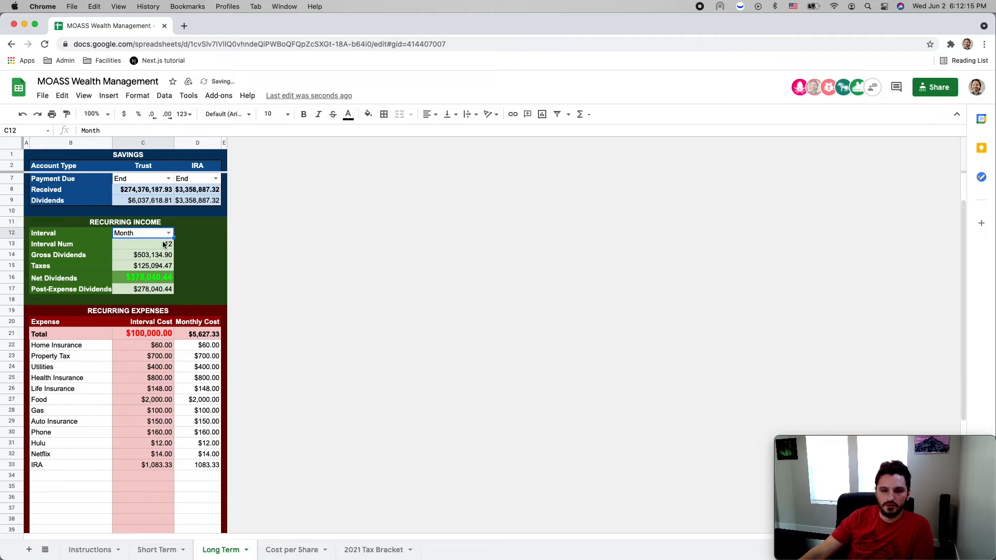
{"action": "left_click", "coordinate": [169, 237]}
{"action": "left_click", "coordinate": [148, 245]}
{"action": "double_click", "coordinate": [165, 234]}
{"action": "left_click", "coordinate": [138, 259]}
{"action": "left_click", "coordinate": [169, 234]}
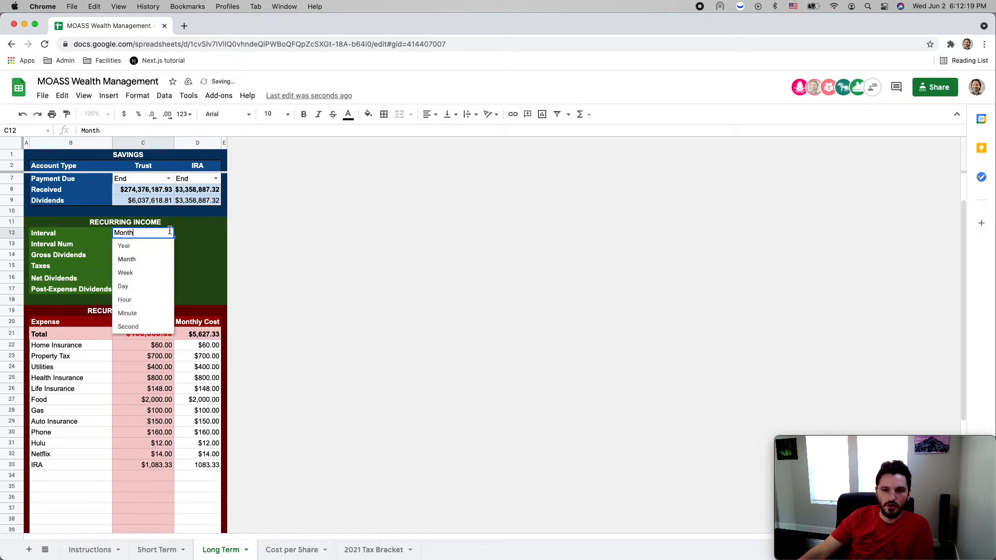
{"action": "left_click", "coordinate": [136, 275]}
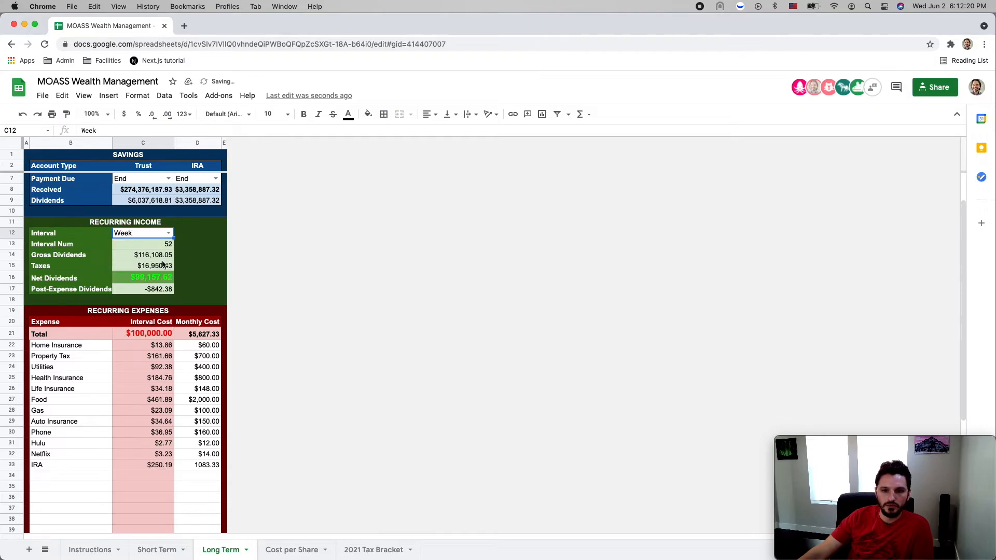
{"action": "left_click", "coordinate": [169, 233]}
{"action": "left_click", "coordinate": [150, 243]}
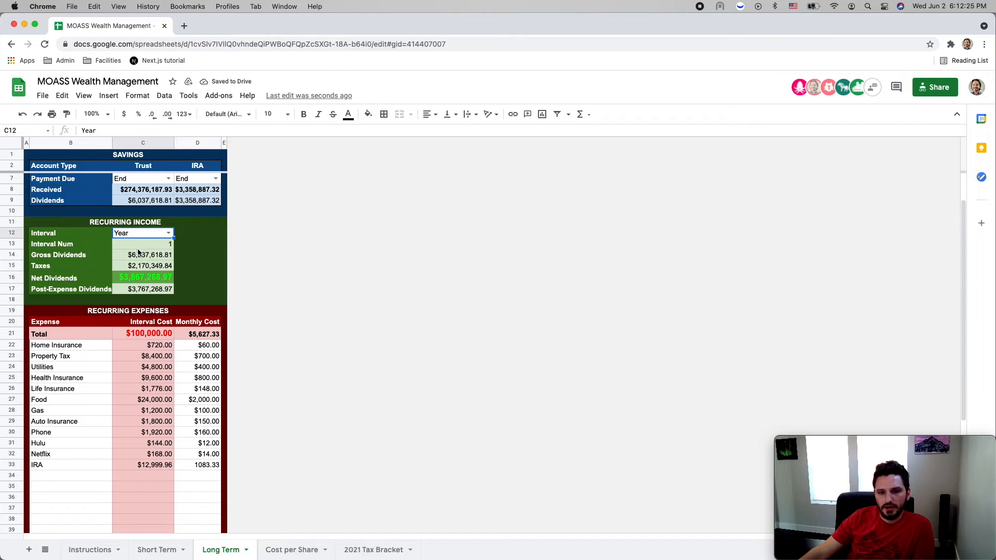
Examine how the yearly Gross Dividends, Taxes and Net Dividends are calculated in the Recurring Income section
{"action": "left_click", "coordinate": [139, 257]}
{"action": "left_click", "coordinate": [137, 267]}
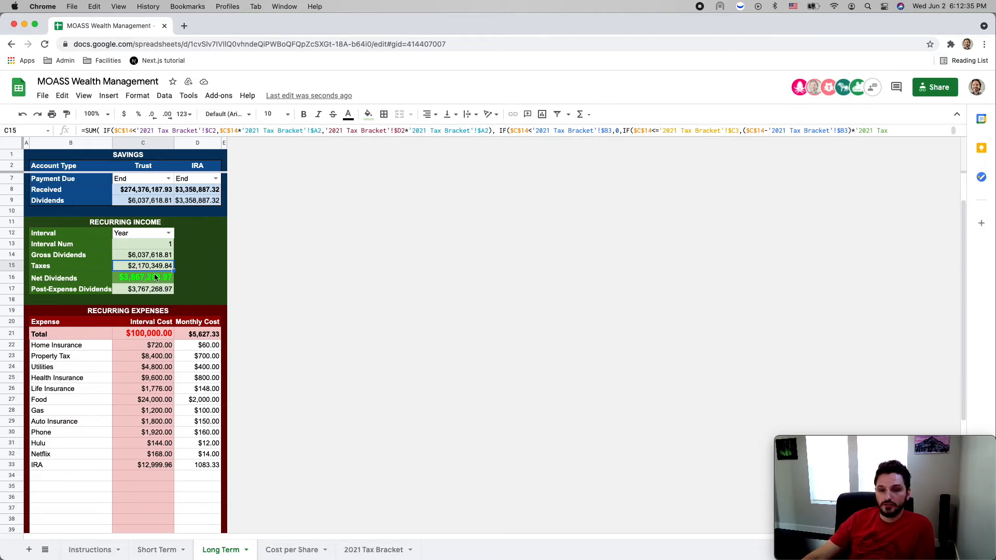
{"action": "left_click", "coordinate": [11, 266]}
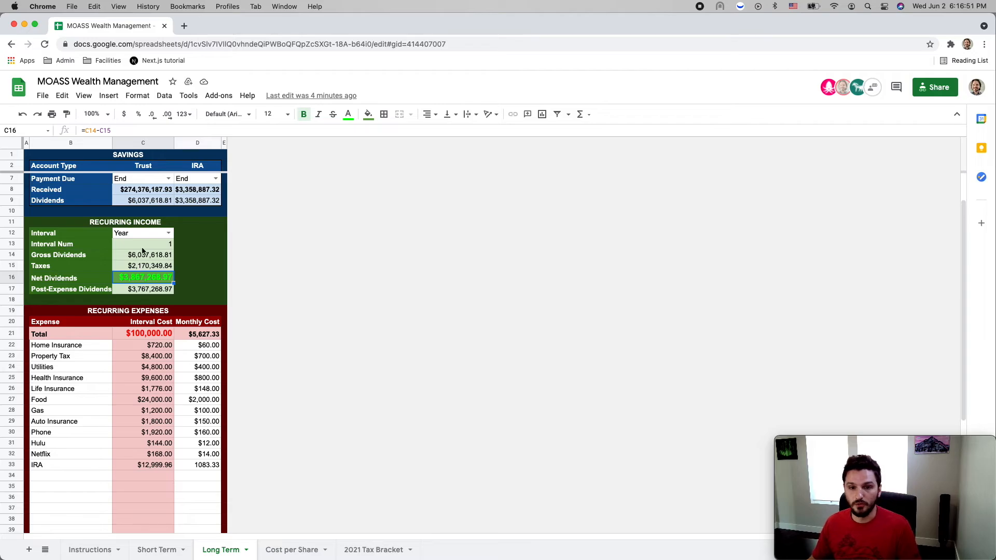
{"action": "scroll", "coordinate": [141, 280], "scroll_direction": "up", "scroll_amount": 2}
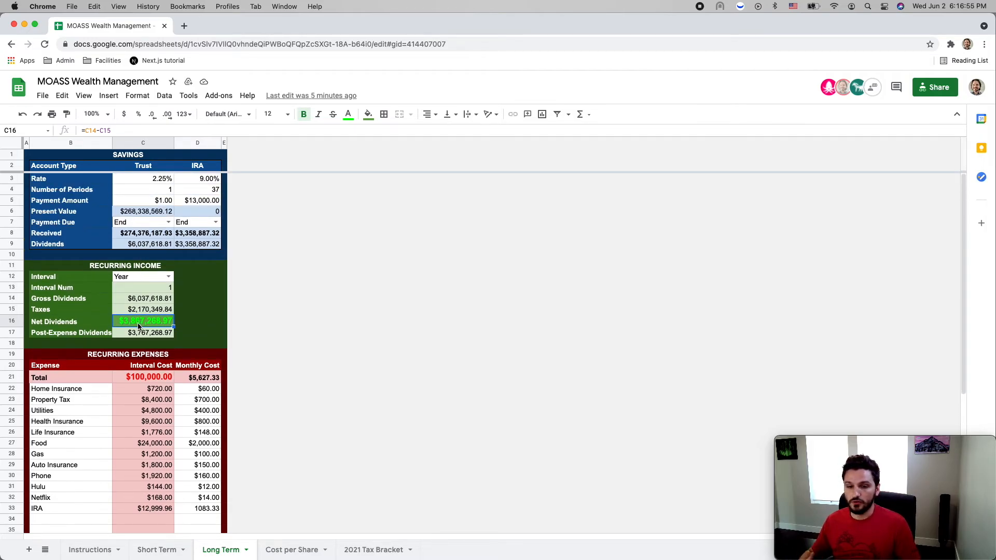
{"action": "left_click", "coordinate": [134, 278]}
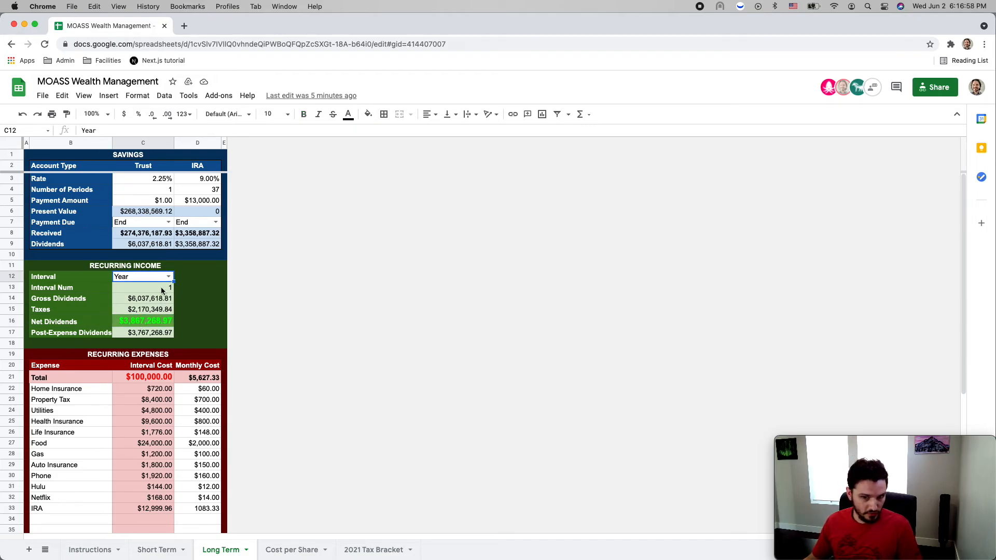
{"action": "left_click", "coordinate": [155, 326]}
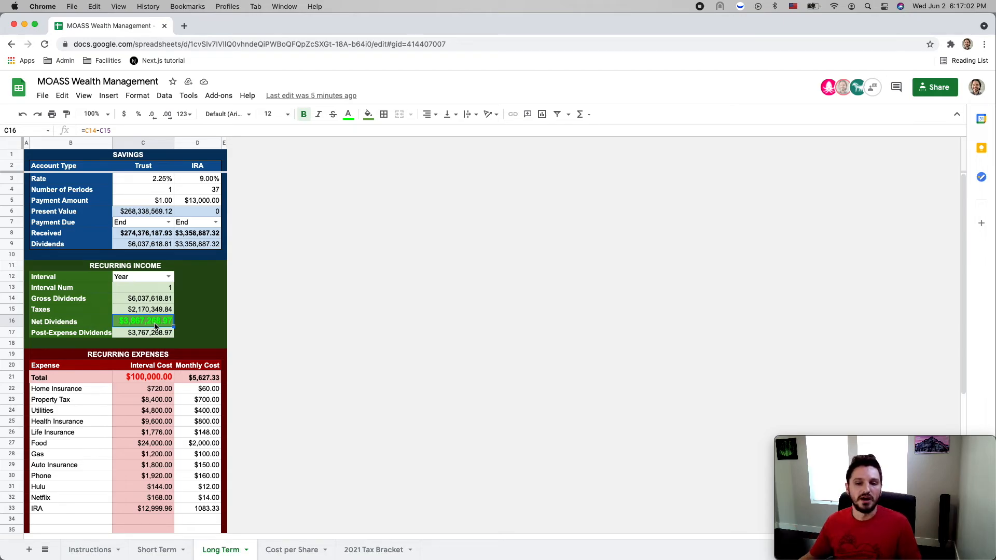
Examine the Recurring Expenses list from Home Insurance to IRA together with the Monthly Cost of each expense
{"action": "scroll", "coordinate": [156, 326], "scroll_direction": "down", "scroll_amount": 3}
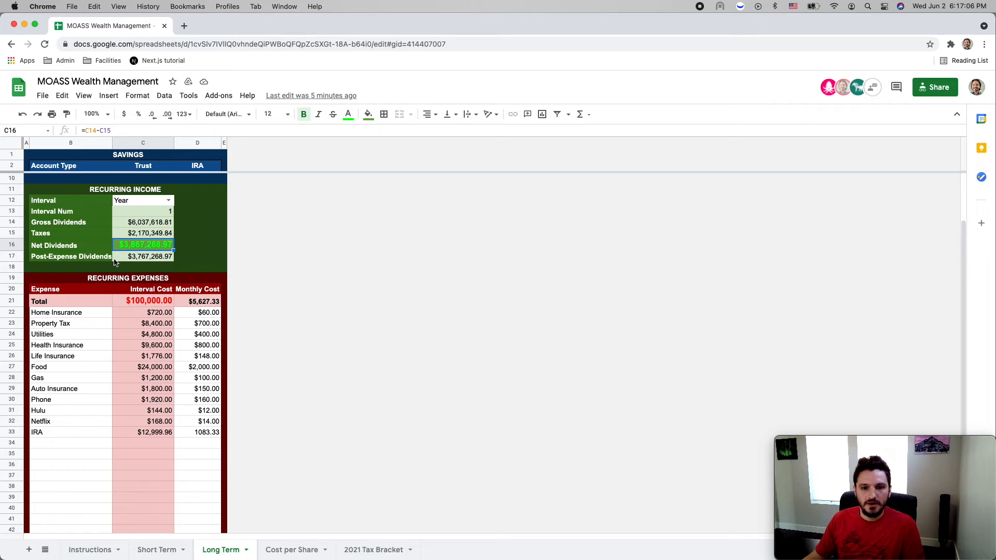
{"action": "scroll", "coordinate": [89, 309], "scroll_direction": "down", "scroll_amount": 1}
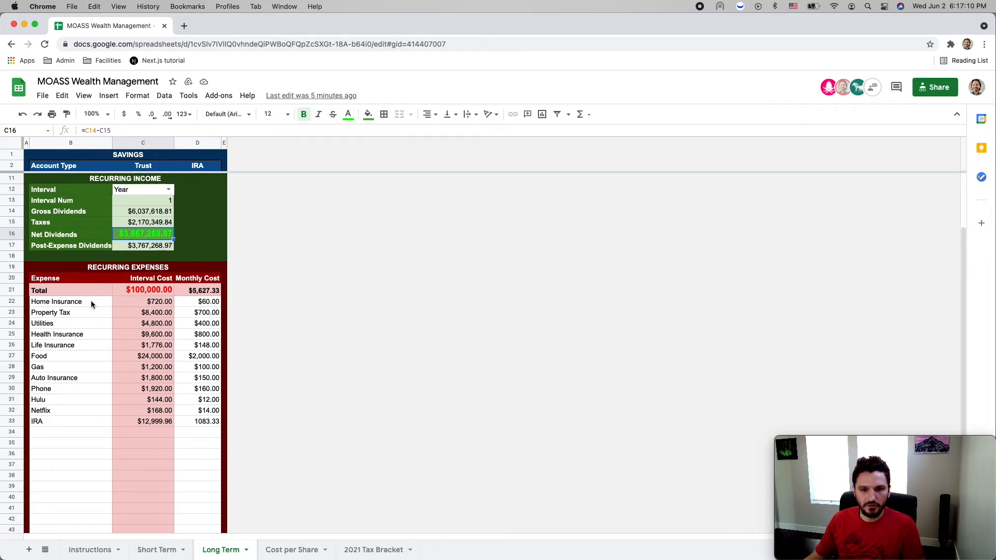
{"action": "left_click", "coordinate": [76, 305]}
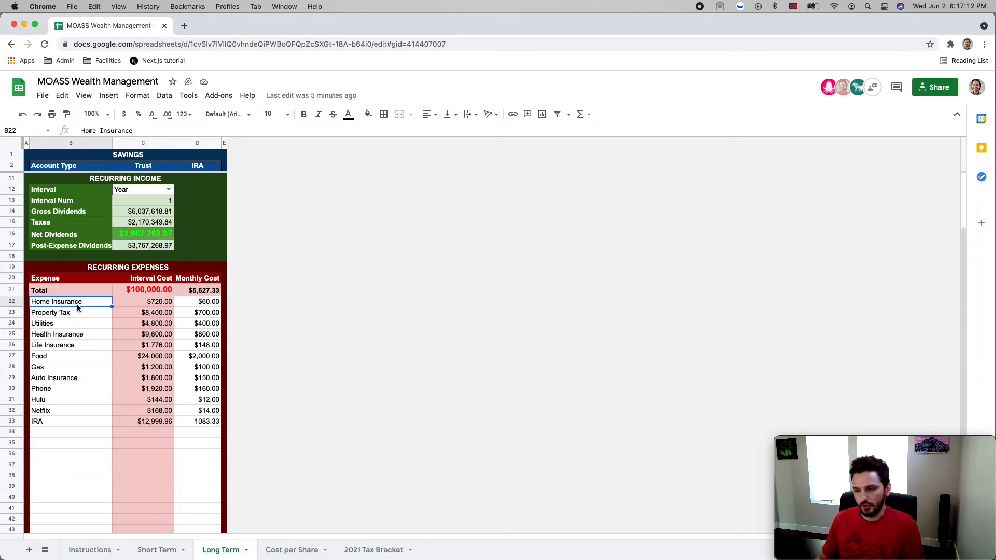
{"action": "key", "text": "Down"}
{"action": "key", "text": "Down"}
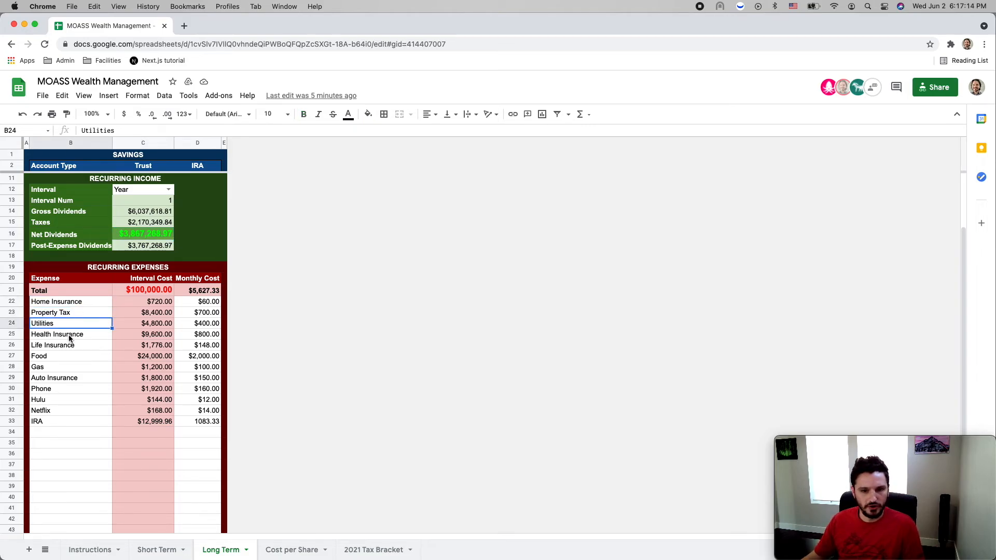
{"action": "left_click_drag", "start_coordinate": [73, 303], "coordinate": [68, 421]}
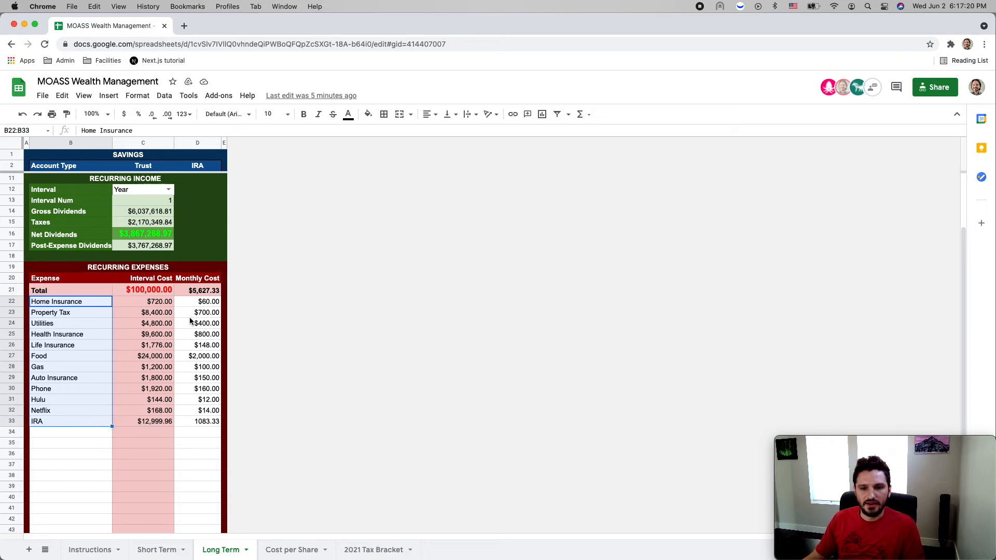
{"action": "left_click_drag", "start_coordinate": [203, 306], "coordinate": [202, 422]}
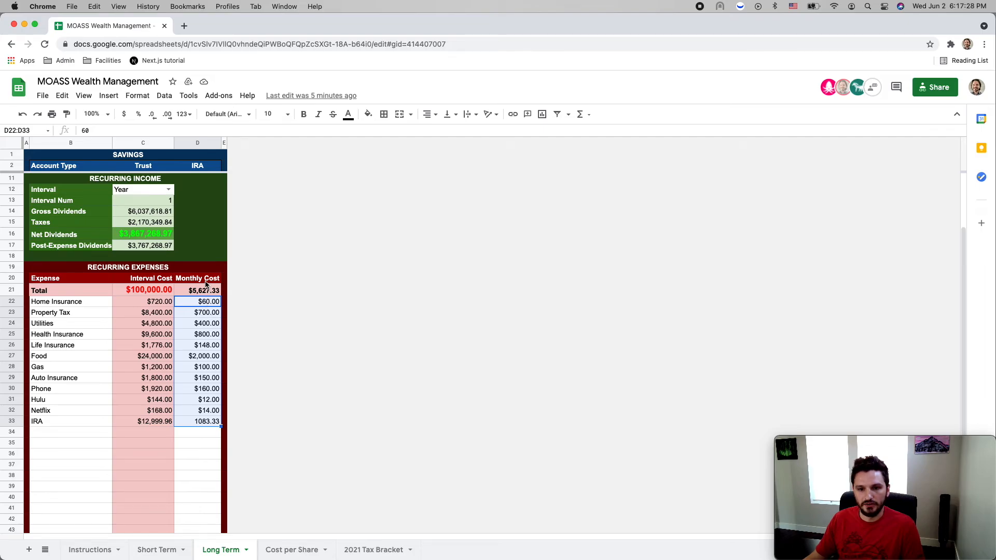
{"action": "left_click", "coordinate": [200, 306]}
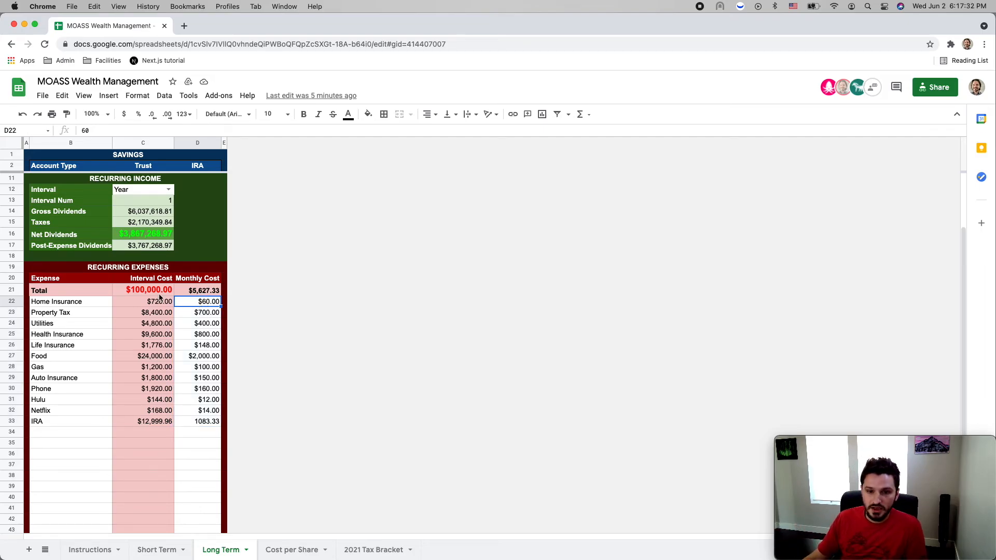
Examine the Interval Cost formula for Home Insurance and its link to the Recurring Income Interval
{"action": "left_click", "coordinate": [143, 281]}
{"action": "scroll", "coordinate": [144, 281], "scroll_direction": "up", "scroll_amount": 1}
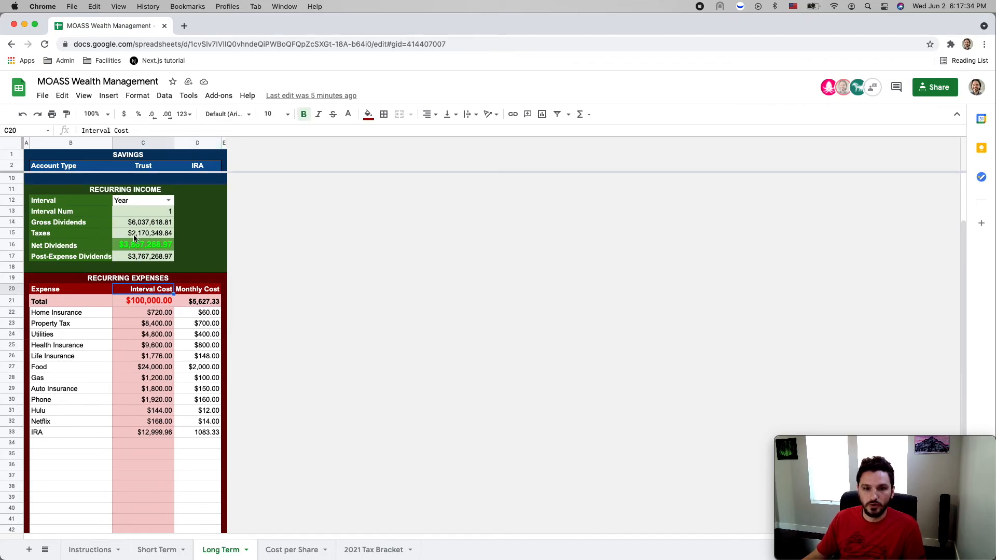
{"action": "left_click", "coordinate": [70, 318]}
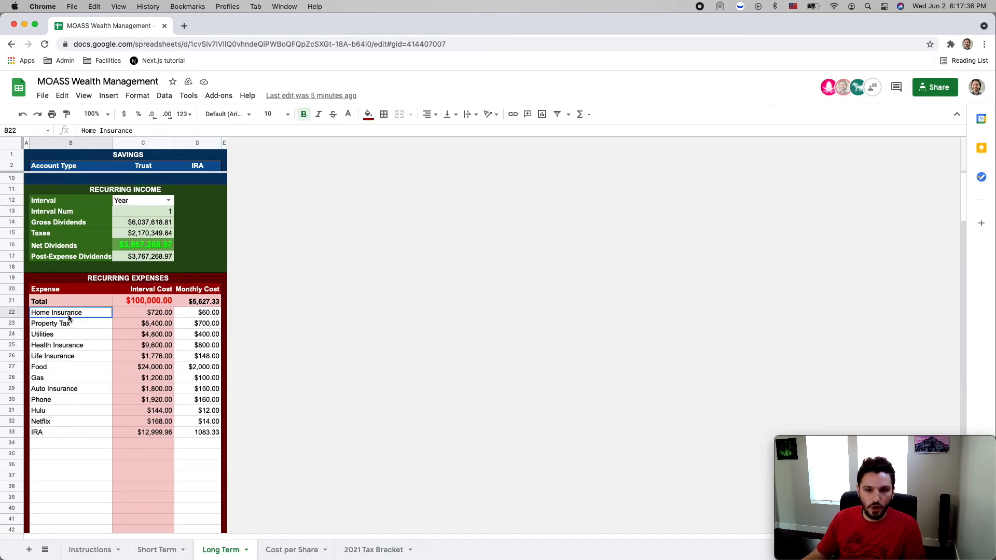
{"action": "left_click", "coordinate": [150, 316]}
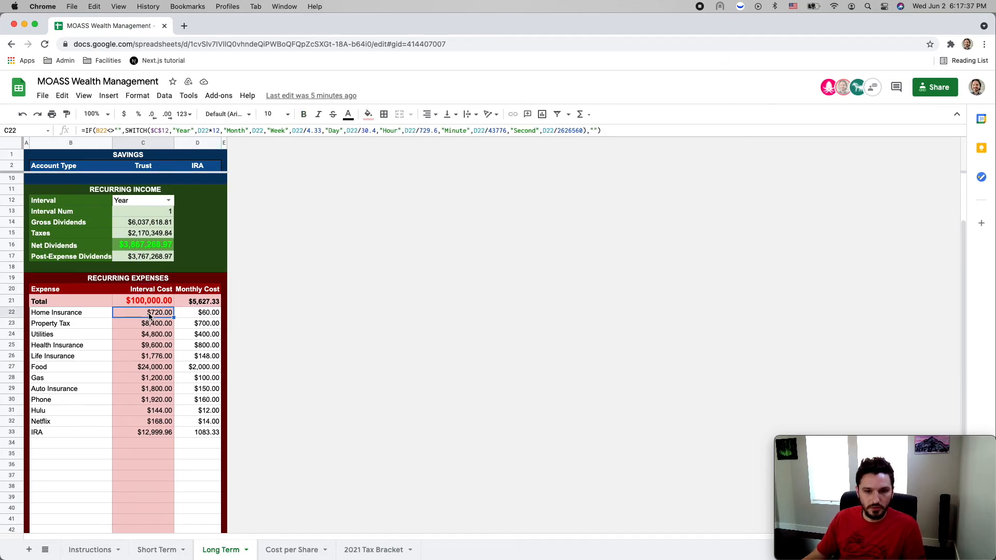
{"action": "left_click", "coordinate": [134, 200]}
{"action": "left_click", "coordinate": [99, 203]}
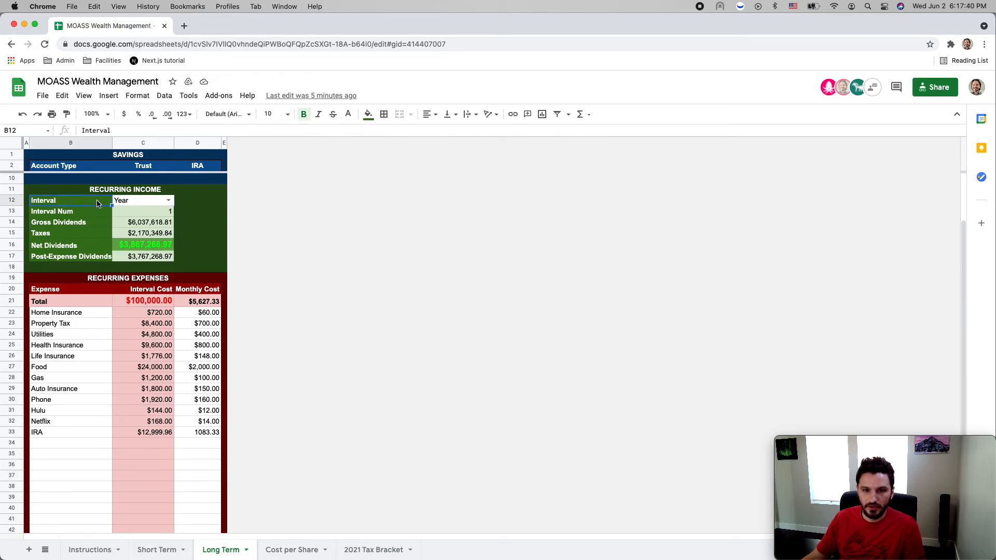
Set the Recurring Income Interval to Month and compare Home Insurance's Interval Cost with its Monthly Cost
{"action": "left_click", "coordinate": [169, 201]}
{"action": "left_click", "coordinate": [136, 225]}
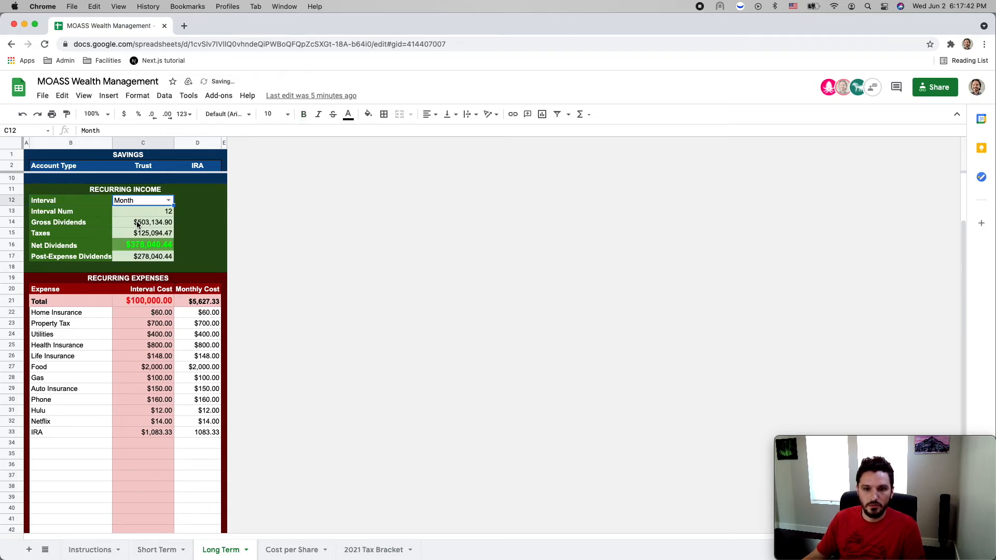
{"action": "left_click", "coordinate": [202, 315]}
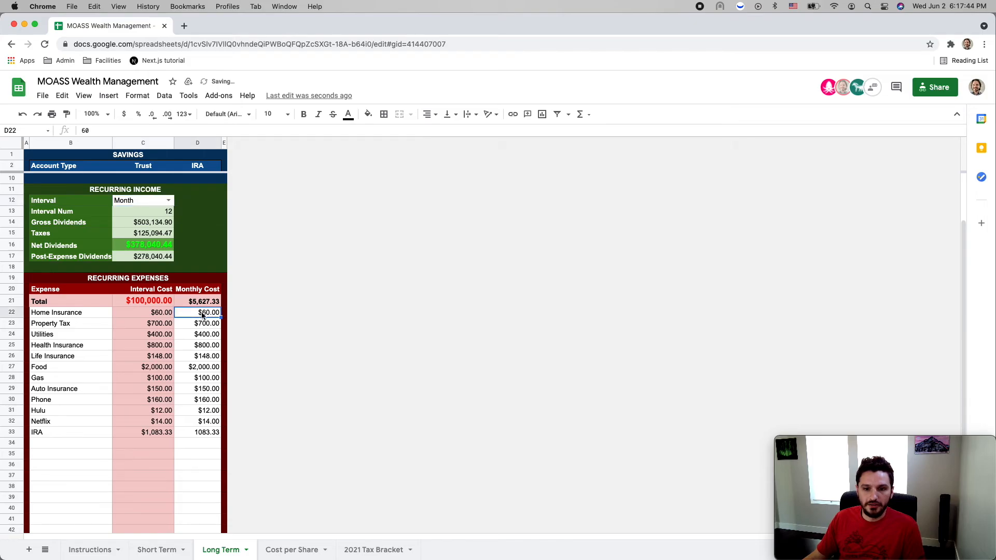
{"action": "left_click", "coordinate": [161, 312]}
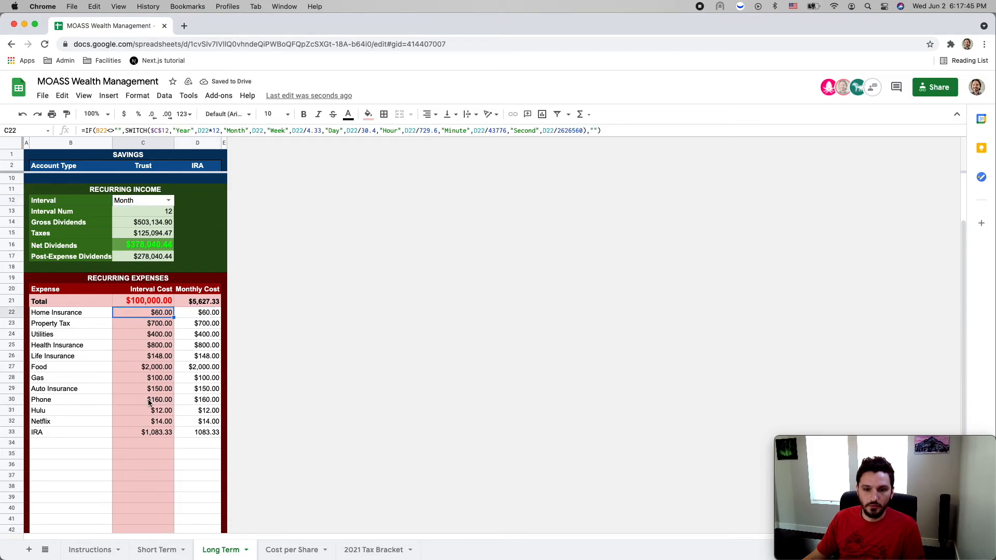
{"action": "left_click", "coordinate": [203, 313]}
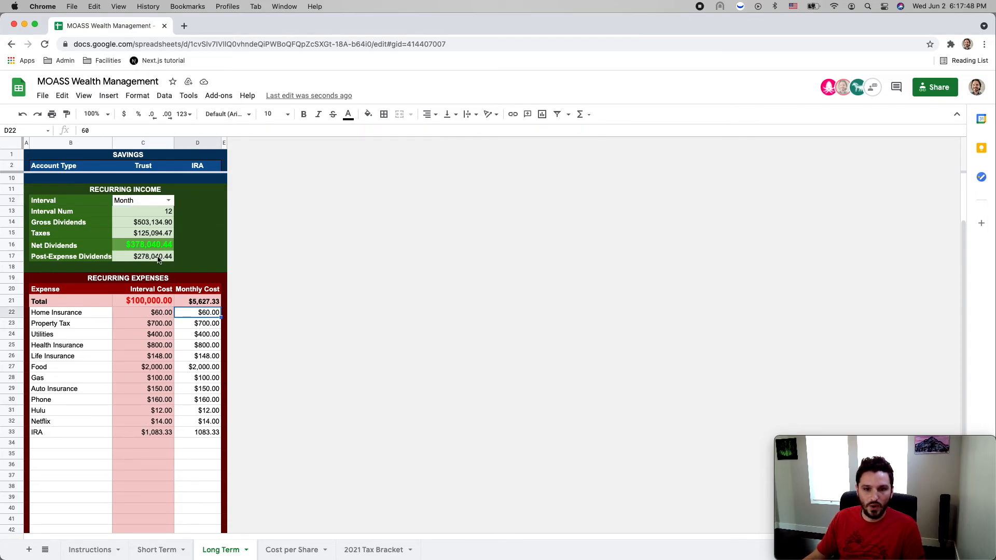
{"action": "left_click", "coordinate": [158, 315]}
{"action": "left_click", "coordinate": [203, 315]}
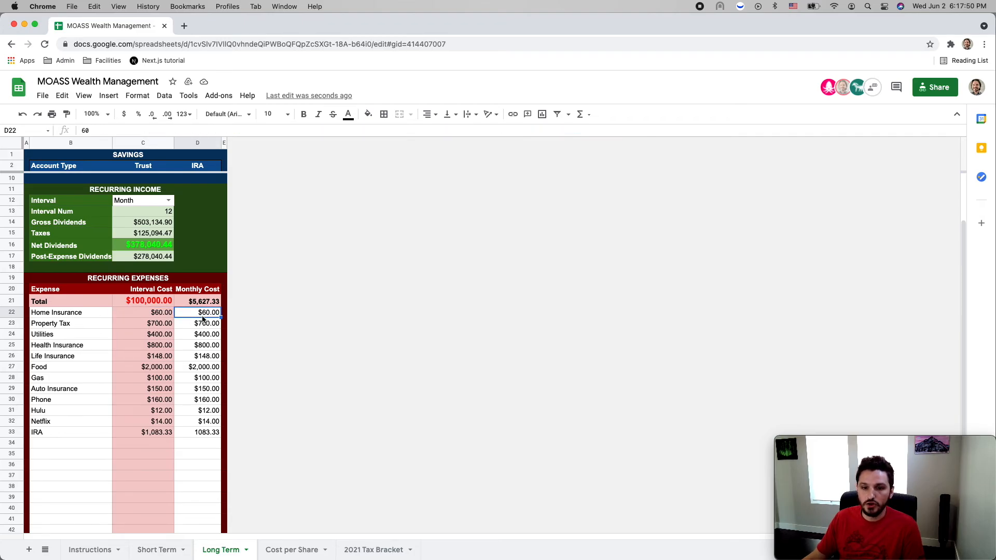
Set Home Insurance's Monthly Cost to $80 and switch the Recurring Income Interval to Year
{"action": "type", "text": "80"}
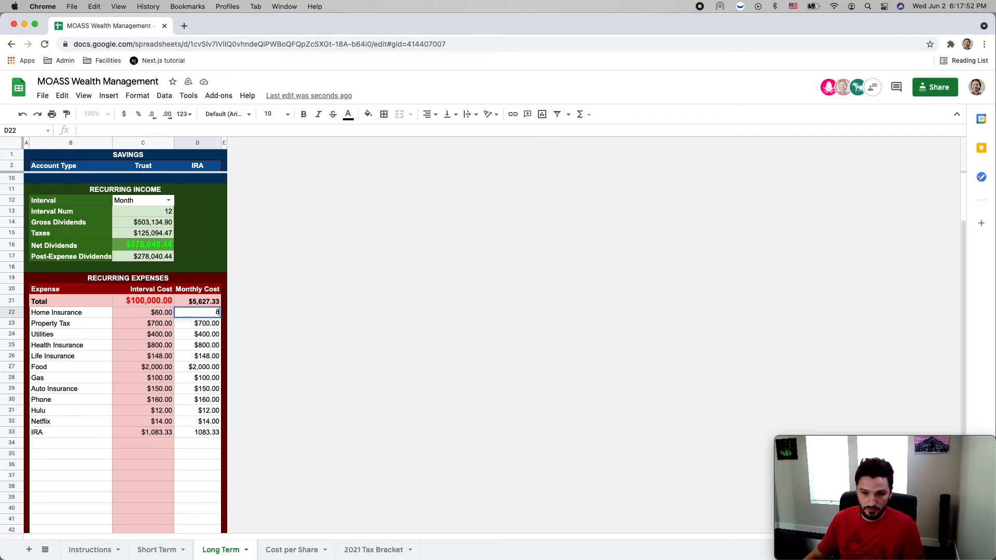
{"action": "key", "text": "Return"}
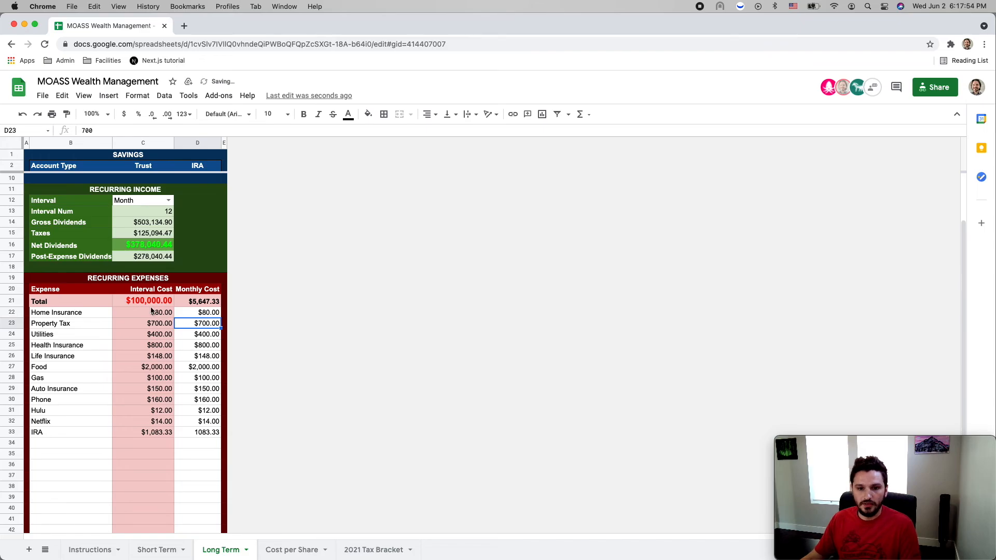
{"action": "left_click", "coordinate": [169, 200]}
{"action": "left_click", "coordinate": [124, 214]}
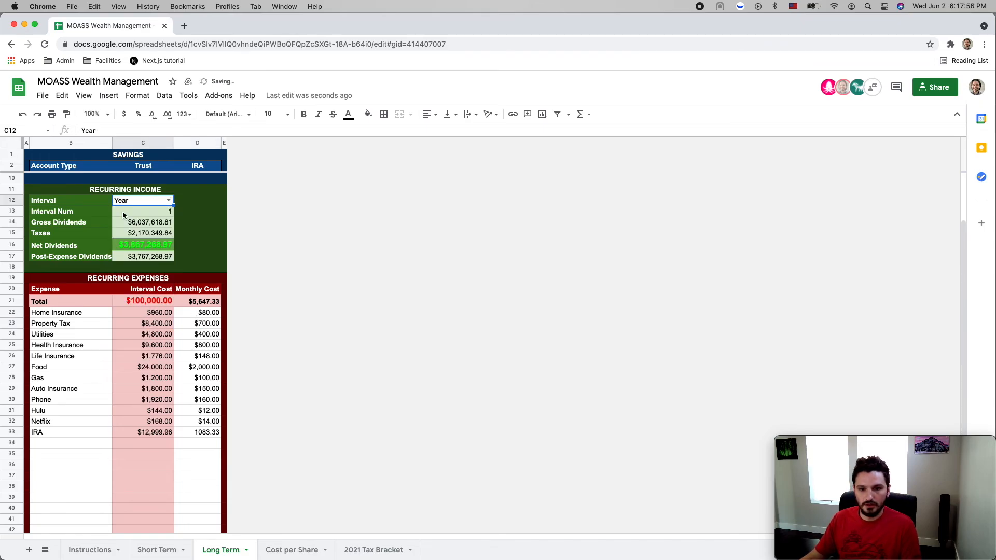
Restore Home Insurance's Monthly Cost to $60 in the Recurring Expenses section
{"action": "left_click", "coordinate": [189, 312]}
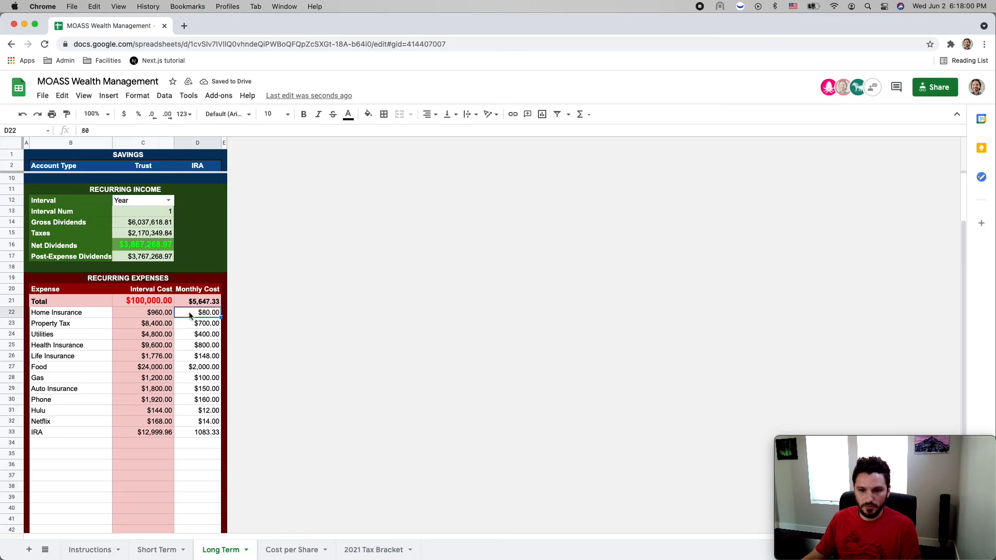
{"action": "type", "text": "60"}
{"action": "key", "text": "Return"}
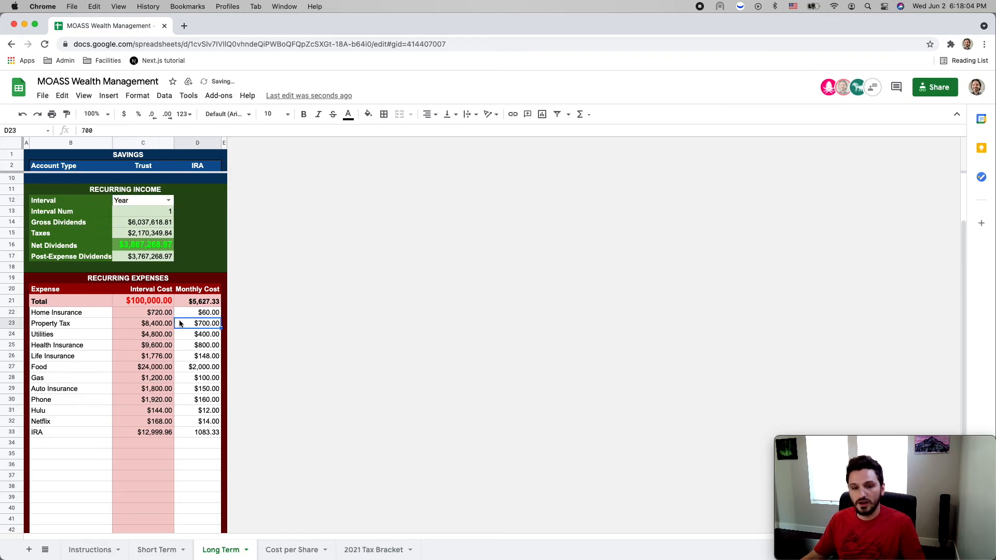
Review the Recurring Expenses entries along with the Savings and Recurring Income sections above them
{"action": "left_click", "coordinate": [73, 314]}
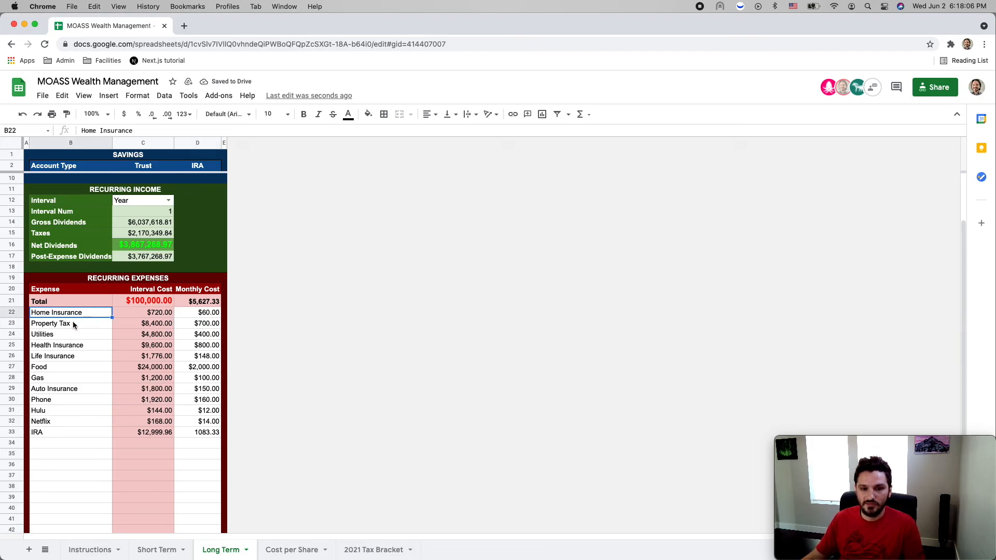
{"action": "left_click", "coordinate": [72, 332]}
{"action": "scroll", "coordinate": [73, 333], "scroll_direction": "up", "scroll_amount": 3}
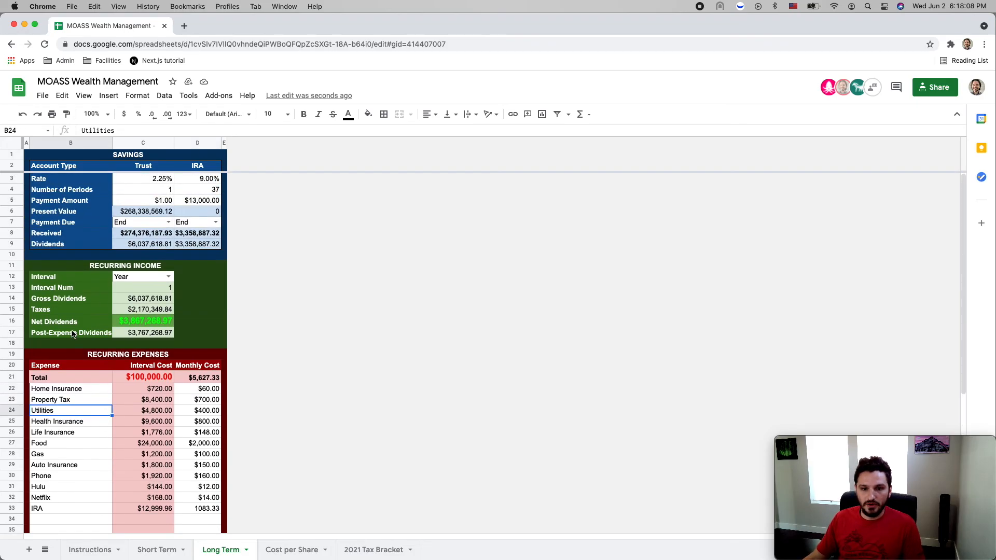
{"action": "scroll", "coordinate": [73, 334], "scroll_direction": "down", "scroll_amount": 3}
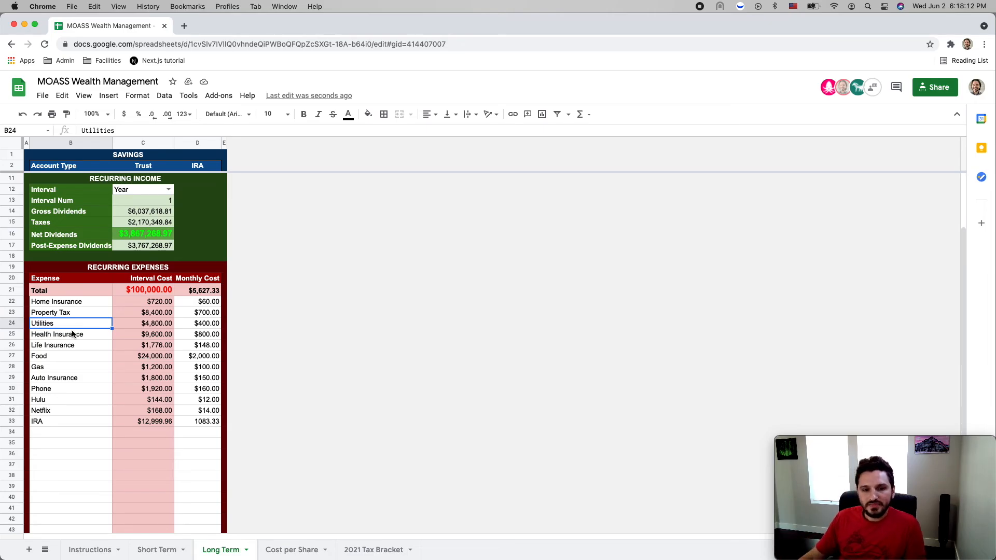
{"action": "scroll", "coordinate": [72, 332], "scroll_direction": "down", "scroll_amount": 4}
{"action": "scroll", "coordinate": [73, 332], "scroll_direction": "up", "scroll_amount": 7}
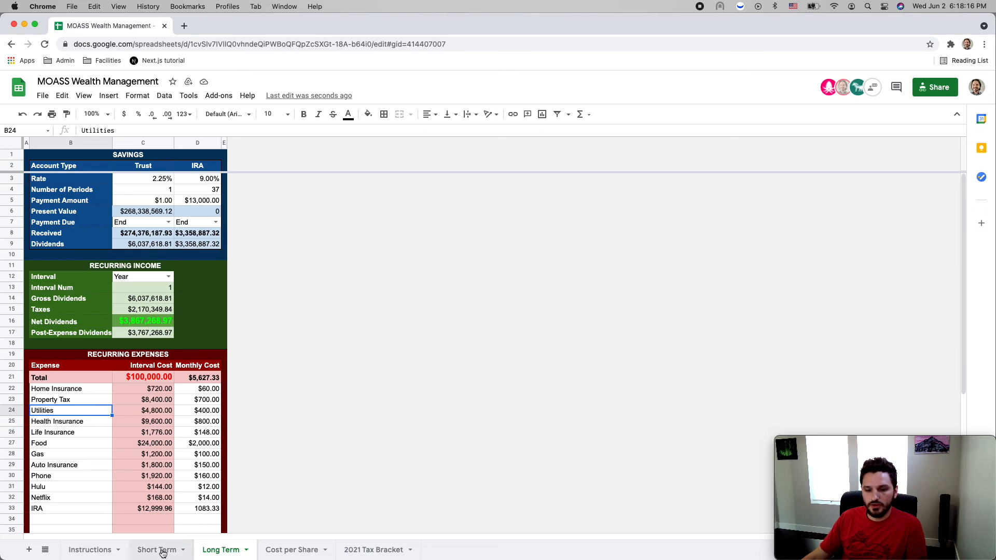
On the Cost per Share sheet, add a purchase of 50 shares at $11.00 and check its Spent and Weighted Average Cost per Share formulas
{"action": "left_click", "coordinate": [298, 553]}
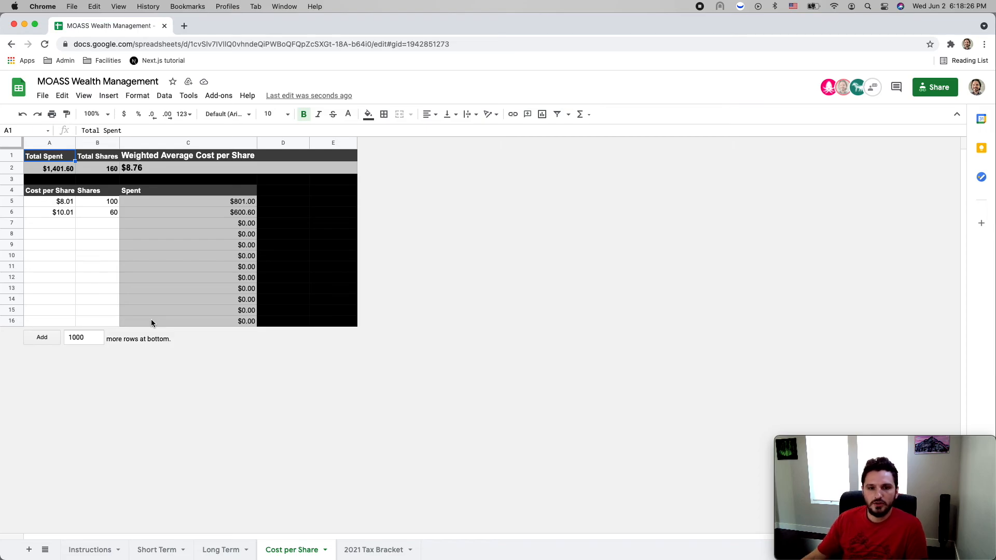
{"action": "left_click", "coordinate": [46, 223]}
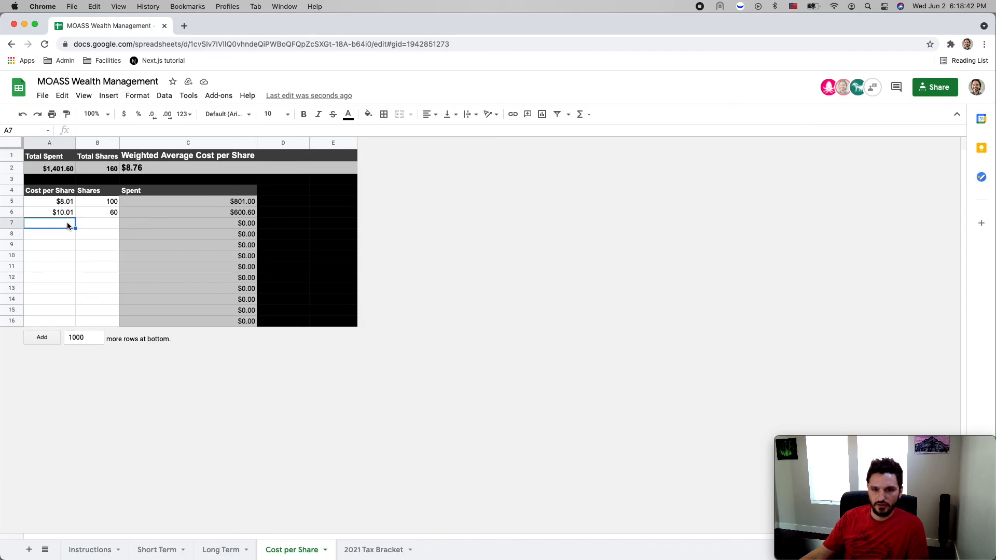
{"action": "type", "text": "11"}
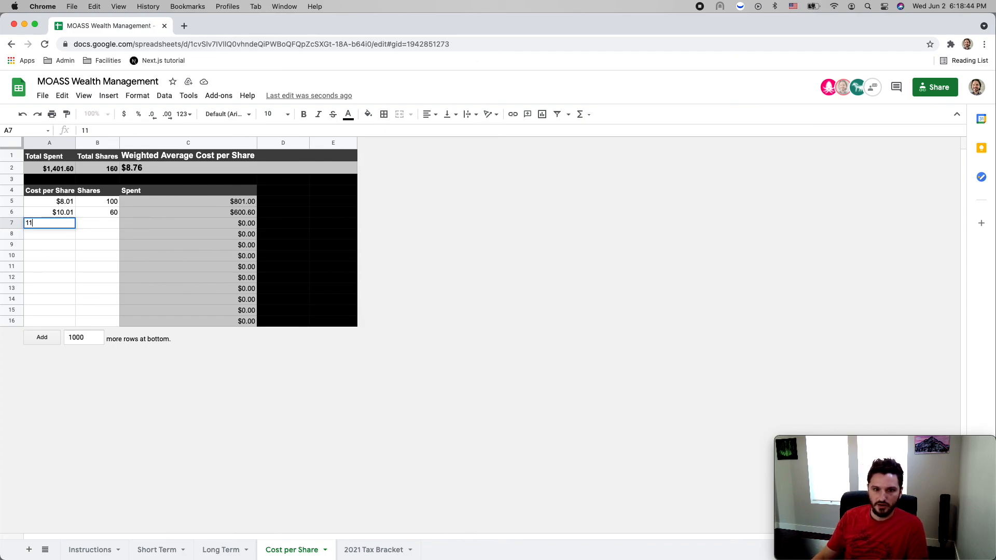
{"action": "type", "text": ".00"}
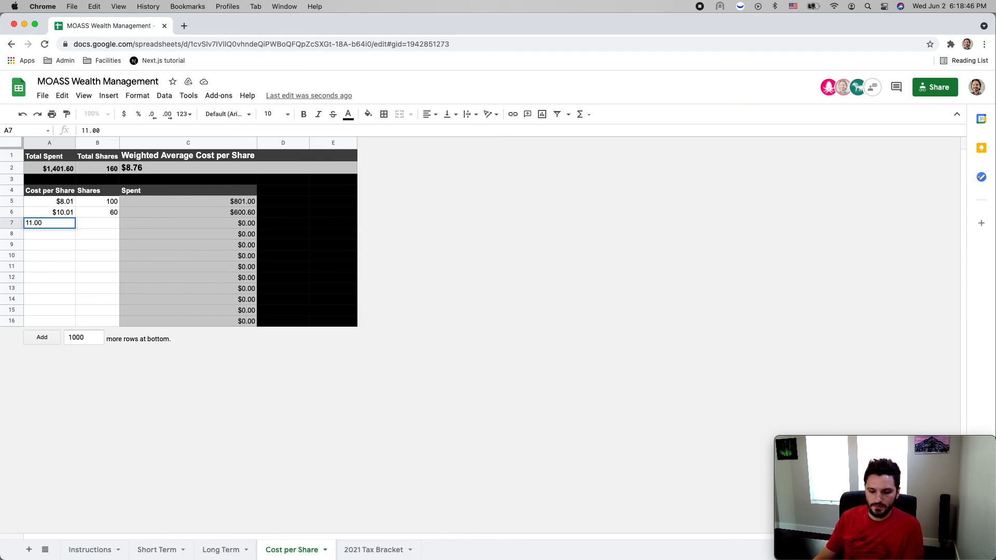
{"action": "key", "text": "Tab"}
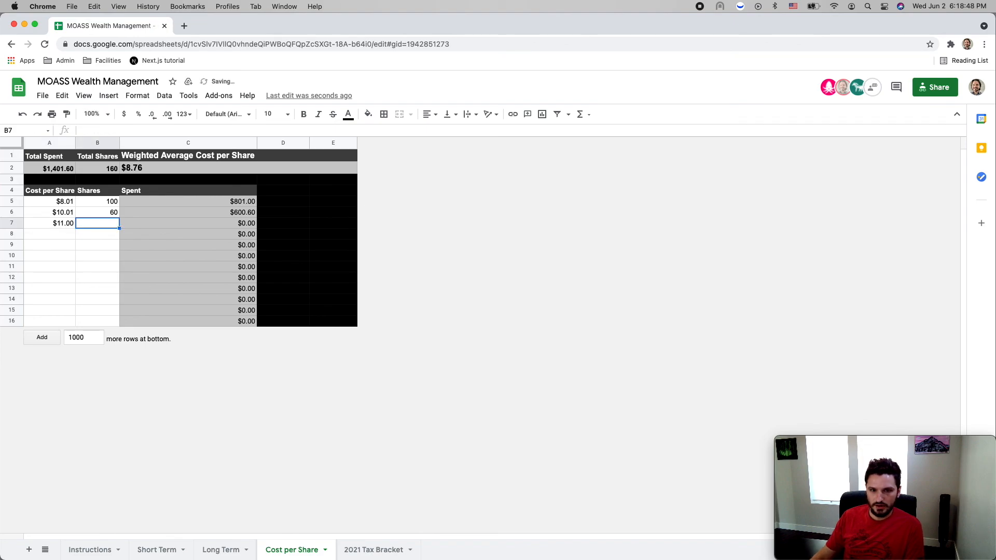
{"action": "type", "text": "50"}
{"action": "key", "text": "Return"}
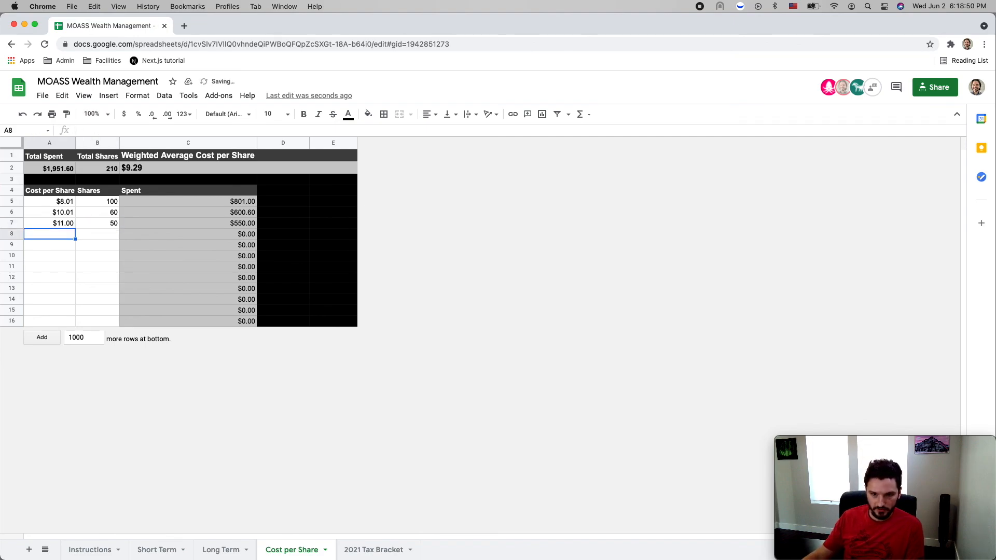
{"action": "left_click", "coordinate": [215, 221]}
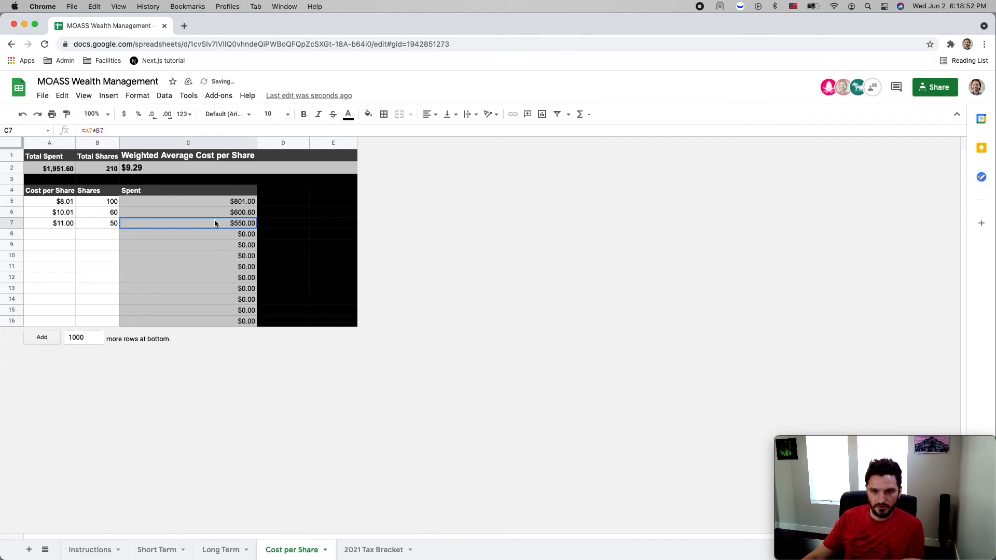
{"action": "left_click", "coordinate": [146, 171]}
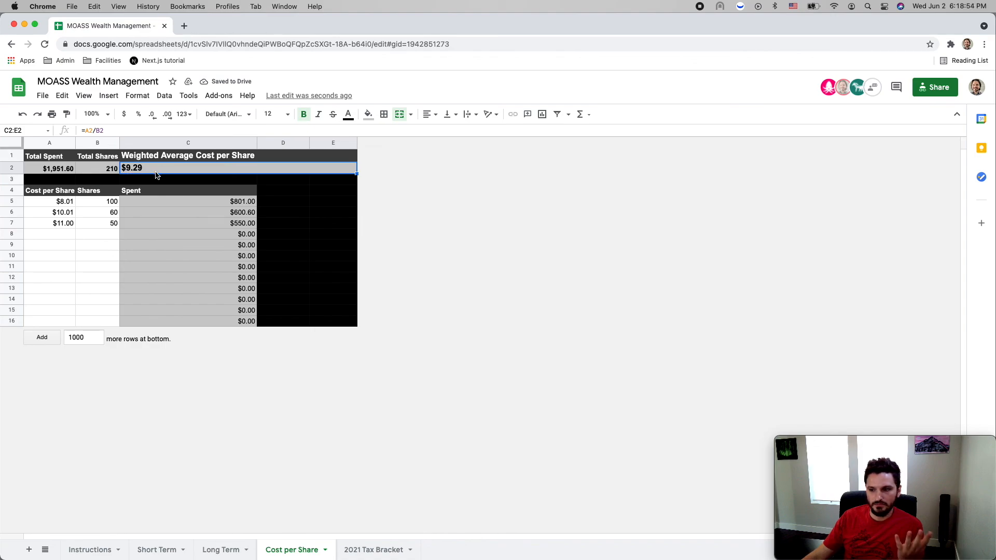
Clear the Shares and Cost per Share values of the sample purchase in row 7
{"action": "left_click", "coordinate": [88, 221]}
{"action": "key", "text": "Delete"}
{"action": "key", "text": "Left"}
{"action": "key", "text": "Delete"}
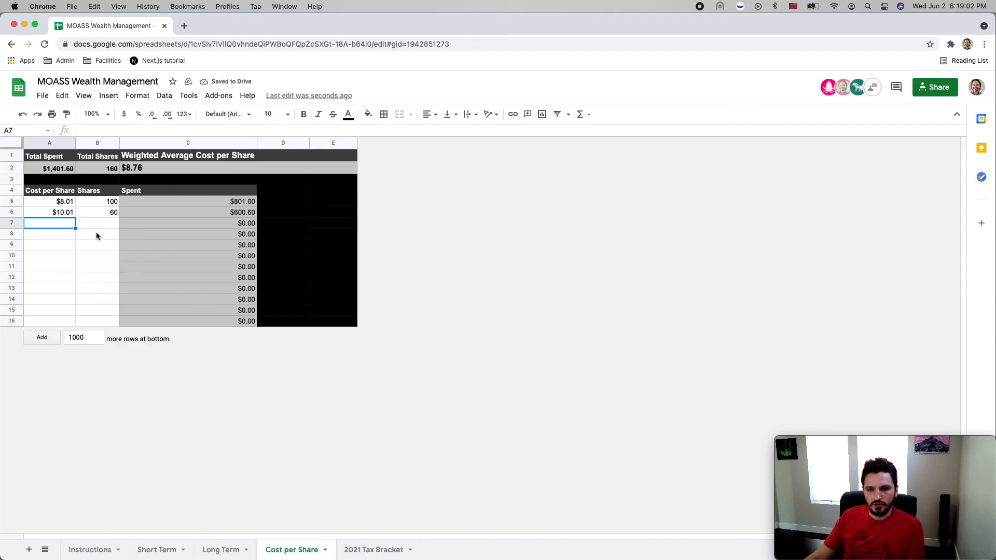
Return to the Long Term sheet briefly and go on to the Short Term sheet
{"action": "left_click", "coordinate": [220, 554]}
{"action": "left_click", "coordinate": [163, 554]}
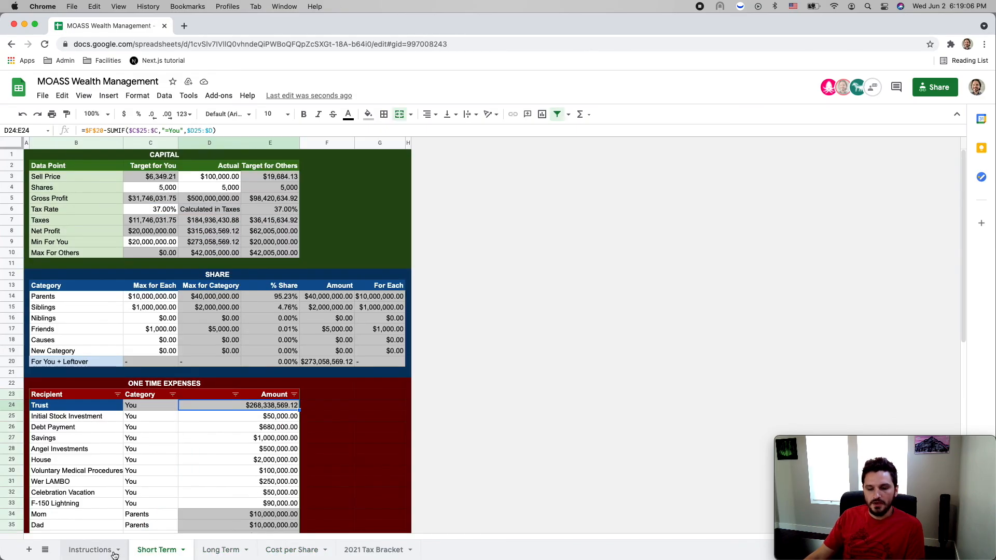